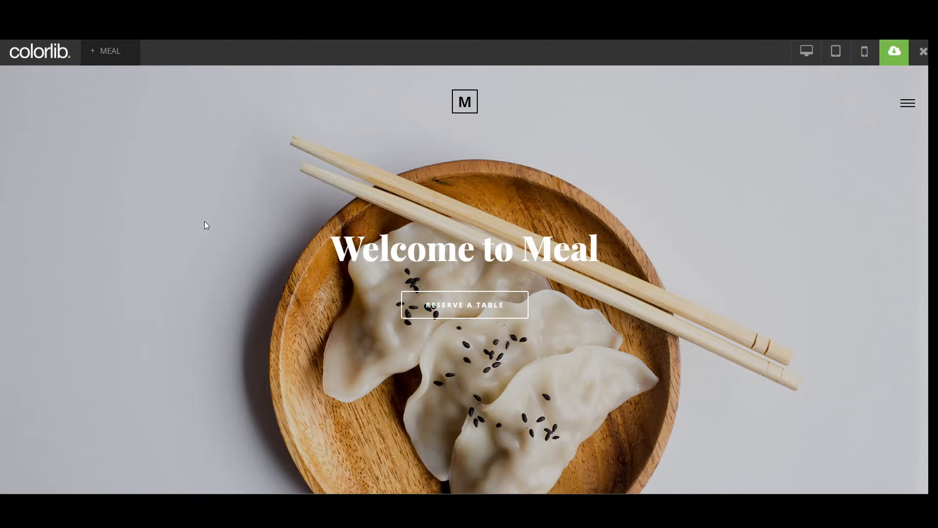
Step: Scroll the Meal template preview past Reservation and Get In Touch down to the footer
scroll(204, 222, down, 5)
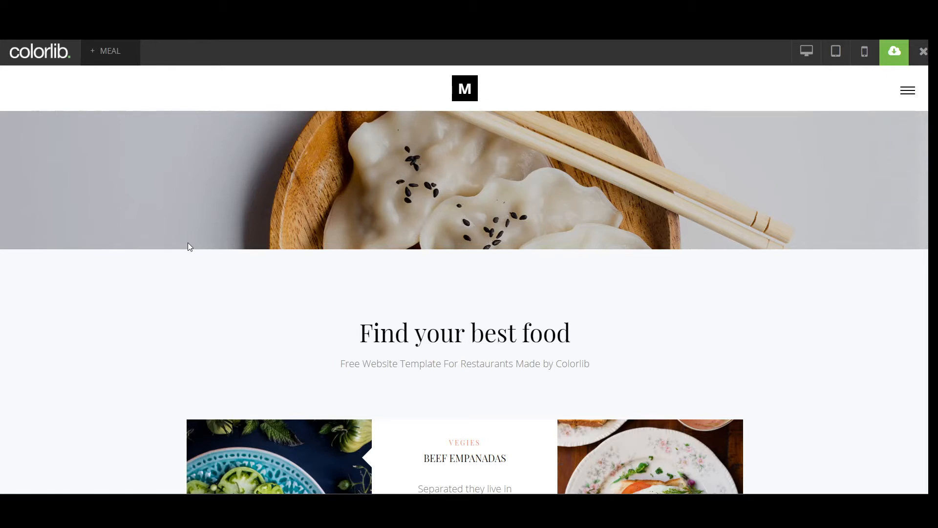
scroll(188, 243, up, 5)
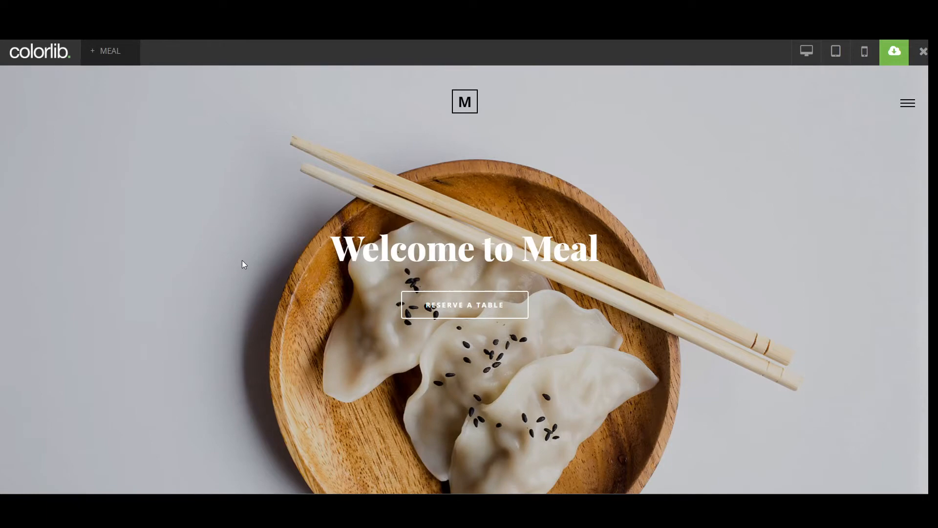
scroll(243, 261, down, 2)
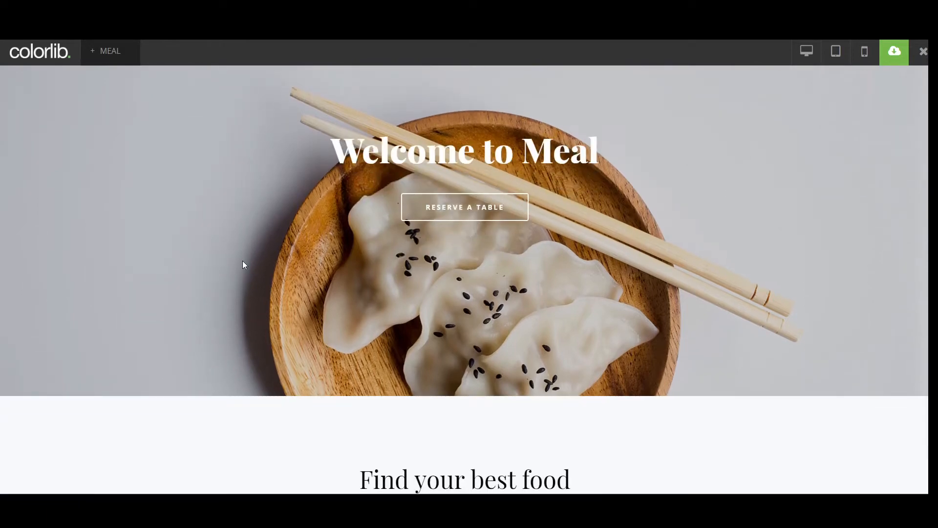
scroll(242, 260, down, 10)
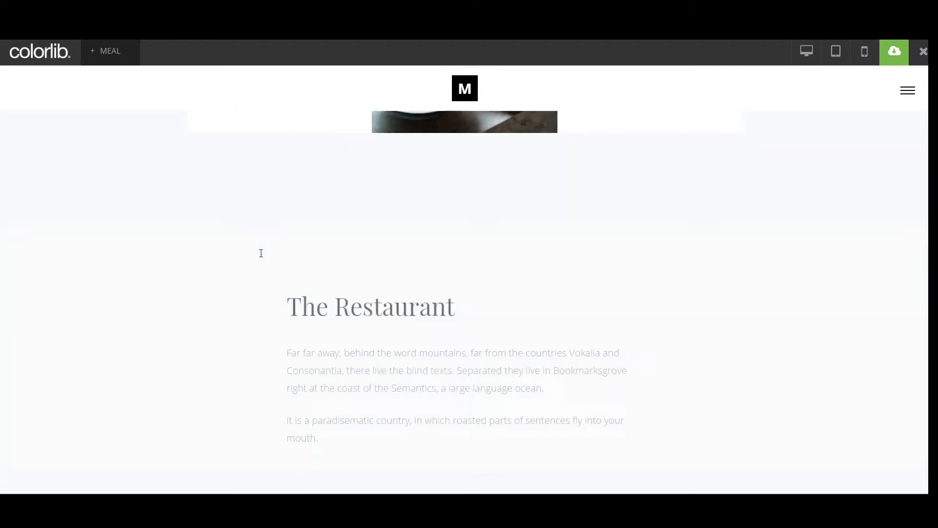
scroll(259, 256, up, 3)
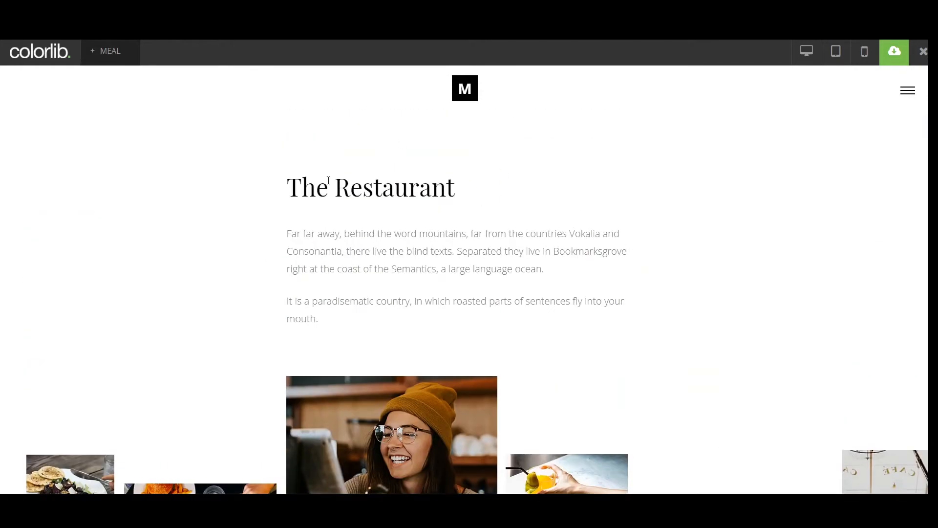
scroll(444, 349, down, 6)
scroll(497, 342, up, 4)
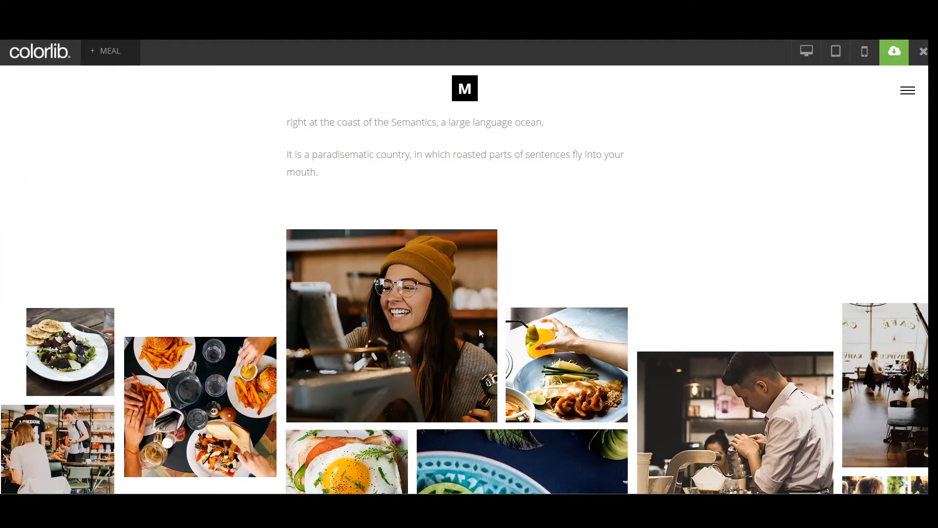
scroll(456, 349, down, 2)
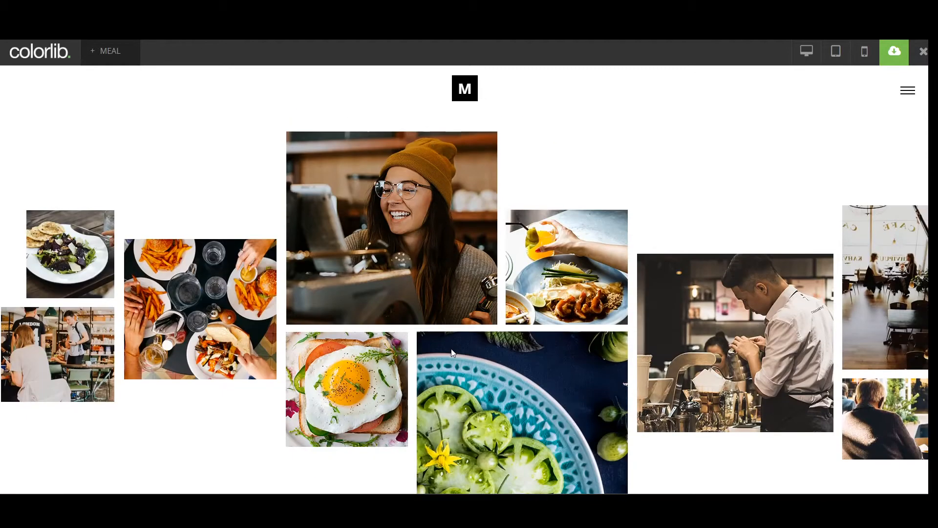
scroll(450, 350, down, 10)
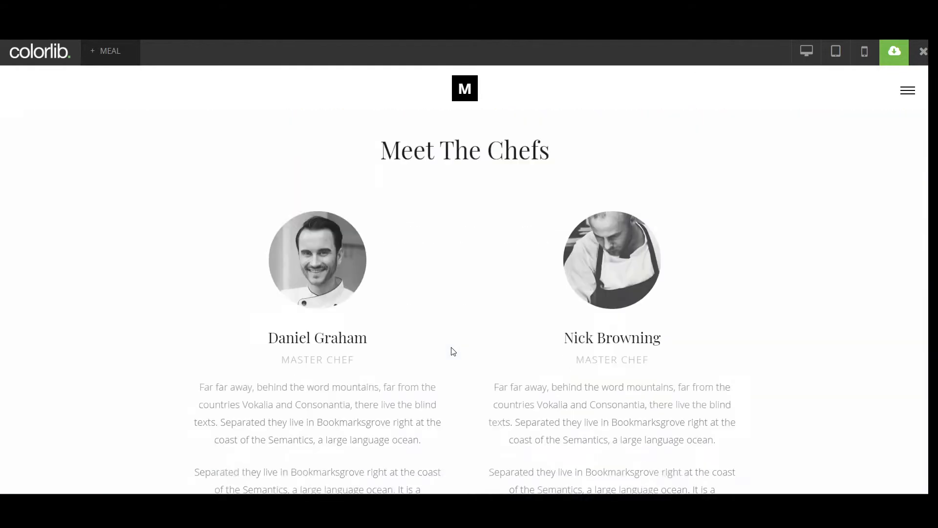
scroll(448, 346, up, 2)
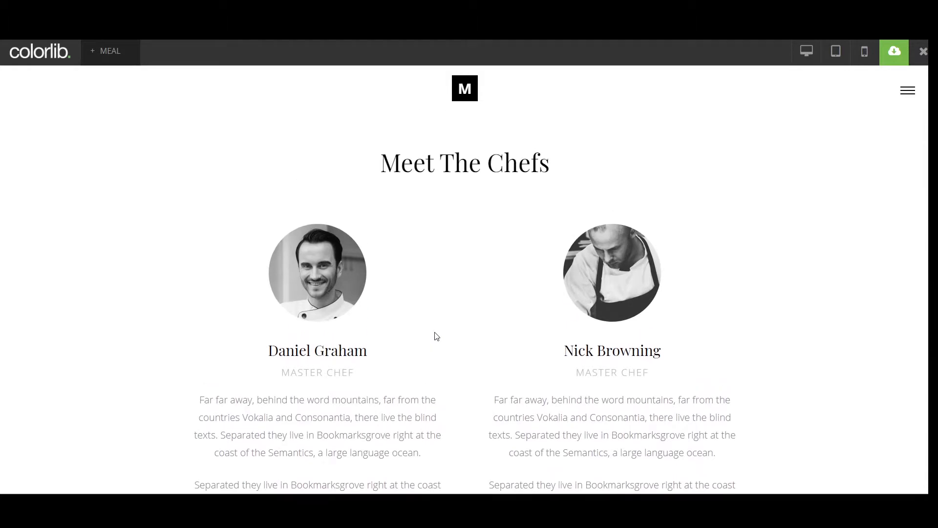
scroll(211, 249, down, 4)
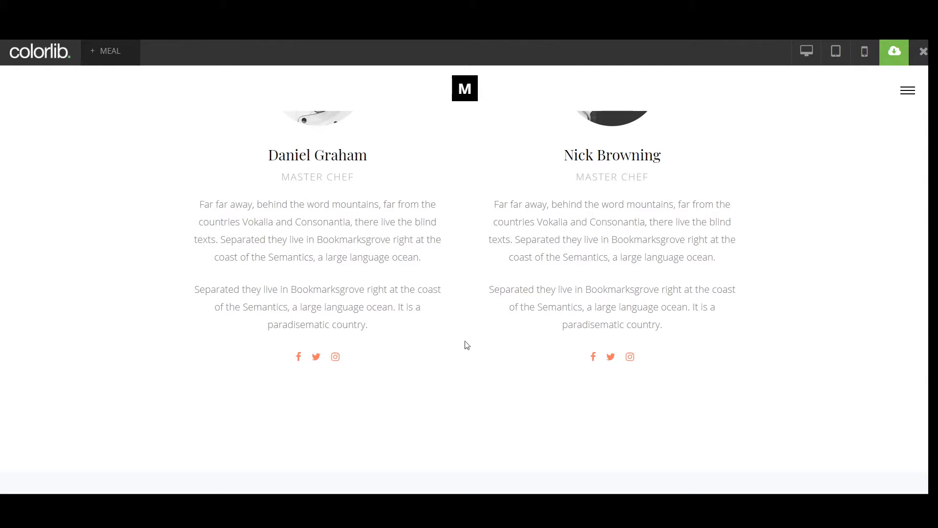
scroll(436, 341, down, 6)
scroll(437, 340, down, 12)
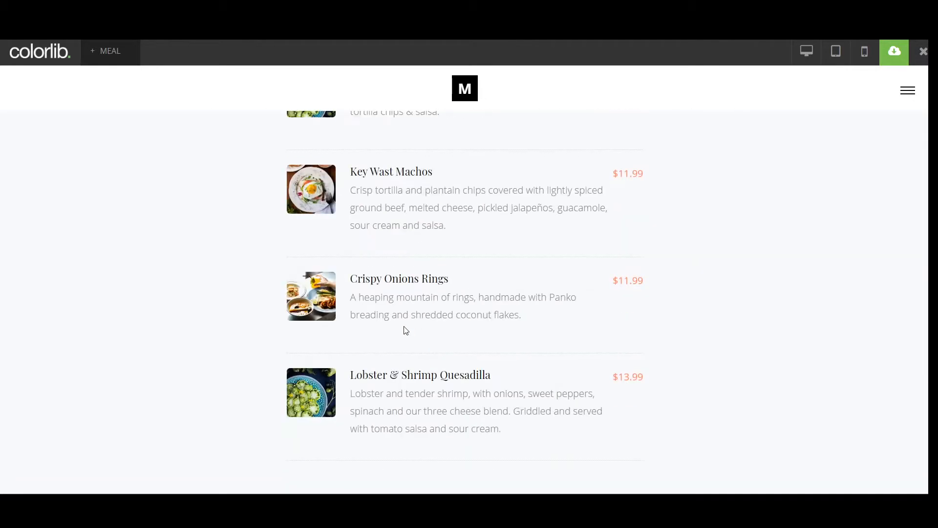
scroll(640, 296, down, 4)
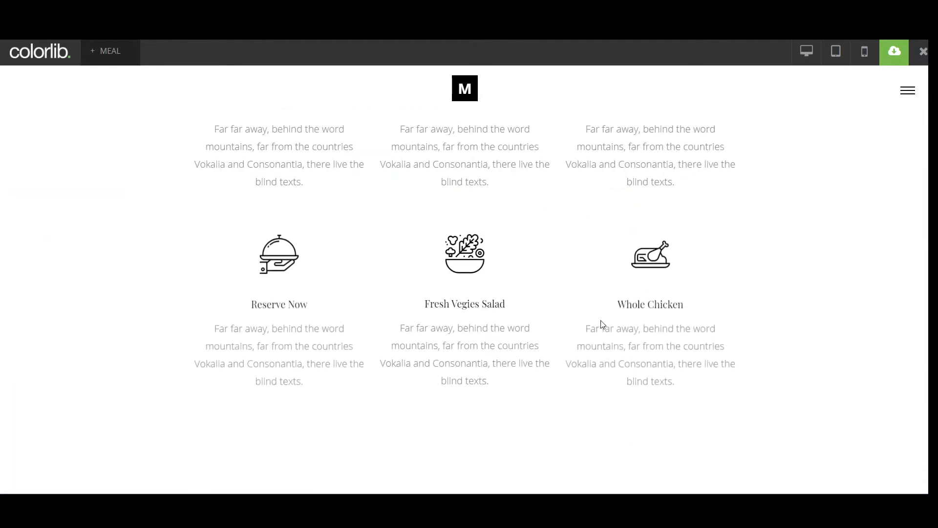
scroll(347, 260, up, 4)
scroll(524, 283, down, 4)
scroll(240, 356, down, 8)
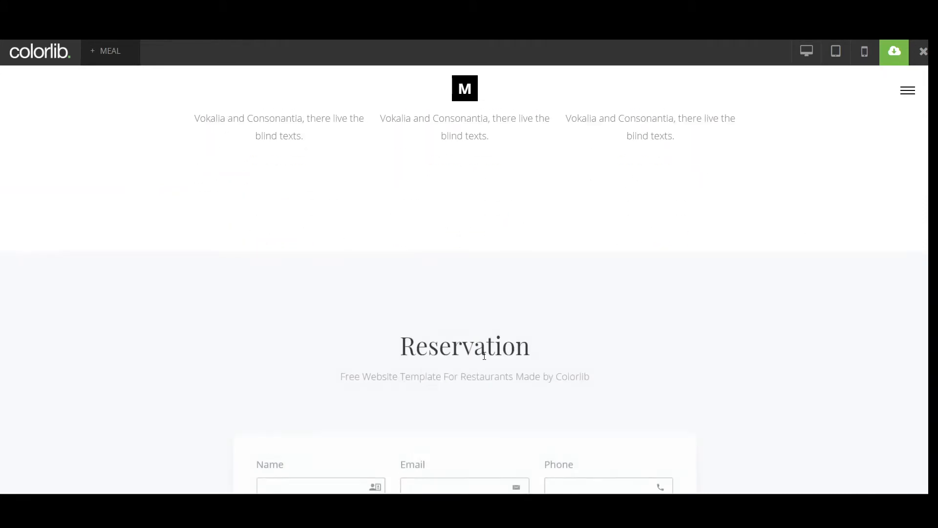
scroll(122, 283, down, 5)
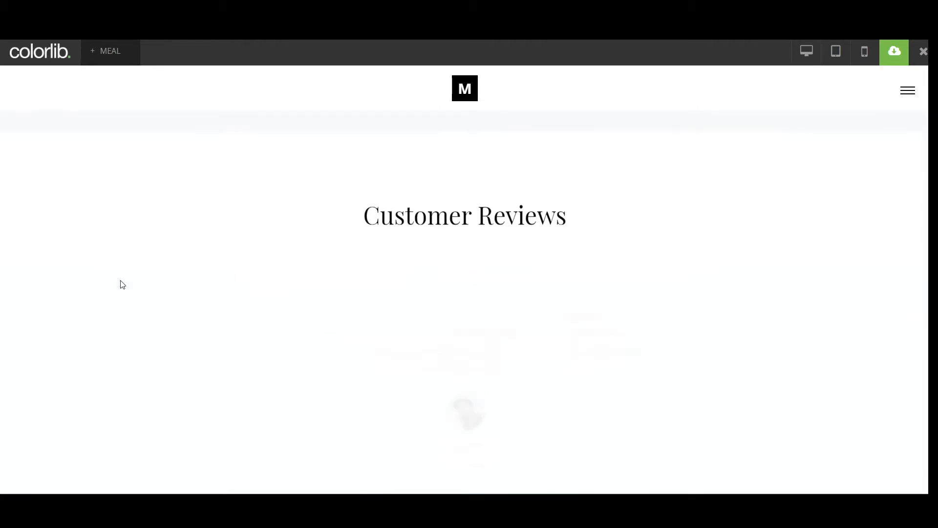
scroll(123, 282, up, 5)
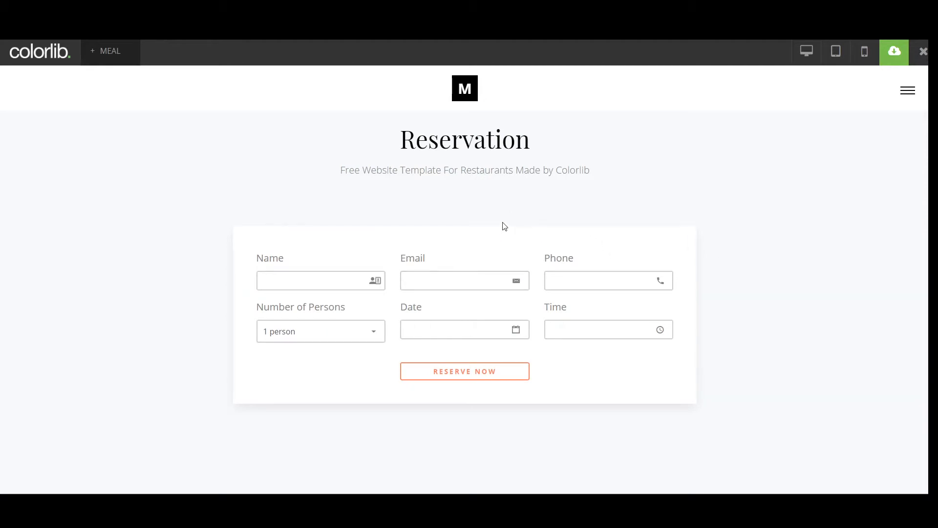
scroll(567, 237, down, 2)
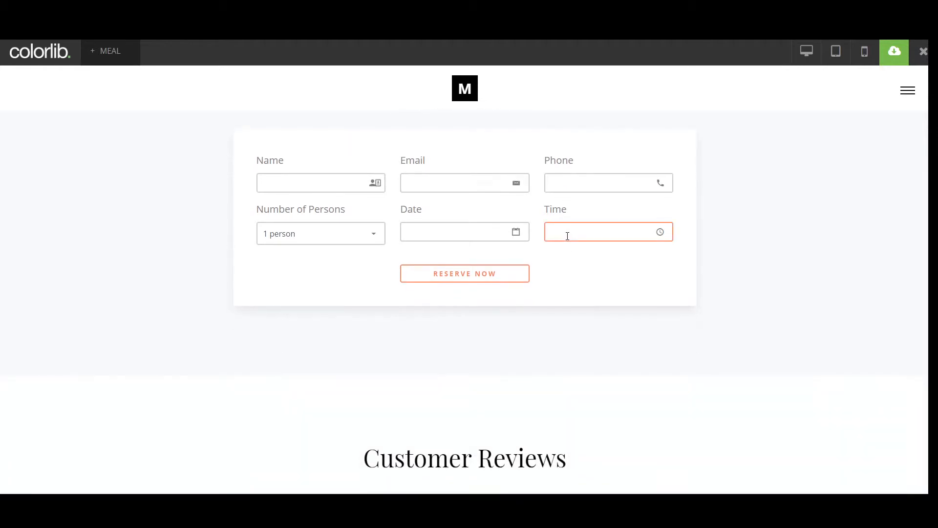
scroll(567, 237, up, 2)
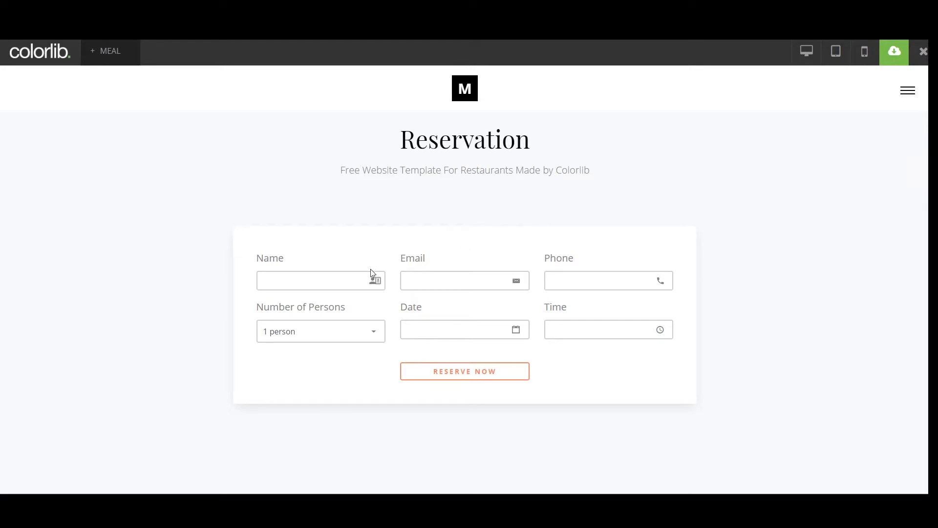
scroll(693, 272, down, 3)
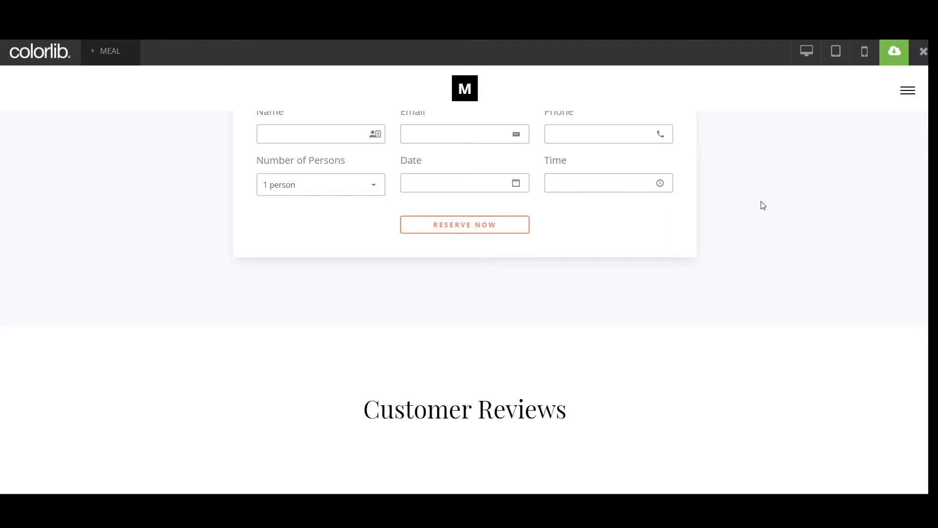
scroll(762, 205, down, 6)
scroll(617, 210, up, 2)
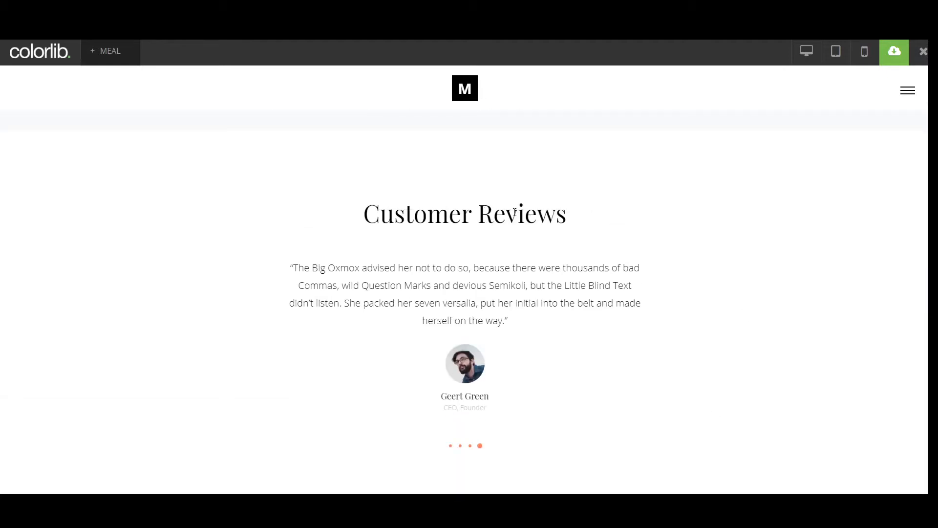
scroll(534, 228, down, 9)
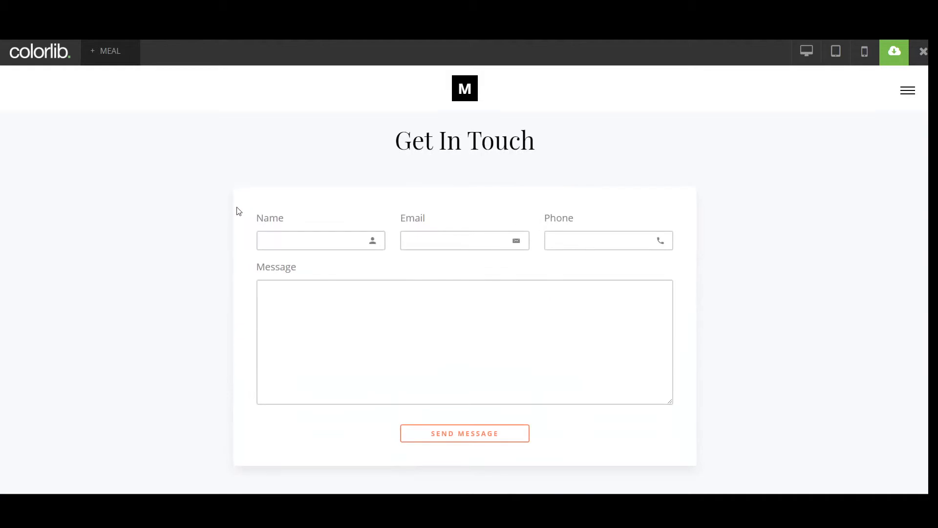
scroll(397, 223, down, 6)
scroll(406, 227, up, 4)
scroll(638, 371, down, 5)
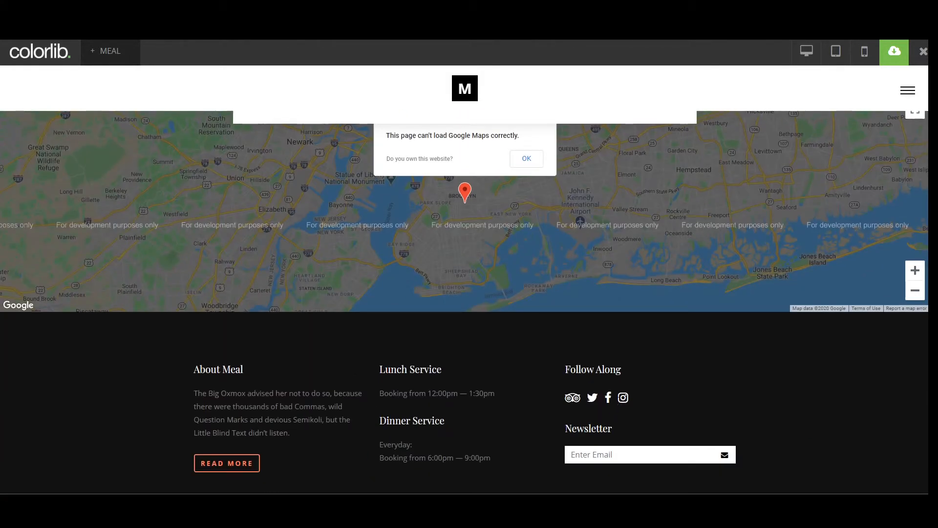
scroll(615, 400, up, 12)
scroll(491, 236, up, 10)
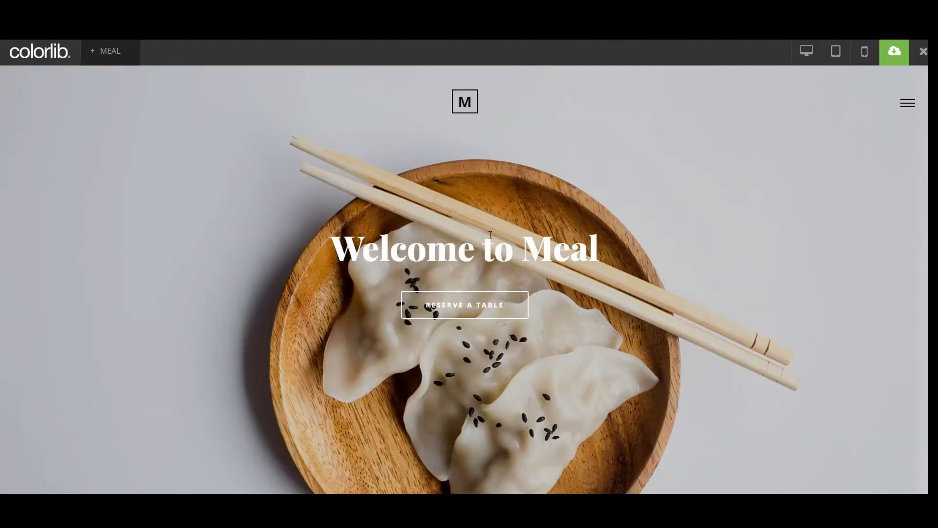
scroll(490, 235, down, 10)
scroll(476, 253, up, 3)
scroll(478, 253, down, 8)
scroll(482, 251, up, 2)
scroll(482, 250, down, 10)
scroll(482, 250, down, 8)
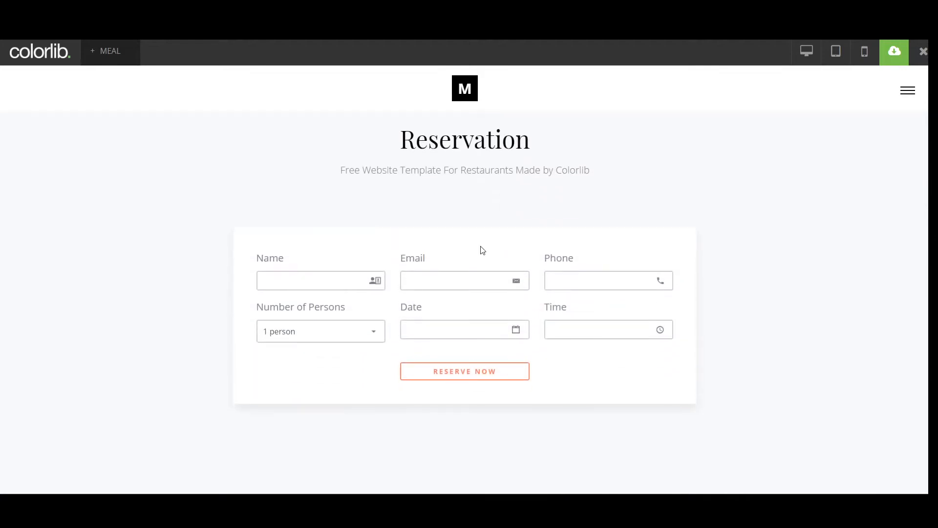
scroll(483, 250, down, 12)
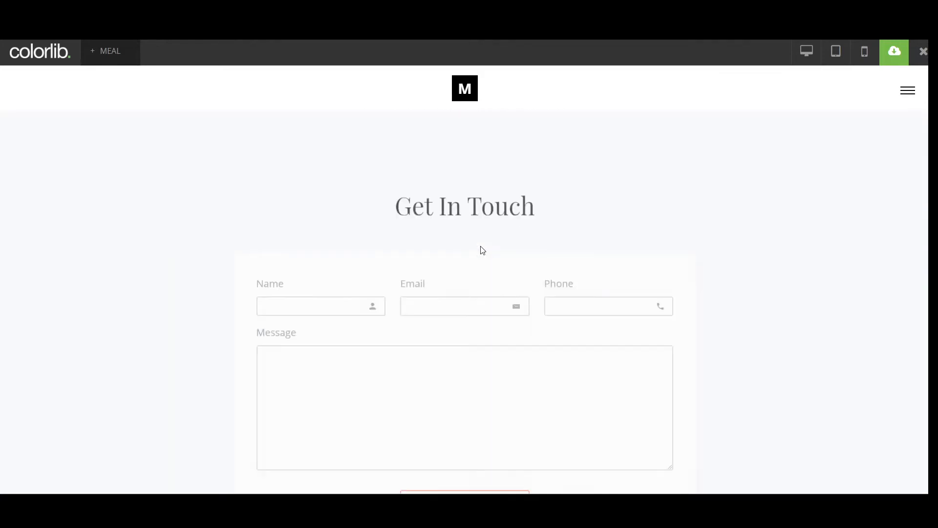
scroll(483, 250, down, 5)
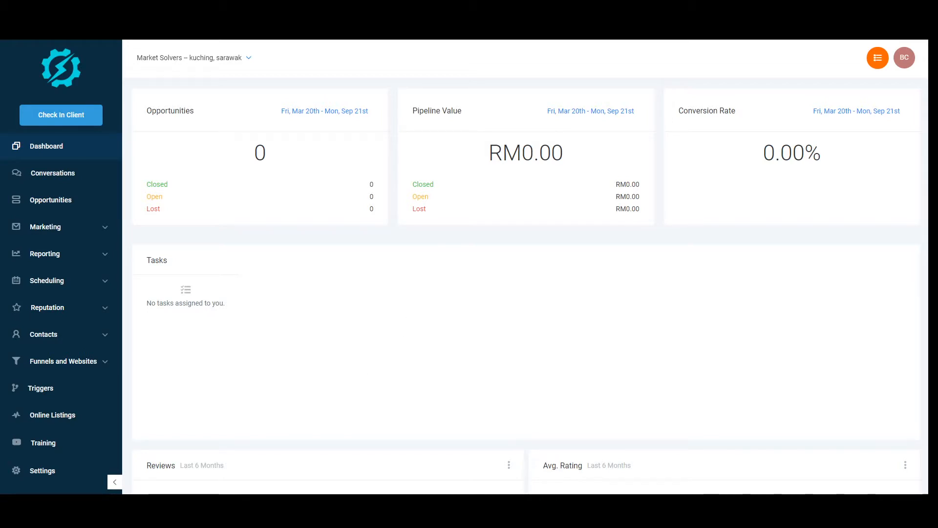
Step: Check the section notes in Notepad, then go to Websites under Funnels and Websites
click(293, 513)
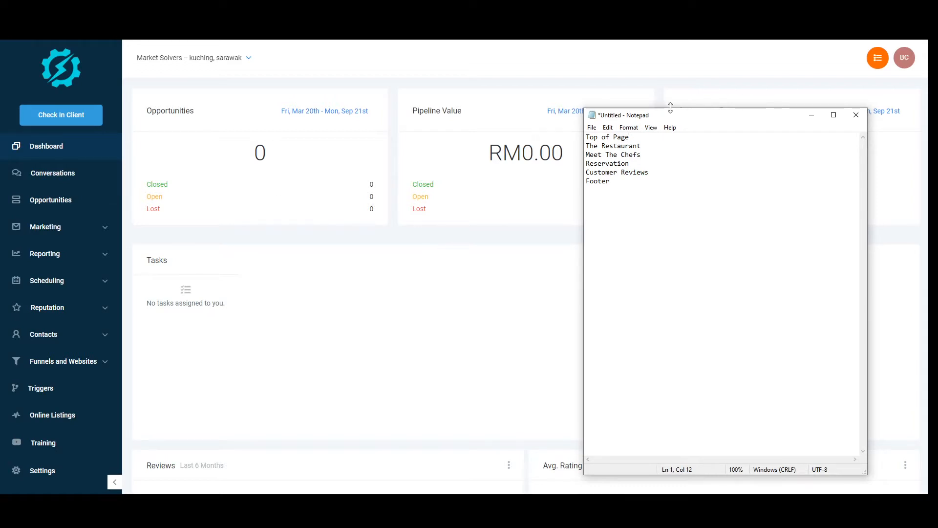
click(812, 114)
click(98, 367)
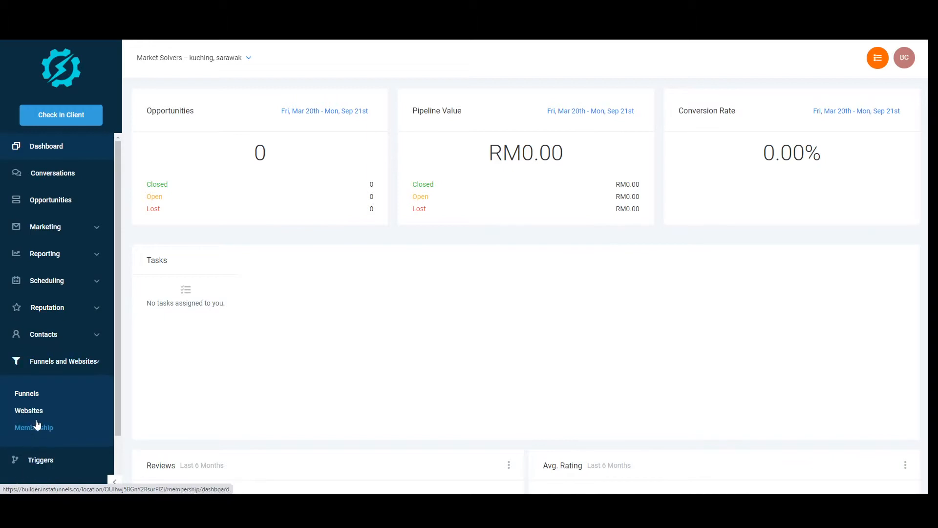
click(31, 412)
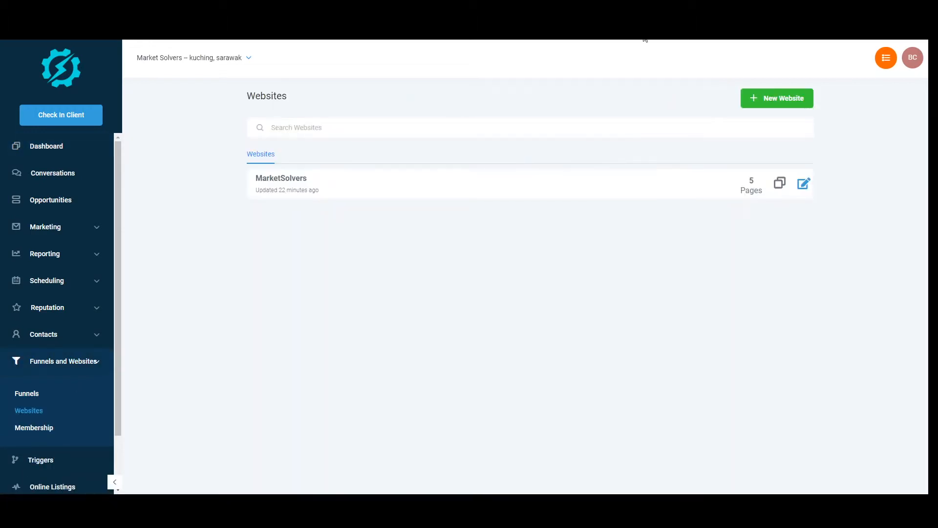
Step: Create a new website named RestaurantWebsite
click(756, 101)
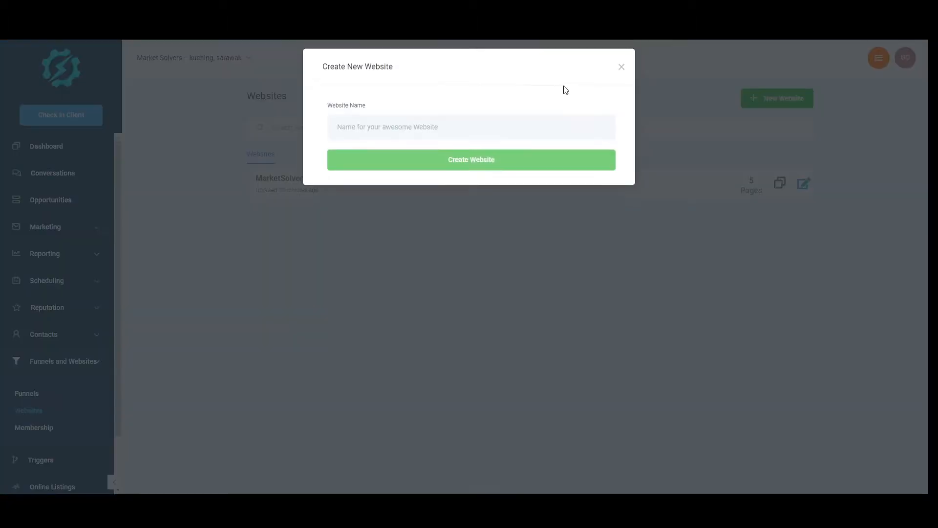
text(RestaurantWeb)
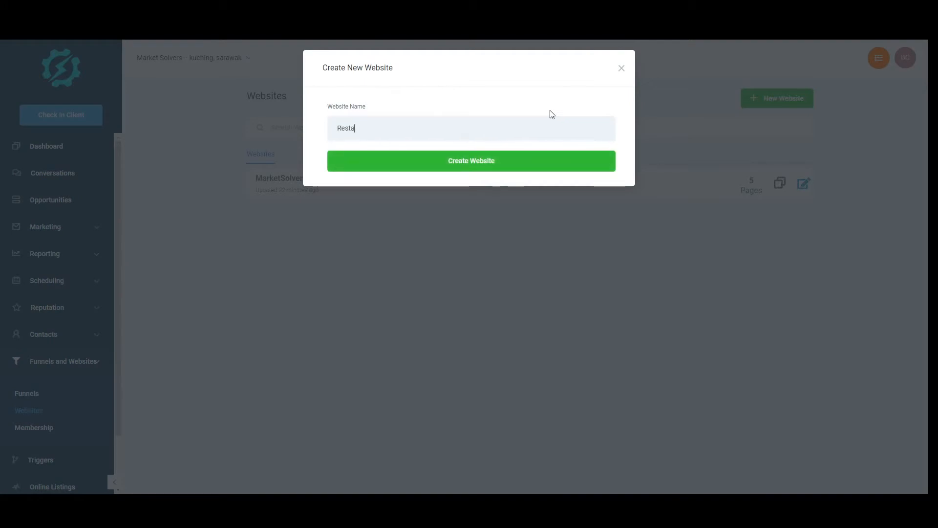
text(site)
click(457, 169)
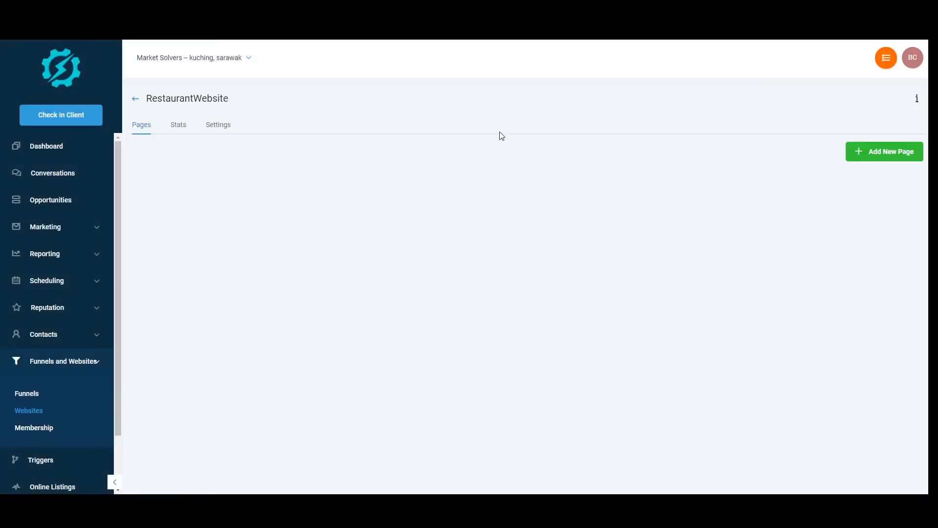
Step: Add a new page named HomePage to RestaurantWebsite
click(867, 154)
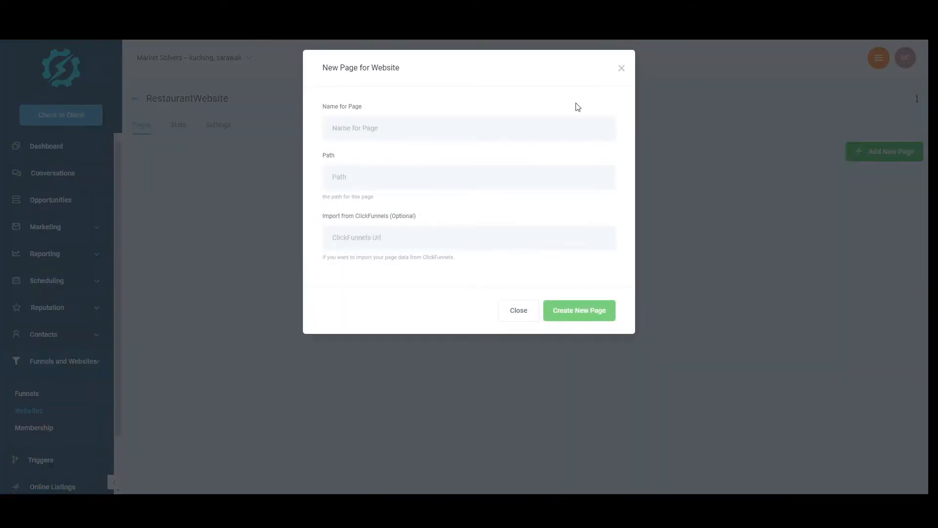
click(449, 118)
text(HomePage)
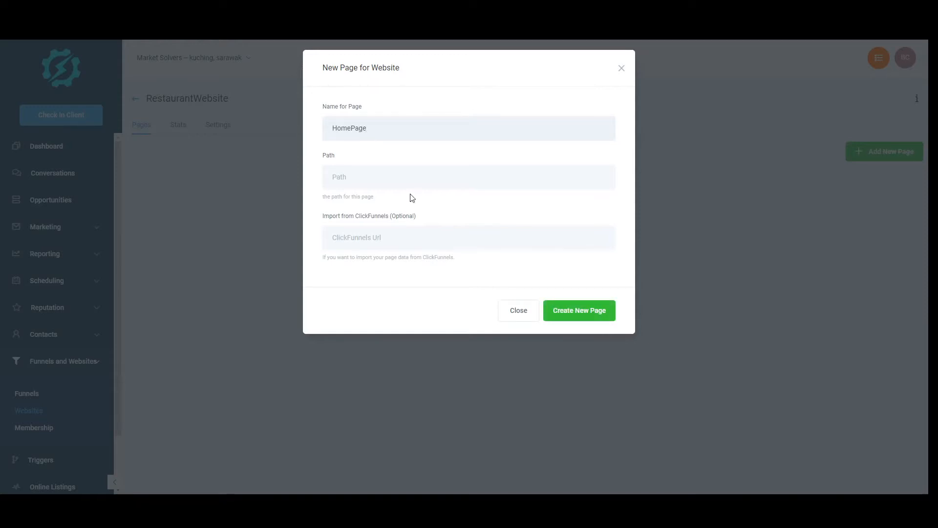
key(ctrl+a)
click(398, 178)
click(367, 126)
click(576, 314)
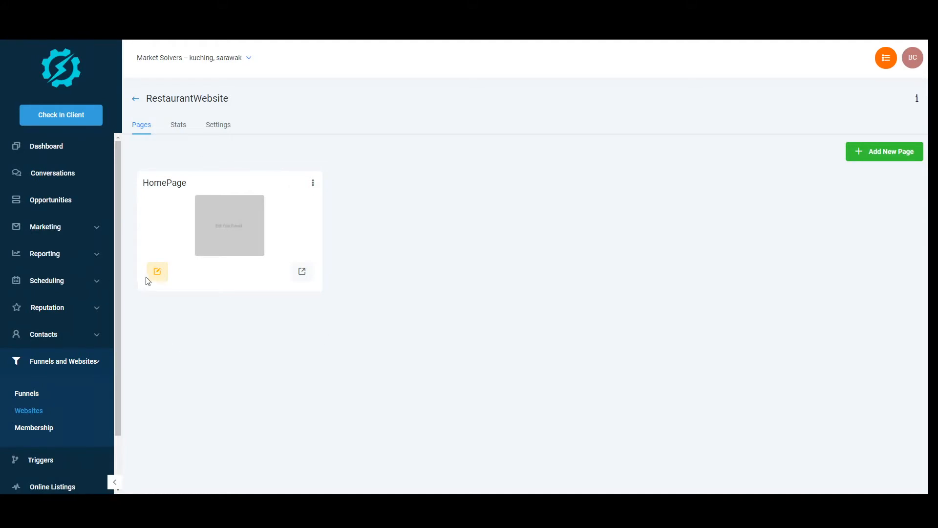
Step: Edit HomePage, add a FULL WIDTH section and enable 'Allow rows to take entire width'
click(157, 272)
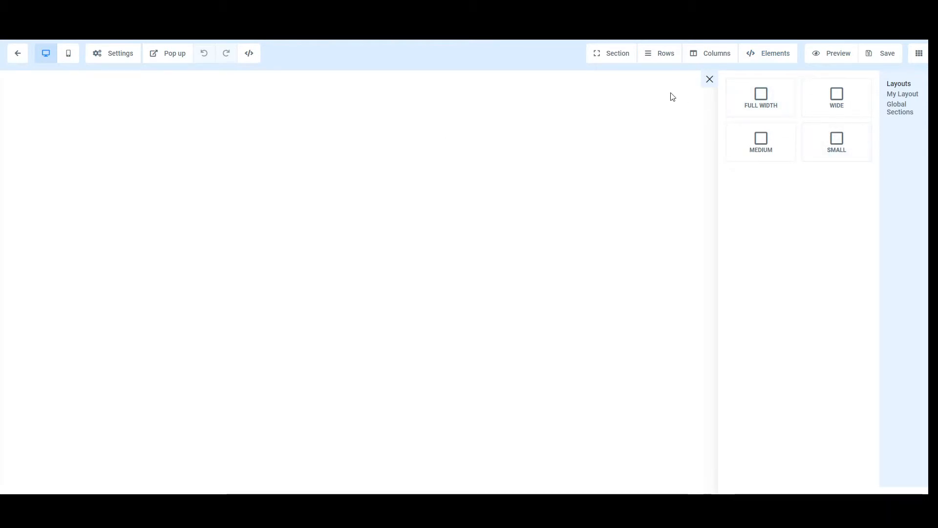
click(750, 96)
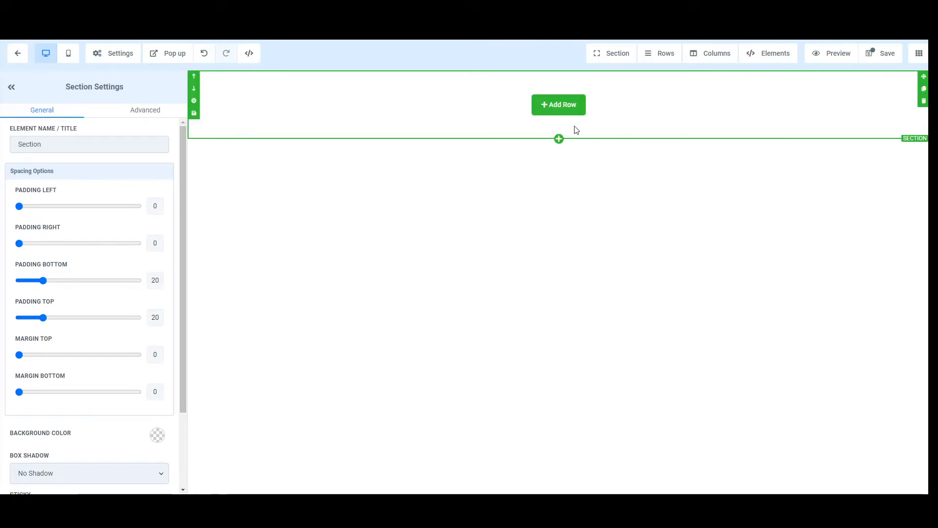
scroll(134, 339, down, 1)
scroll(135, 338, down, 2)
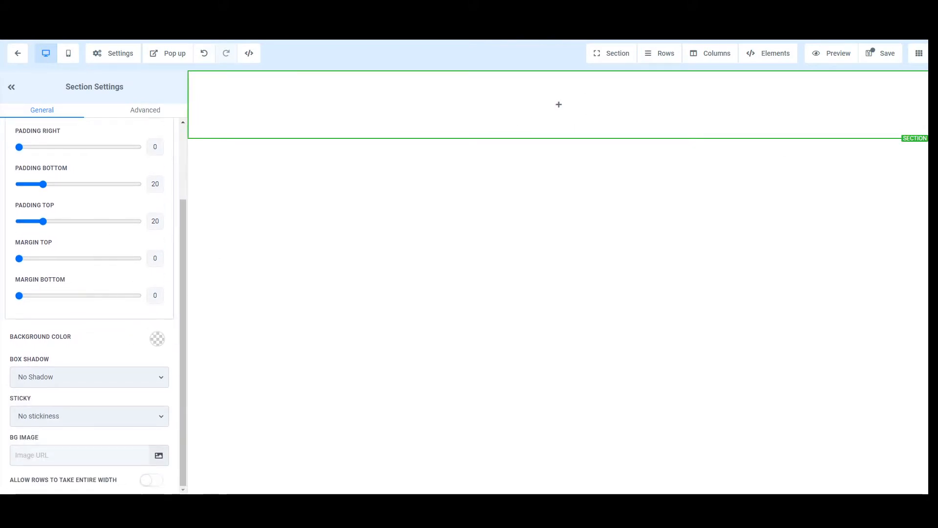
click(154, 481)
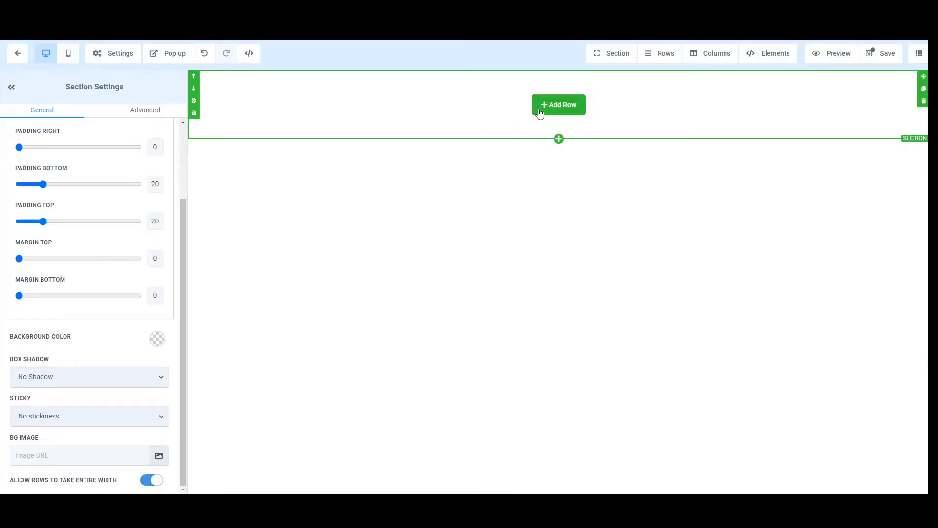
click(542, 105)
click(814, 136)
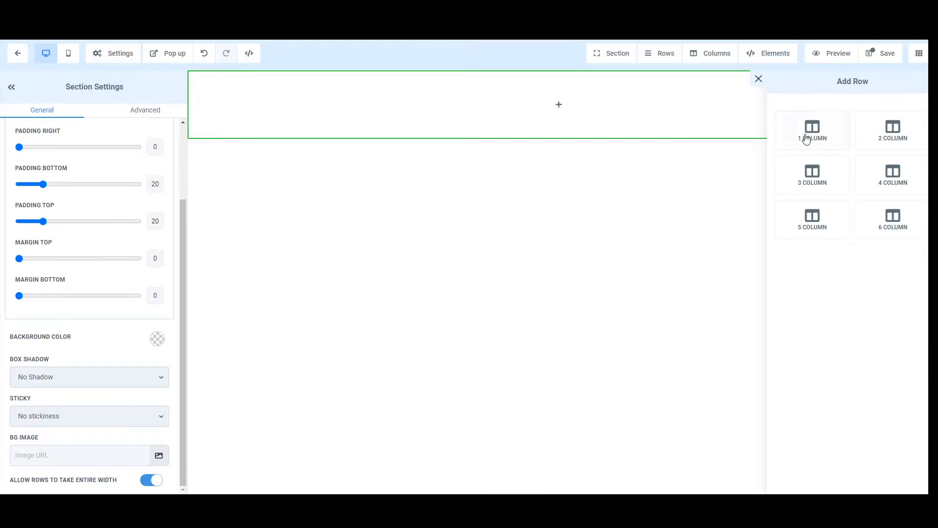
Step: Add a one-column row with a Headline element and a Button below it, then select the section
click(807, 141)
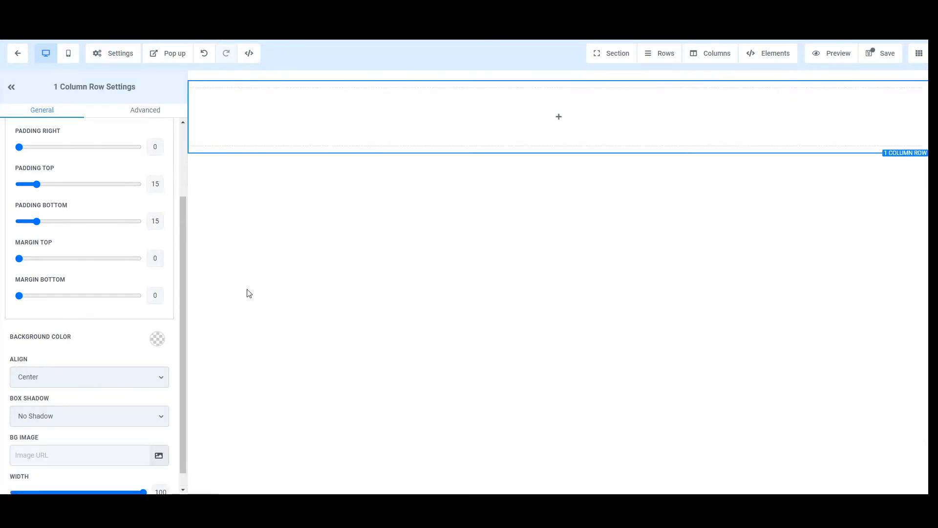
click(551, 119)
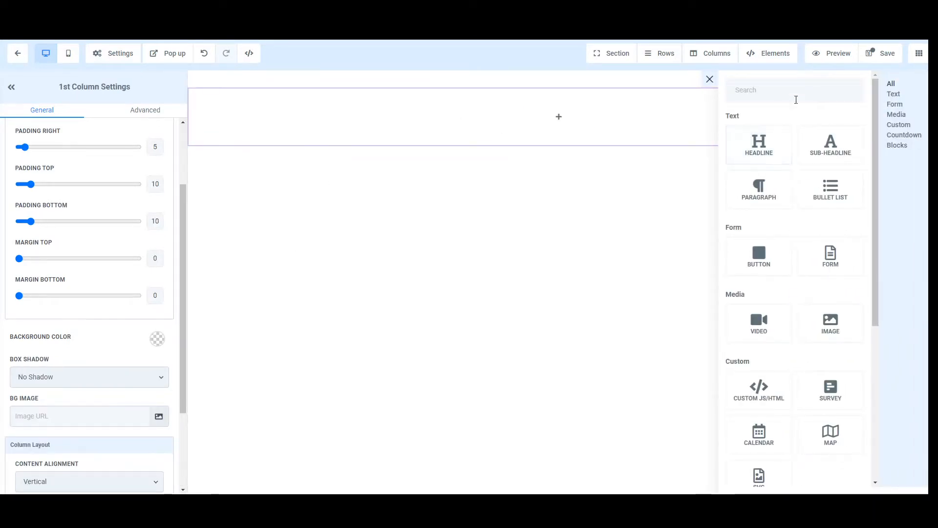
click(757, 156)
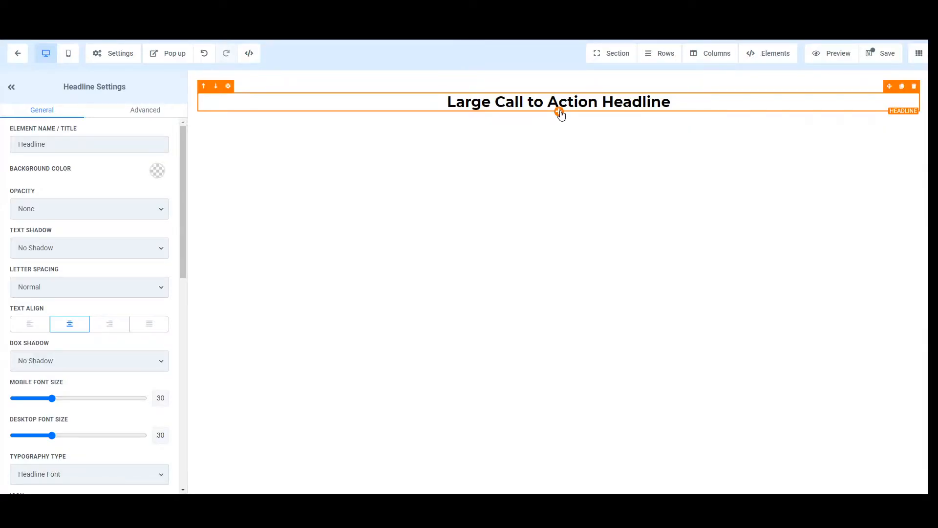
click(560, 112)
click(763, 250)
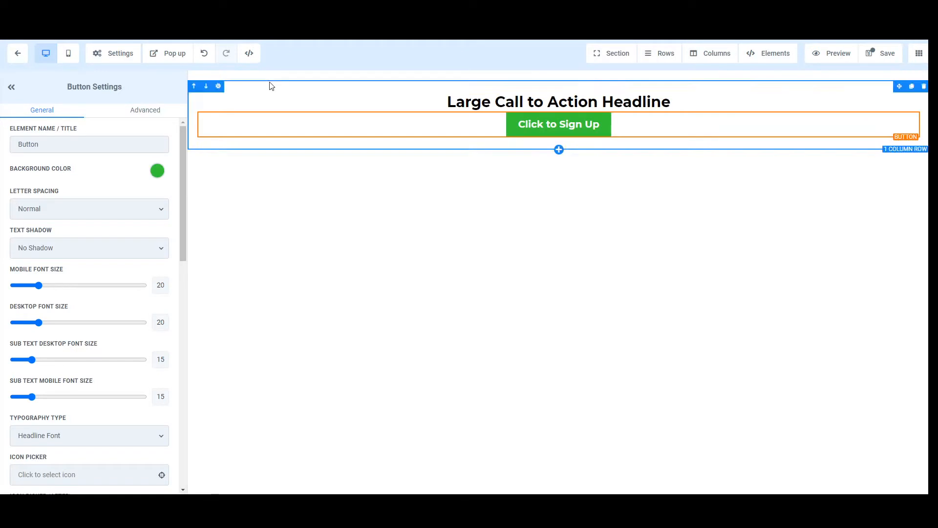
click(280, 80)
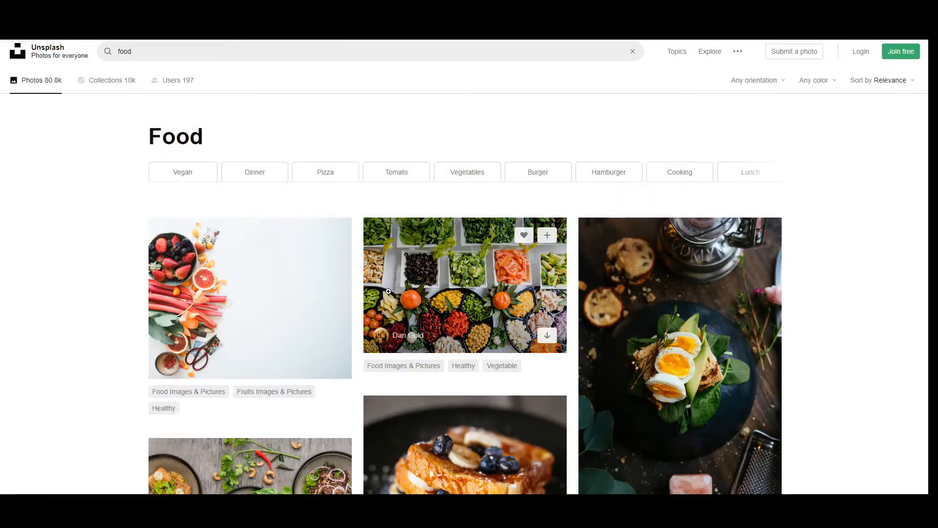
Step: Open the overhead photo of three plated dishes from the food results in its own tab
scroll(379, 286, down, 5)
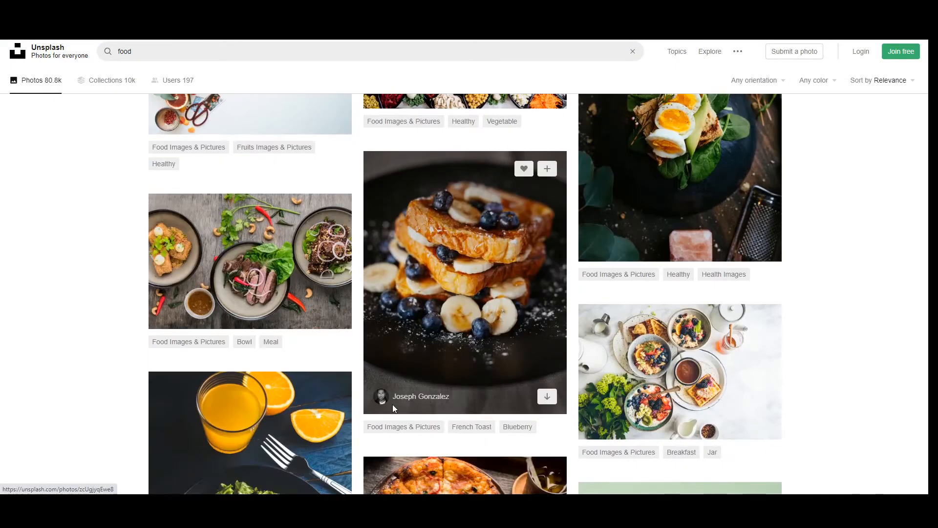
scroll(428, 404, down, 4)
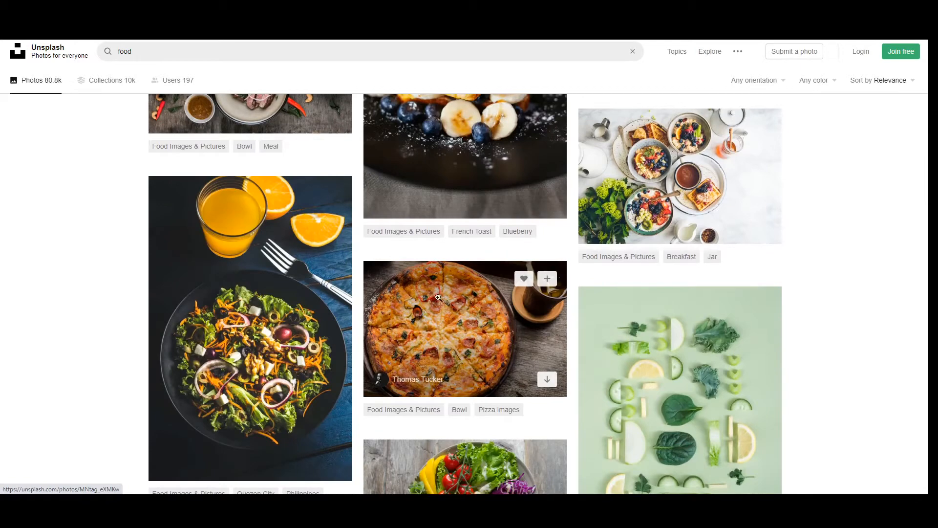
scroll(260, 223, up, 3)
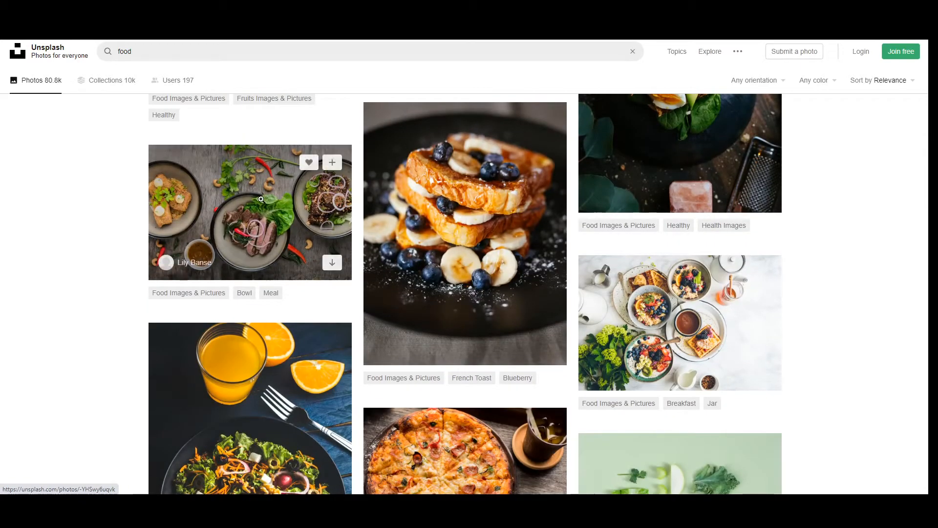
click(273, 226)
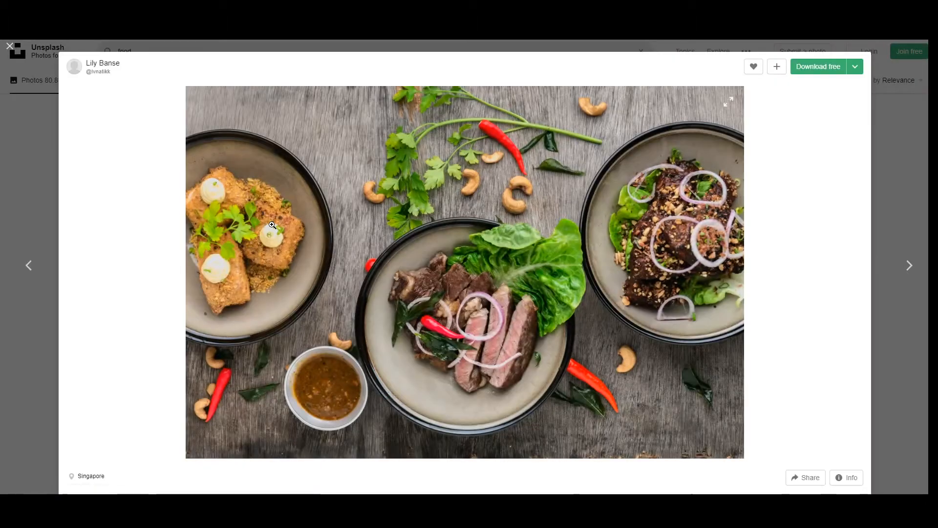
right_click(442, 210)
click(500, 217)
key(ctrl+Tab)
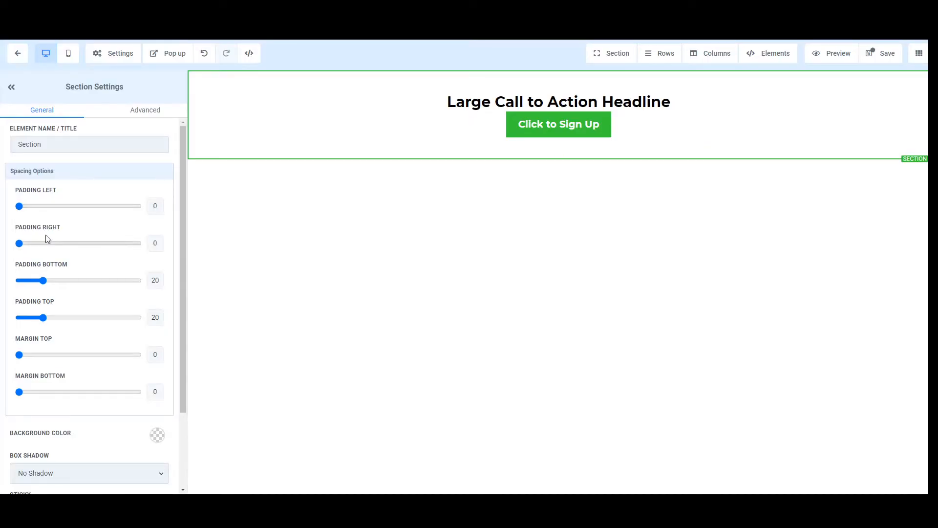
Step: Paste the Unsplash photo URL as the section's BG Image, keeping opacity at None
scroll(68, 271, down, 1)
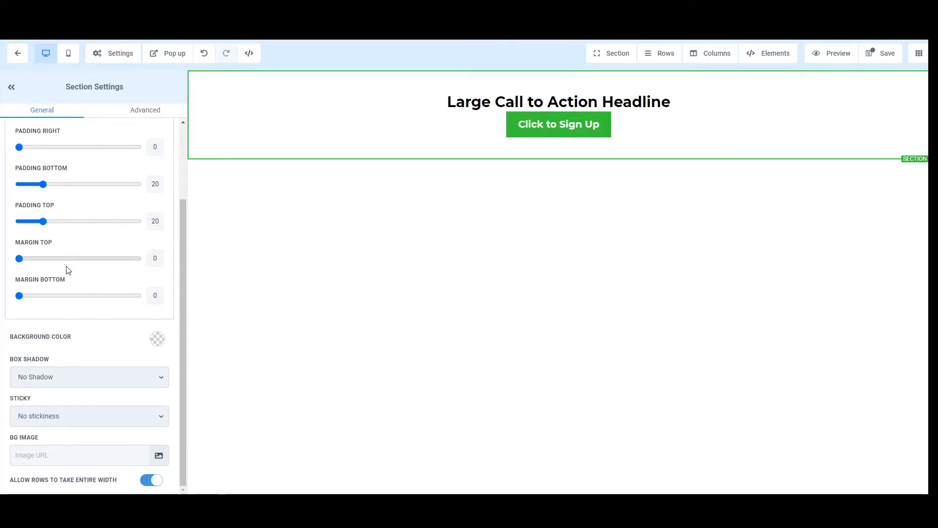
click(52, 455)
key(ctrl+v)
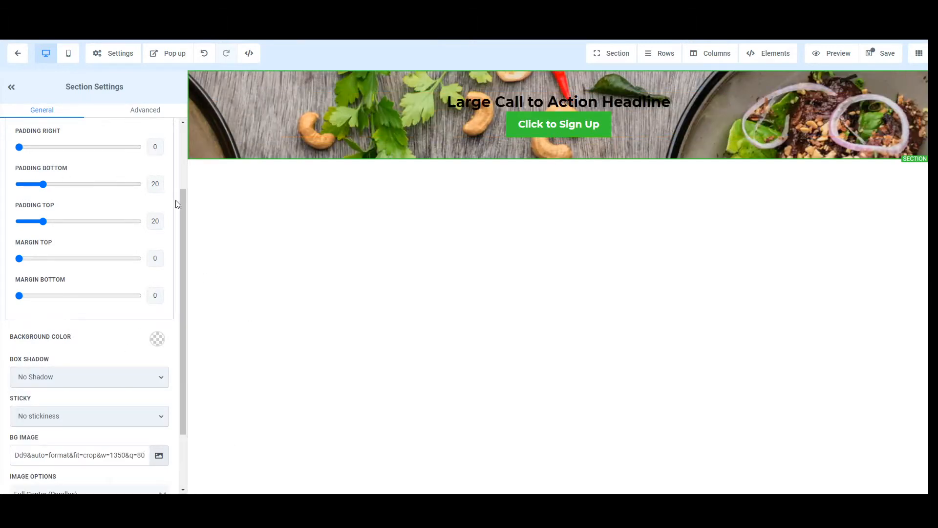
scroll(82, 410, down, 3)
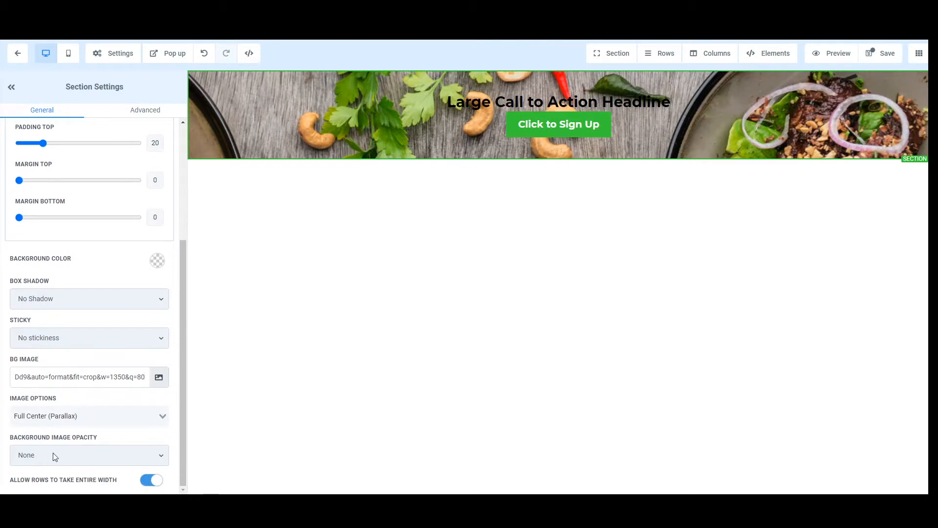
click(53, 455)
click(66, 459)
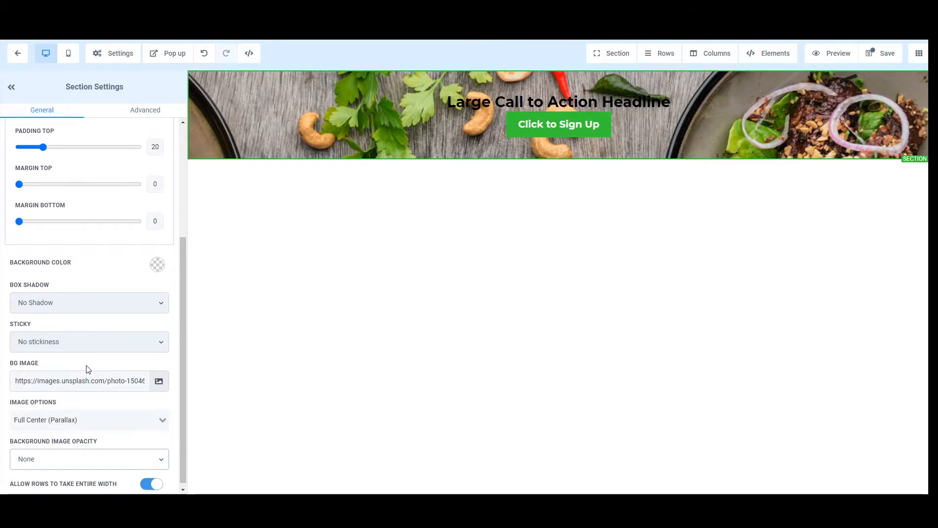
Step: Set the background Image Options to 'Fill 100% Width & Height' after trying other fits
scroll(79, 367, up, 4)
scroll(88, 332, down, 4)
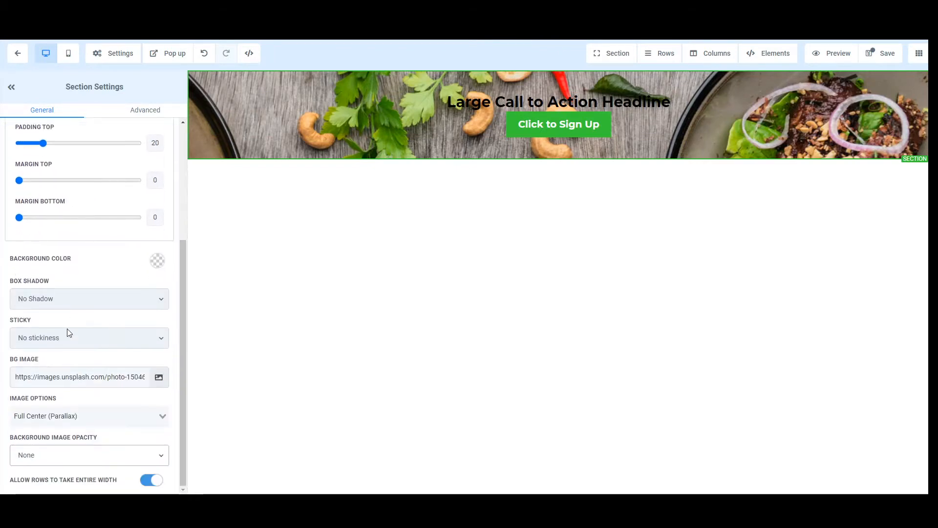
click(78, 416)
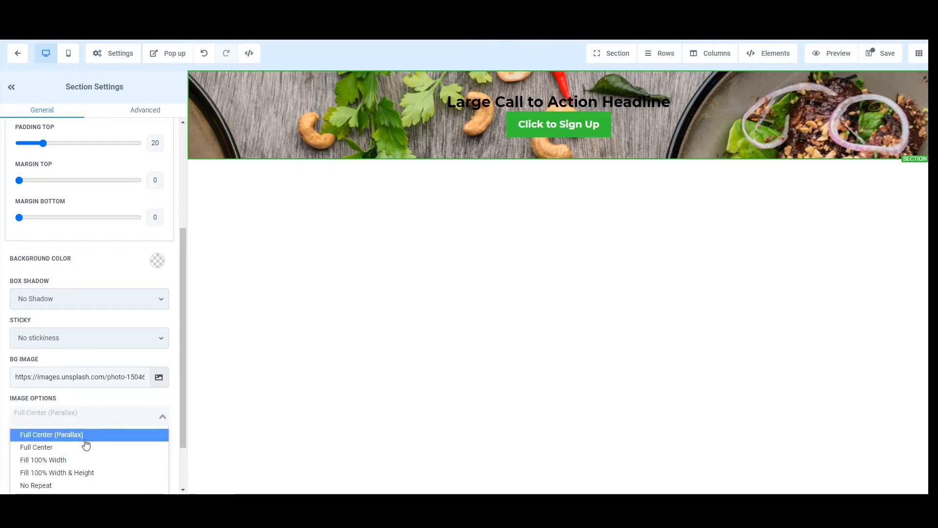
click(81, 460)
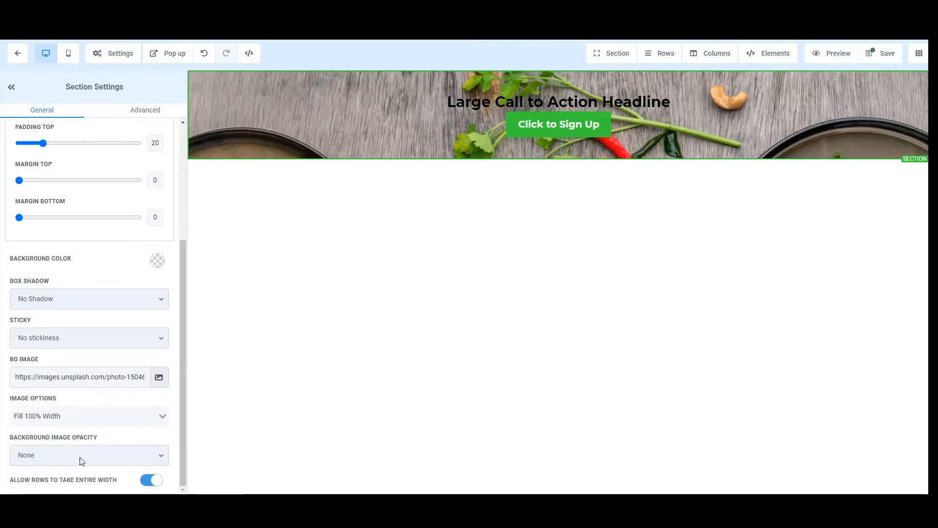
click(97, 424)
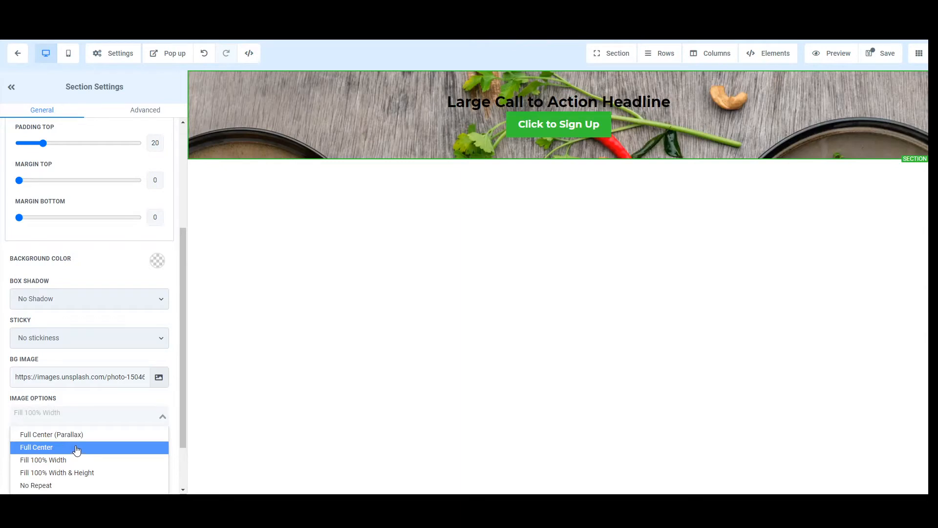
click(77, 448)
click(77, 414)
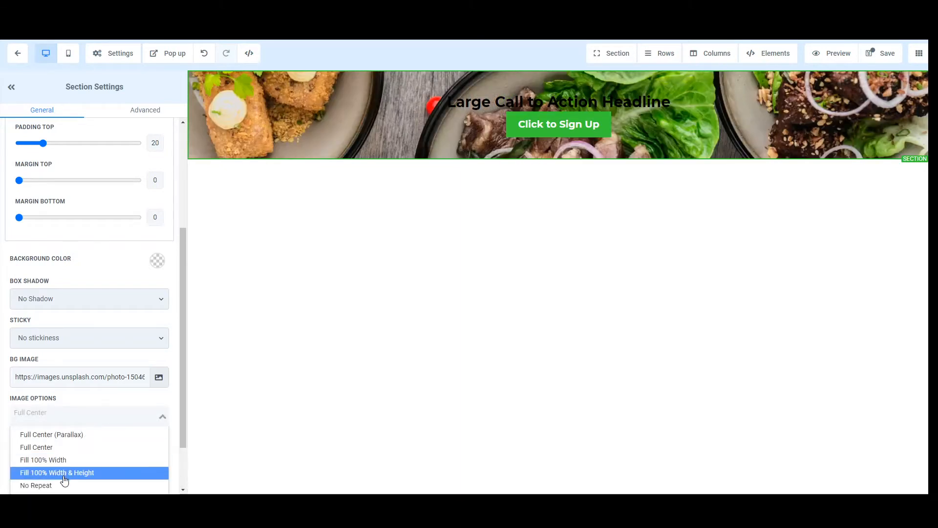
click(73, 434)
click(83, 414)
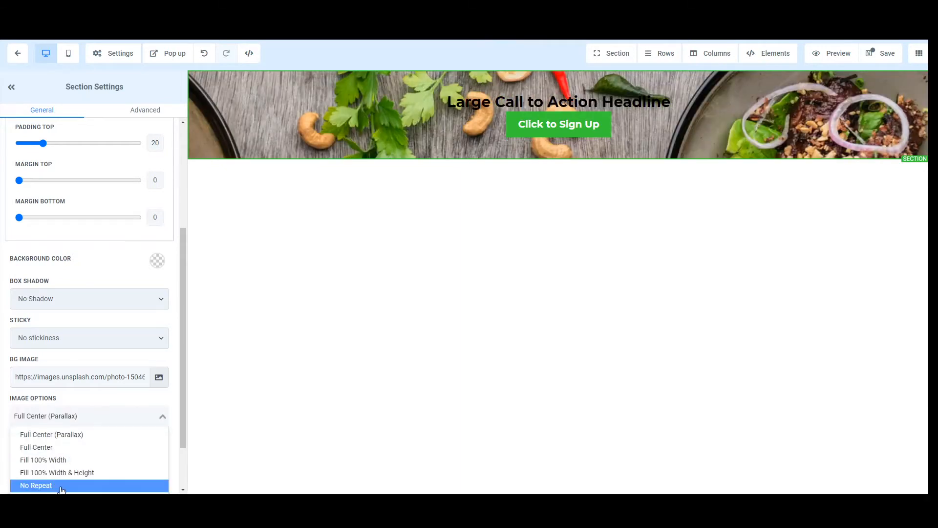
click(62, 486)
click(94, 412)
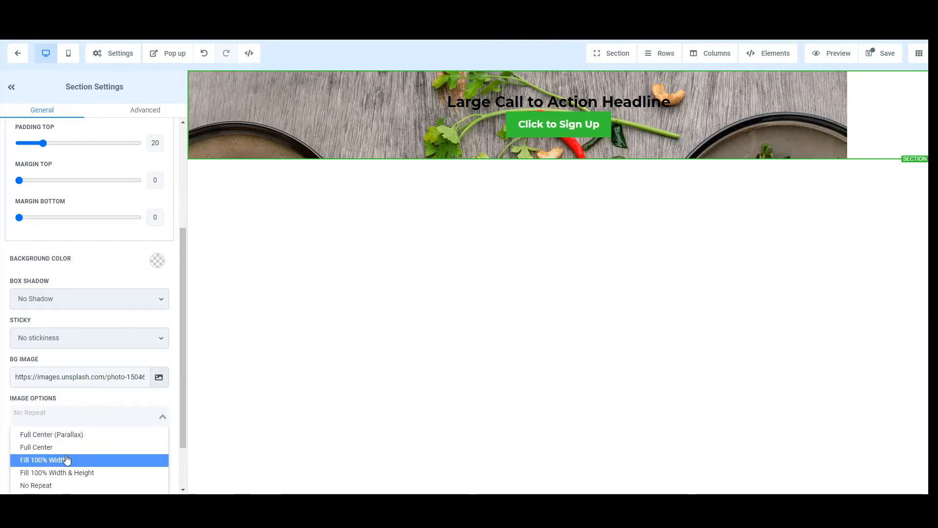
click(68, 459)
click(99, 421)
click(77, 473)
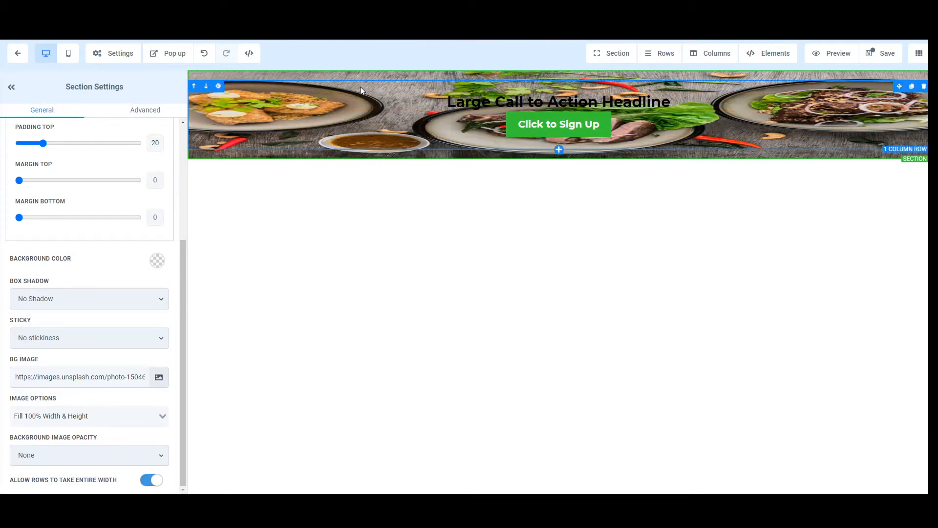
Step: Make the headline's bold text color white
click(436, 94)
key(ctrl+a)
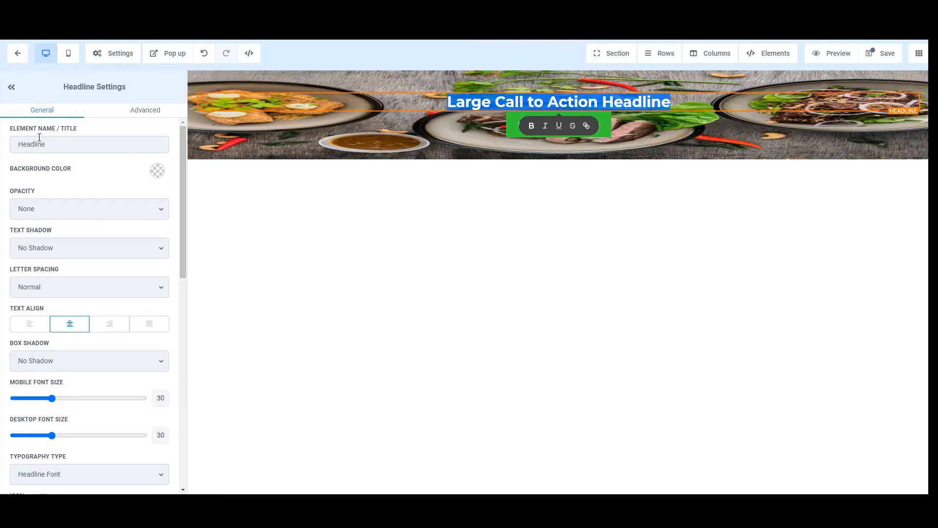
scroll(118, 278, down, 8)
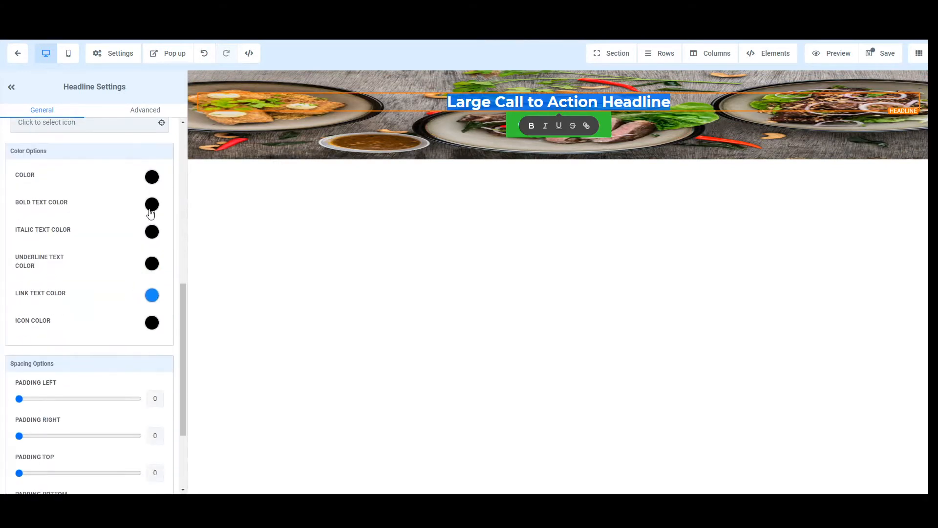
click(152, 205)
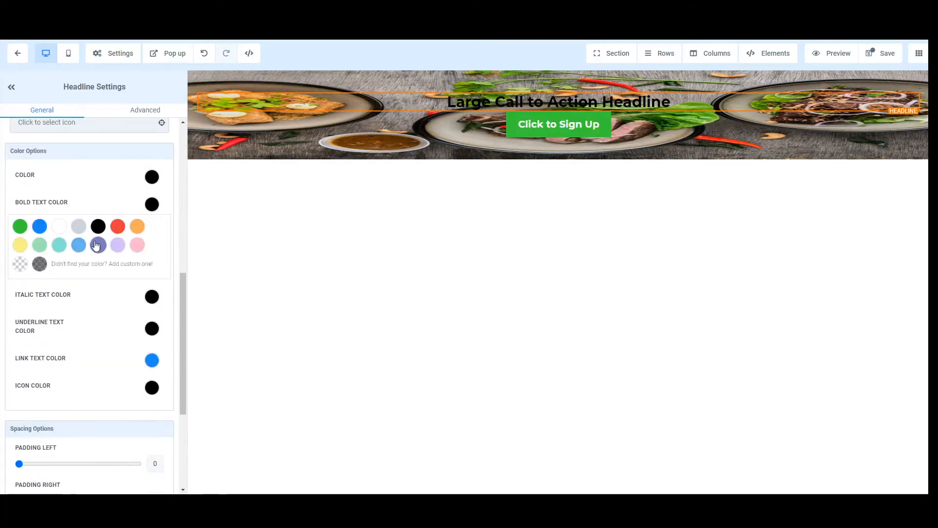
click(60, 227)
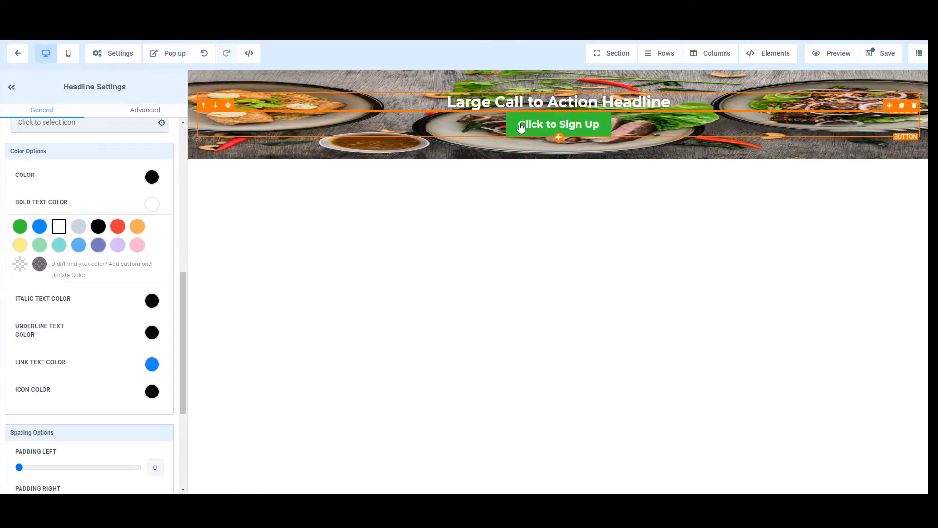
Step: Set the headline's top and bottom padding and margins to 30
scroll(85, 258, up, 7)
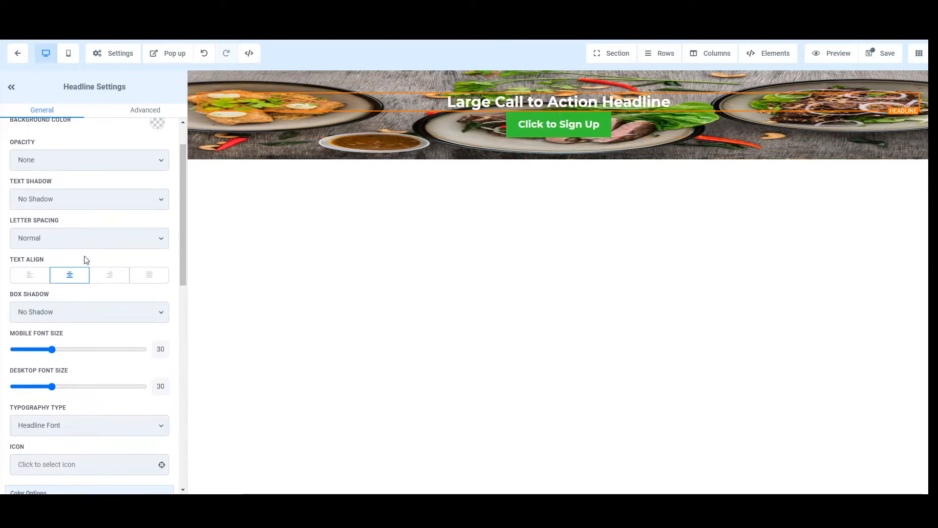
scroll(69, 364, down, 5)
scroll(69, 364, down, 6)
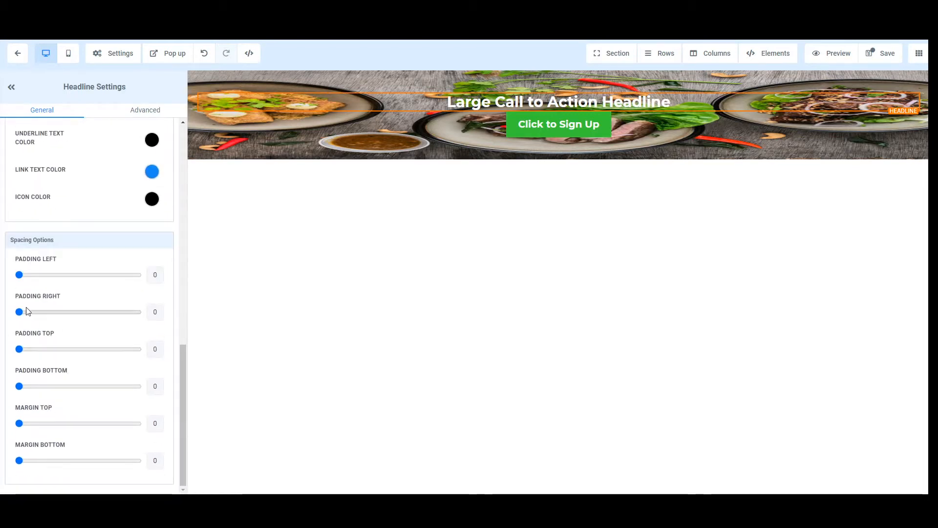
drag(21, 350, 56, 346)
drag(19, 423, 55, 424)
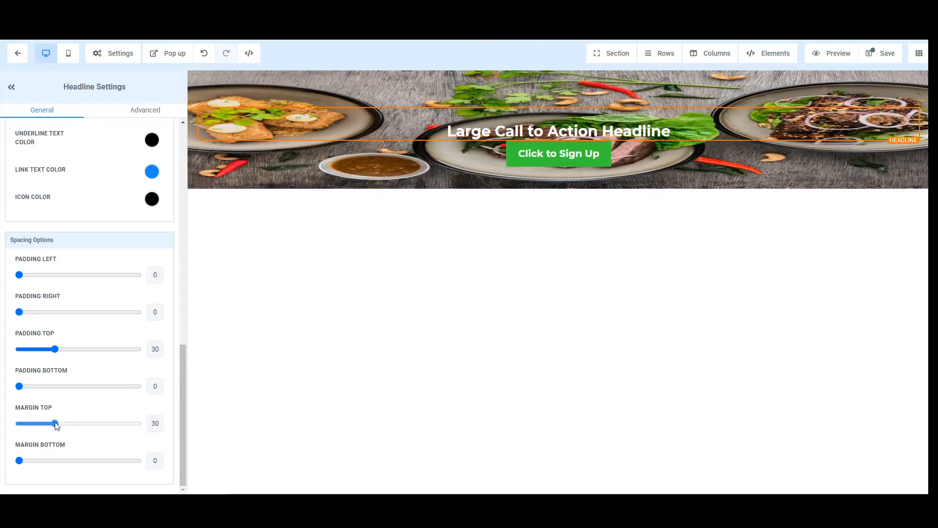
drag(20, 461, 57, 460)
drag(19, 386, 55, 387)
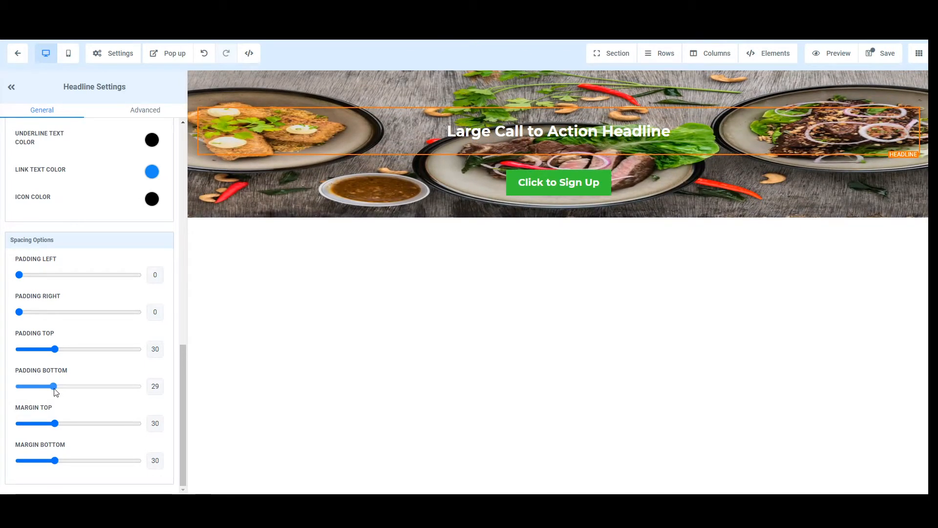
click(54, 389)
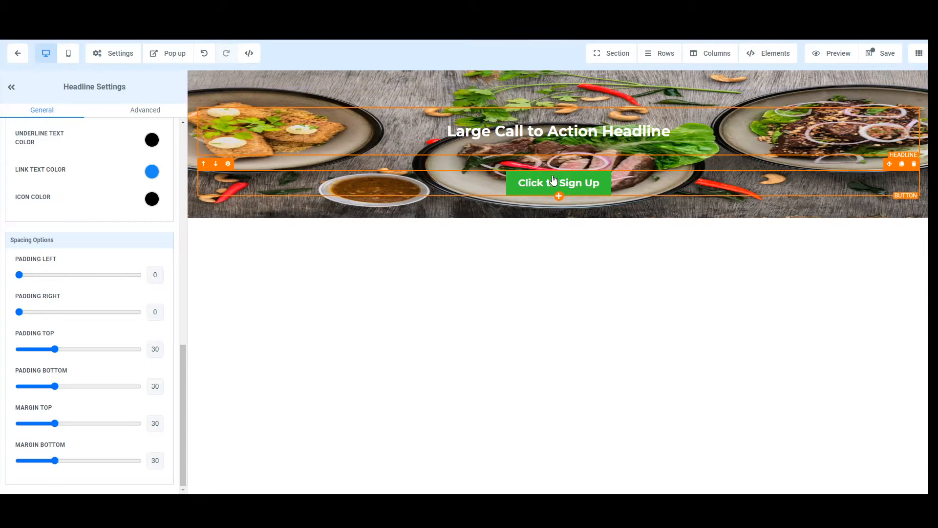
Step: Change the sign-up button's background color to orange
click(535, 183)
scroll(45, 264, up, 10)
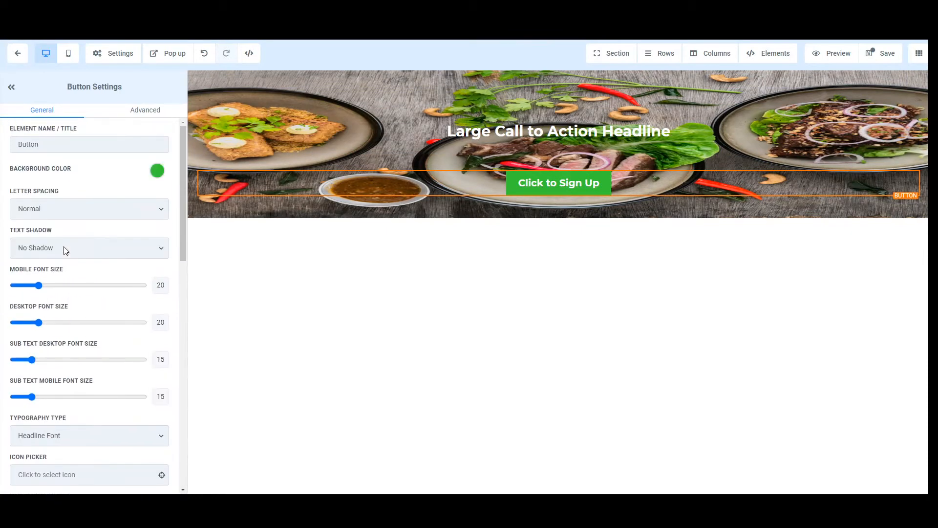
click(157, 170)
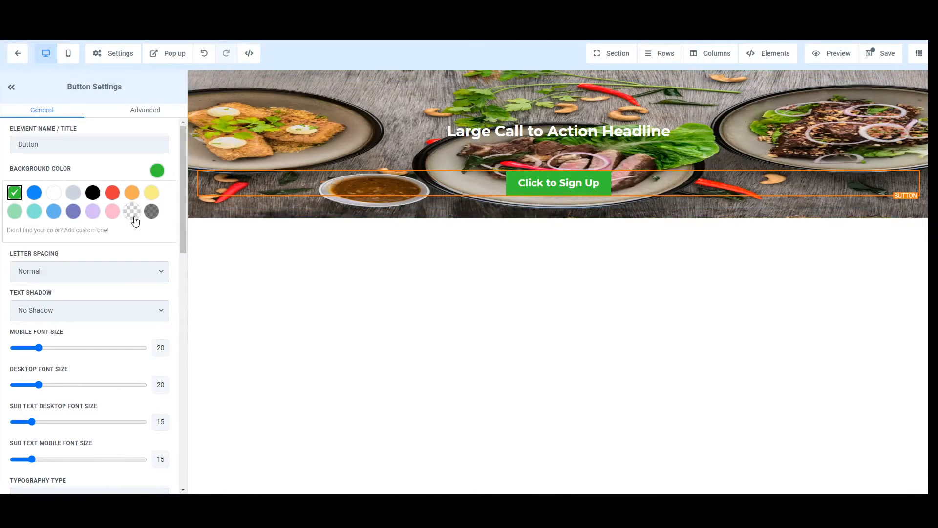
click(132, 212)
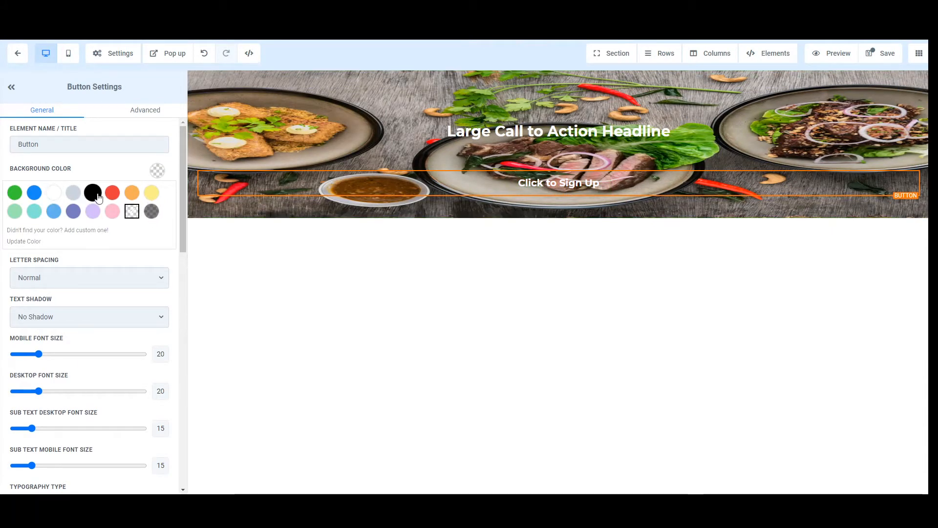
click(132, 192)
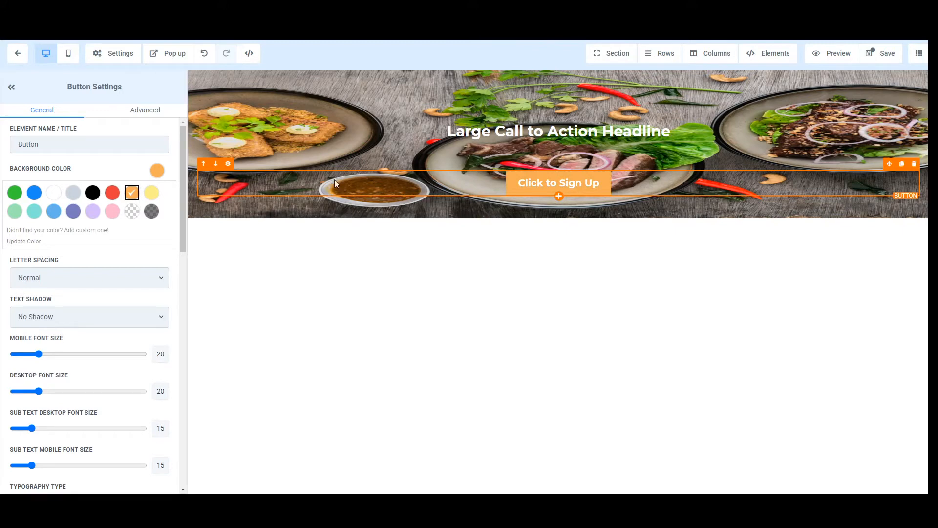
Step: Replace the button label 'Click to Sign Up' with 'Reserve A Table'
scroll(144, 311, down, 15)
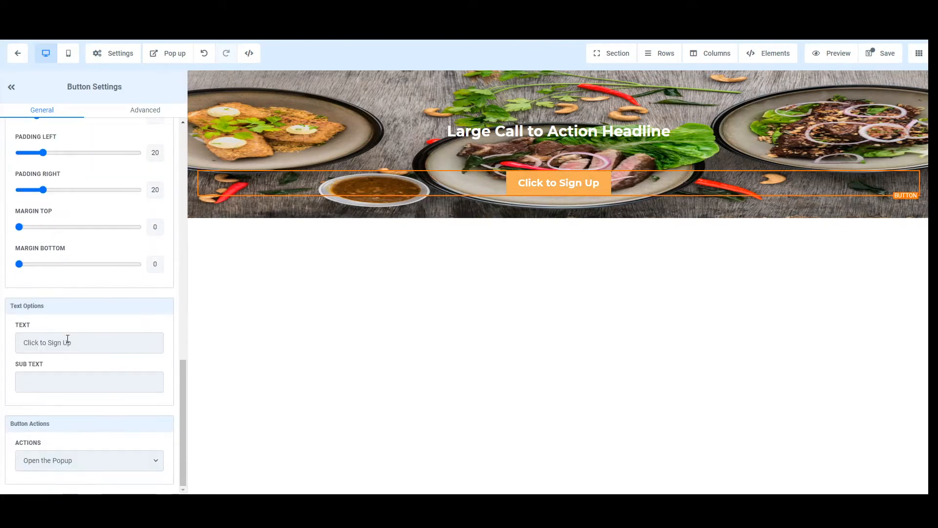
click(74, 343)
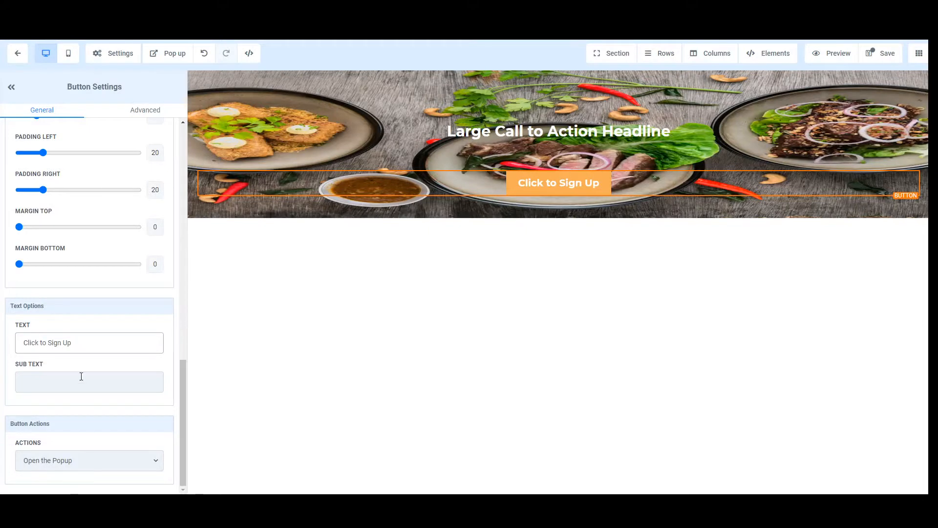
drag(73, 343, 1, 360)
text(Reserve A )
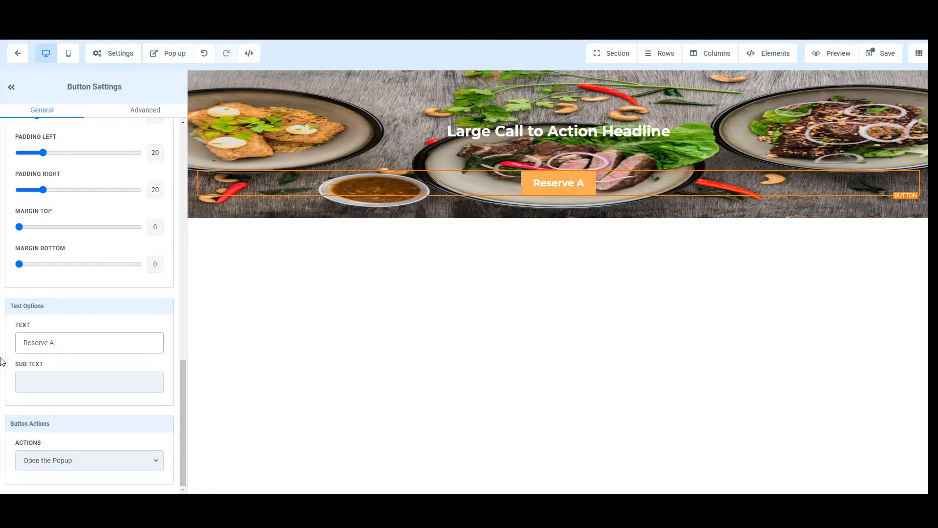
text(Table)
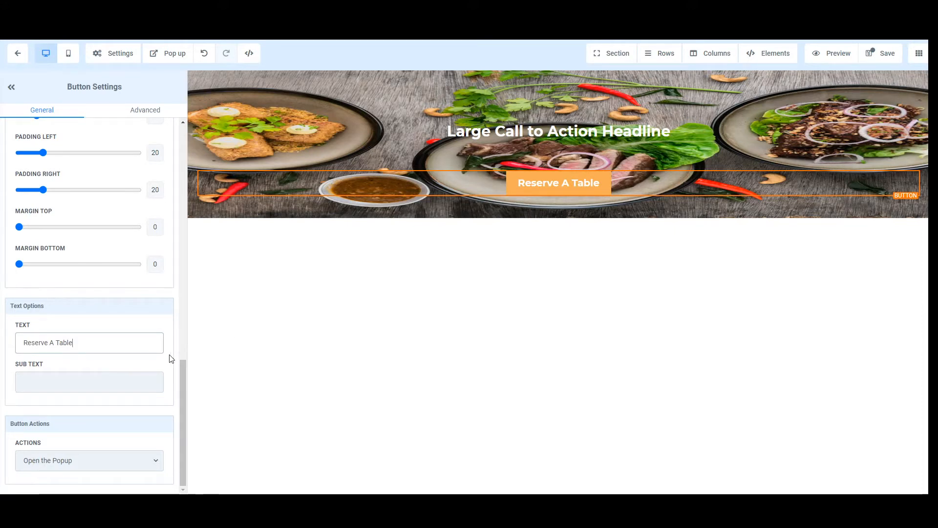
click(75, 388)
click(113, 406)
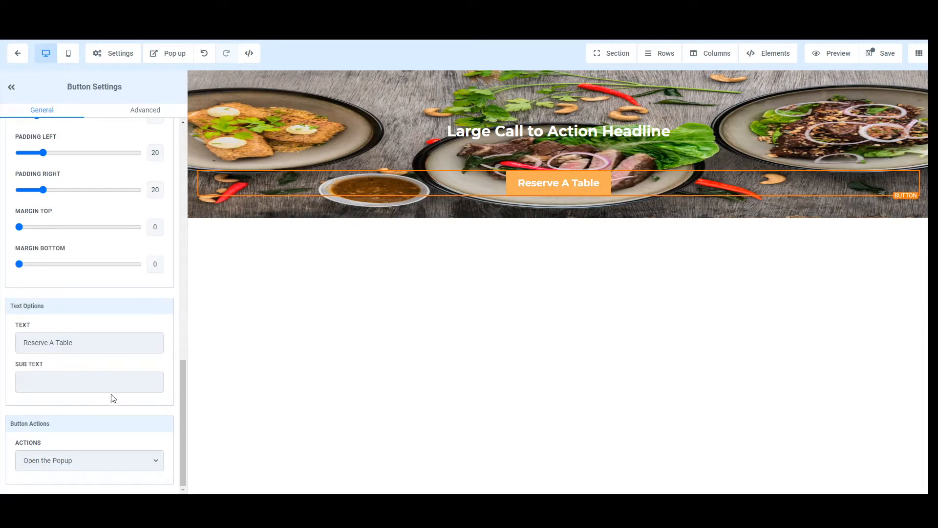
click(76, 465)
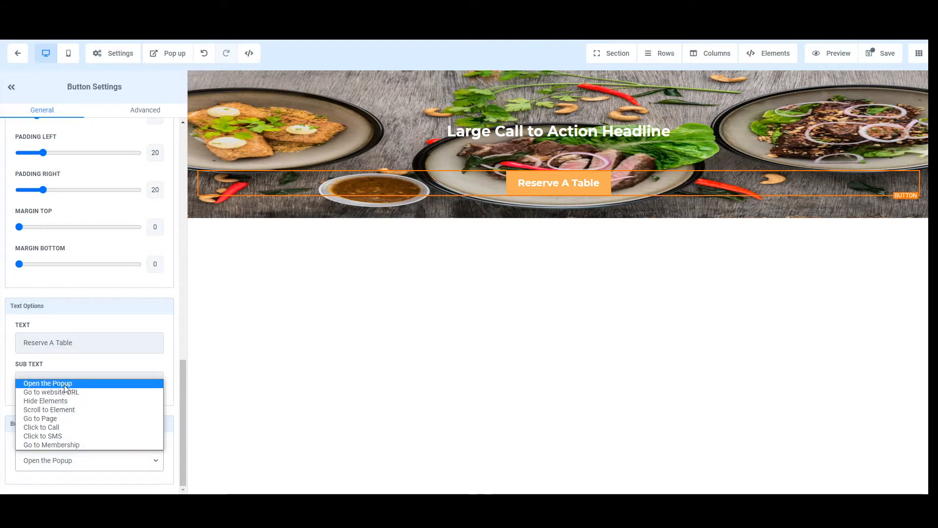
Step: Set the button's action to Scroll to Element
click(68, 414)
scroll(141, 418, down, 1)
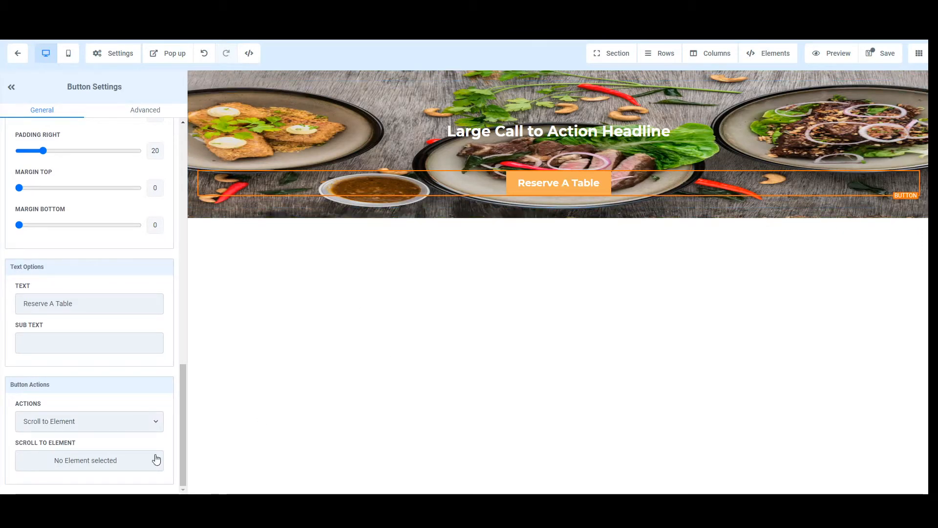
scroll(122, 463, up, 6)
scroll(74, 271, up, 4)
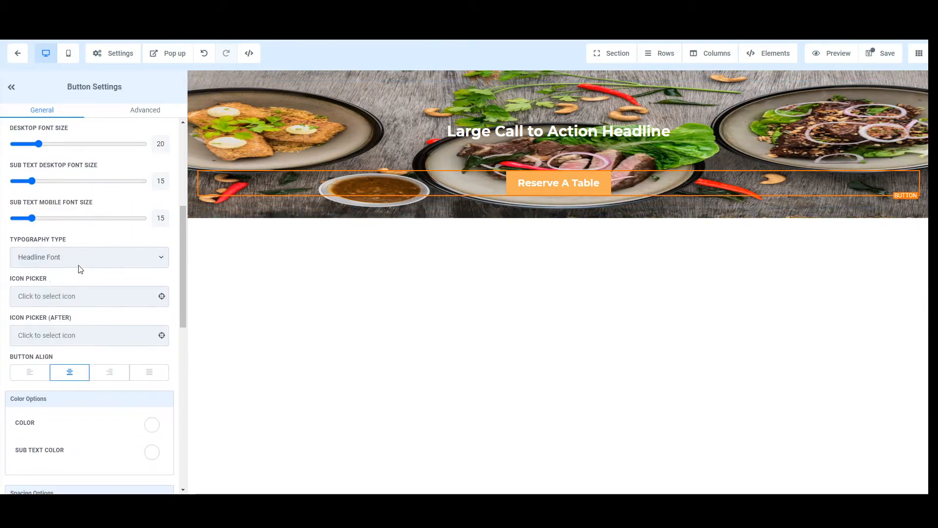
Step: Add the calendar-alt icon before the 'Reserve A Table' label
click(86, 290)
click(62, 320)
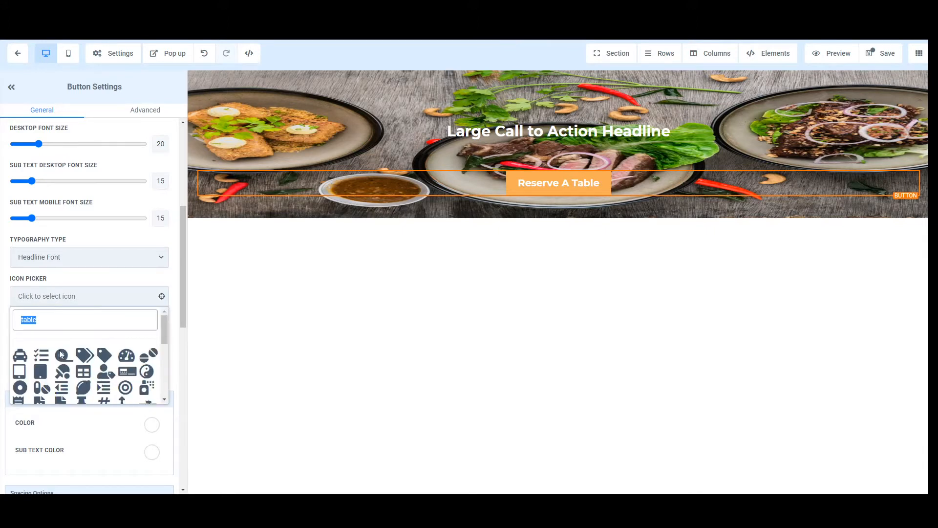
scroll(48, 356, down, 1)
scroll(81, 325, down, 2)
scroll(109, 330, up, 2)
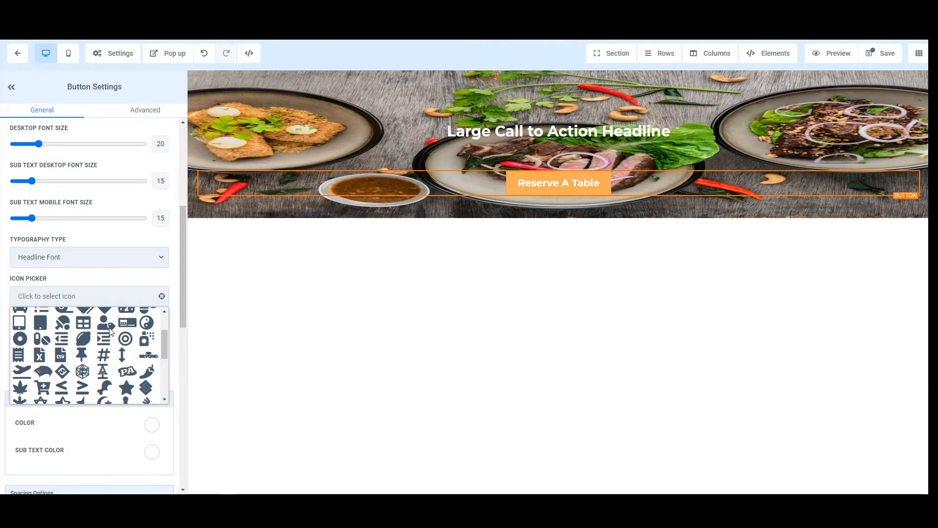
scroll(109, 332, down, 5)
scroll(108, 331, up, 5)
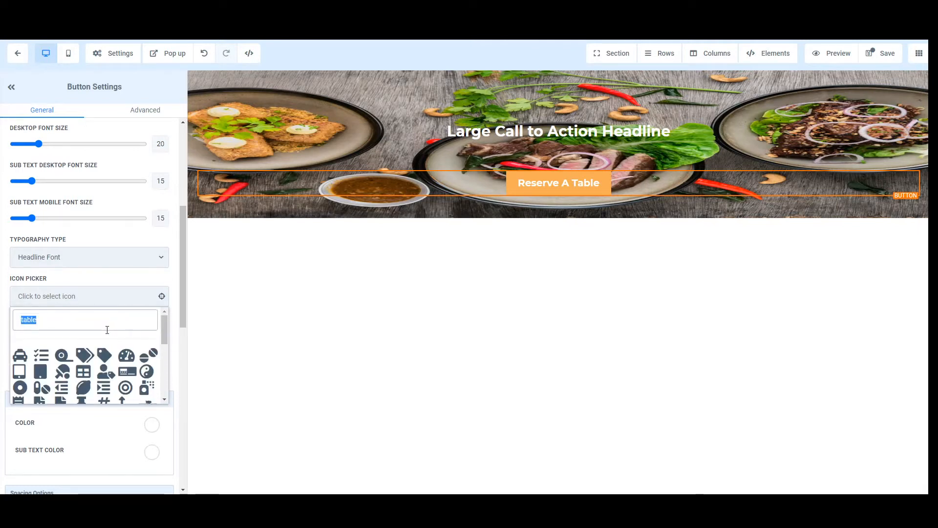
text(ca)
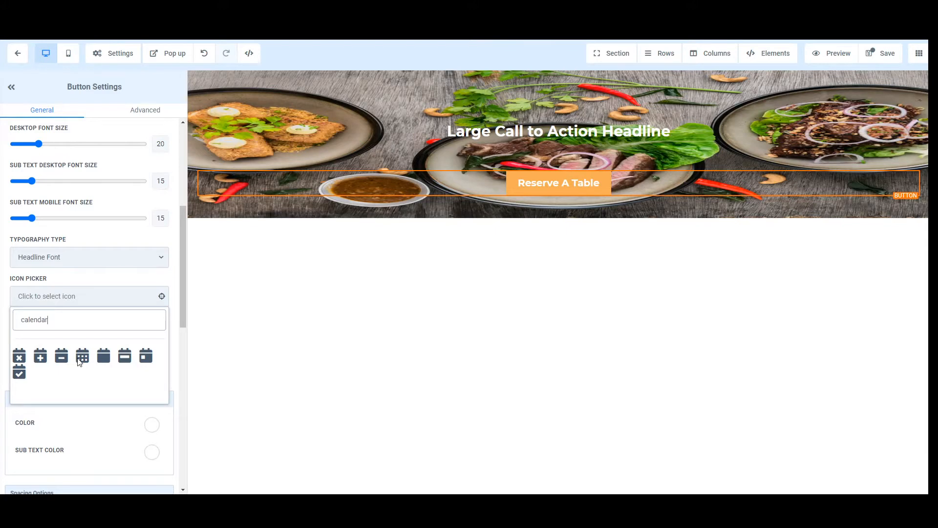
click(83, 361)
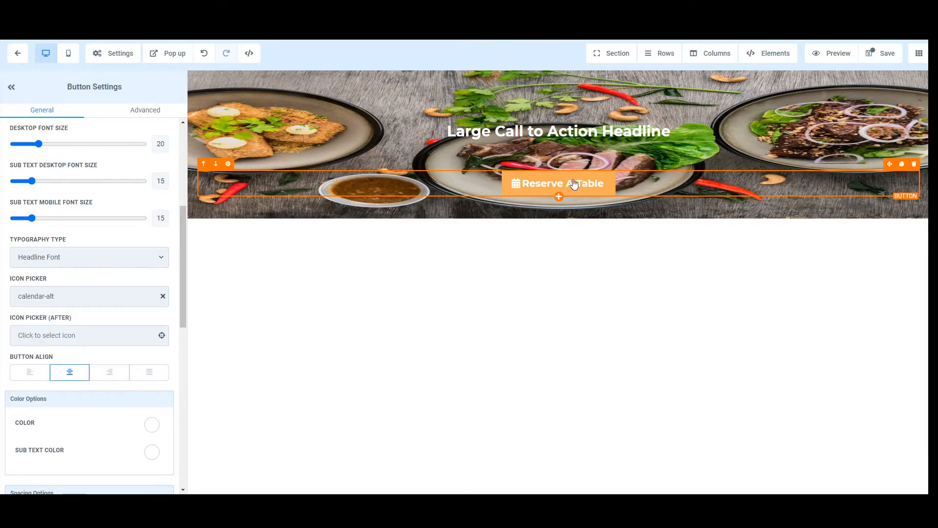
scroll(116, 273, up, 5)
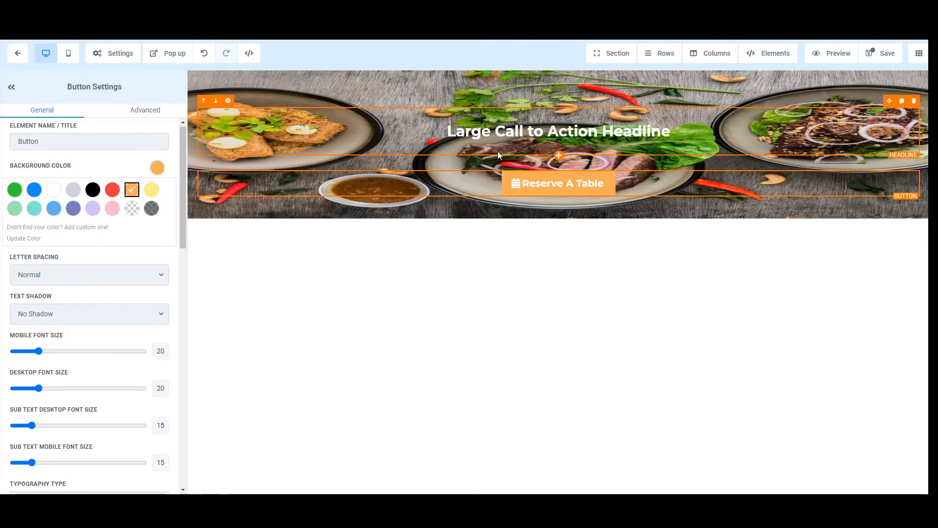
Step: Change the hero headline text to 'Welcome To Meal'
click(482, 132)
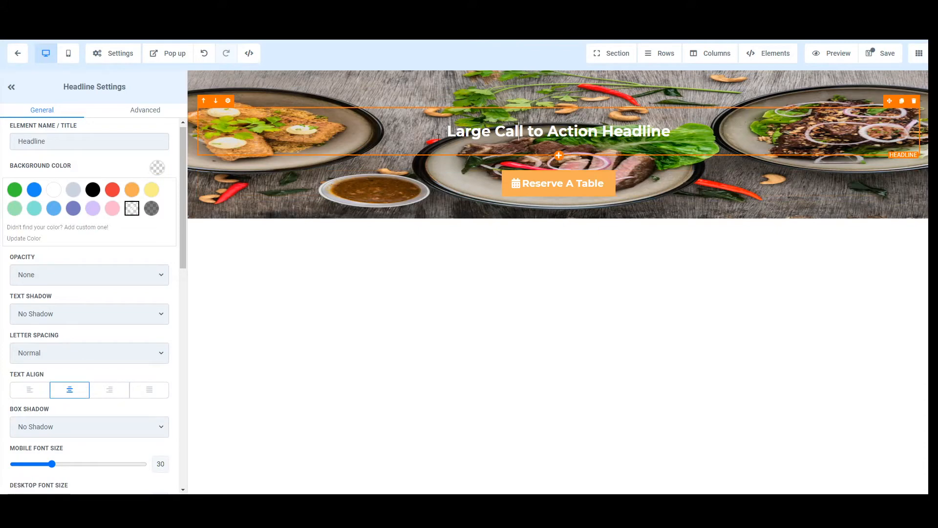
drag(449, 128, 673, 131)
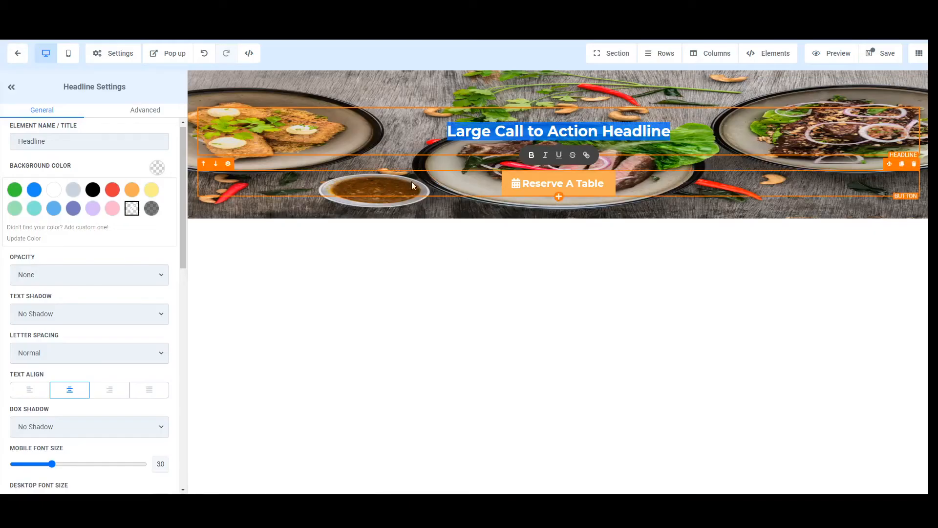
text(Welcome To Meal)
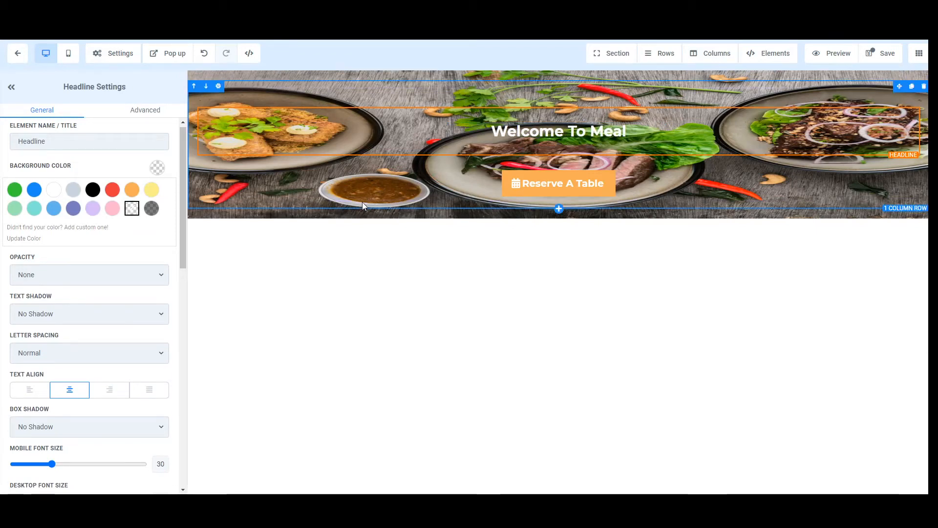
Step: Raise the headline's desktop font size to 50 and view it in the mobile preview
scroll(140, 370, down, 1)
scroll(141, 370, down, 5)
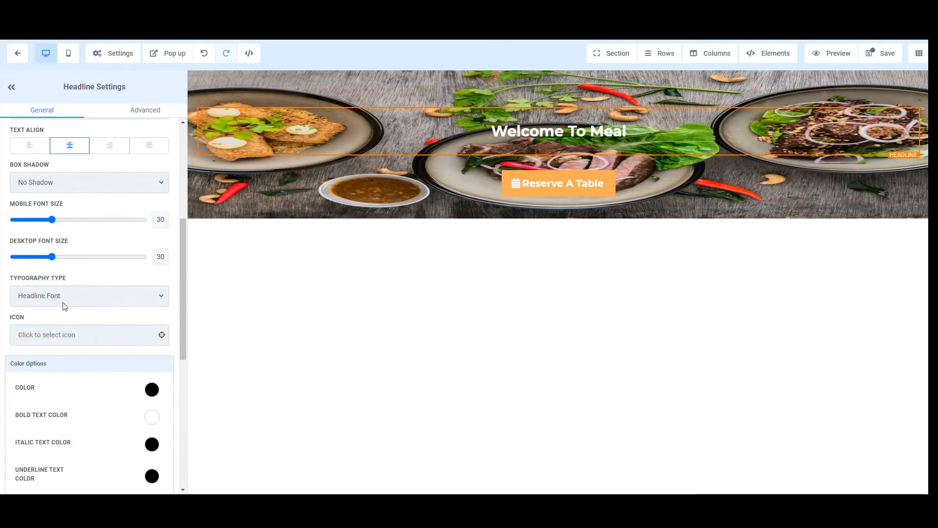
drag(56, 258, 79, 259)
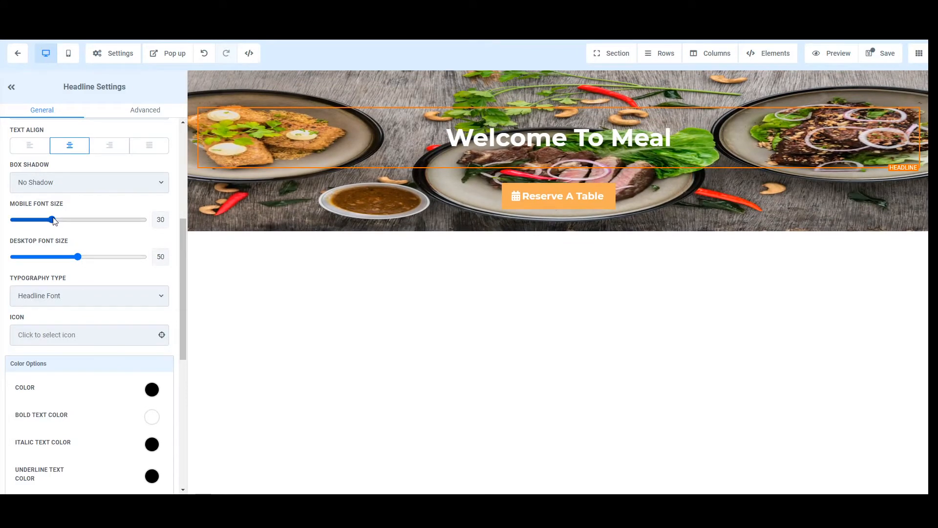
click(68, 53)
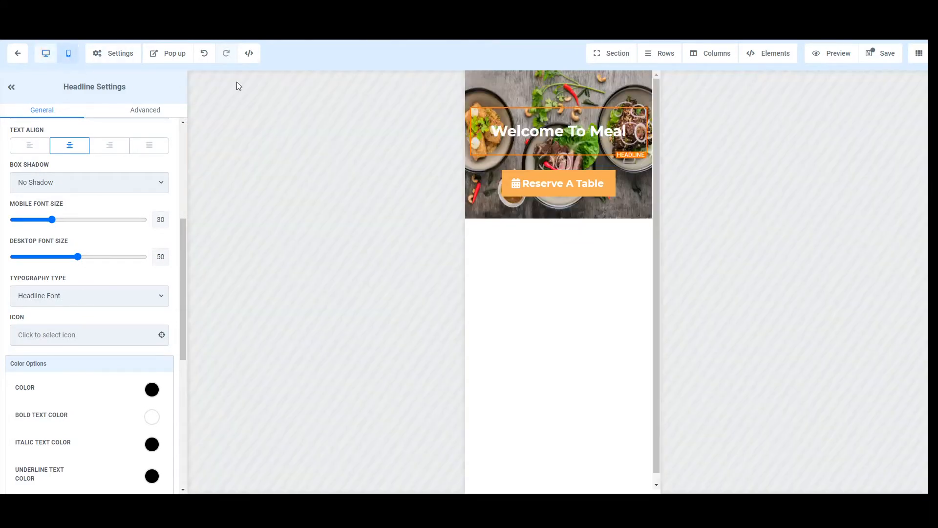
Step: Raise the headline's mobile font size to 50 so 'Welcome To Meal' wraps onto two lines
click(41, 53)
drag(51, 220, 78, 220)
click(68, 54)
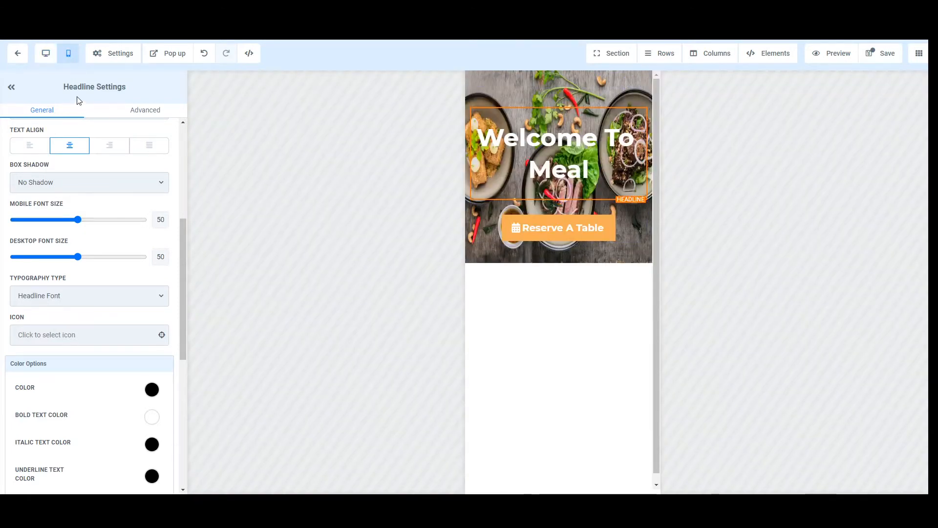
click(45, 54)
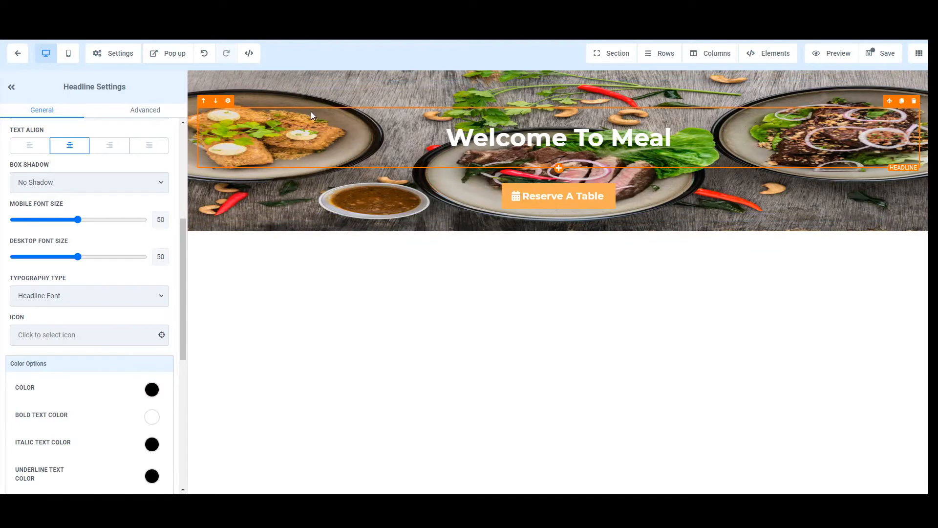
Step: Increase the hero column's top and bottom margins toward 100 to make the food-photo banner taller
click(315, 88)
scroll(129, 320, up, 6)
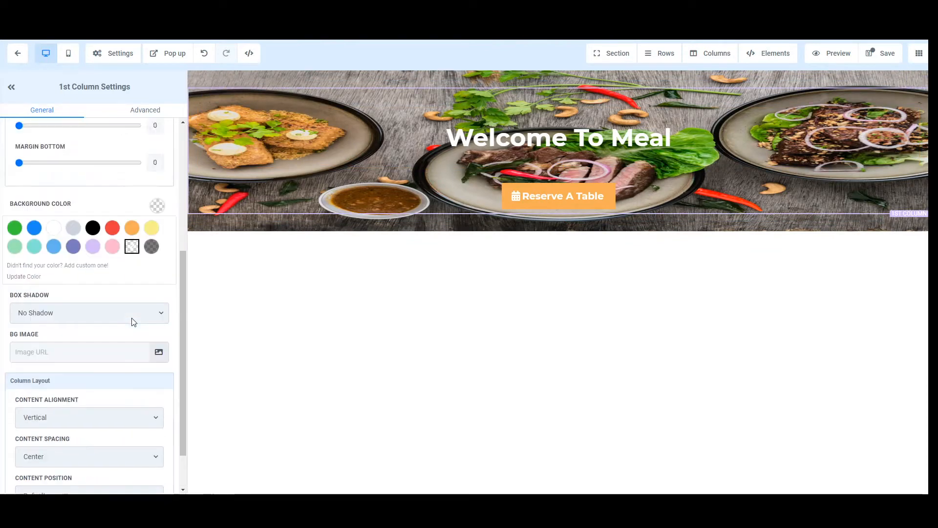
drag(20, 358, 78, 356)
drag(20, 391, 156, 382)
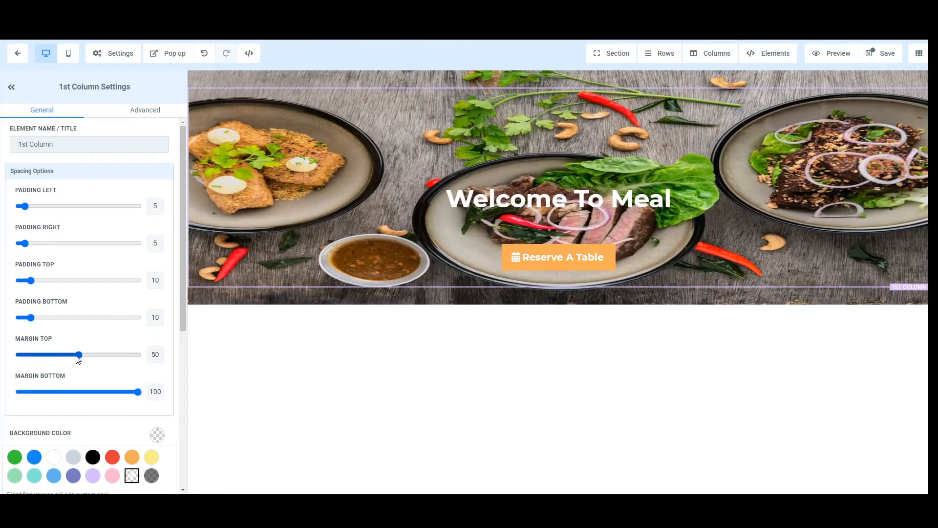
drag(78, 359, 182, 352)
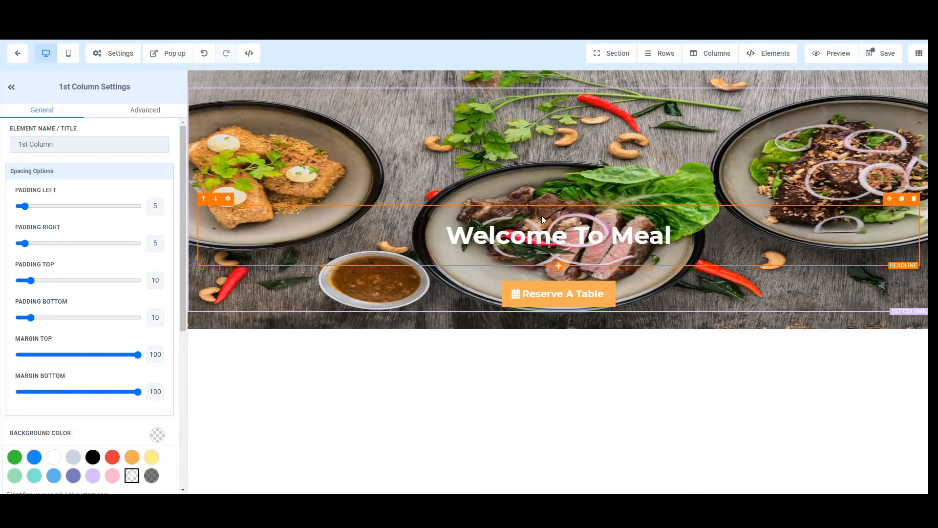
Step: Zero the 'Welcome To Meal' headline's top and bottom padding and top margin, keeping a 30 bottom margin
click(456, 224)
scroll(112, 283, down, 10)
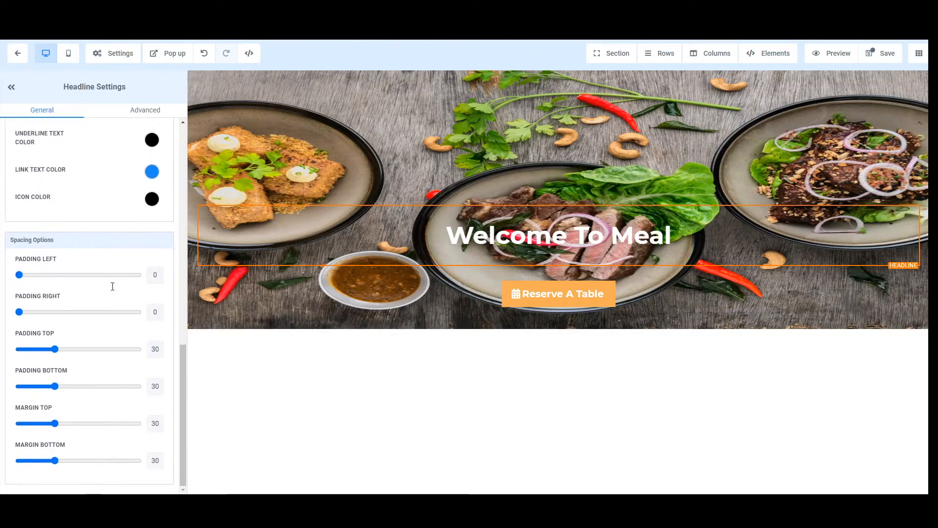
drag(56, 423, 2, 427)
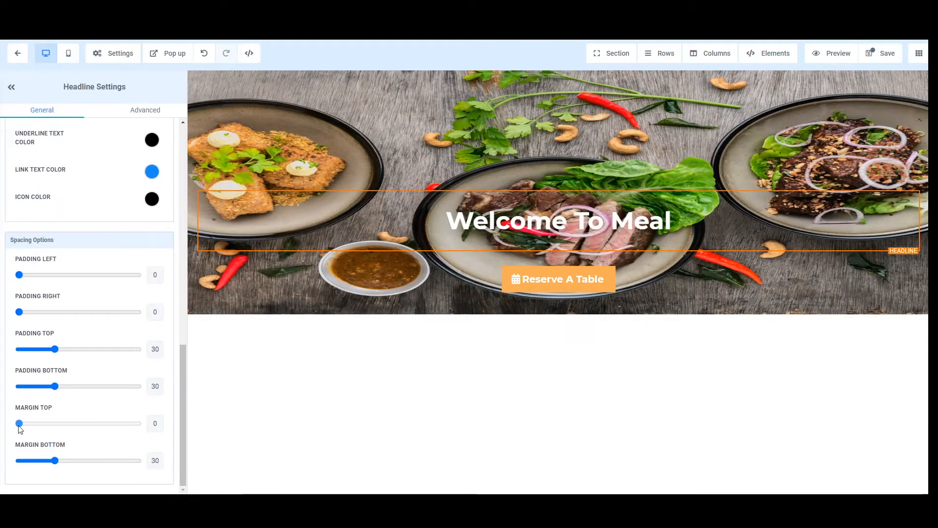
drag(58, 427, 58, 423)
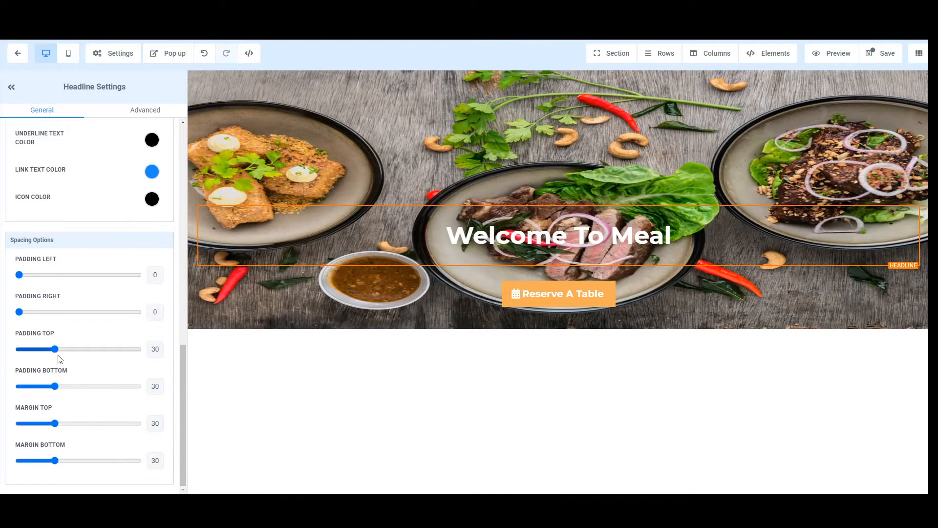
drag(55, 350, 2, 358)
drag(55, 387, 4, 388)
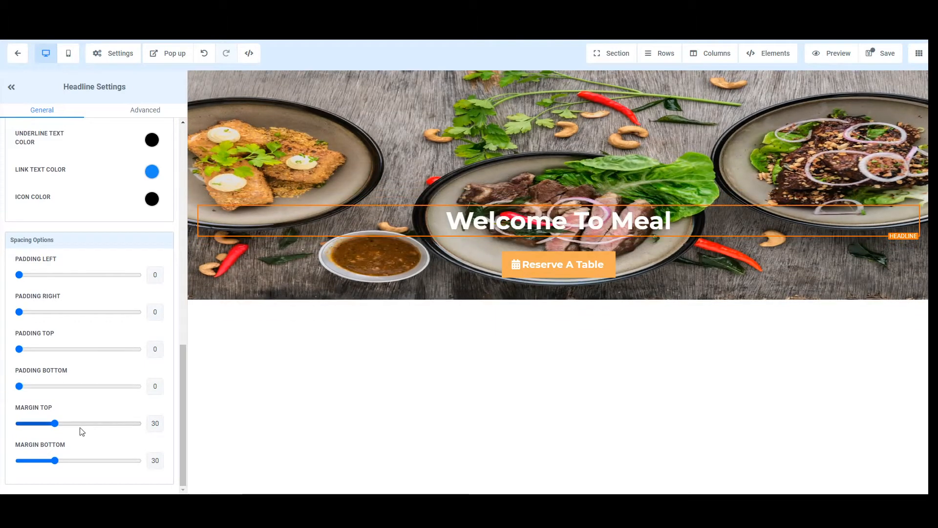
drag(54, 424, 2, 427)
drag(59, 467, 5, 463)
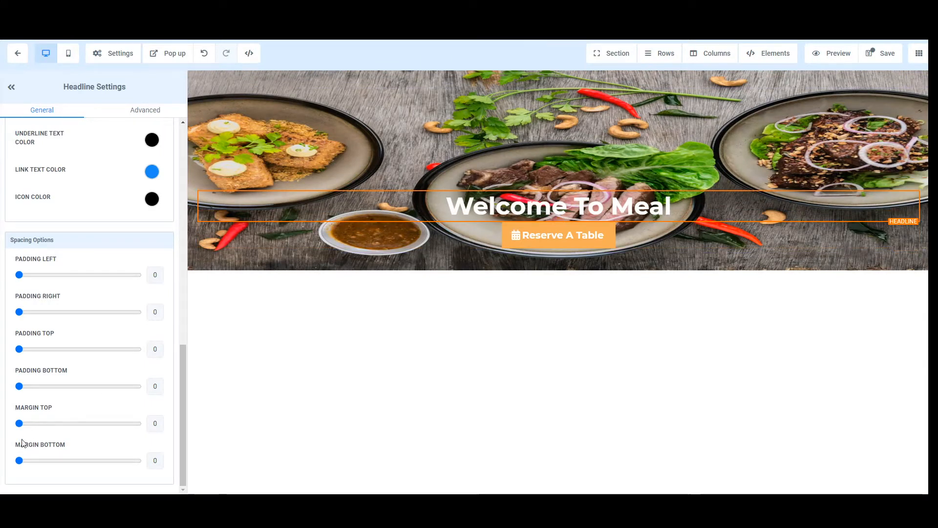
drag(52, 460, 55, 461)
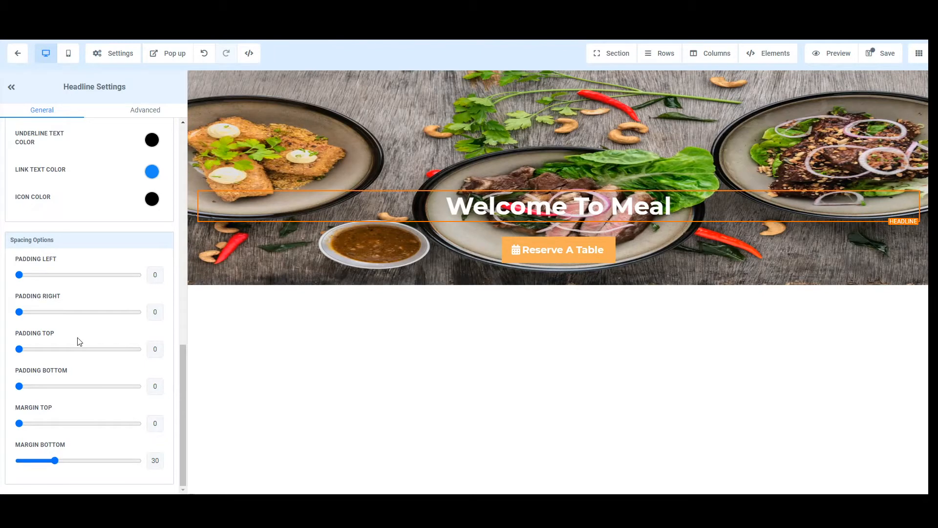
mouse_move(20, 348)
mouse_down()
mouse_move(181, 330)
mouse_move(17, 350)
mouse_up()
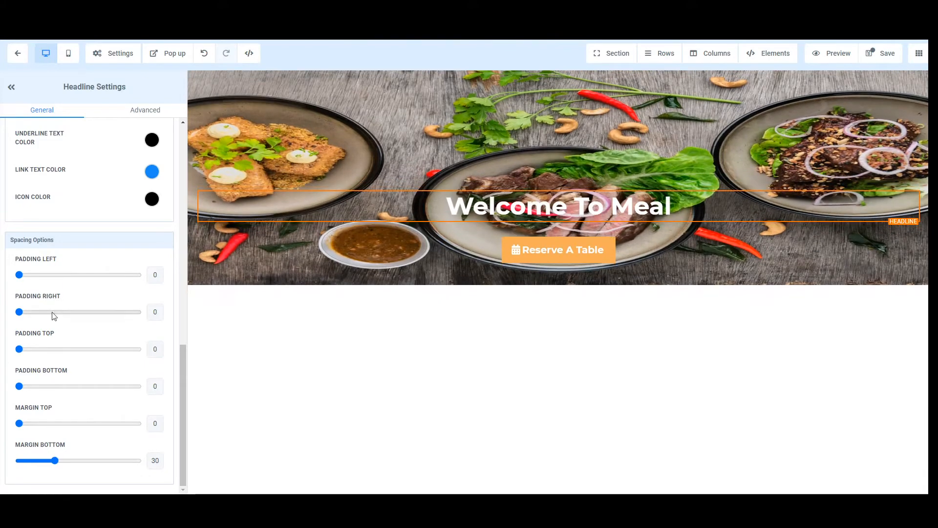
Step: Adjust the hero column's top padding
click(379, 140)
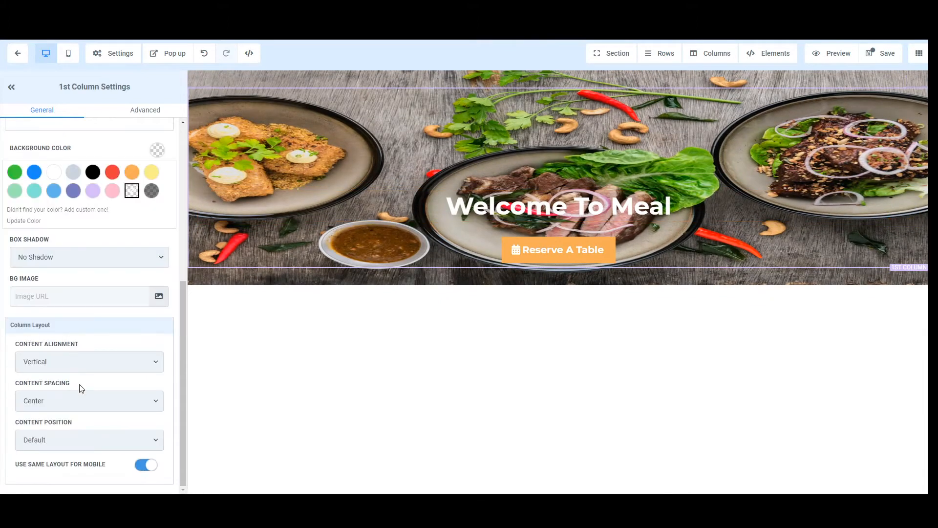
scroll(152, 338, up, 5)
mouse_move(30, 280)
mouse_down()
mouse_move(1, 280)
mouse_move(71, 280)
mouse_move(33, 286)
mouse_up()
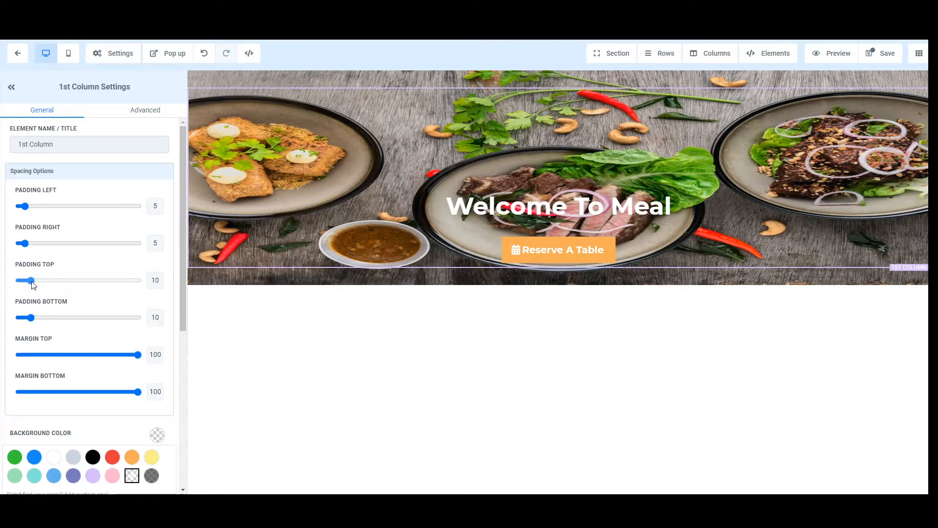
Step: Pad the hero section 100 at the top and bottom
click(333, 77)
drag(22, 355, 1, 372)
drag(43, 318, 159, 316)
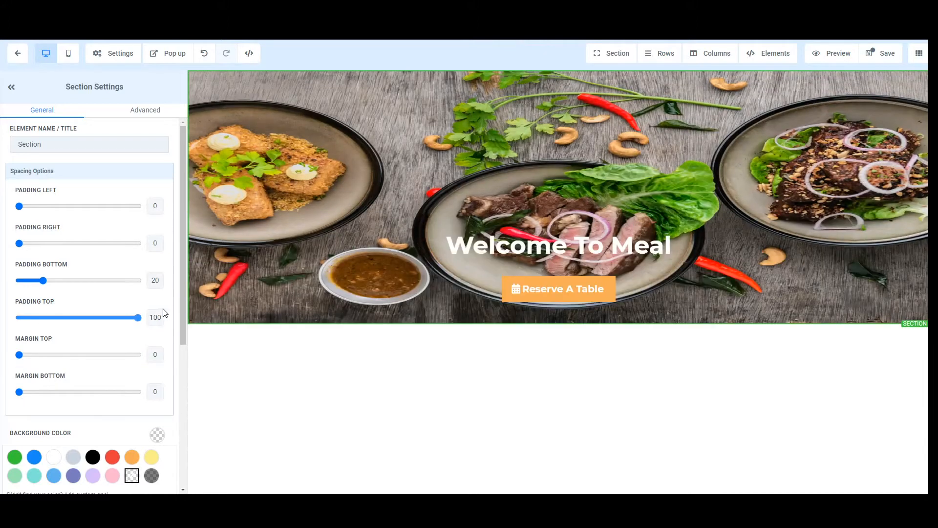
drag(44, 280, 142, 281)
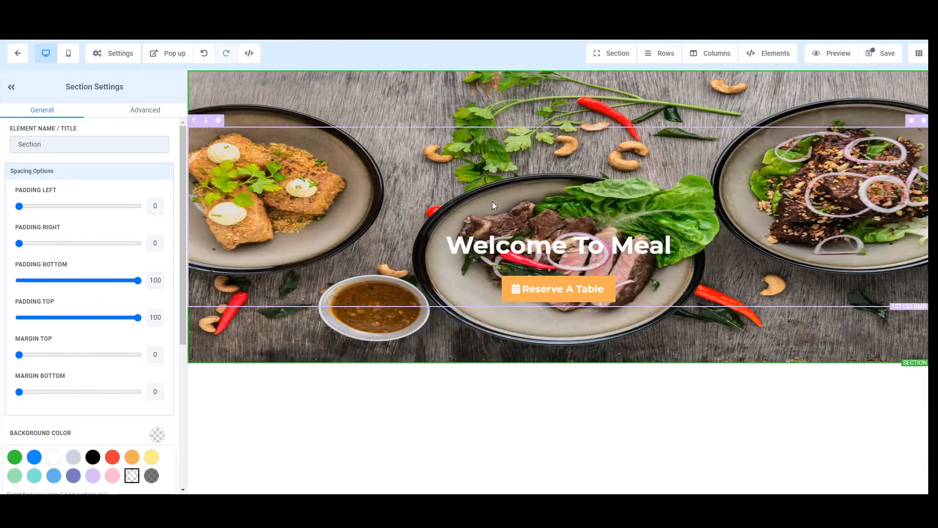
Step: Cut the hero column's margins to 50 top and 49 bottom, and trim its top padding to 10
click(482, 149)
drag(135, 356, 80, 356)
drag(138, 392, 78, 385)
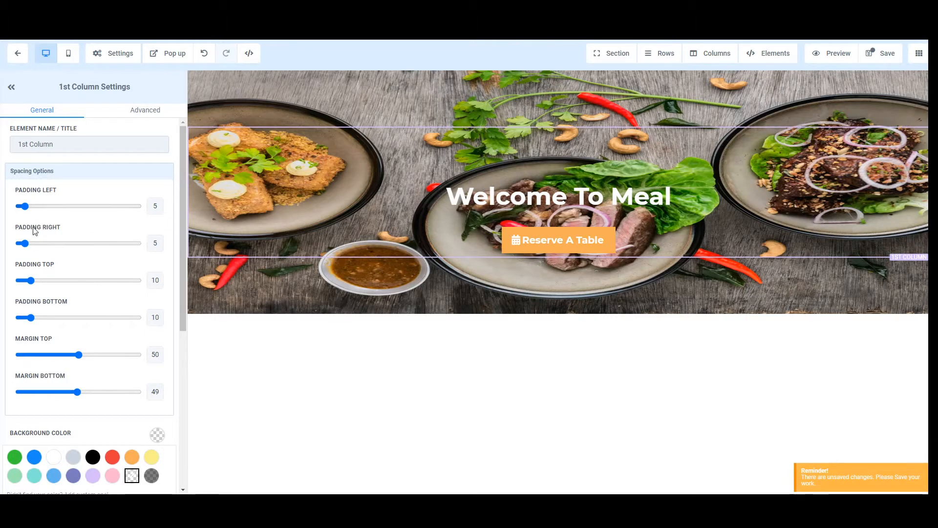
mouse_move(30, 281)
mouse_down()
mouse_move(2, 285)
mouse_move(31, 277)
mouse_up()
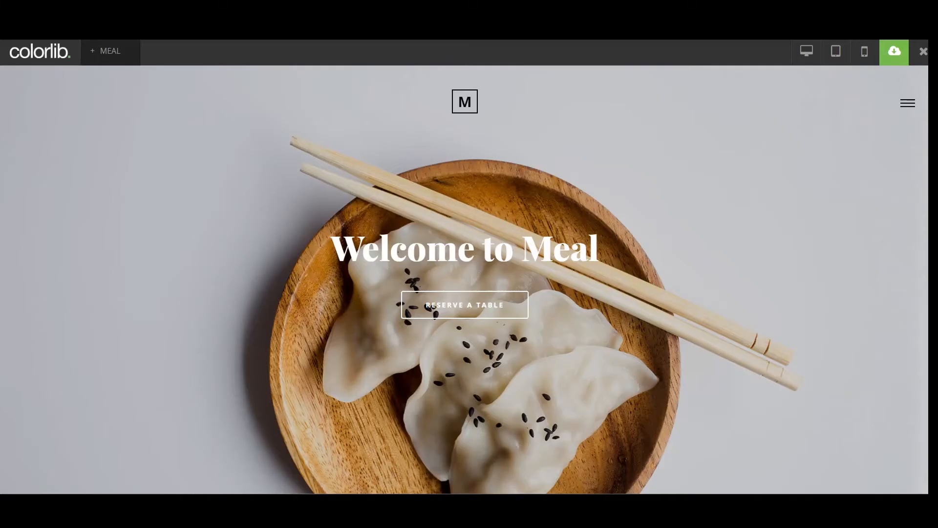
scroll(479, 336, down, 15)
scroll(571, 332, down, 5)
scroll(571, 331, up, 4)
scroll(383, 274, down, 1)
scroll(381, 245, down, 2)
scroll(293, 196, up, 3)
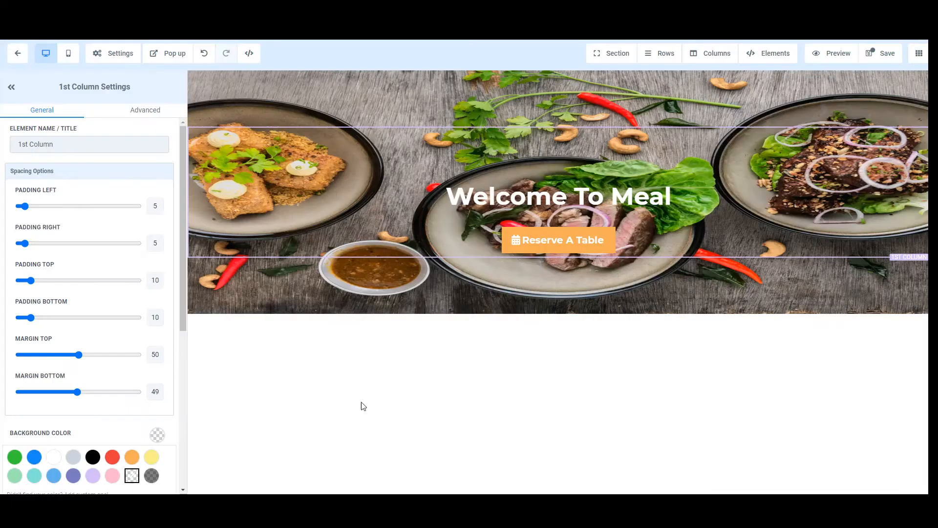
scroll(31, 318, down, 3)
click(279, 92)
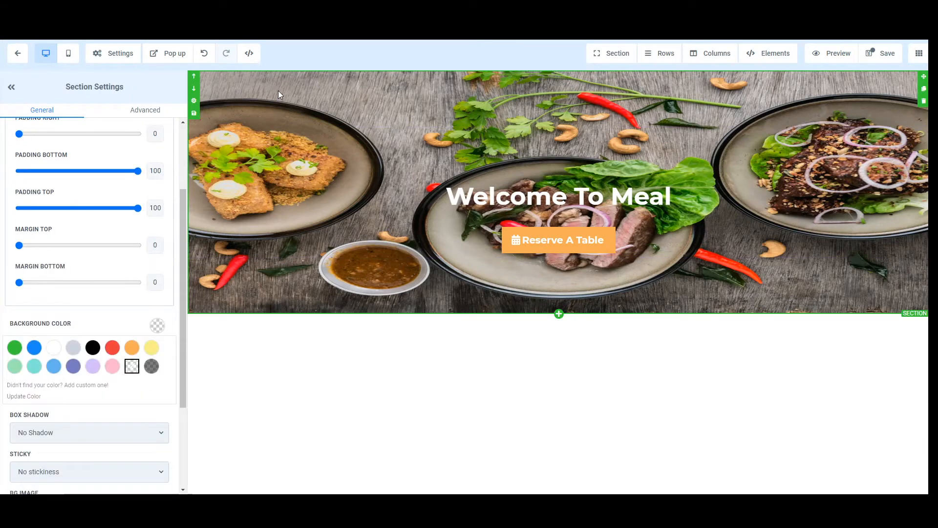
Step: Add a full-width section below the hero
click(620, 53)
click(630, 74)
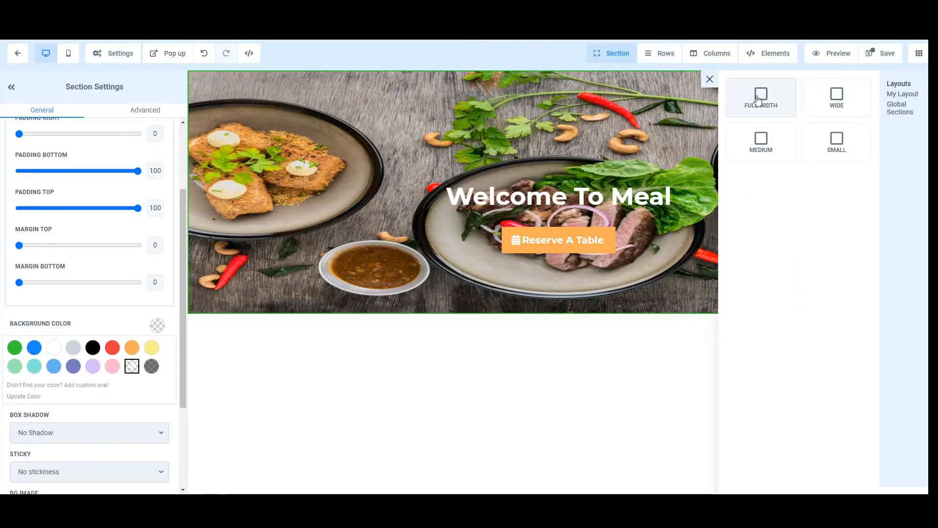
click(762, 100)
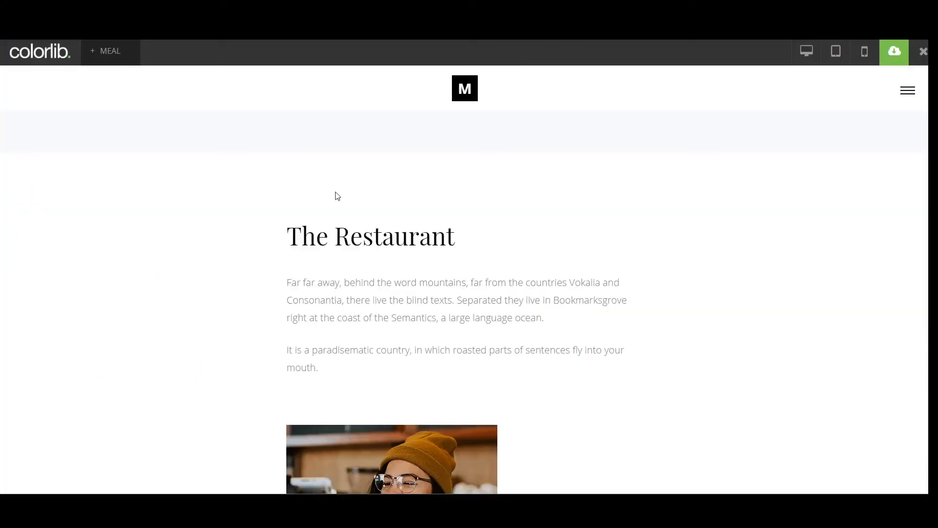
scroll(355, 260, down, 3)
scroll(418, 256, up, 3)
scroll(340, 210, down, 1)
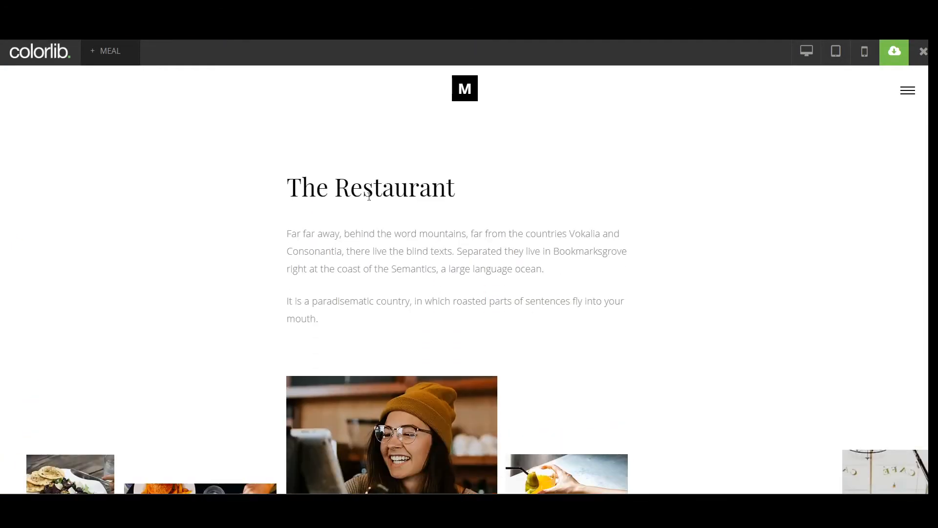
scroll(410, 268, down, 5)
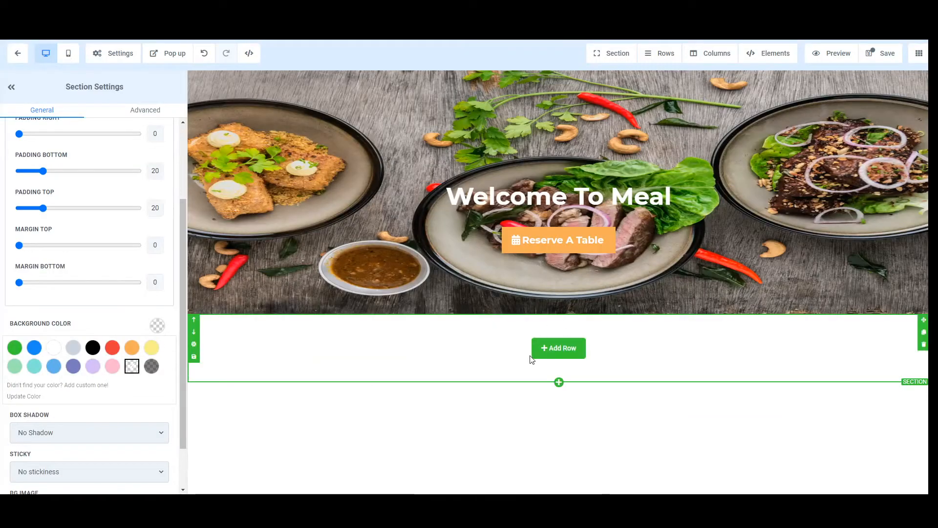
Step: Add a one-column row to the new section, ready for elements
click(557, 347)
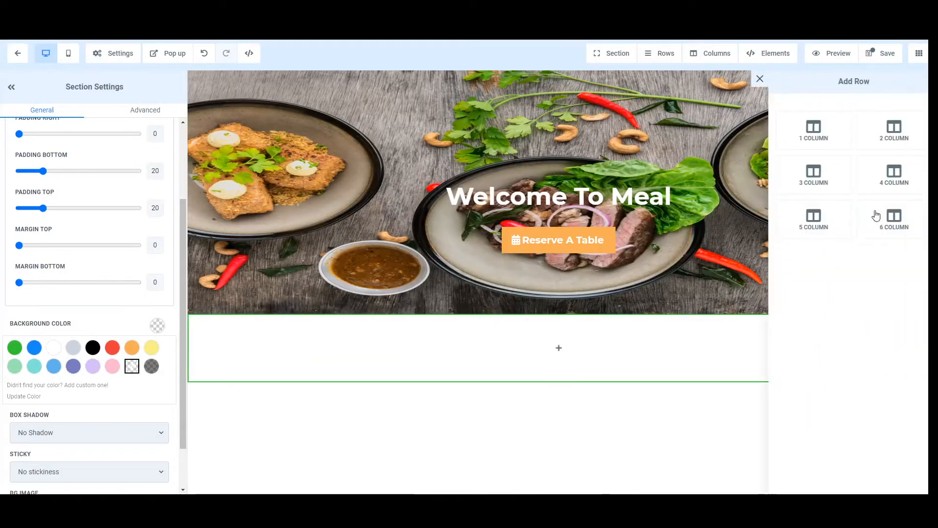
click(823, 141)
click(557, 360)
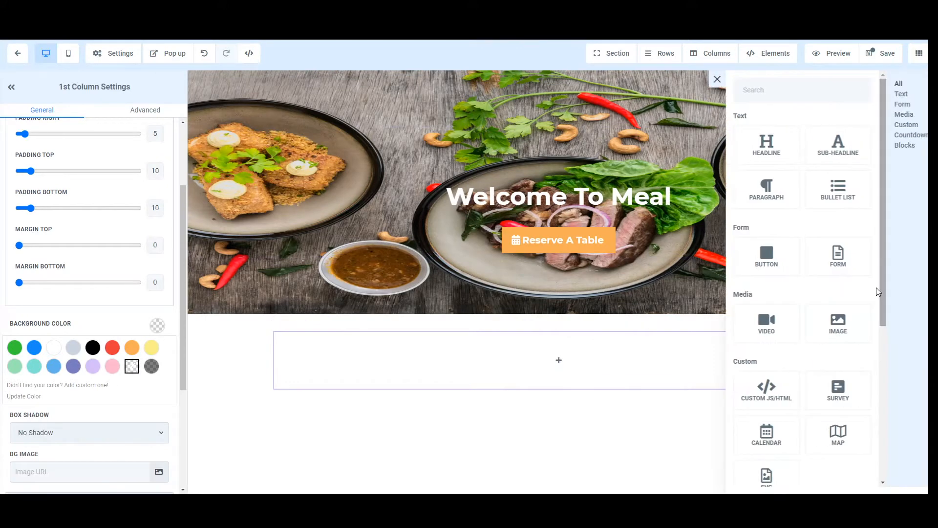
Step: Add headline, paragraph and image elements to the row, and copy the Colorlib 'The Restaurant' heading
click(770, 166)
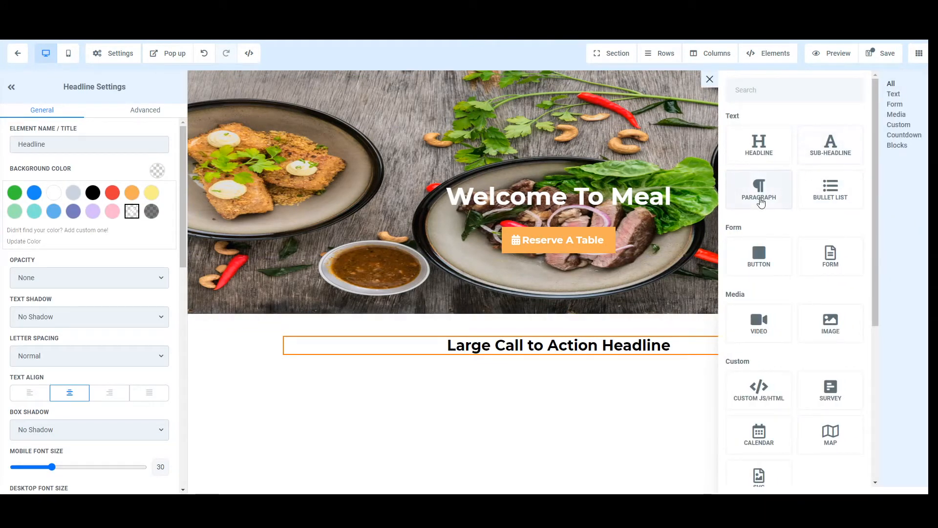
click(770, 195)
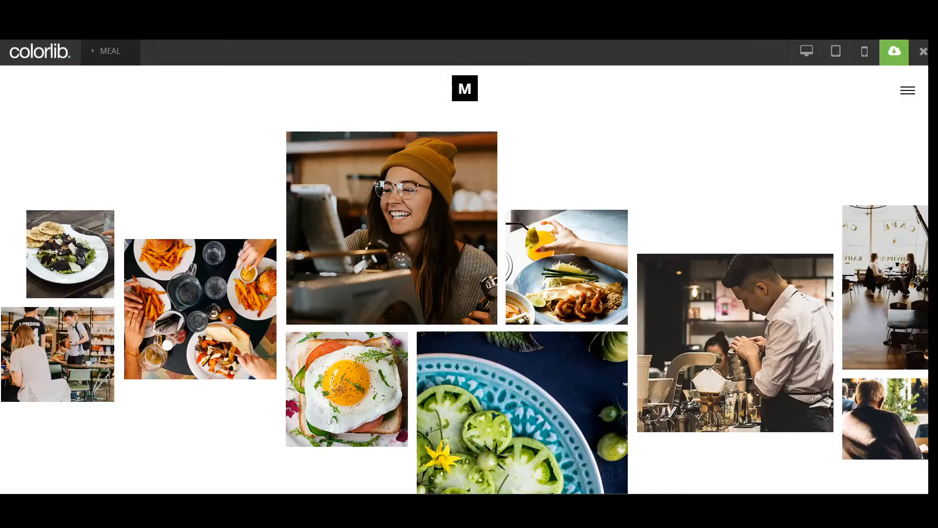
scroll(389, 222, up, 5)
scroll(365, 460, down, 6)
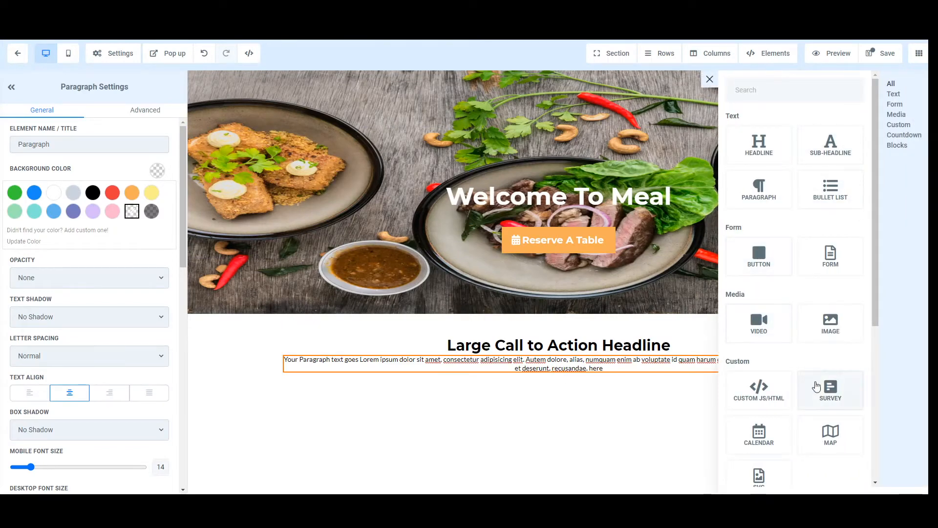
click(831, 323)
scroll(264, 342, down, 1)
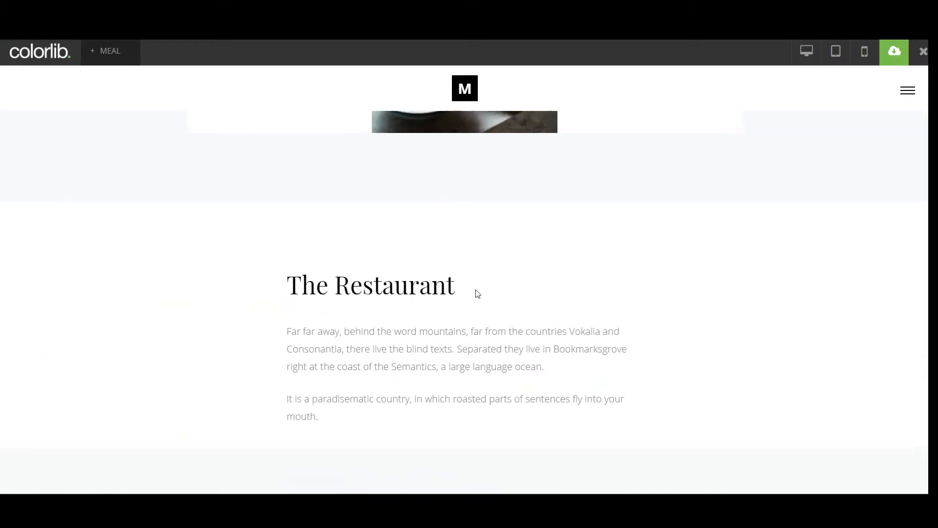
drag(481, 294, 189, 302)
key(ctrl+c)
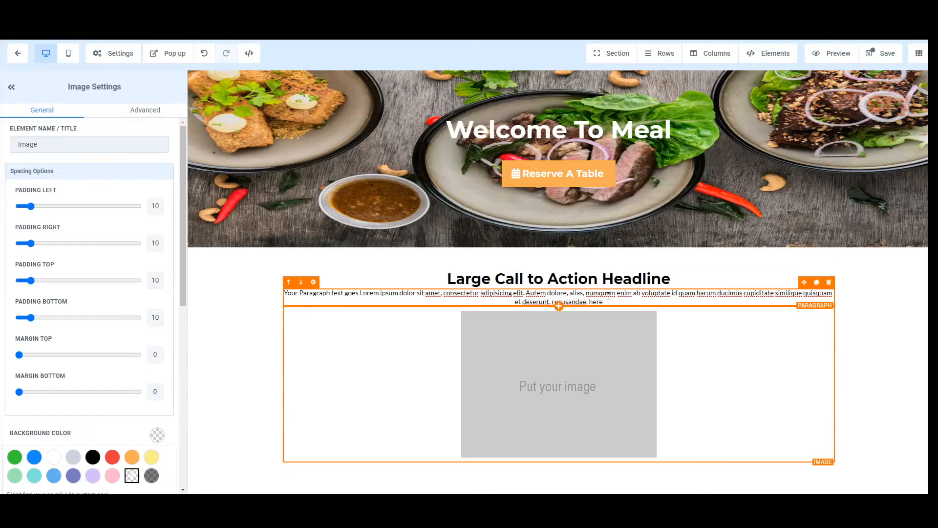
Step: Replace the placeholder headline with the pasted 'The Restaurant' text and make it bold
click(657, 276)
drag(652, 276, 659, 275)
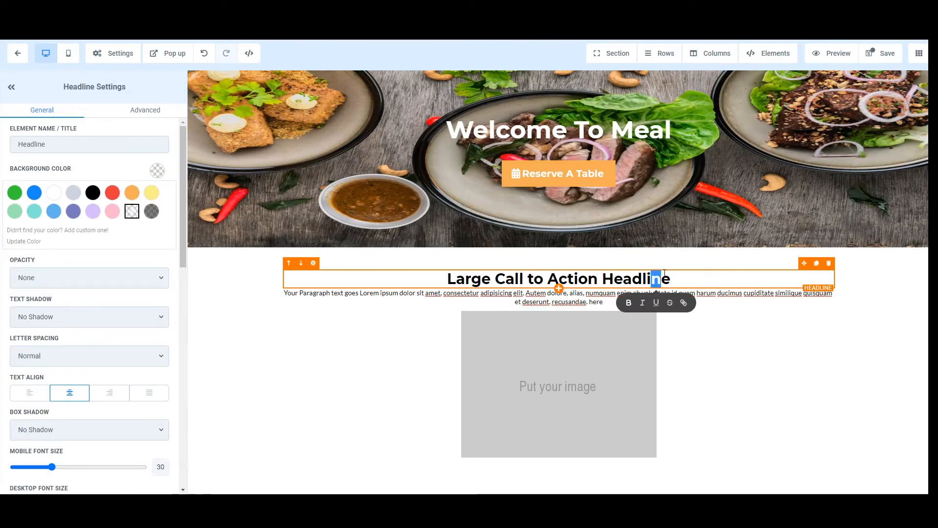
triple_click(665, 276)
key(ctrl+v)
click(641, 297)
drag(631, 280, 349, 293)
key(ctrl+b)
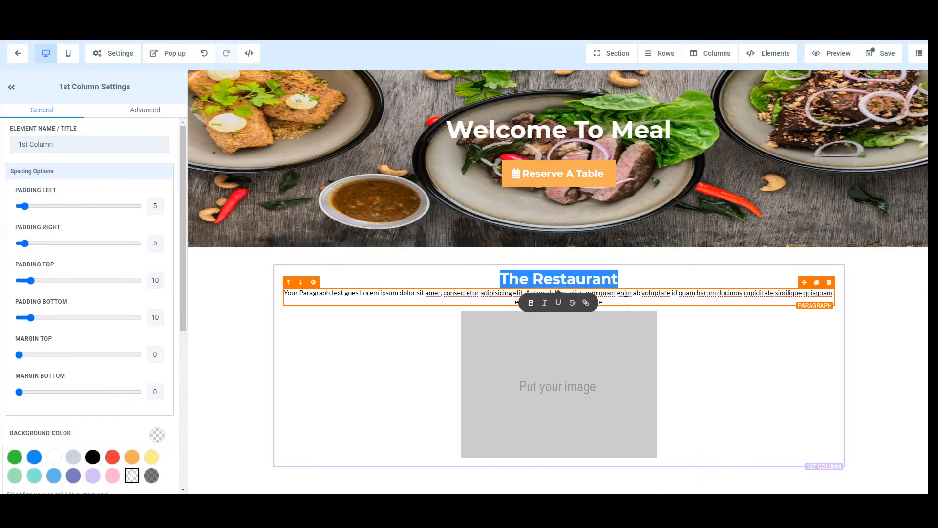
Step: Paste the template's 'Far far away…' restaurant text into the paragraph and justify it
click(624, 302)
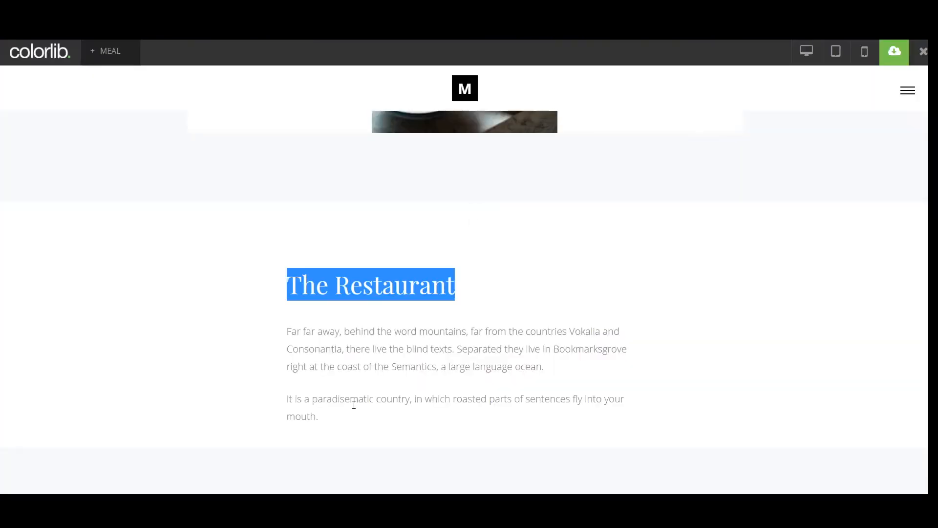
drag(354, 404, 277, 341)
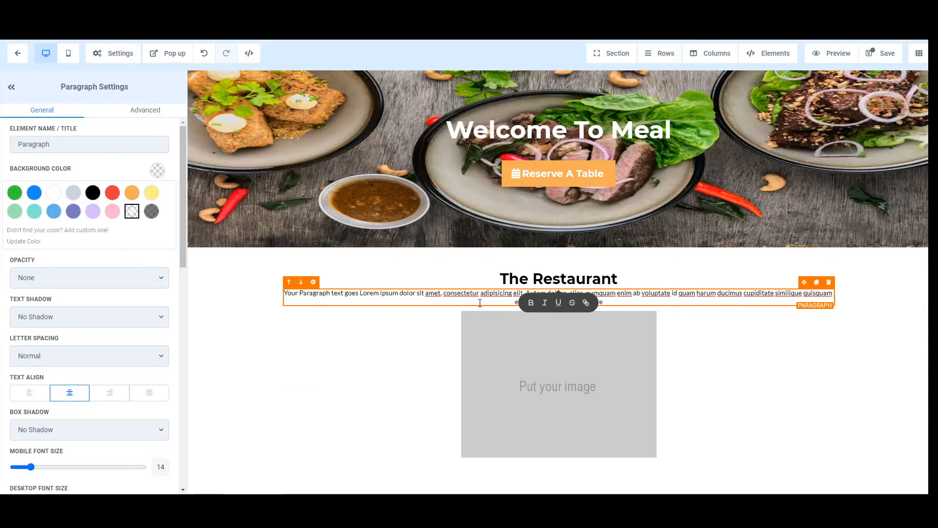
text(Far far away, behind the word mountains, far from the countries Vokalia and Consonantia, there live the blind texts. Separated they live in Bookmarksgrove right at the coast of the Semantics, a large language ocean.  It is a paradisematic country, in which roasted parts of sentences fly into your mouth.)
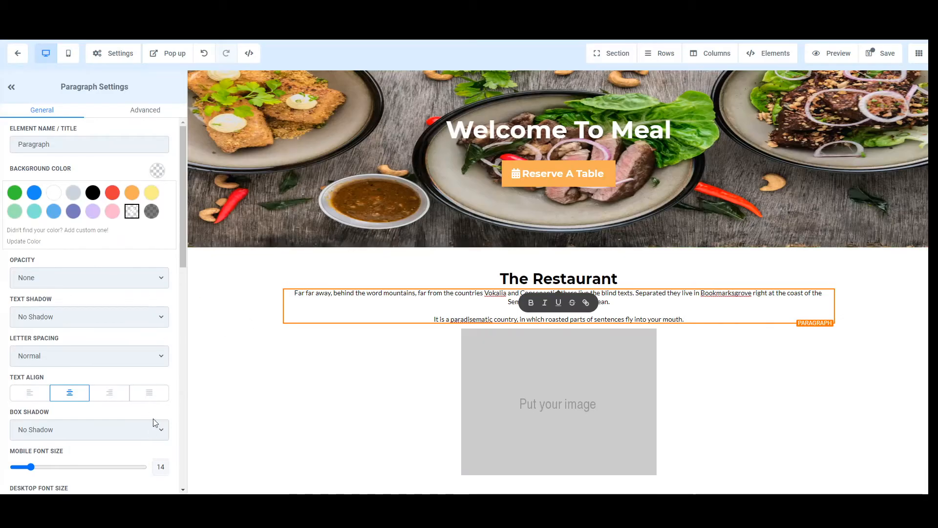
click(149, 393)
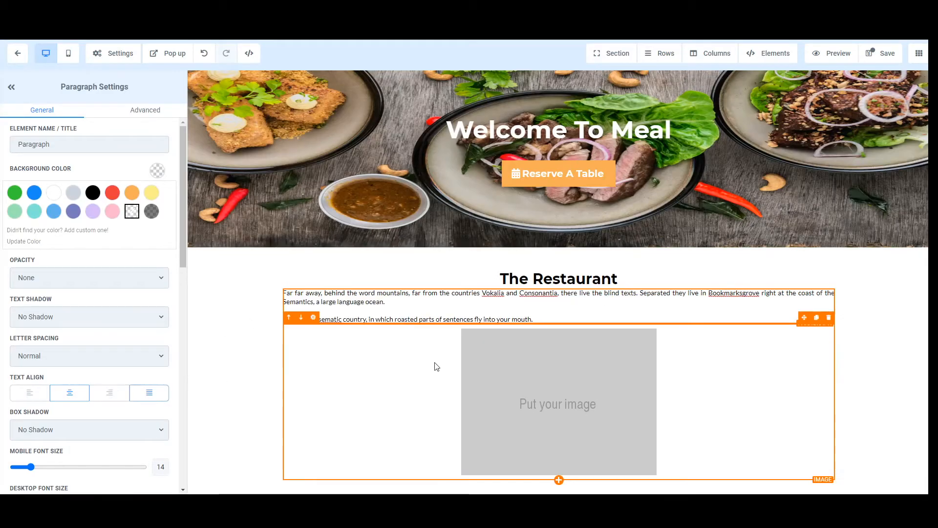
scroll(489, 352, down, 1)
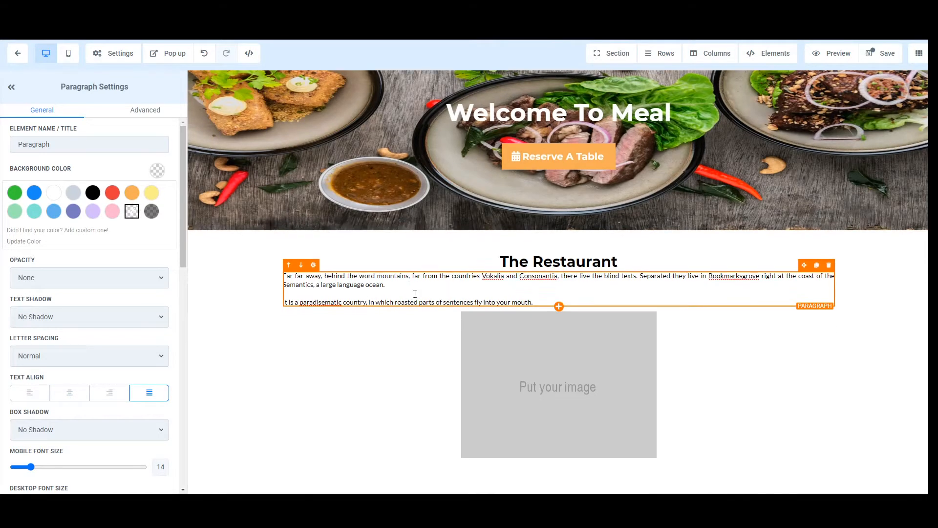
Step: Select the placeholder image and browse Unsplash's food photo results
click(520, 367)
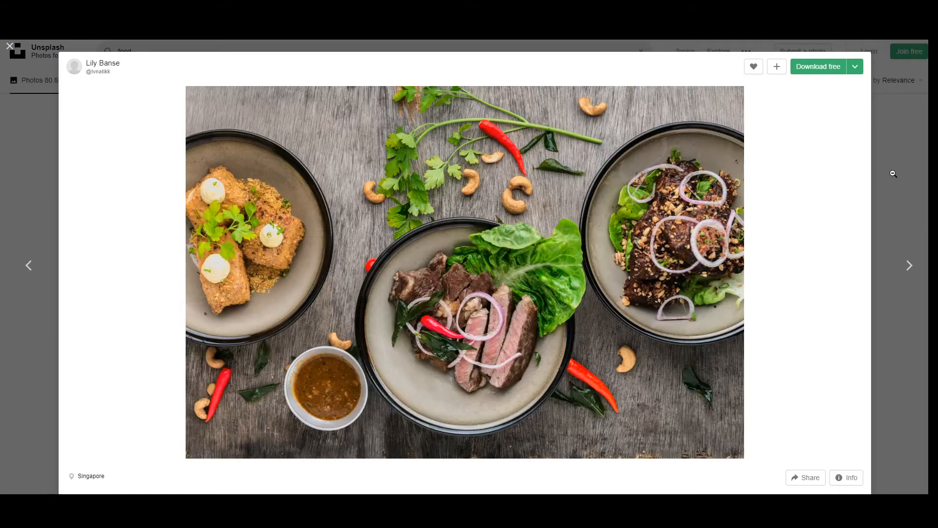
click(10, 46)
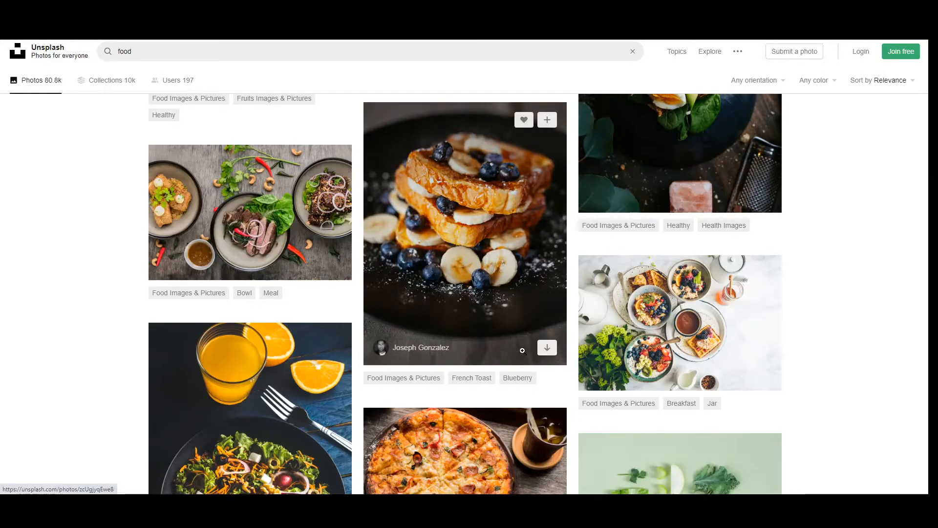
scroll(752, 310, down, 10)
scroll(752, 310, down, 6)
scroll(587, 343, up, 5)
scroll(440, 366, down, 10)
scroll(376, 384, down, 10)
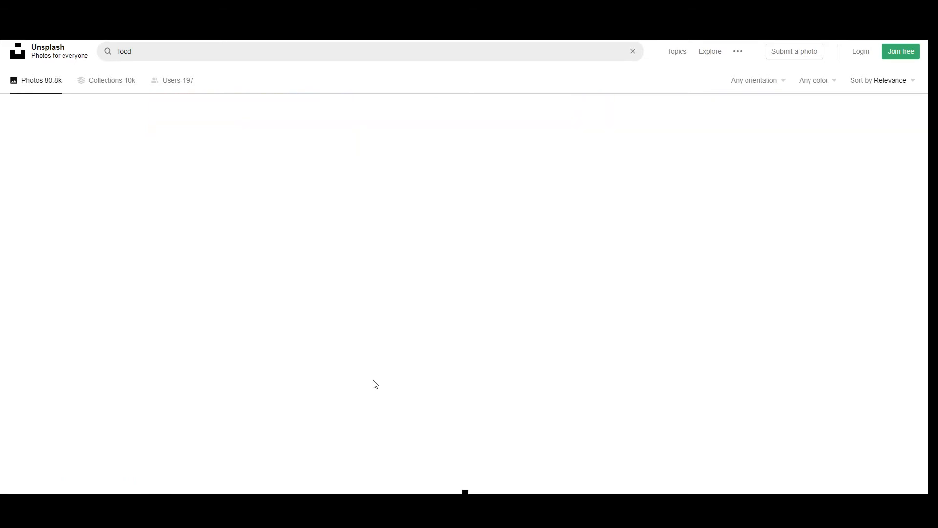
scroll(380, 391, up, 19)
Step: Open the Homemade Burger photo alone in a new tab
click(455, 201)
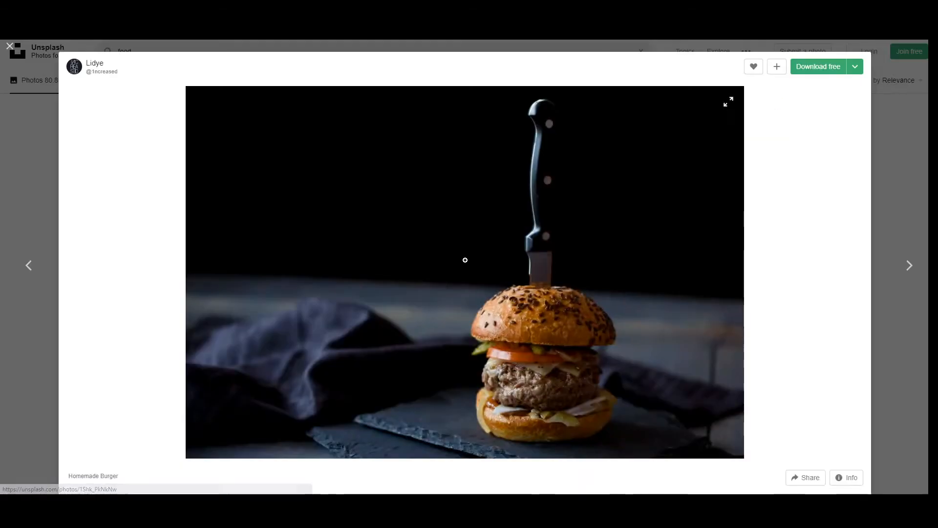
right_click(445, 199)
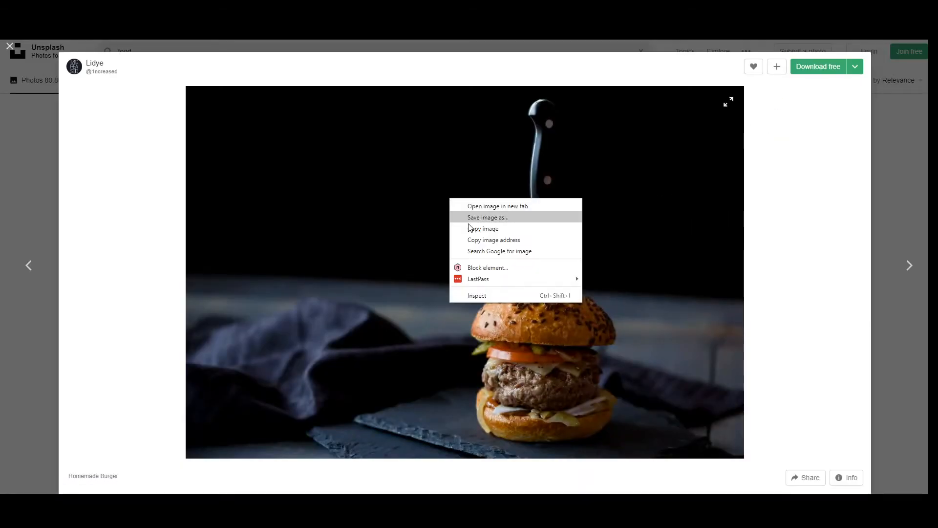
click(489, 205)
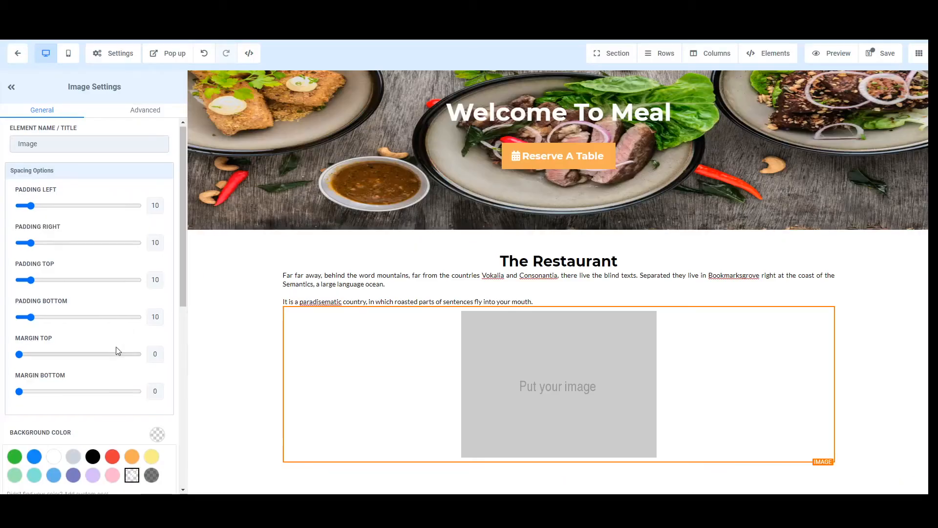
scroll(114, 357, down, 5)
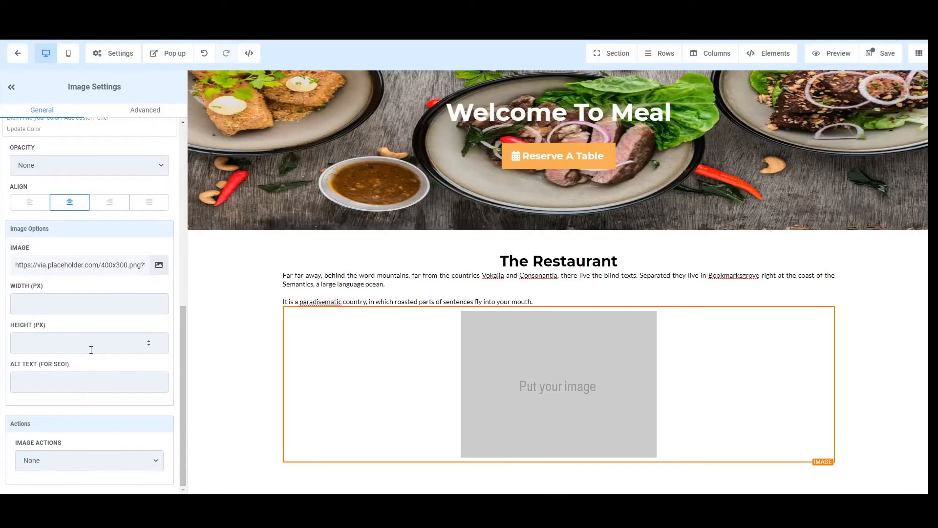
Step: Replace the 400x300 placeholder image address with the pasted Unsplash burger photo URL
click(37, 459)
click(37, 459)
scroll(59, 367, up, 8)
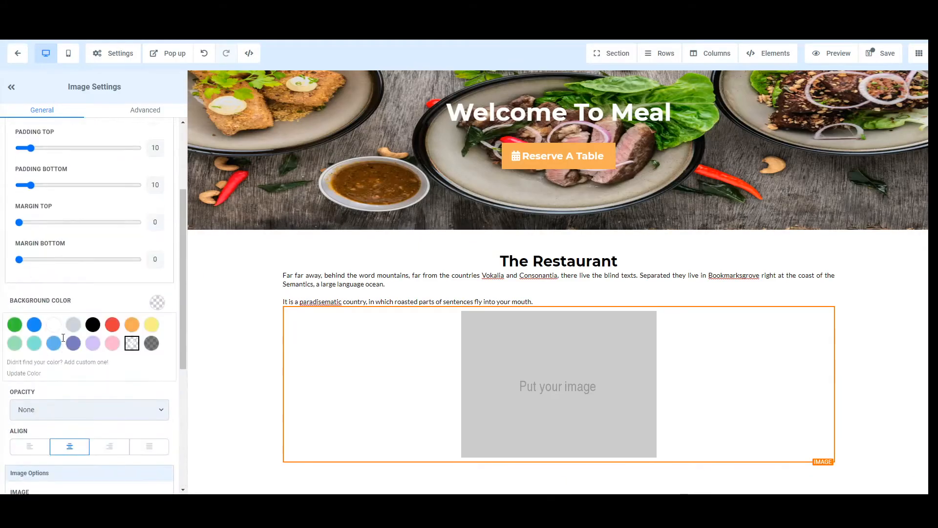
scroll(38, 371, down, 5)
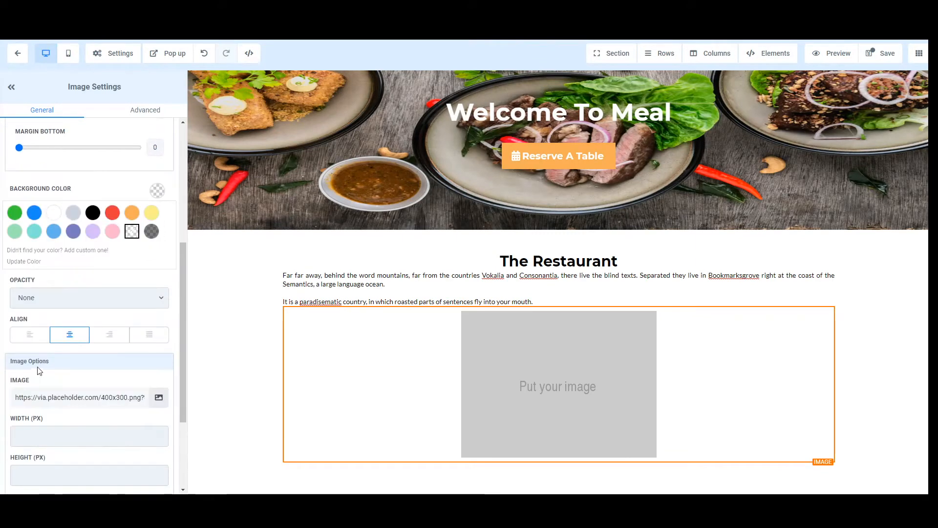
scroll(71, 321, down, 2)
click(81, 299)
key(ctrl+a)
key(ctrl+v)
click(119, 332)
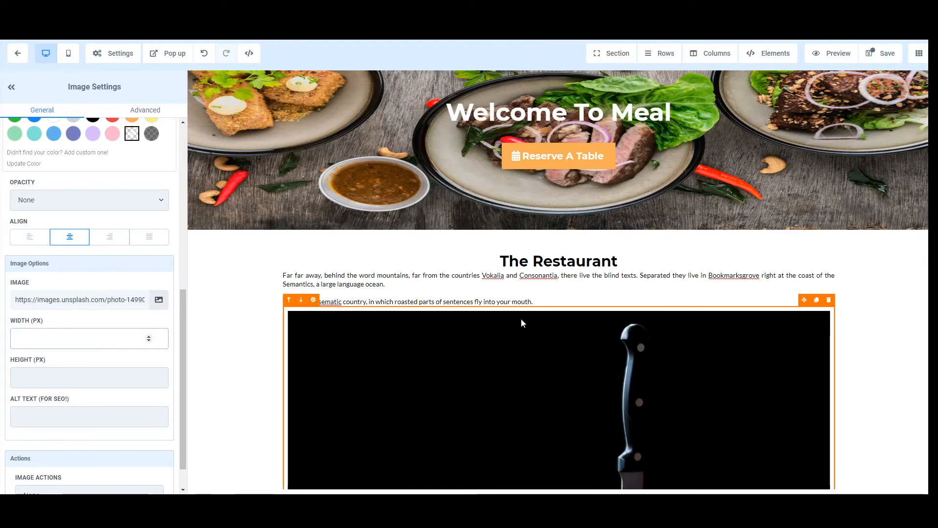
Step: Set the restaurant paragraph's desktop and mobile font sizes to 20
scroll(544, 329, down, 4)
scroll(543, 330, up, 4)
click(373, 290)
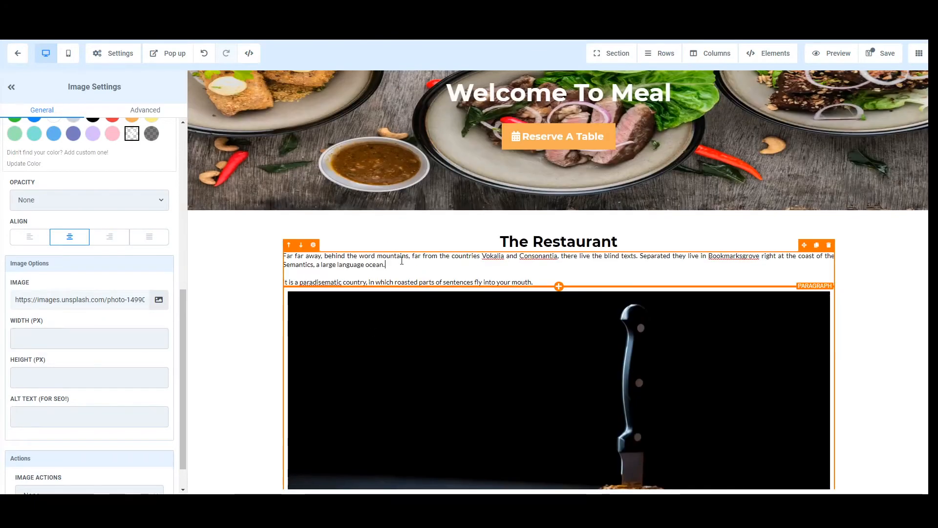
scroll(84, 349, down, 5)
scroll(83, 346, up, 3)
mouse_move(31, 329)
mouse_down()
mouse_move(47, 328)
mouse_move(39, 329)
mouse_up()
drag(31, 291, 39, 295)
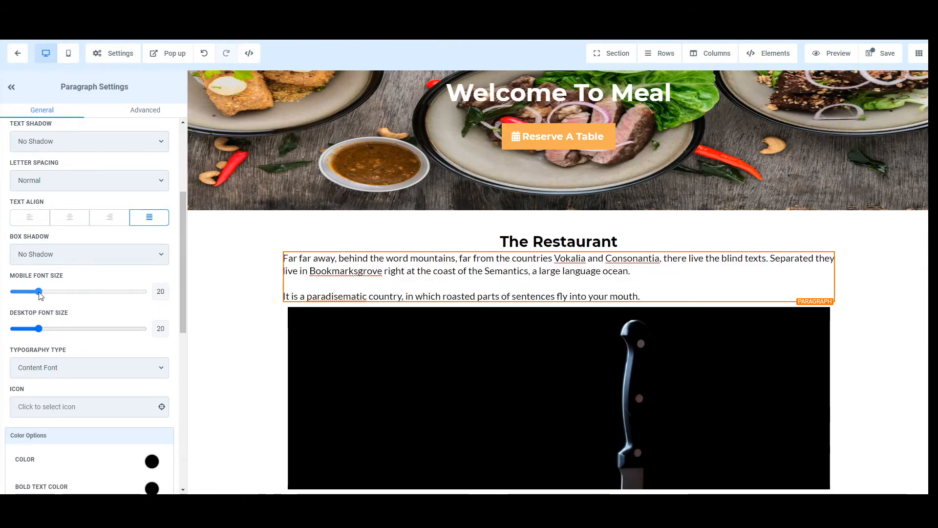
click(532, 241)
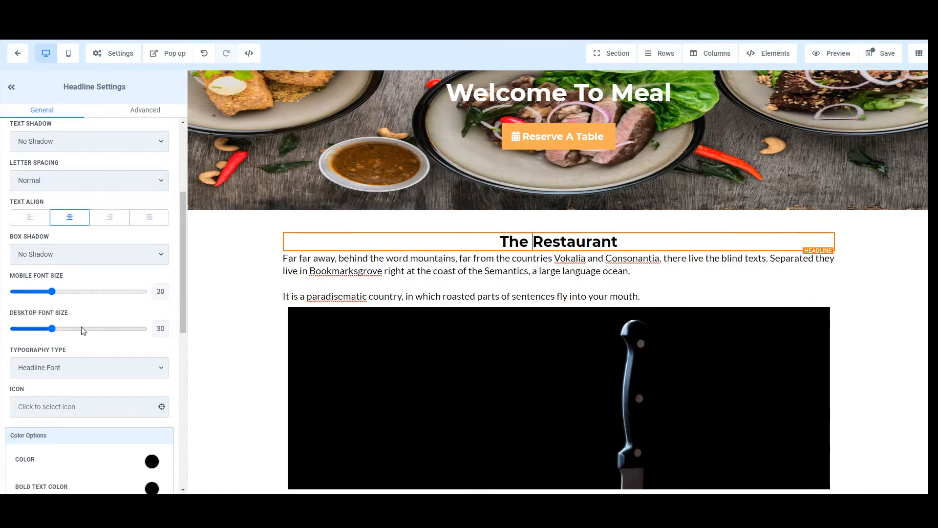
Step: Enlarge The Restaurant headline to font size 50
drag(53, 330, 78, 326)
drag(53, 293, 82, 302)
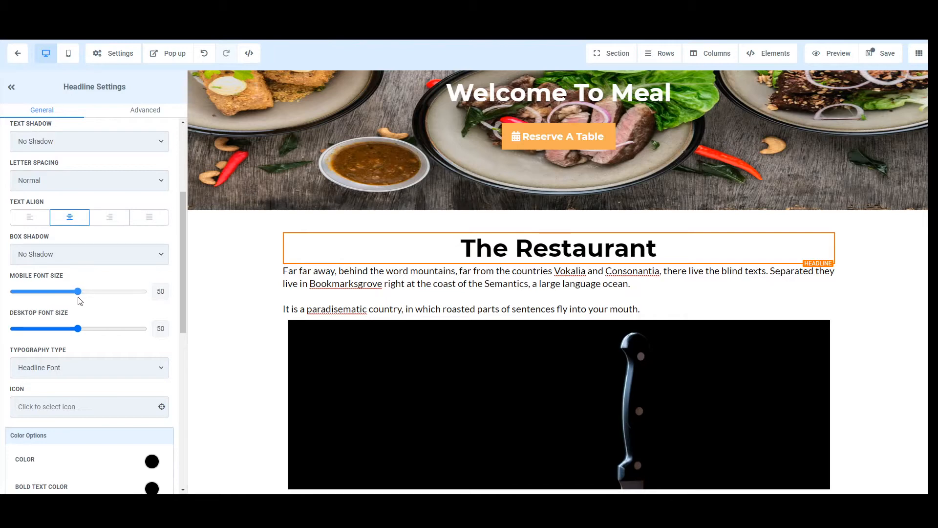
click(442, 296)
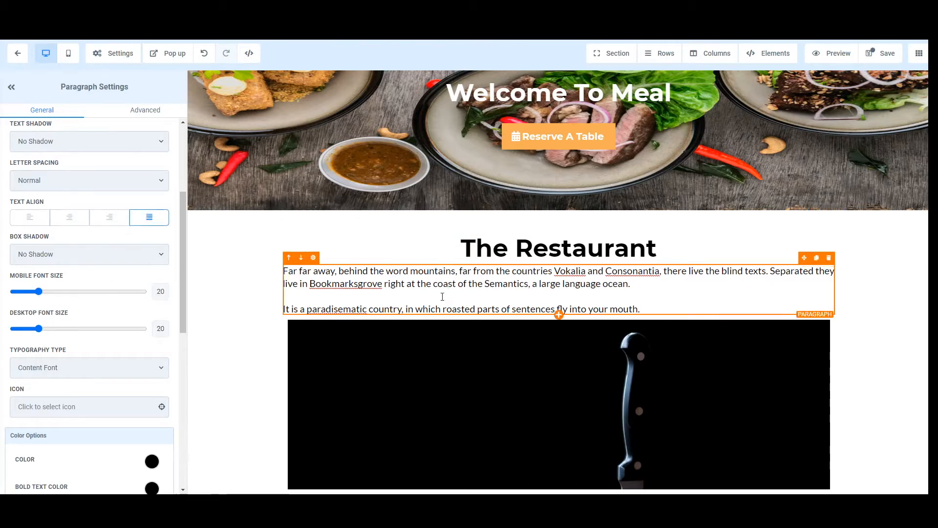
scroll(595, 309, down, 2)
scroll(562, 273, up, 2)
Step: Add a 20 px bottom margin to the headline and to the paragraph below it
click(557, 252)
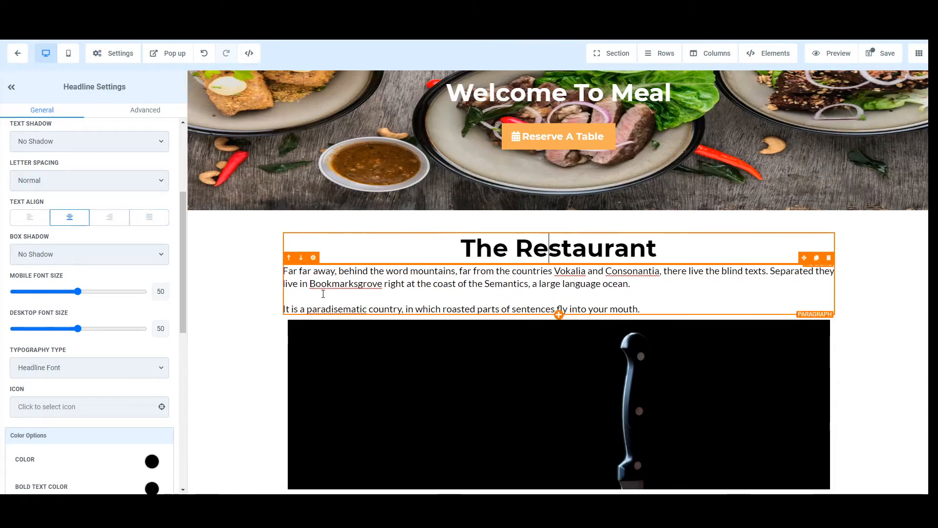
scroll(101, 406, down, 8)
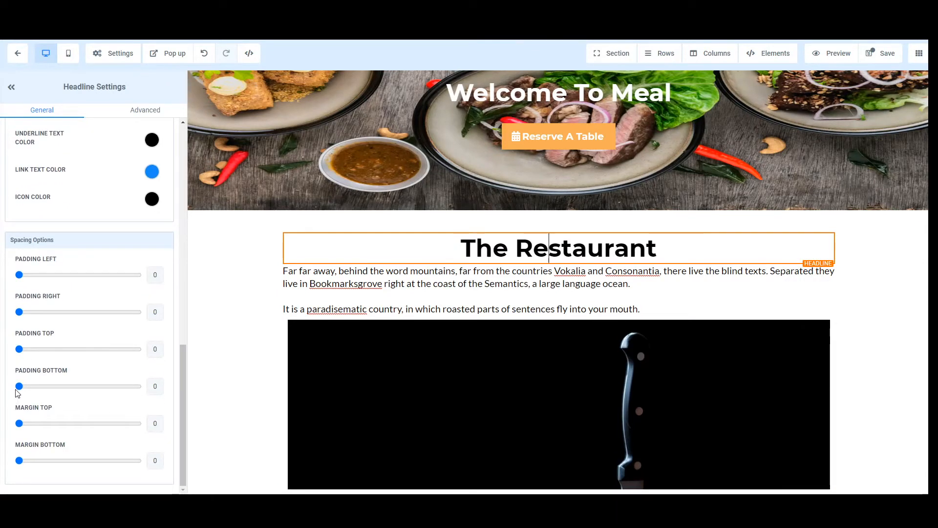
drag(19, 460, 43, 460)
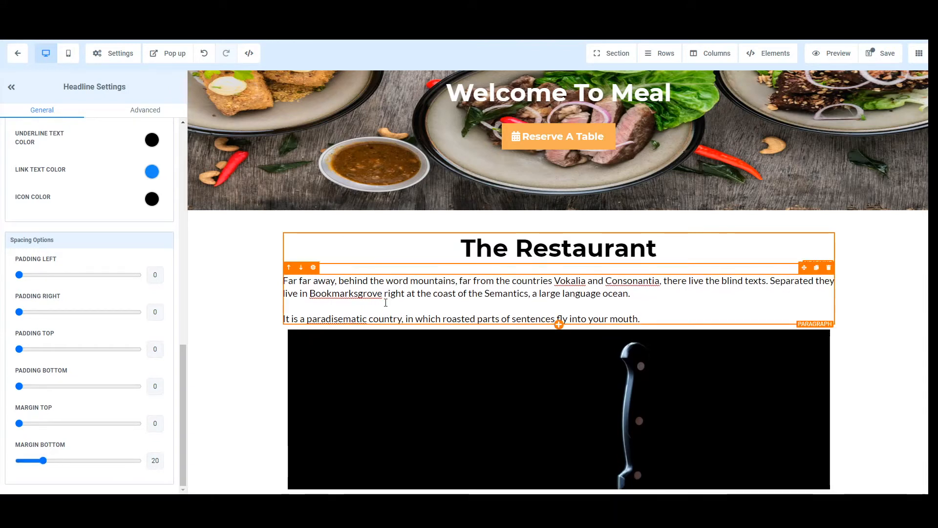
click(322, 307)
drag(22, 461, 43, 461)
scroll(543, 337, down, 5)
scroll(849, 221, up, 4)
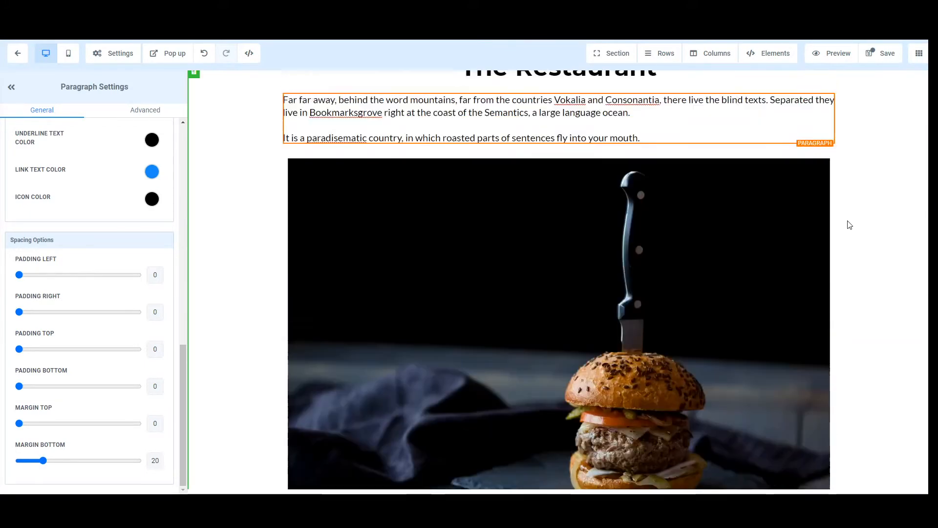
scroll(914, 317, down, 4)
click(821, 313)
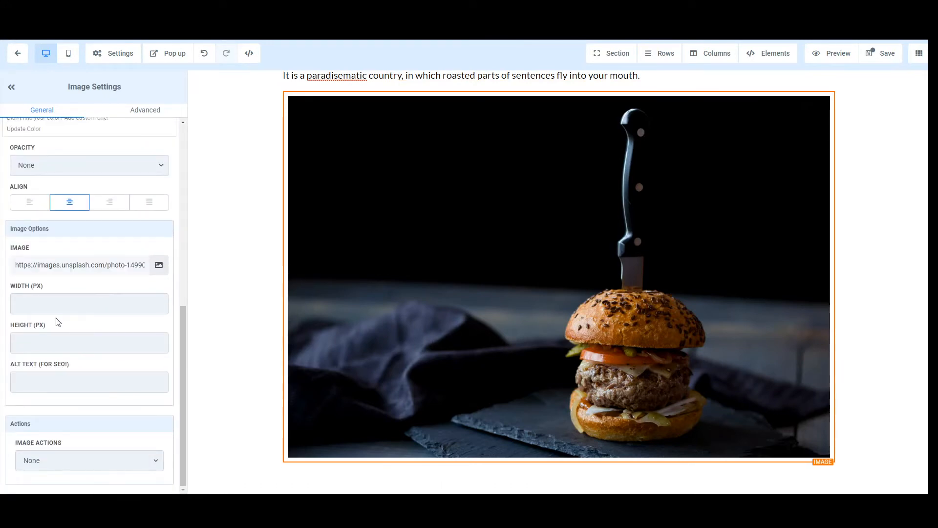
Step: Set the burger image width to 500 px, centred beneath the restaurant text
click(63, 297)
text(300)
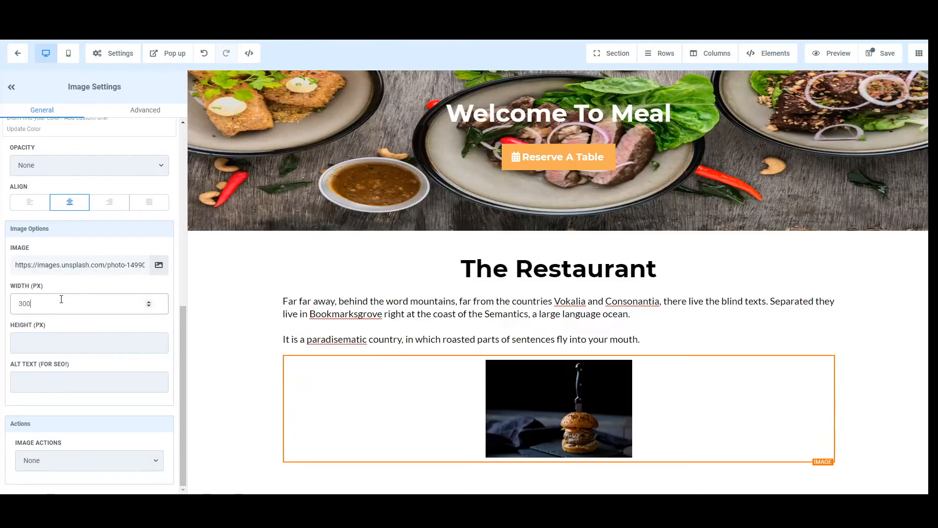
key(BackSpace)
key(BackSpace)
key(BackSpace)
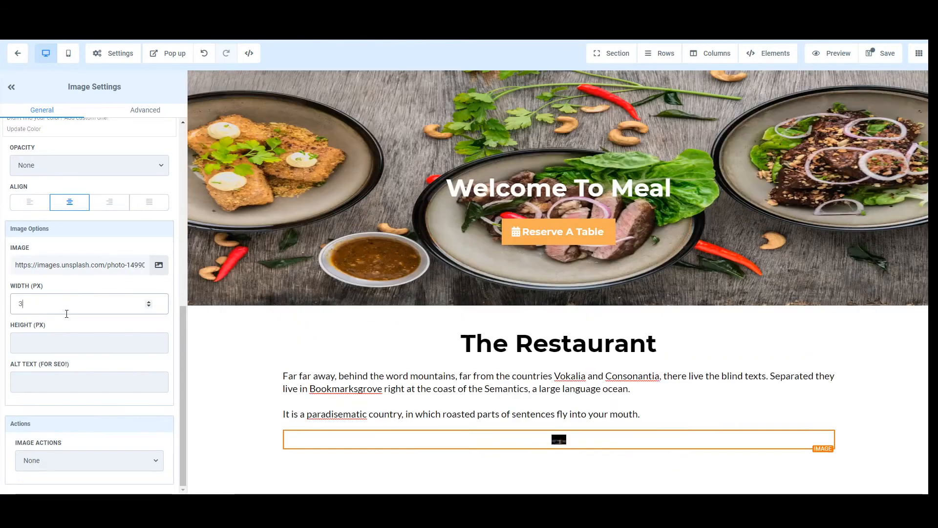
text(400)
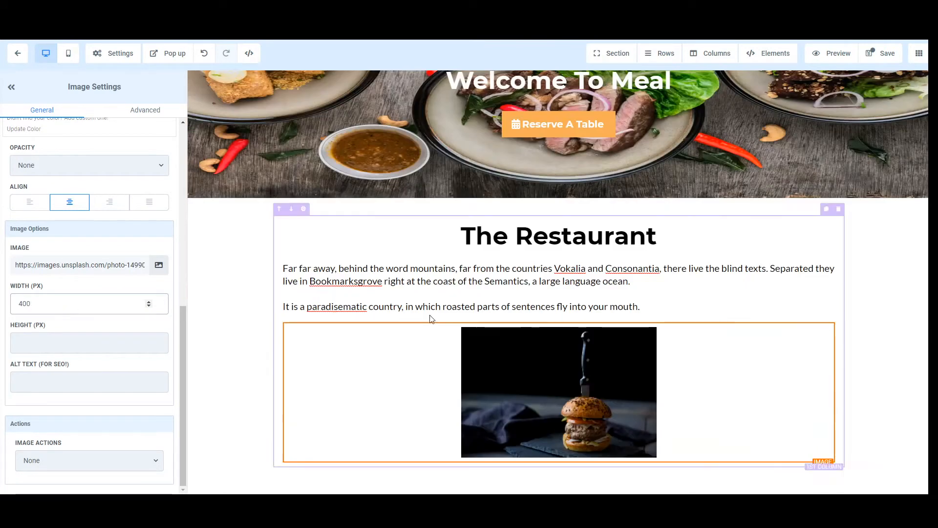
drag(32, 303, 2, 314)
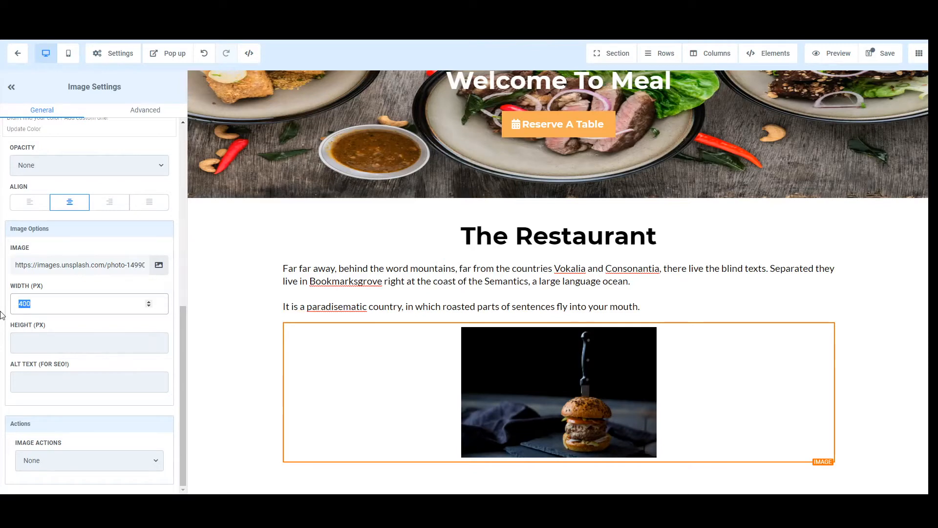
text(500)
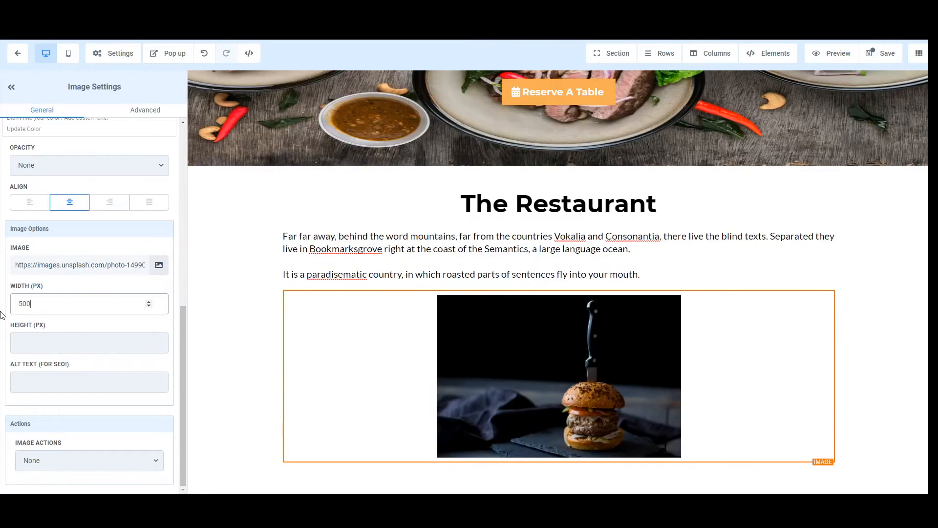
click(230, 236)
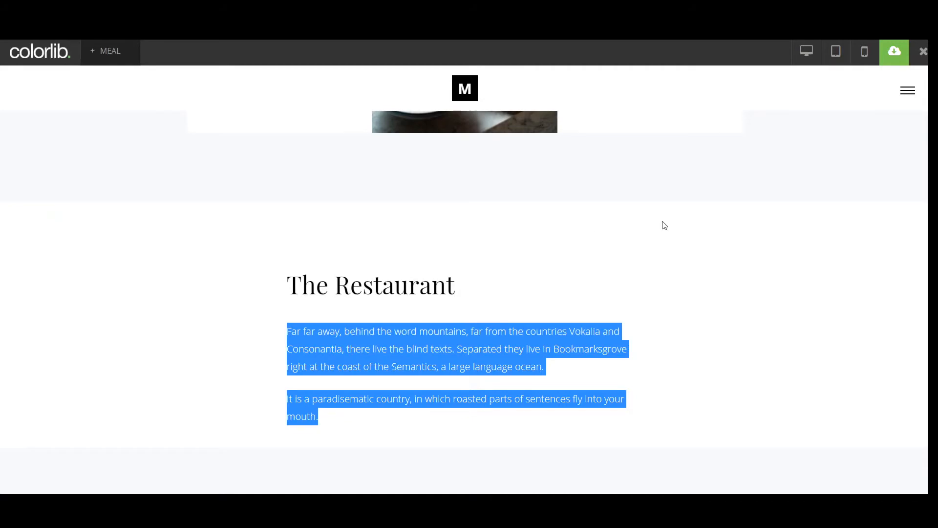
Step: Review the template's chefs section, make the new section full width, and show its row layouts
scroll(664, 225, down, 15)
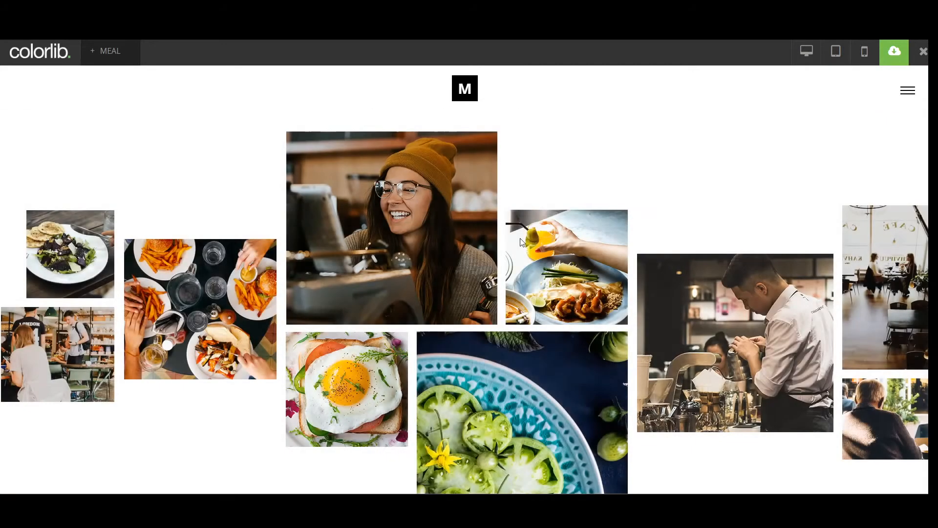
scroll(427, 231, up, 1)
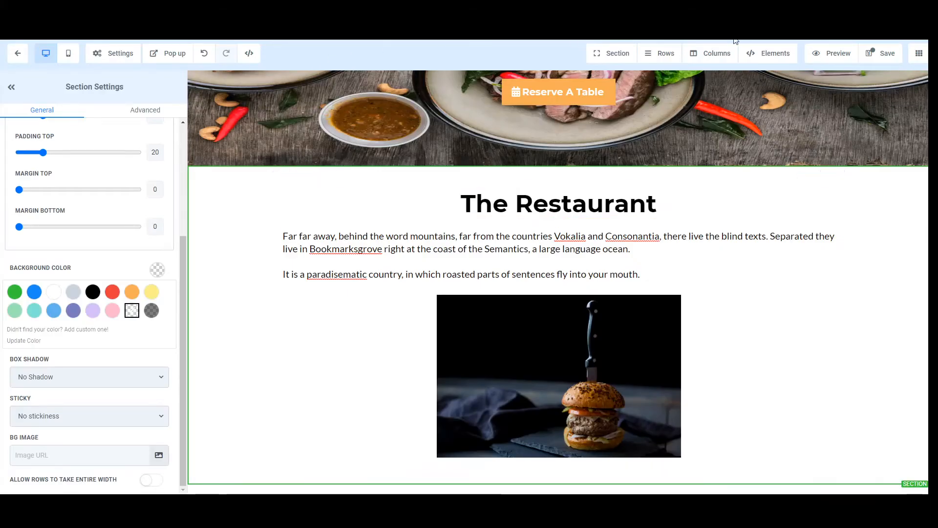
mouse_move(613, 54)
click(640, 85)
click(764, 108)
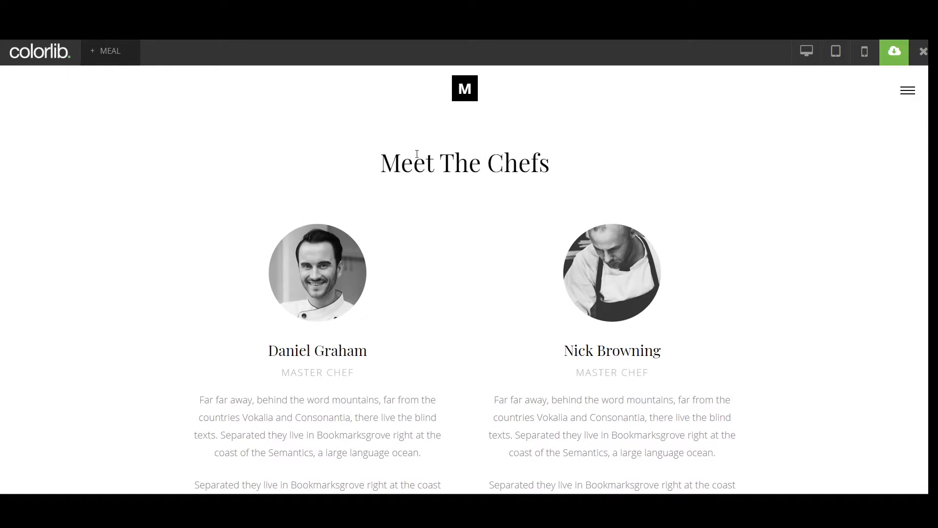
scroll(350, 293, down, 3)
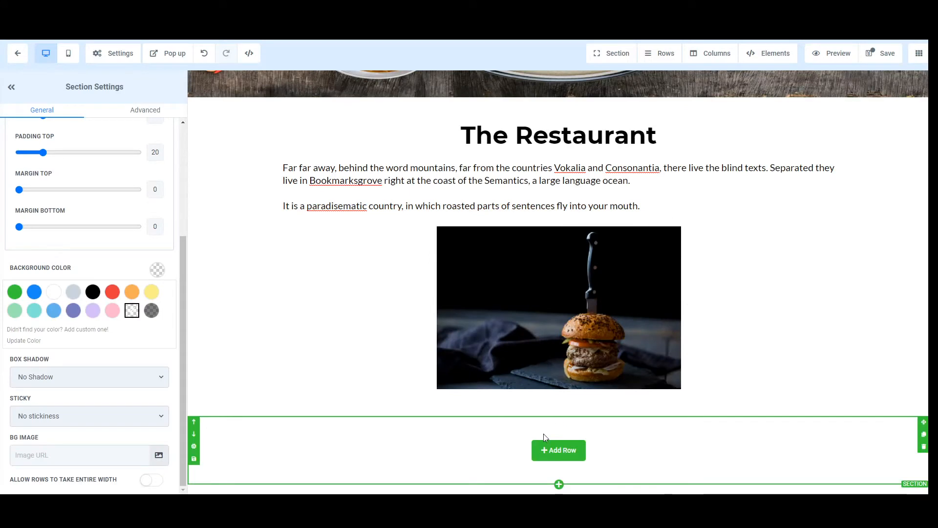
click(557, 448)
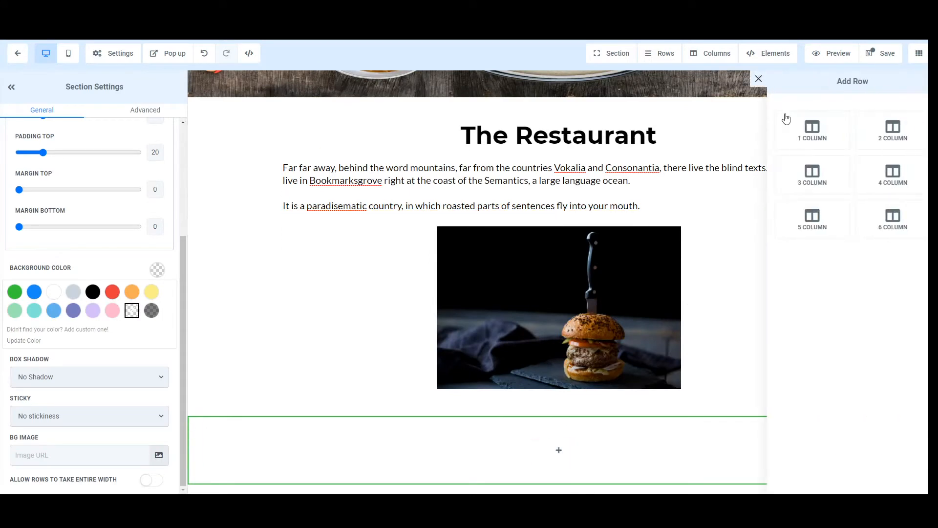
Step: Add a one-column row, allow full-width rows in Section Settings, and split the row into two columns
click(812, 131)
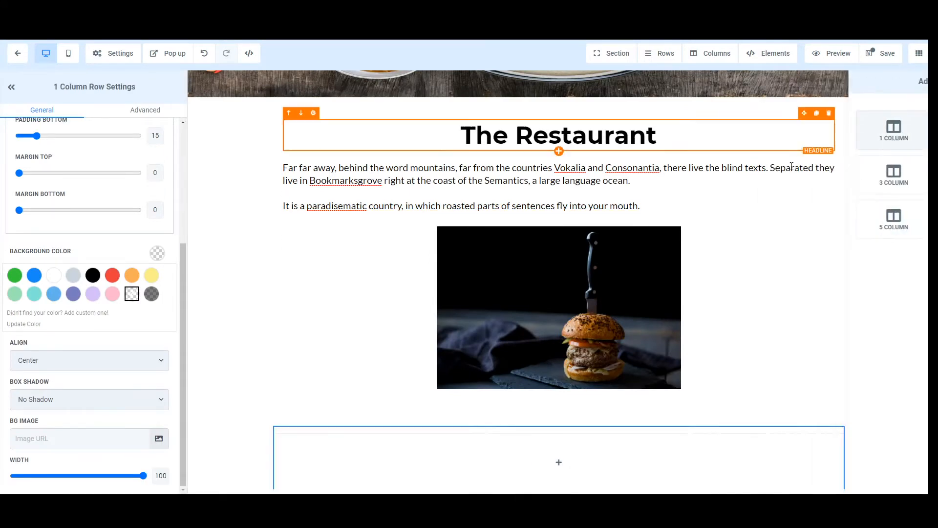
click(254, 451)
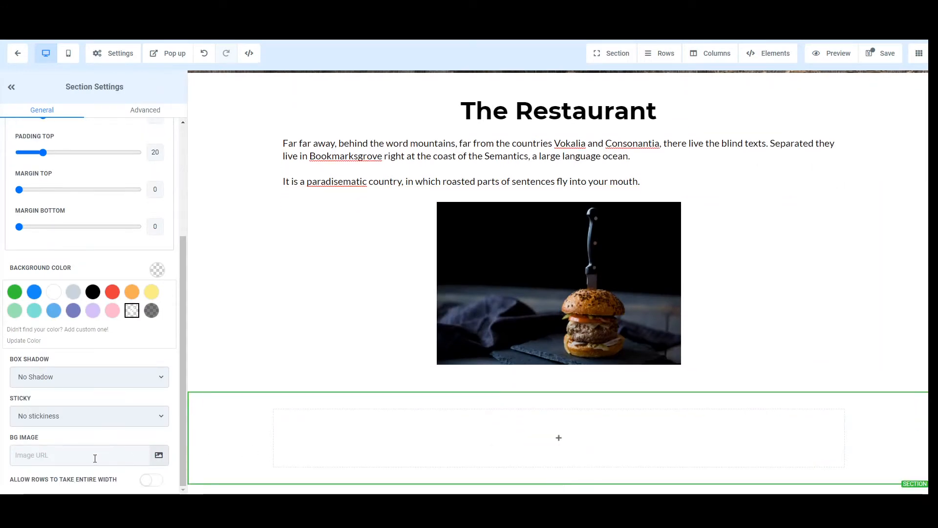
click(154, 480)
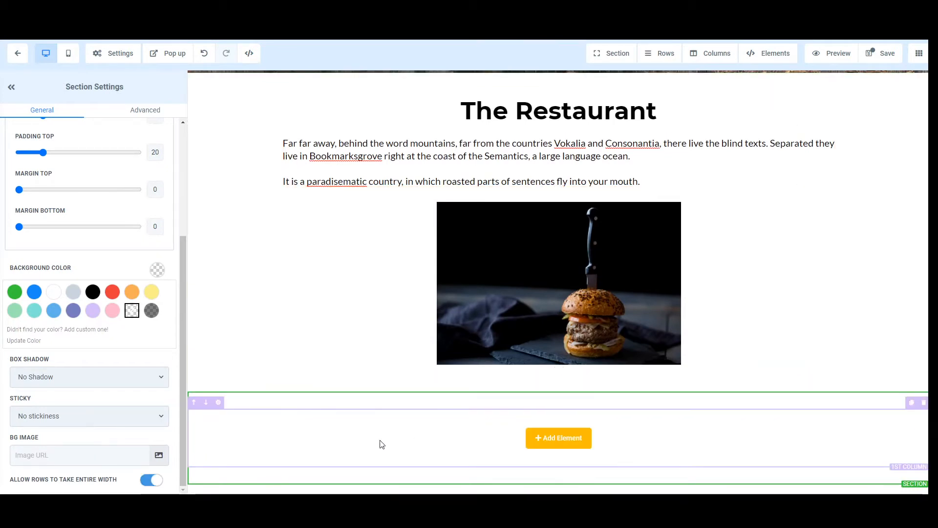
click(663, 411)
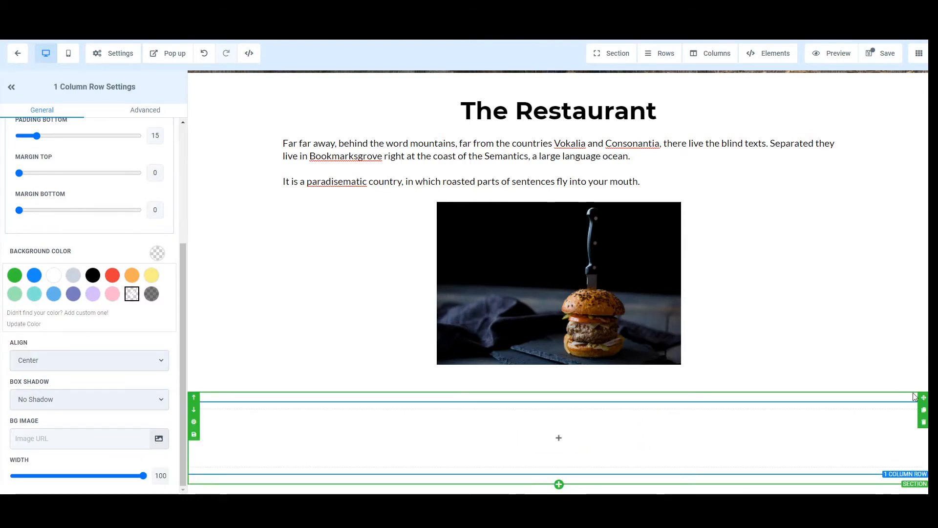
scroll(561, 436, down, 1)
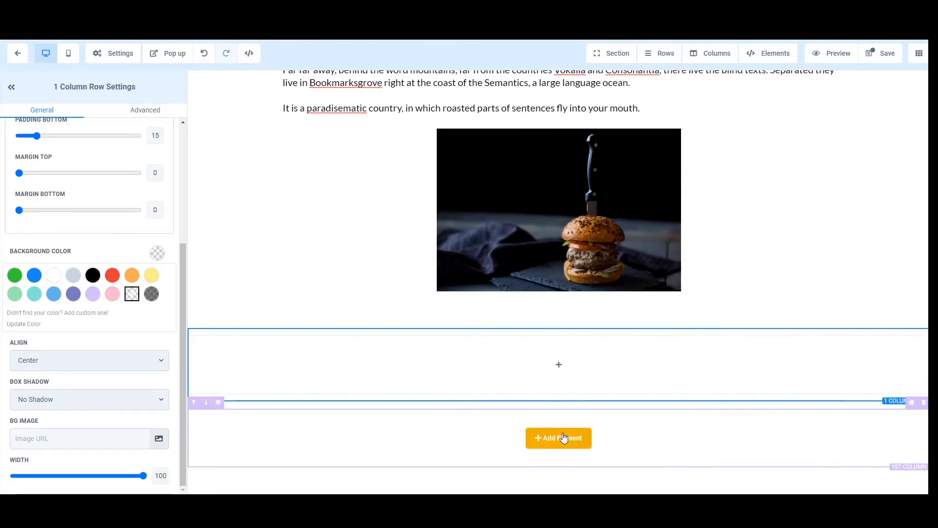
click(913, 402)
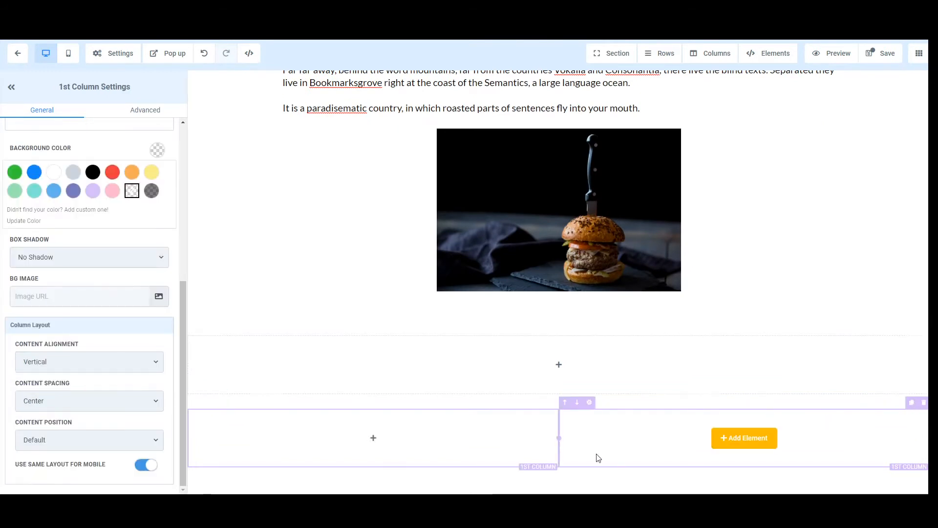
click(566, 368)
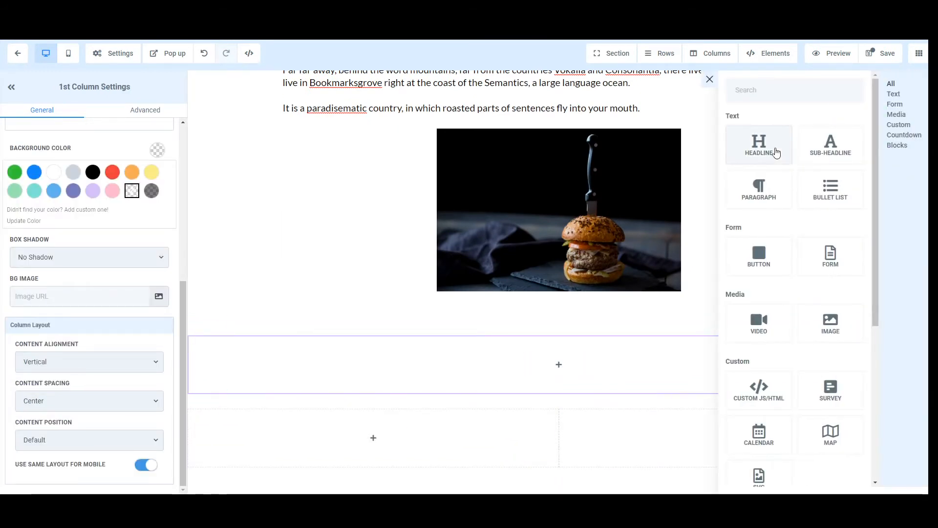
Step: Insert a headline reading 'Meet The Chefs' and make it bold
click(731, 153)
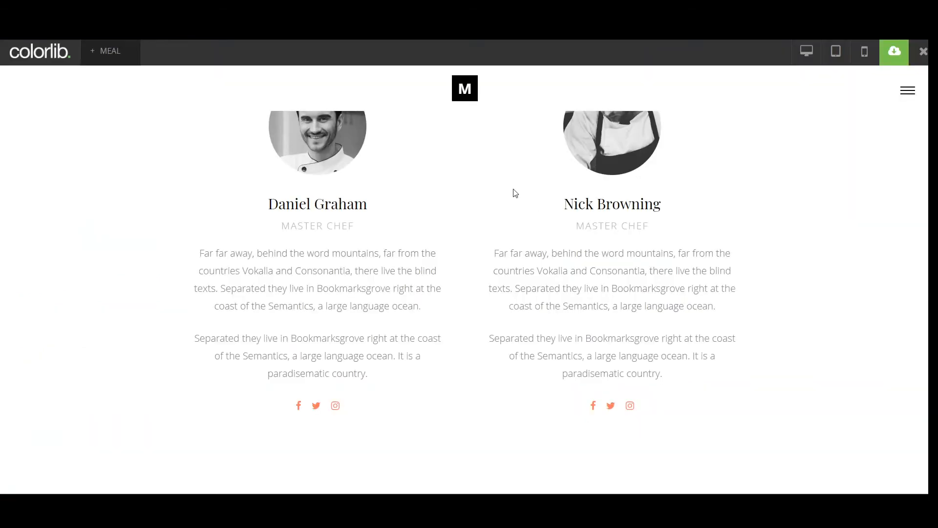
scroll(513, 192, up, 5)
drag(559, 309, 353, 304)
key(ctrl+c)
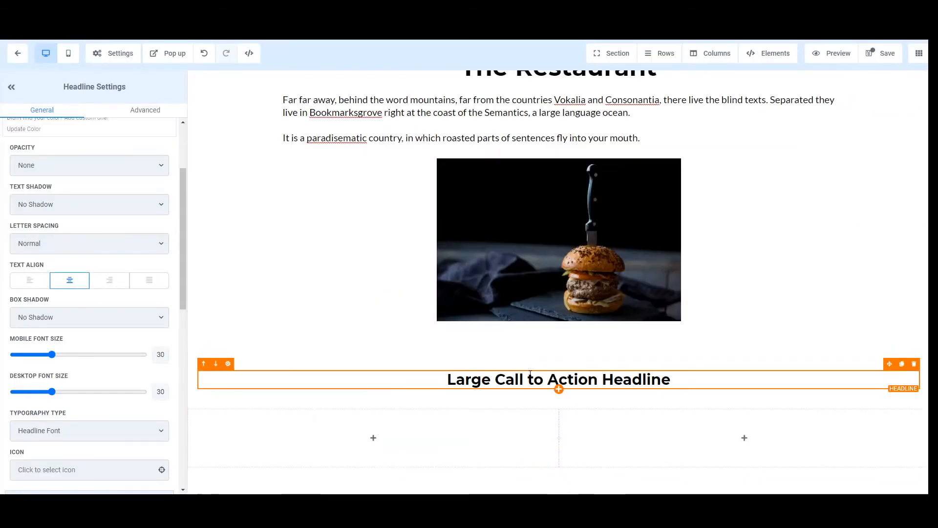
triple_click(528, 379)
key(ctrl+v)
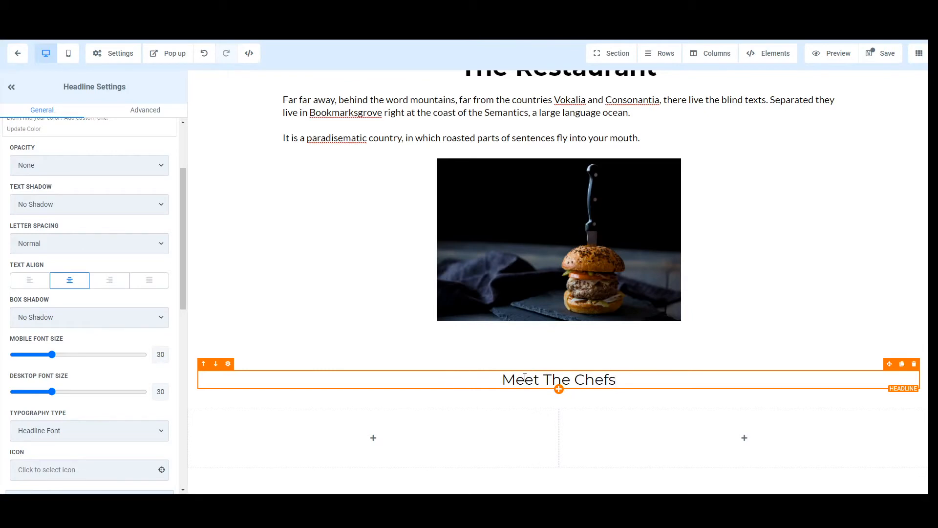
triple_click(525, 378)
key(ctrl+b)
click(513, 438)
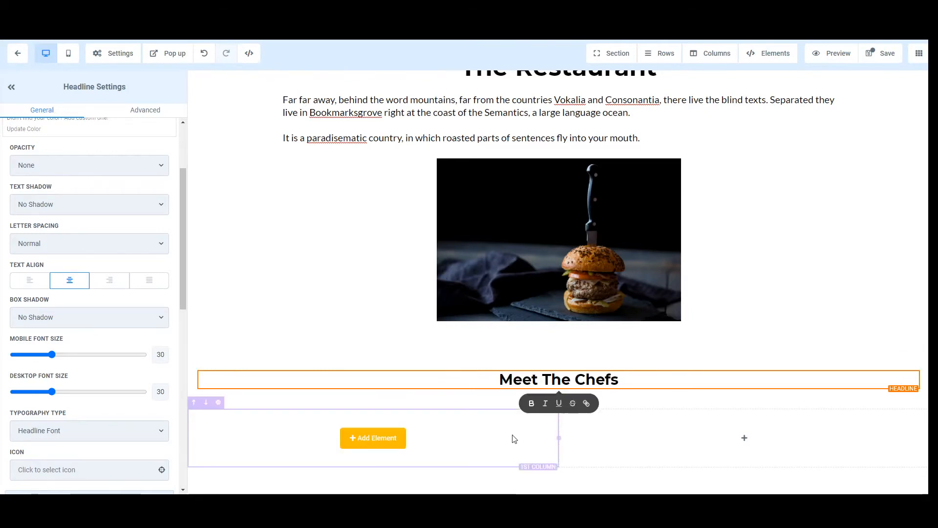
Step: Set the Meet The Chefs headline font size to 50, matching The Restaurant heading
scroll(519, 357, up, 5)
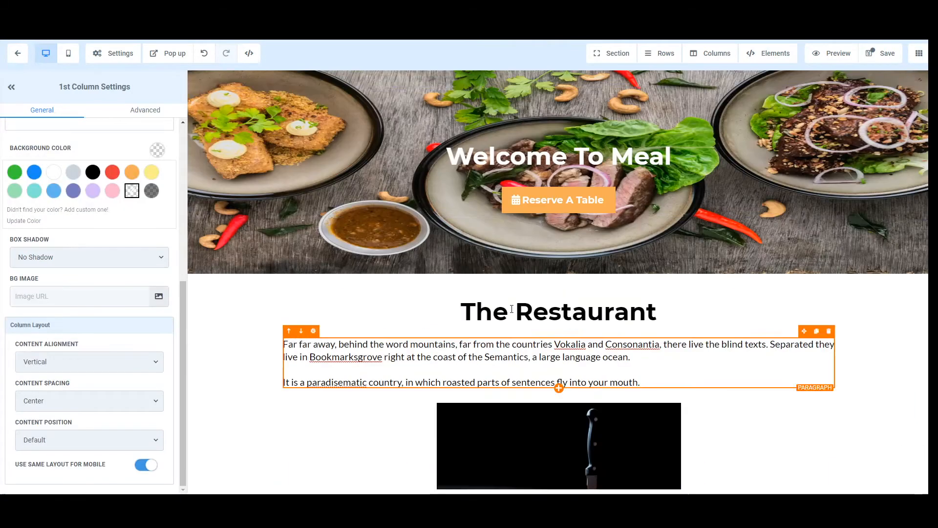
click(532, 313)
scroll(557, 384, down, 5)
click(565, 380)
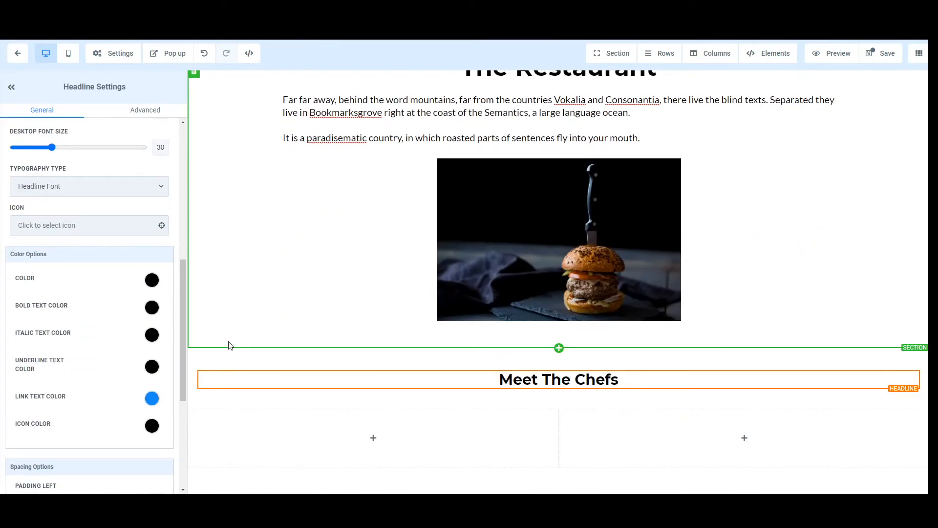
scroll(142, 185, up, 2)
click(164, 208)
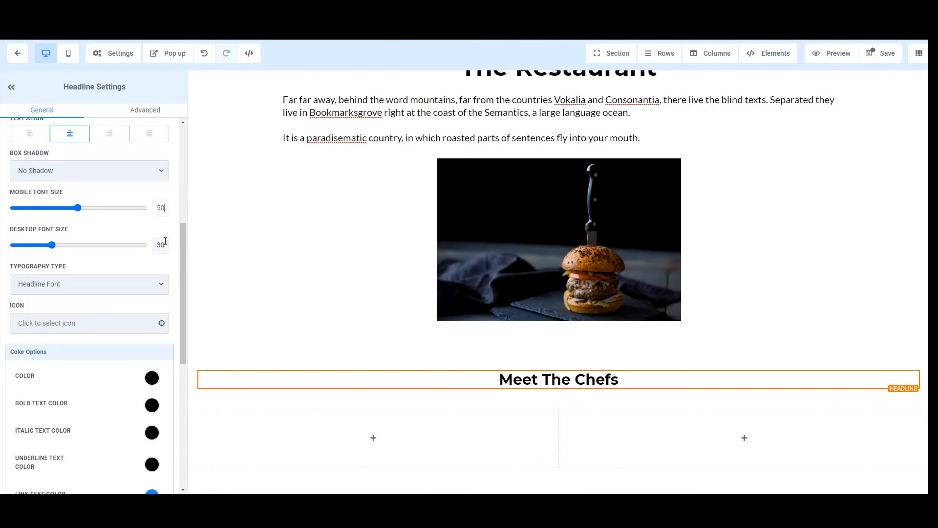
text(50)
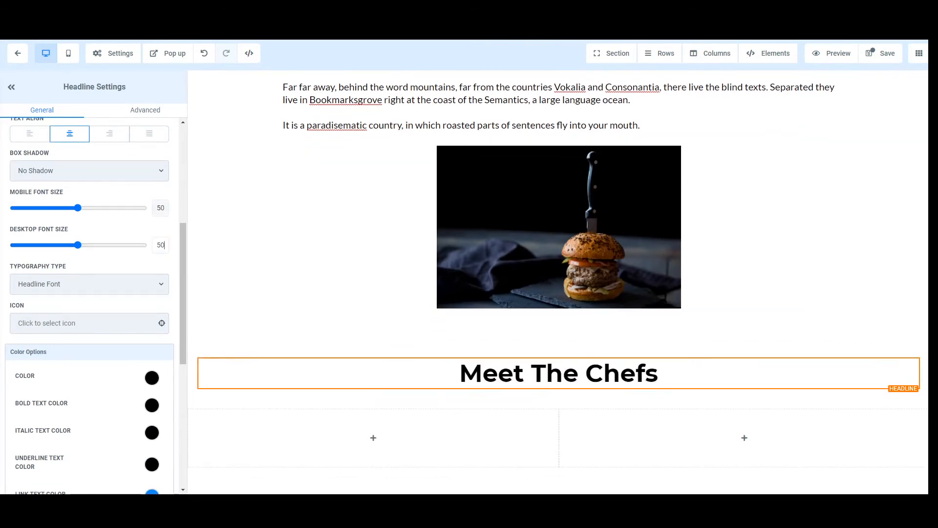
click(384, 448)
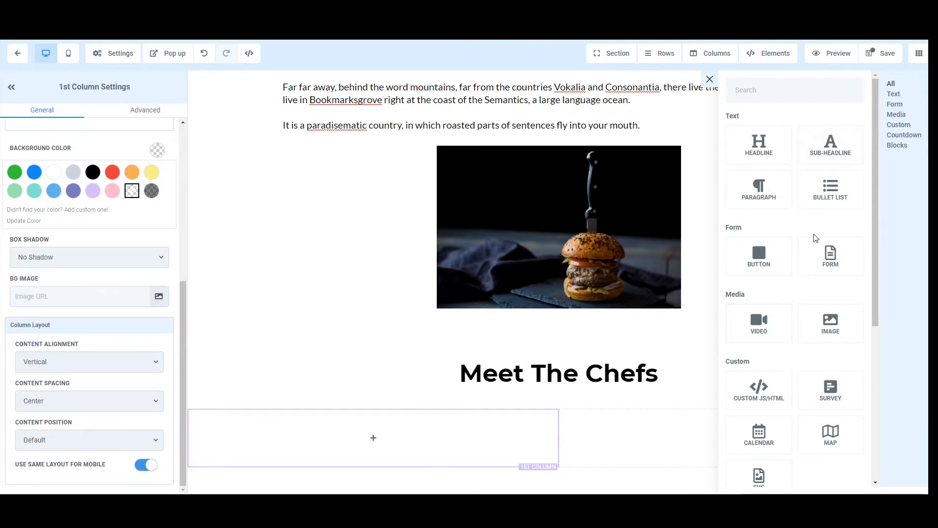
Step: Add an image placeholder and a headline beneath it in each of the two columns
click(830, 323)
scroll(486, 388, down, 2)
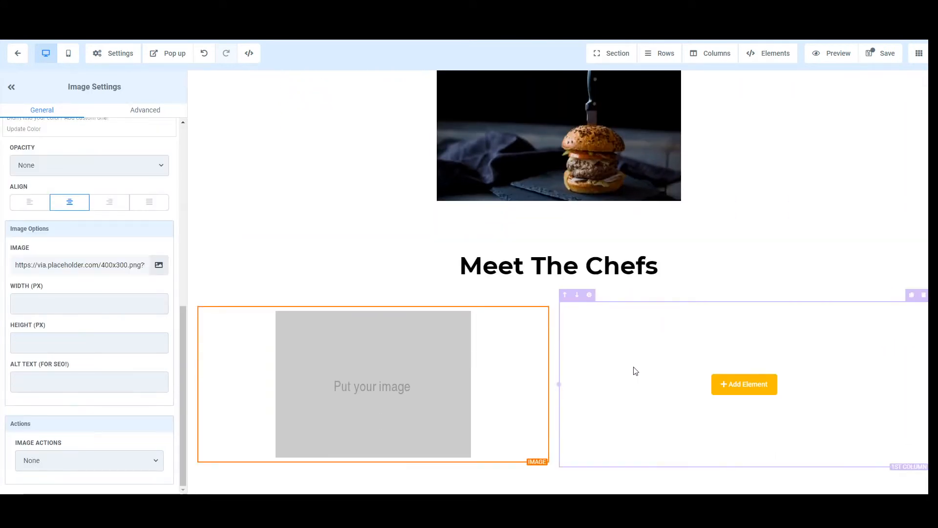
click(725, 387)
click(830, 321)
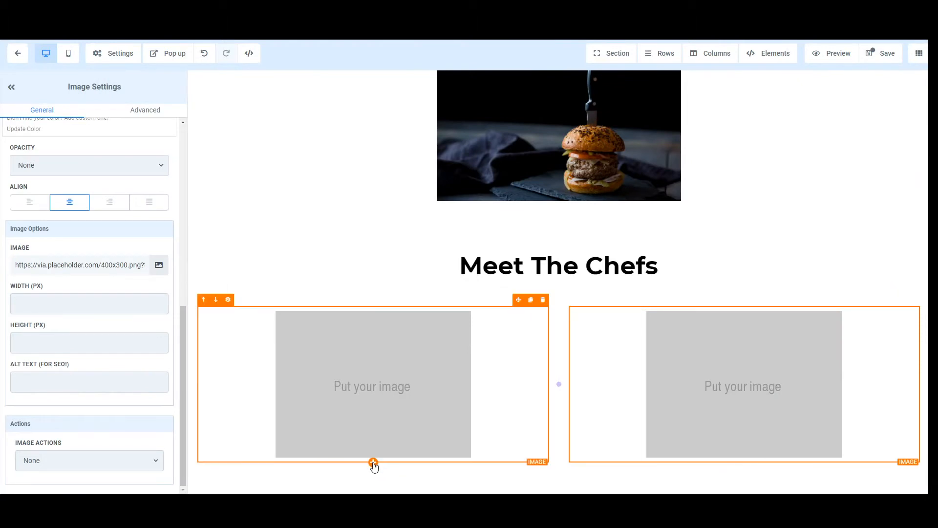
click(374, 462)
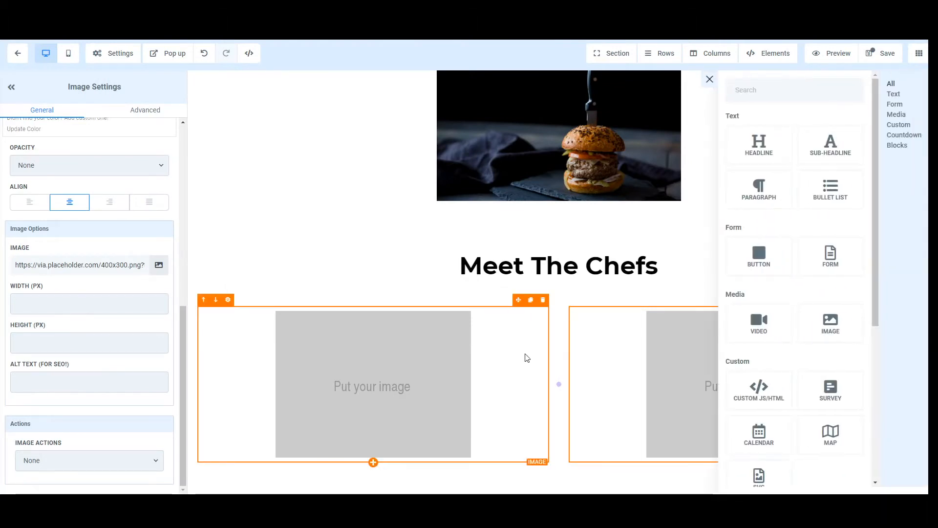
click(768, 142)
click(712, 409)
click(744, 453)
click(760, 142)
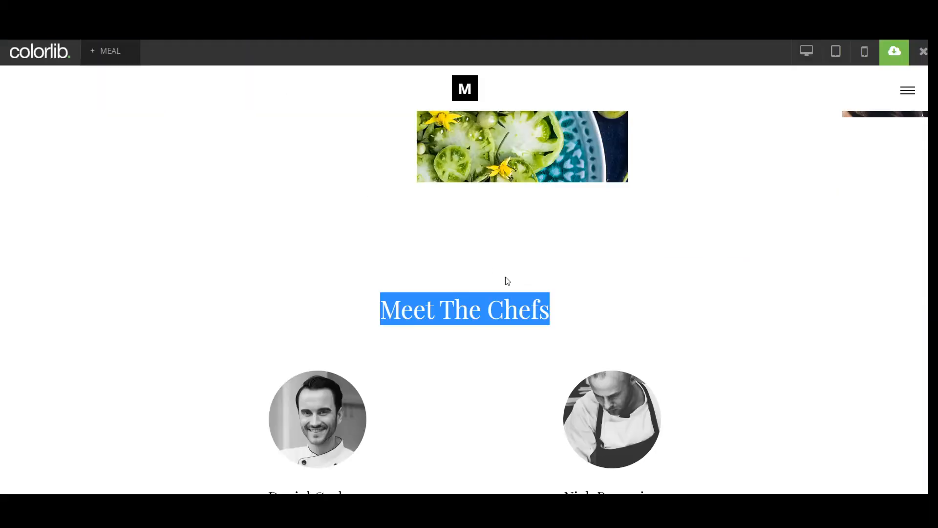
Step: Add a sub-headline and a paragraph under each column's headline
scroll(489, 270, down, 5)
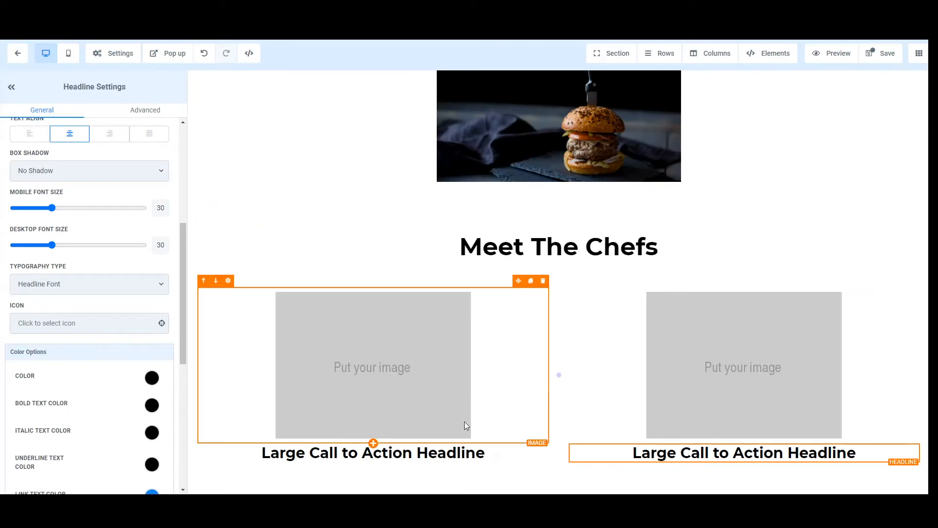
click(372, 463)
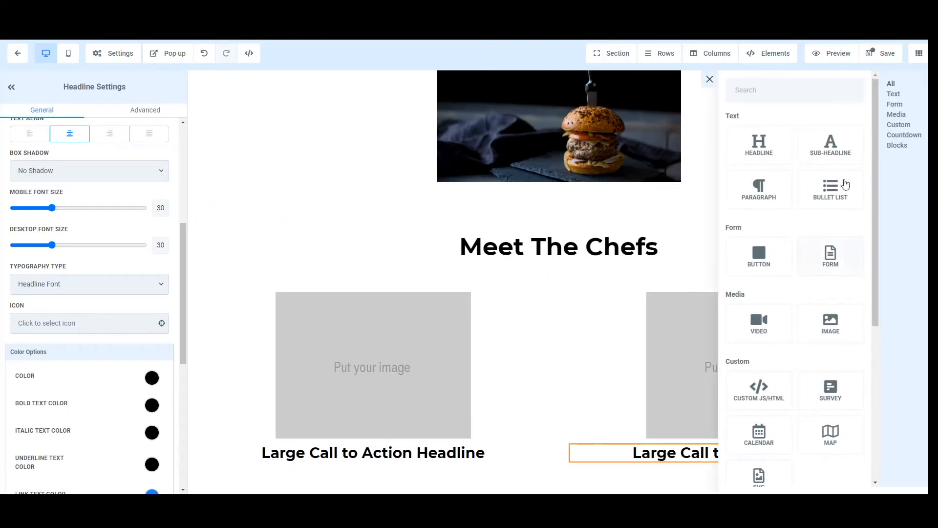
click(832, 144)
click(743, 470)
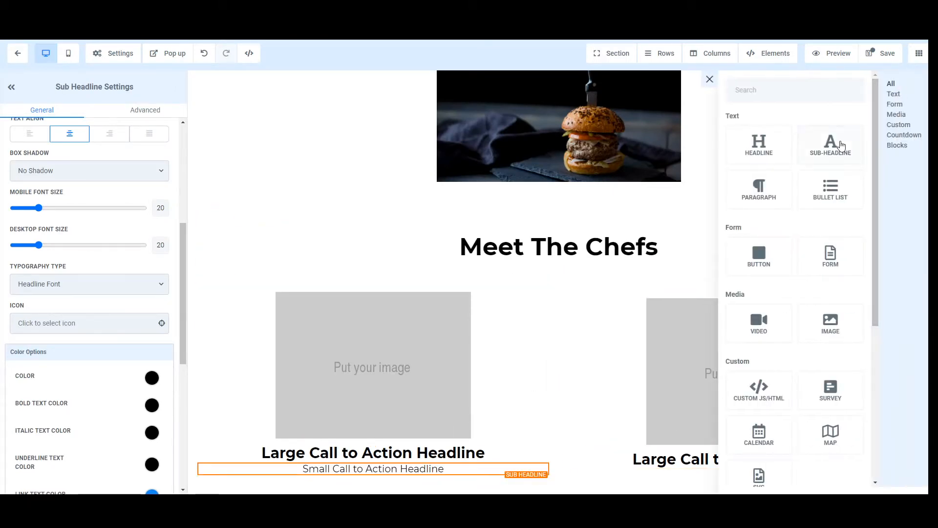
click(832, 145)
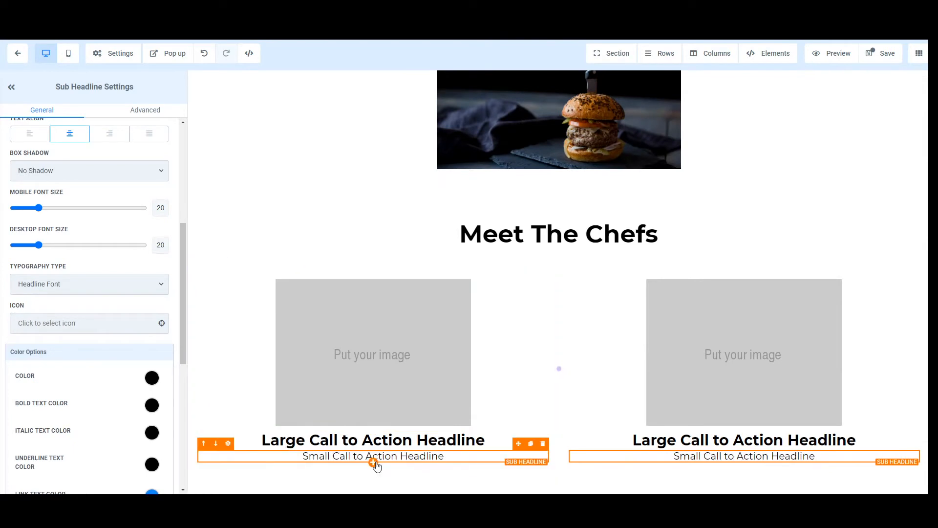
click(373, 462)
click(748, 195)
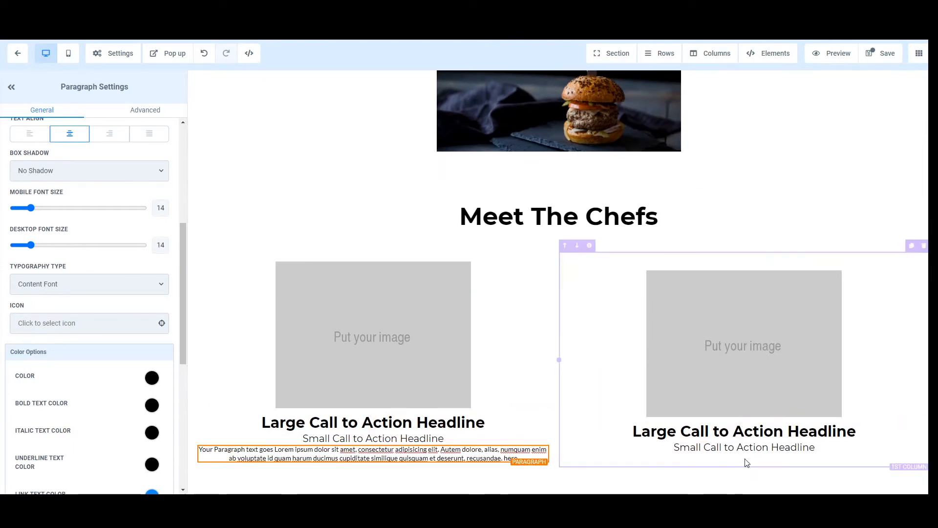
click(746, 454)
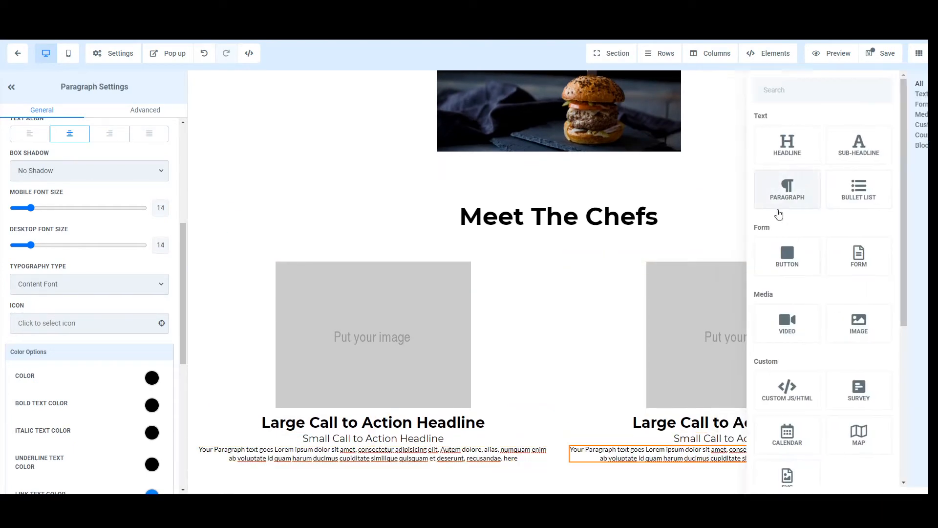
click(778, 203)
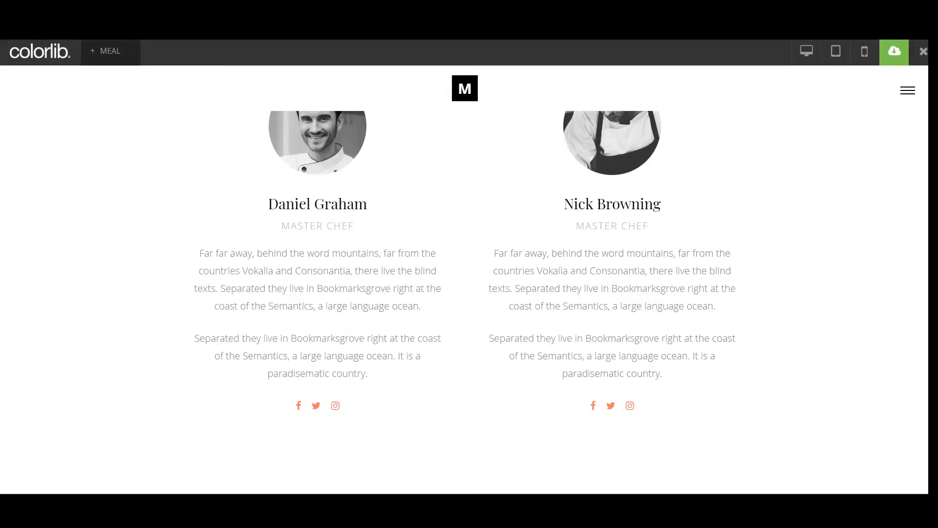
Step: Retitle the two column headlines as Chef #1 and Chef #2
scroll(421, 331, down, 2)
scroll(367, 338, up, 4)
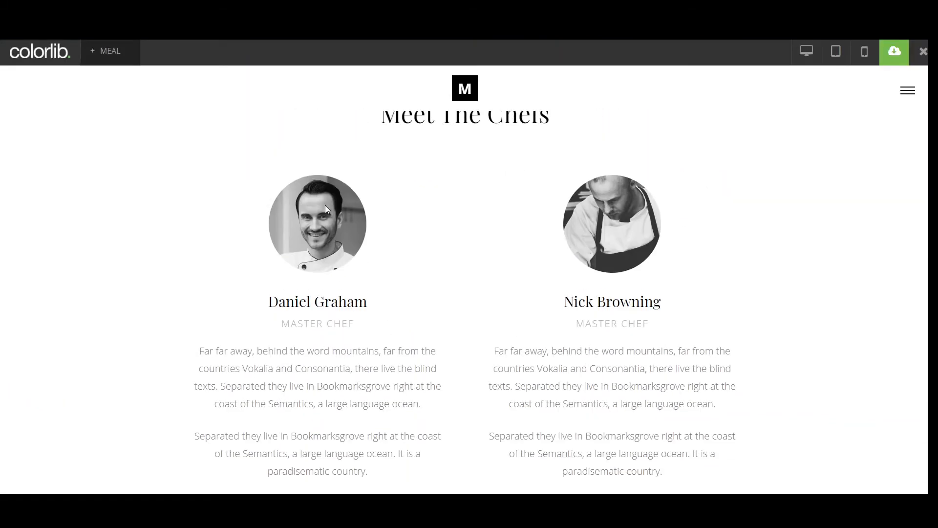
drag(375, 304, 250, 306)
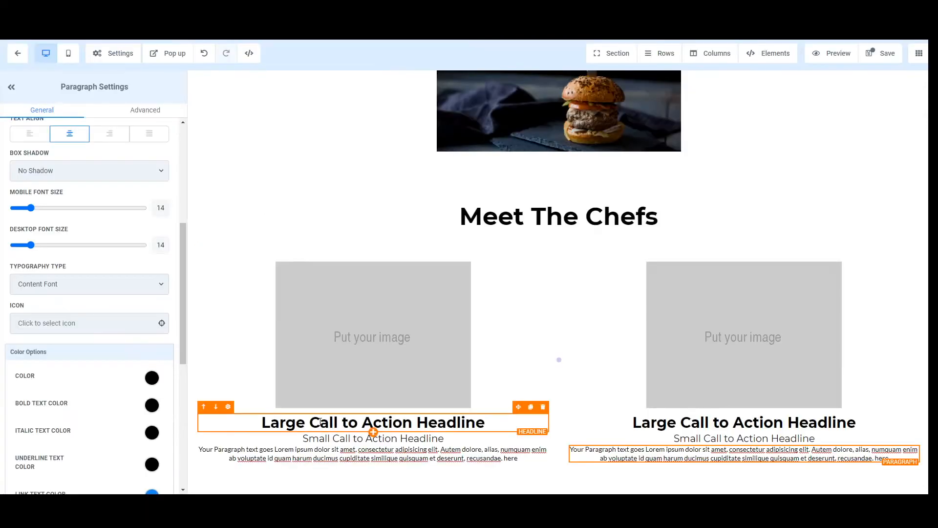
click(333, 423)
triple_click(333, 423)
text(Chef #1)
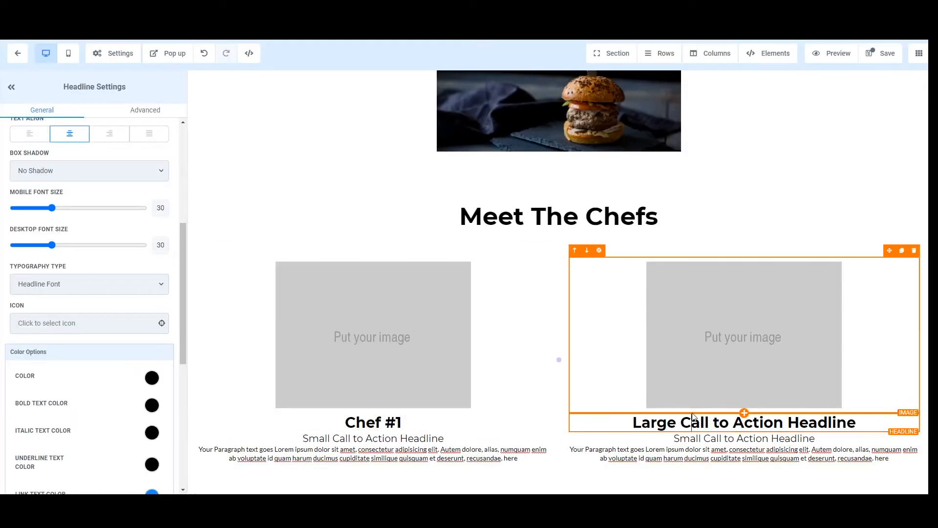
triple_click(716, 417)
text(Chef #2)
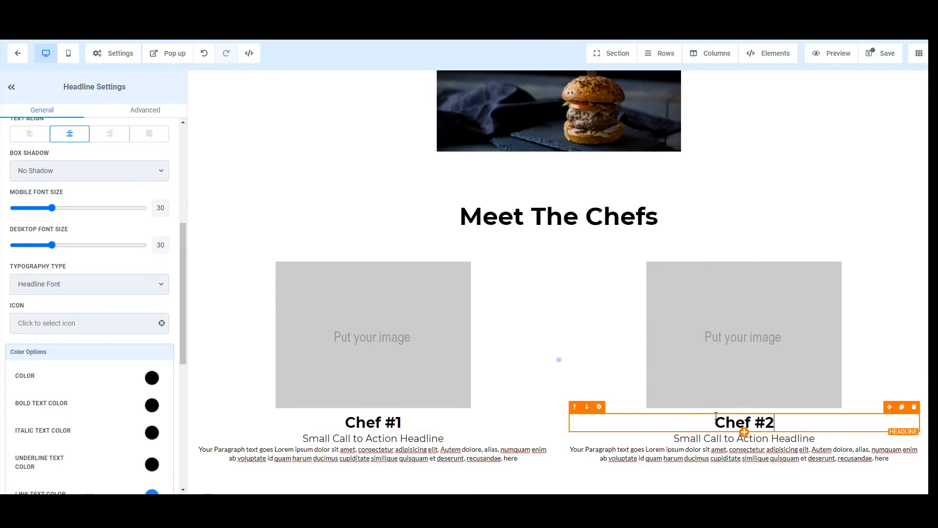
click(448, 326)
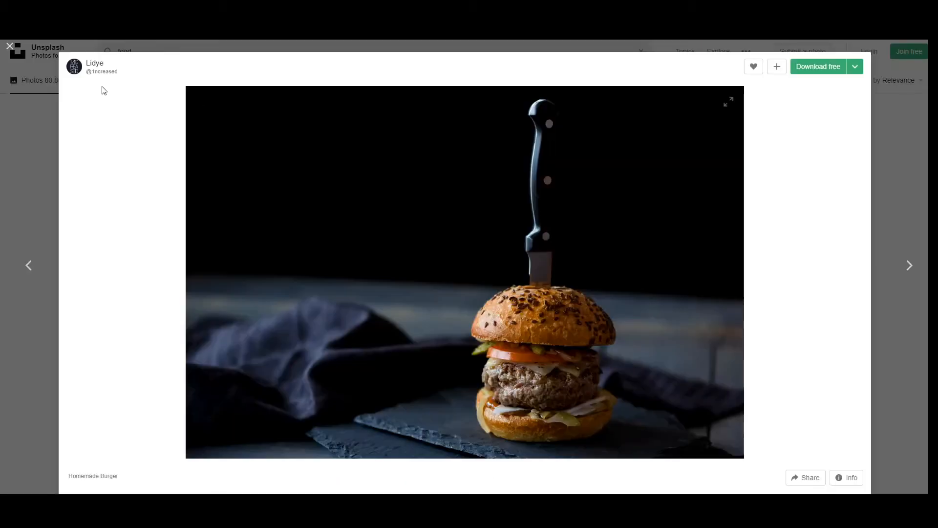
Step: Replace the Unsplash search term 'food' with 'chef' and browse the results
click(8, 47)
drag(245, 52, 1, 68)
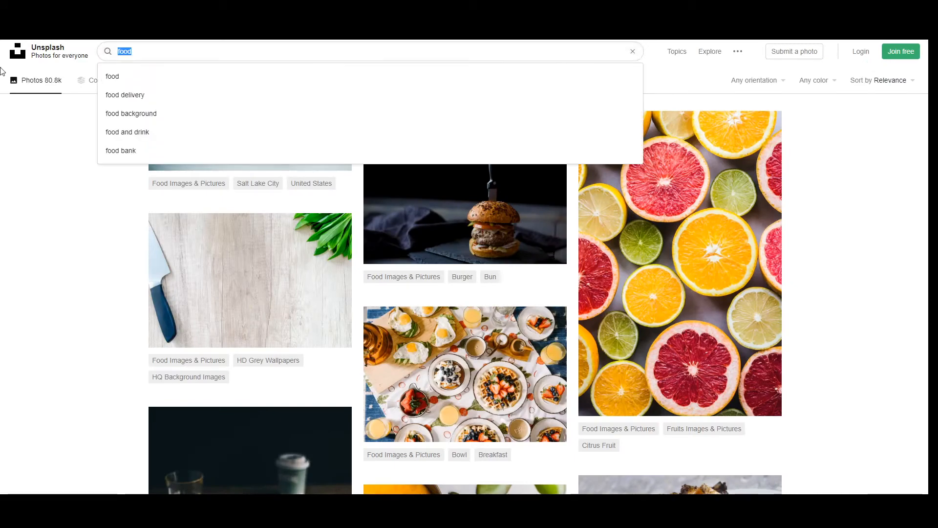
key(Return)
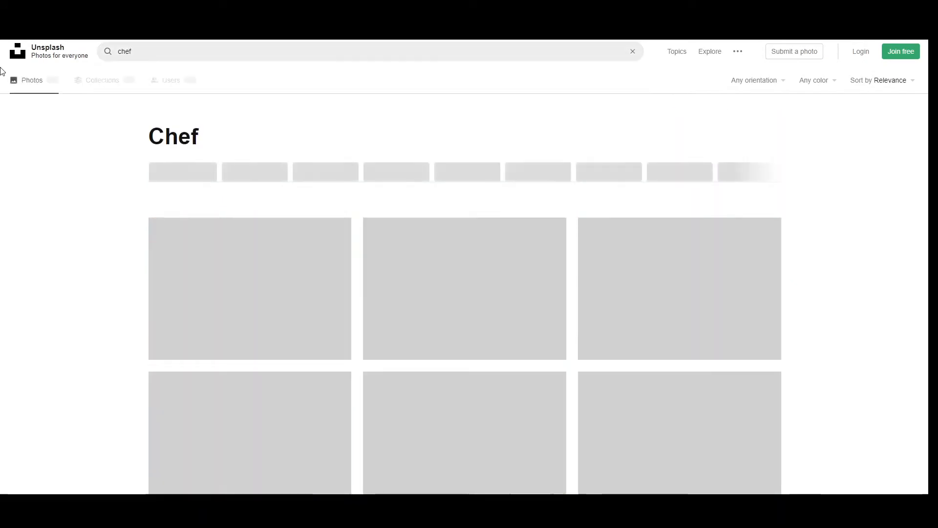
scroll(473, 400, down, 5)
scroll(473, 400, down, 15)
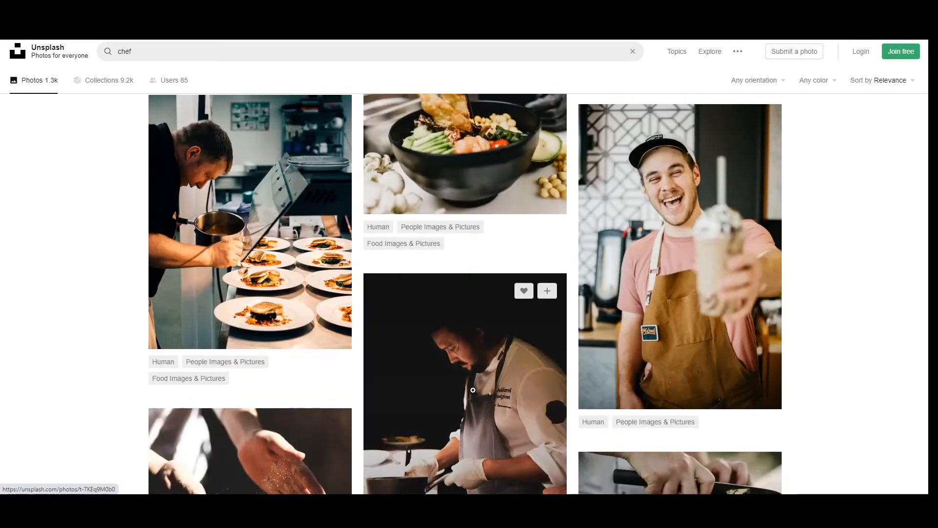
scroll(473, 390, down, 12)
scroll(473, 395, up, 8)
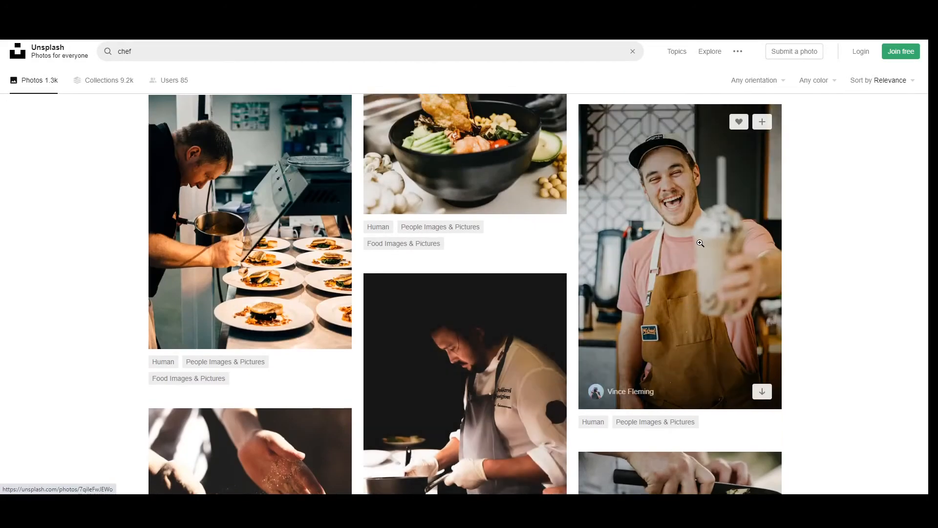
Step: Open the smiling aproned man's photo by itself in a new tab
click(700, 243)
right_click(519, 200)
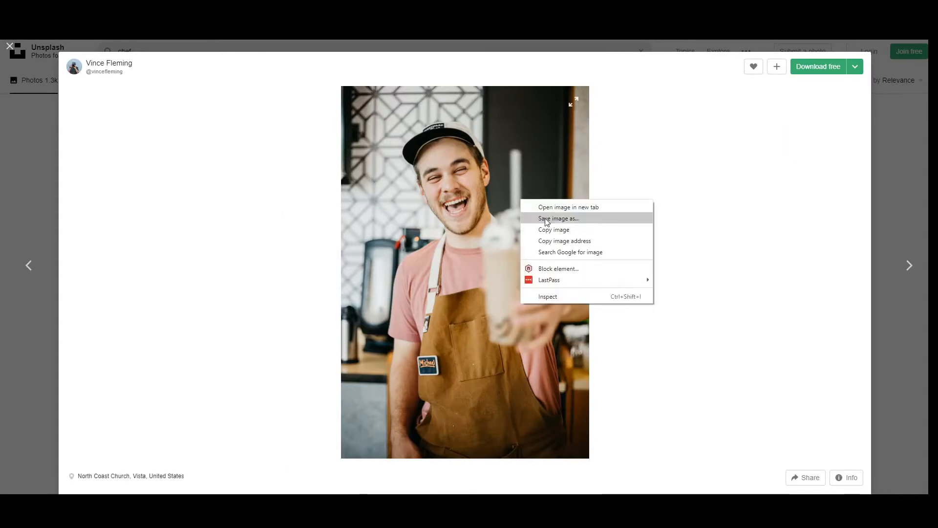
click(575, 205)
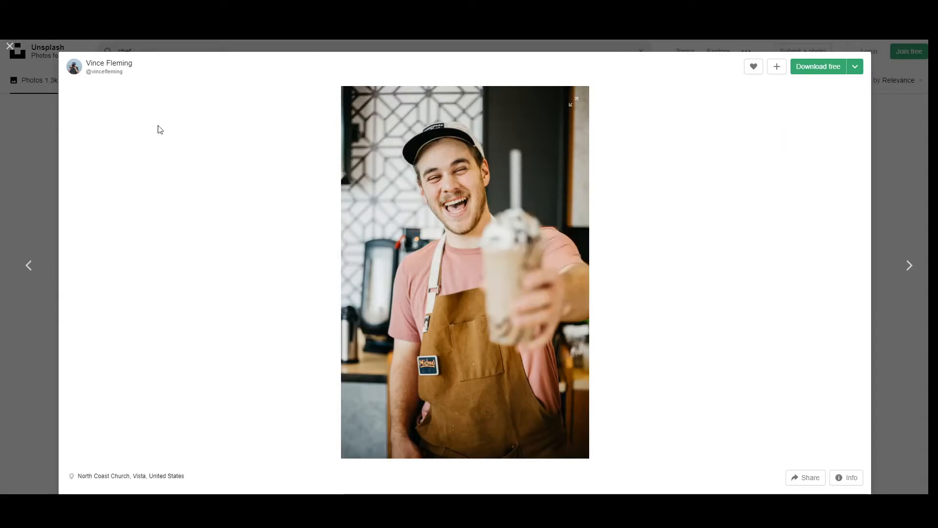
click(155, 8)
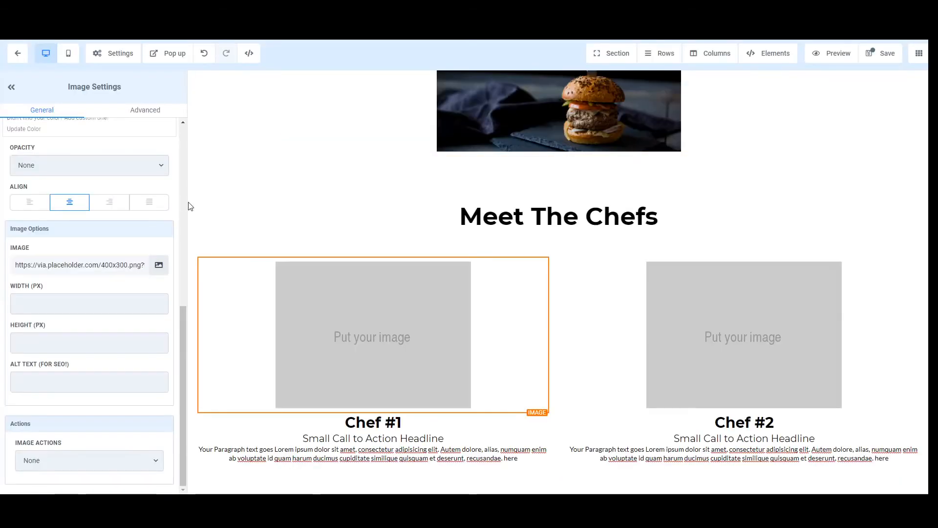
Step: Paste the Unsplash photo address into both the Chef #1 and Chef #2 image fields
triple_click(78, 265)
key(ctrl+v)
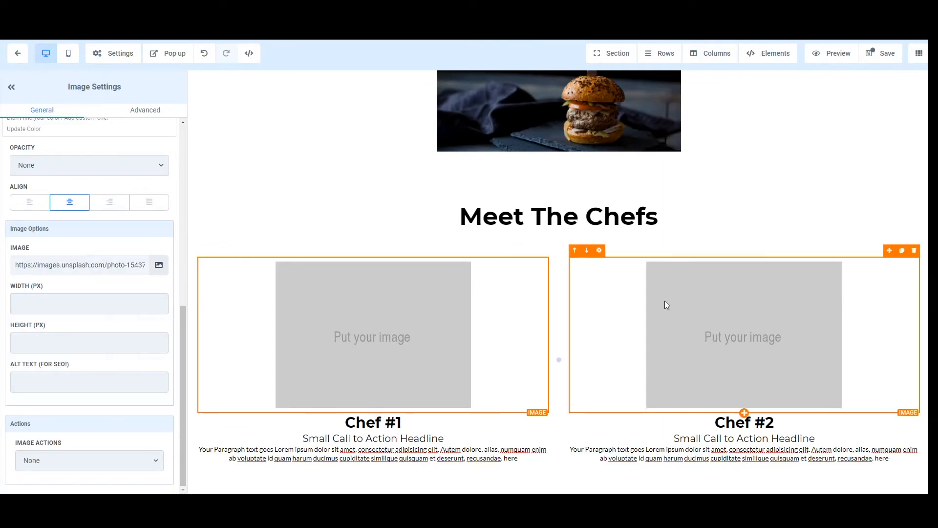
click(706, 306)
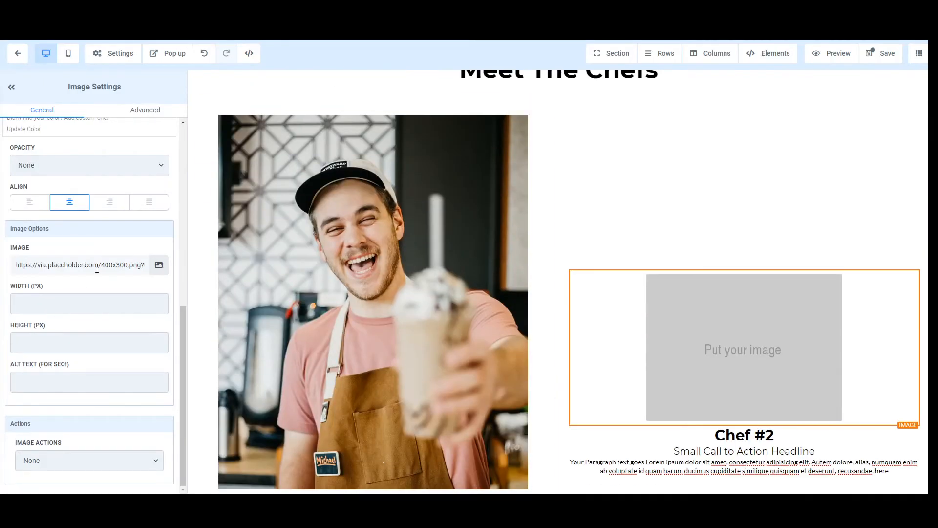
key(ctrl+a)
key(ctrl+v)
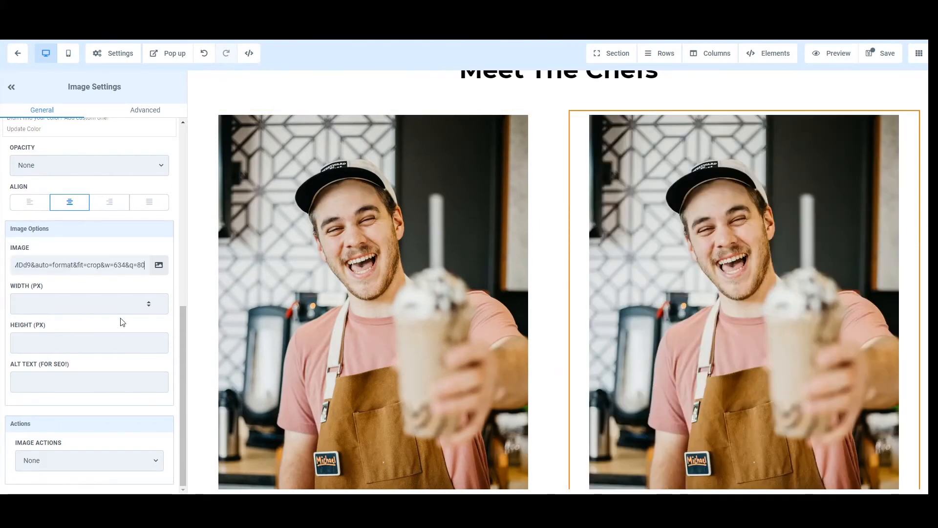
Step: Set both chef photos to 150 px wide
scroll(370, 284, down, 4)
click(142, 308)
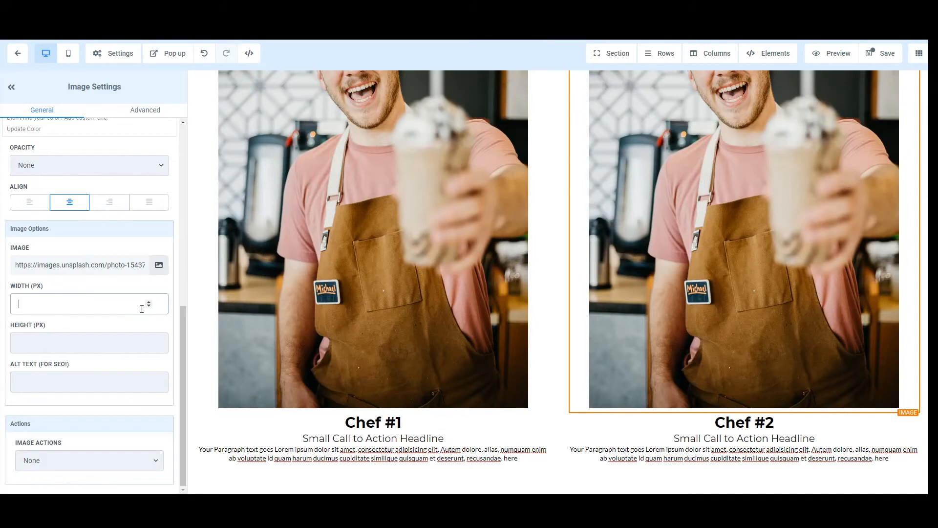
text(150)
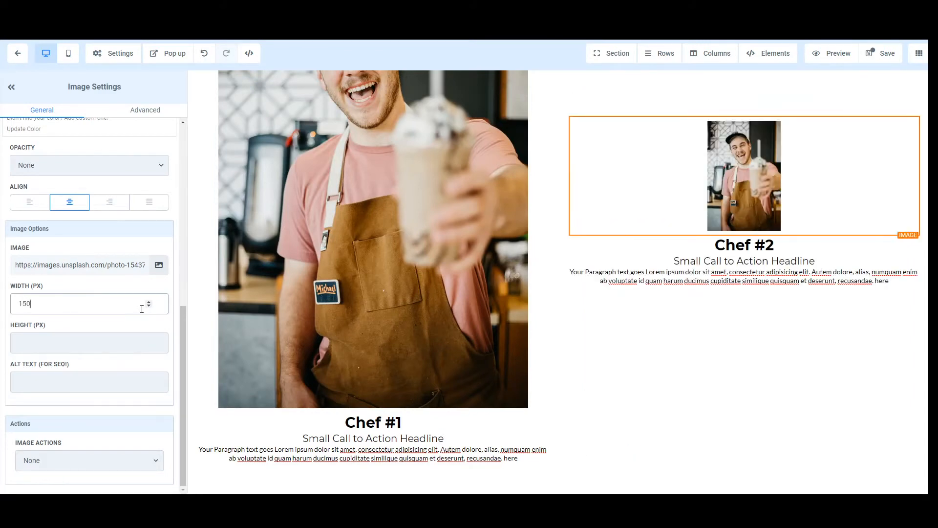
scroll(637, 281, up, 3)
click(430, 296)
click(57, 306)
text(150)
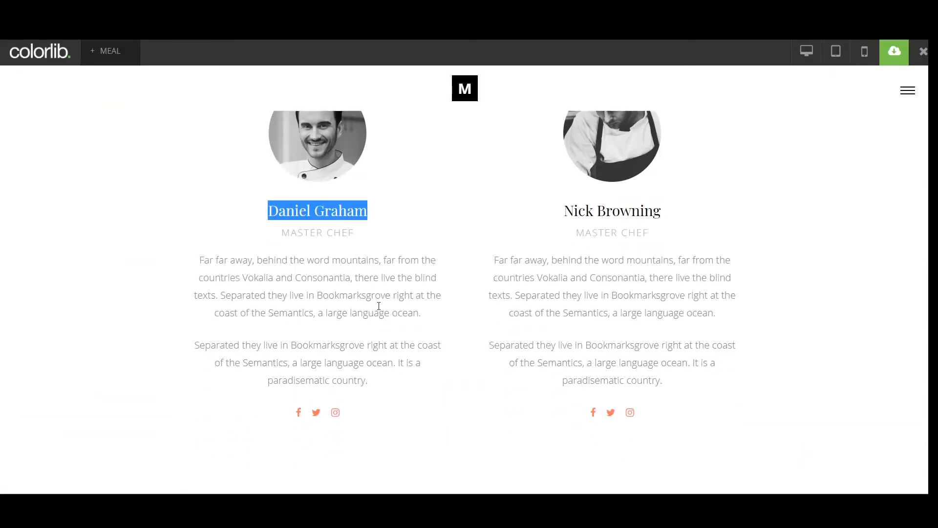
Step: Change both chef sub-headlines to 'Master Chef'
click(535, 184)
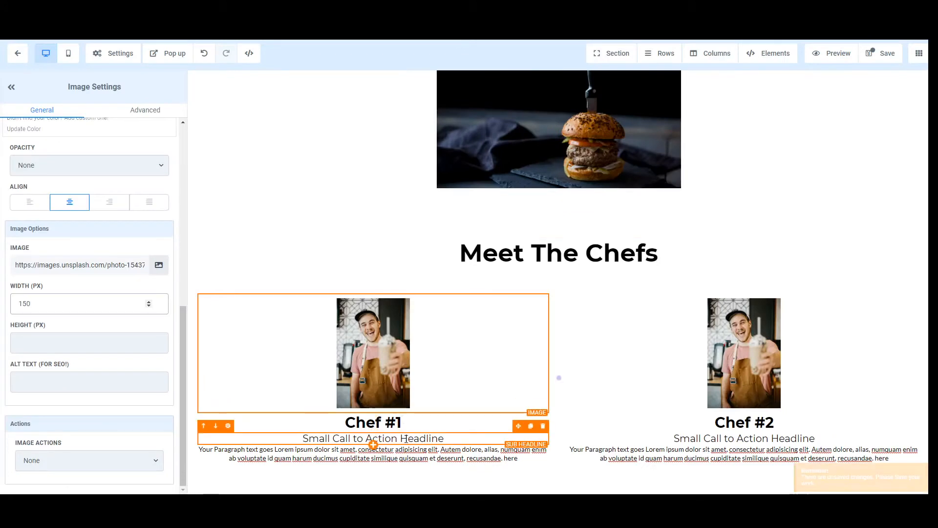
click(462, 434)
triple_click(463, 434)
text(Master Chef)
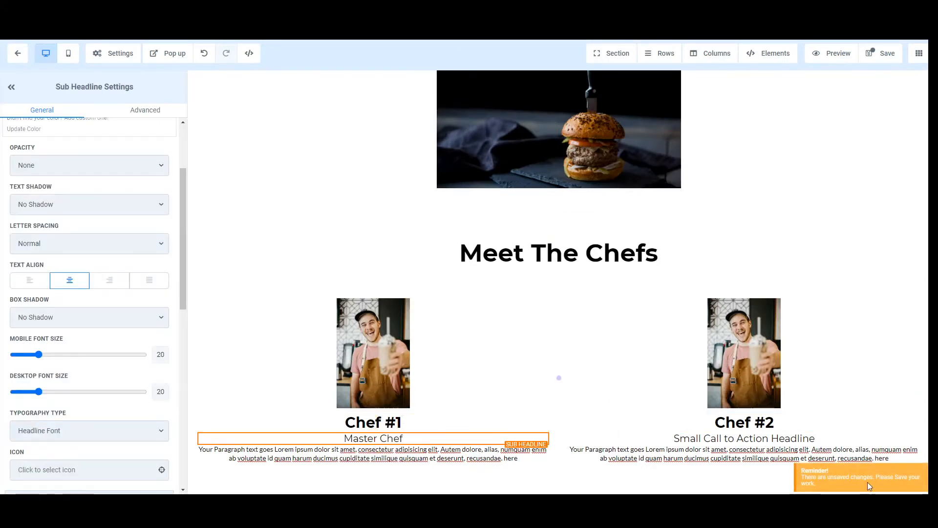
click(811, 439)
key(ctrl+a)
text(Master Chef)
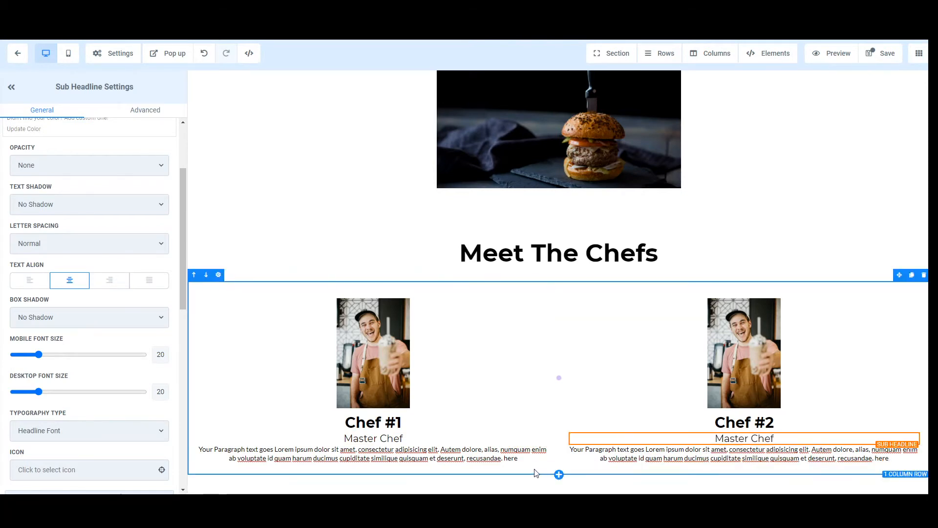
Step: Enlarge both chef paragraphs to font size 25 on desktop and mobile
click(495, 457)
scroll(59, 410, down, 5)
scroll(74, 303, up, 2)
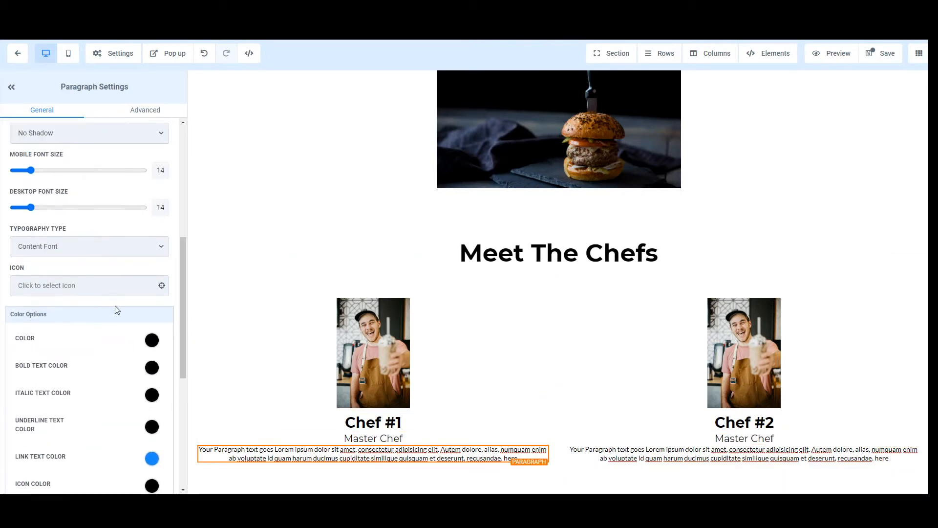
mouse_move(34, 246)
mouse_down()
mouse_move(54, 248)
mouse_move(45, 245)
mouse_up()
drag(31, 208, 39, 209)
scroll(589, 266, down, 1)
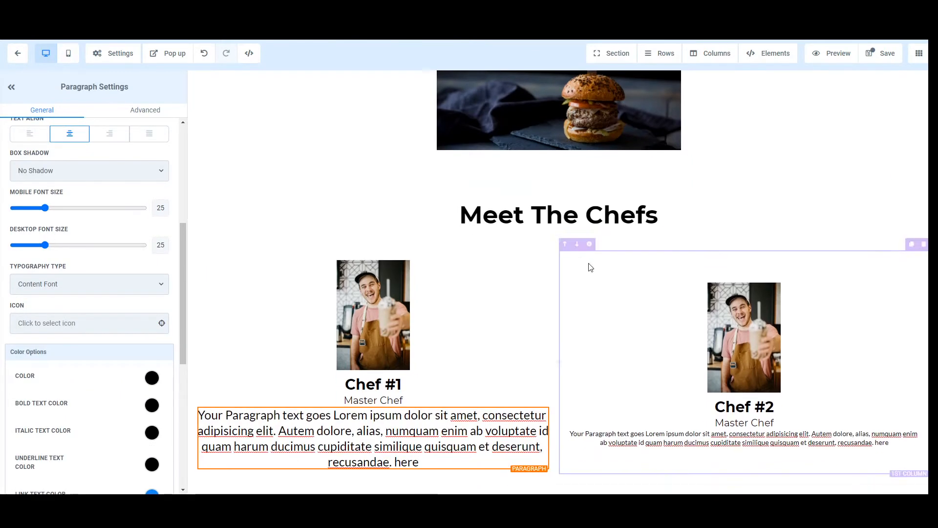
click(661, 437)
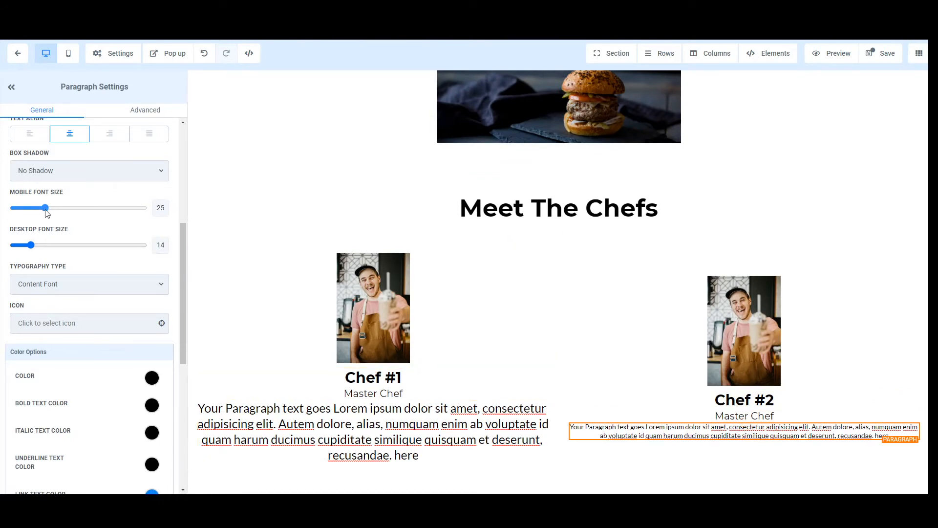
drag(31, 245, 45, 245)
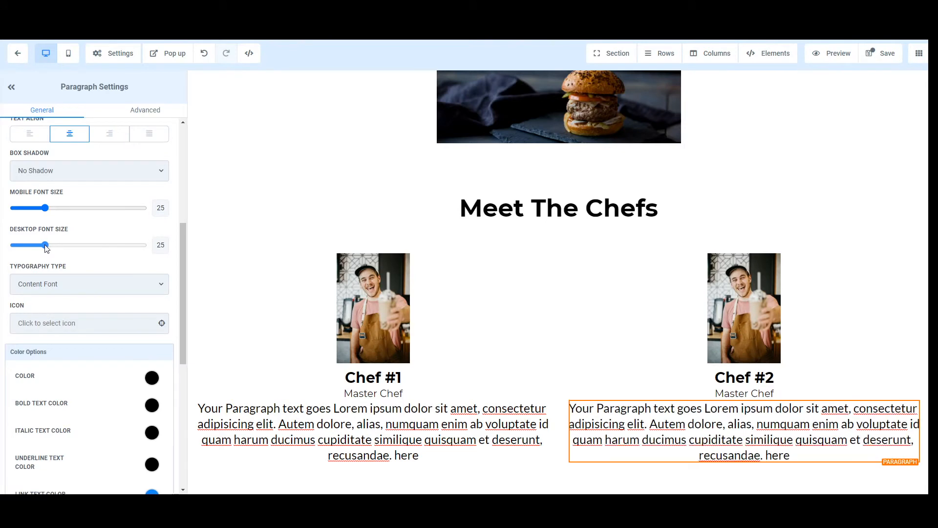
Step: Check the chef cards in mobile view, then return to the desktop layout
click(69, 54)
scroll(575, 301, down, 18)
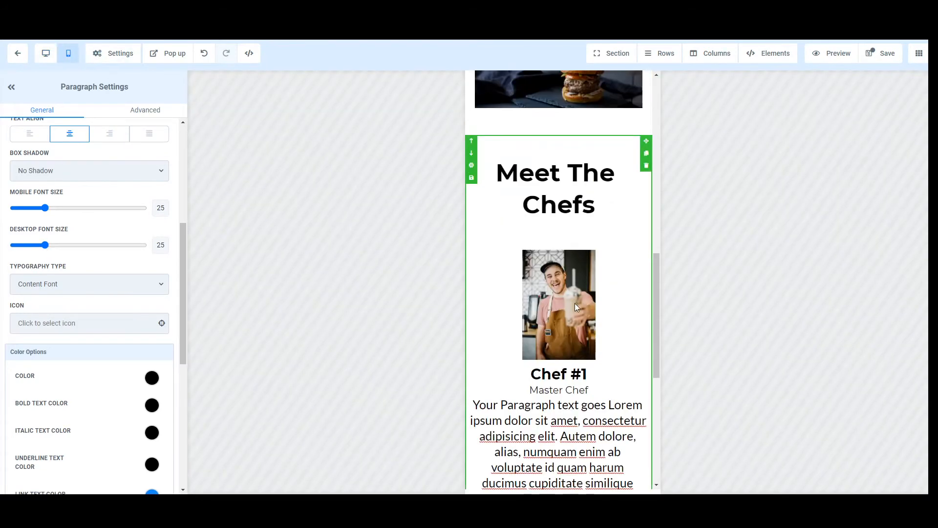
scroll(570, 312, up, 15)
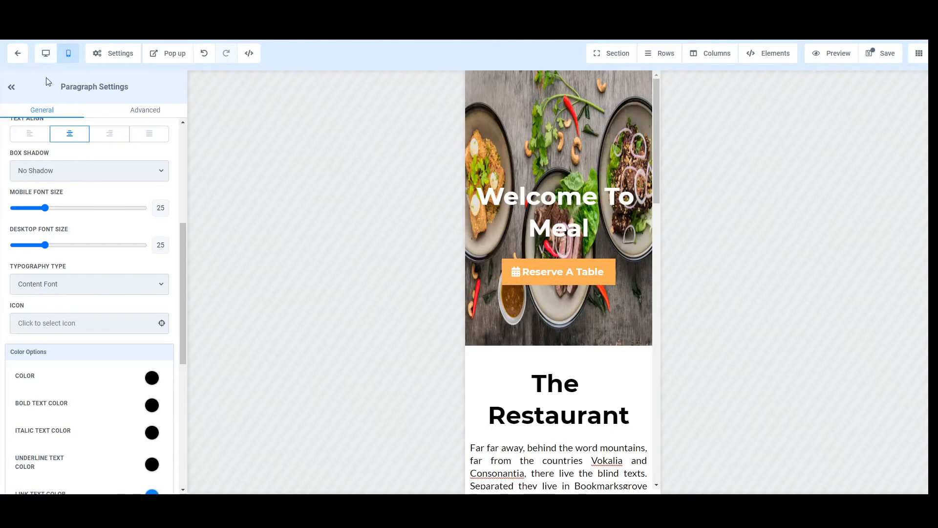
click(45, 53)
scroll(382, 302, down, 10)
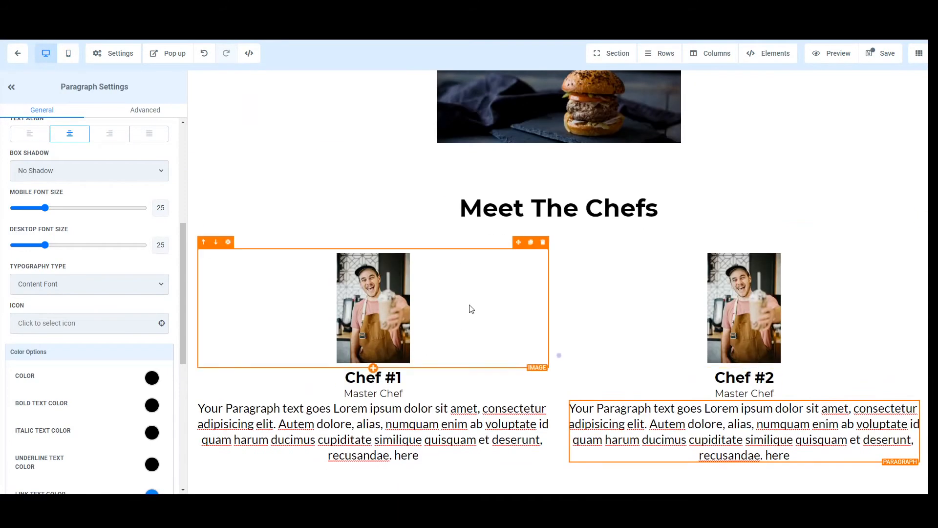
Step: Enlarge both Master Chef subheadlines to font size 25 on desktop and on mobile
click(396, 394)
scroll(118, 359, down, 6)
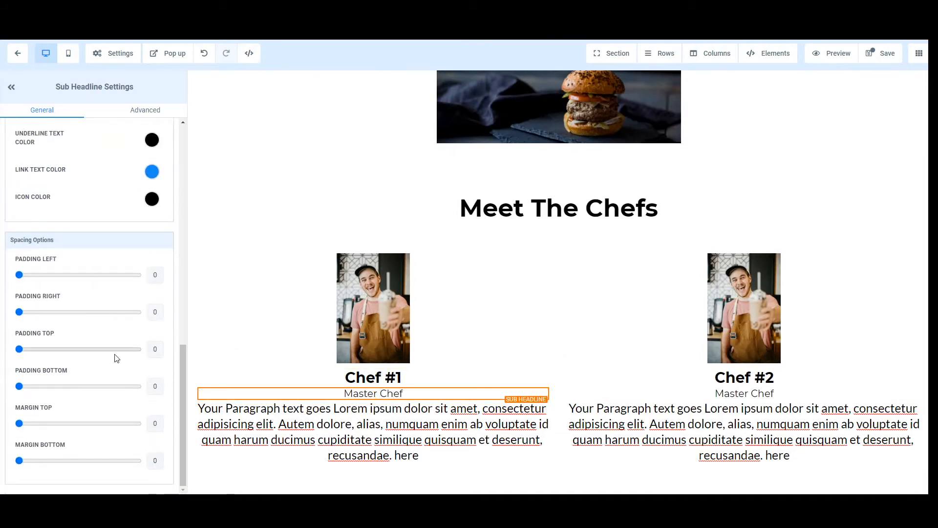
scroll(126, 339, up, 8)
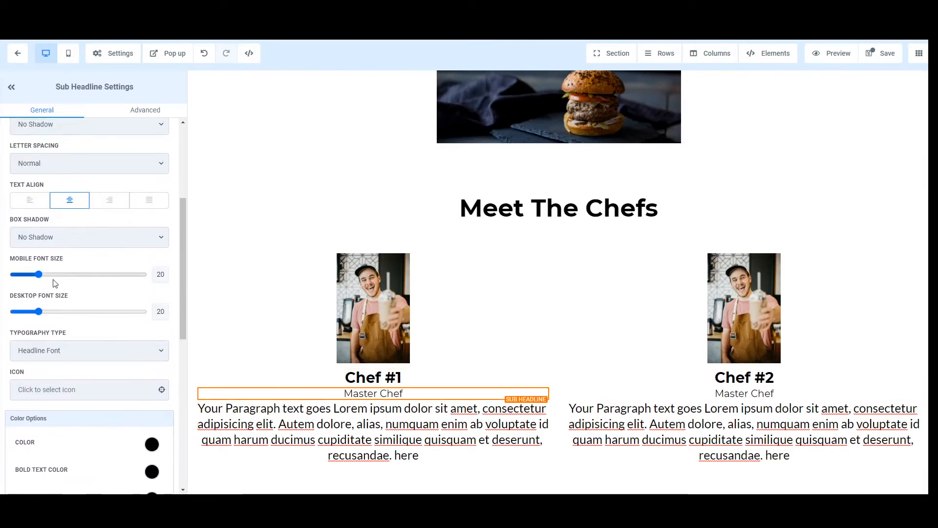
drag(39, 277, 44, 279)
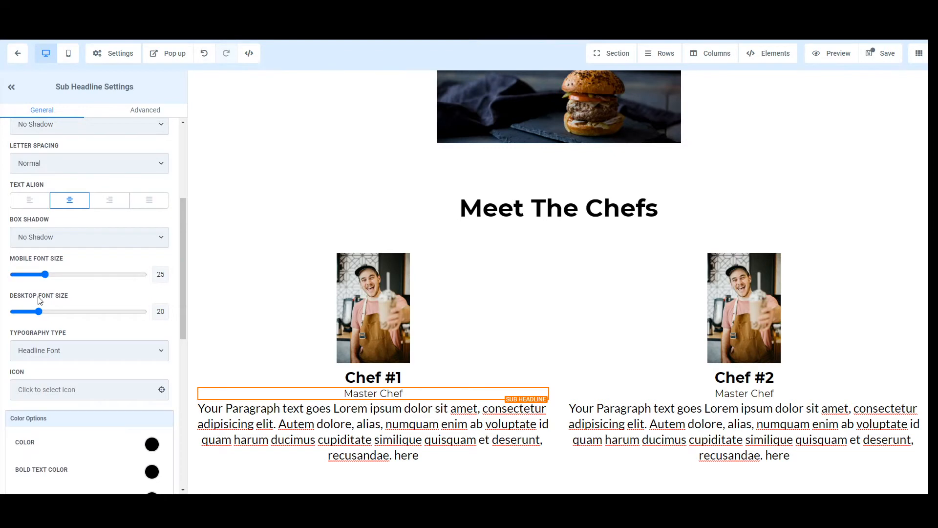
drag(38, 311, 45, 311)
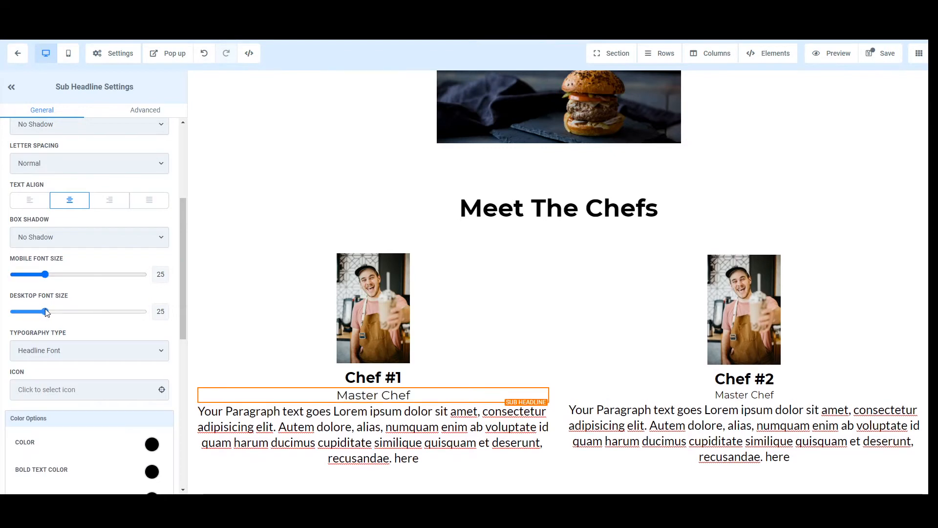
click(735, 390)
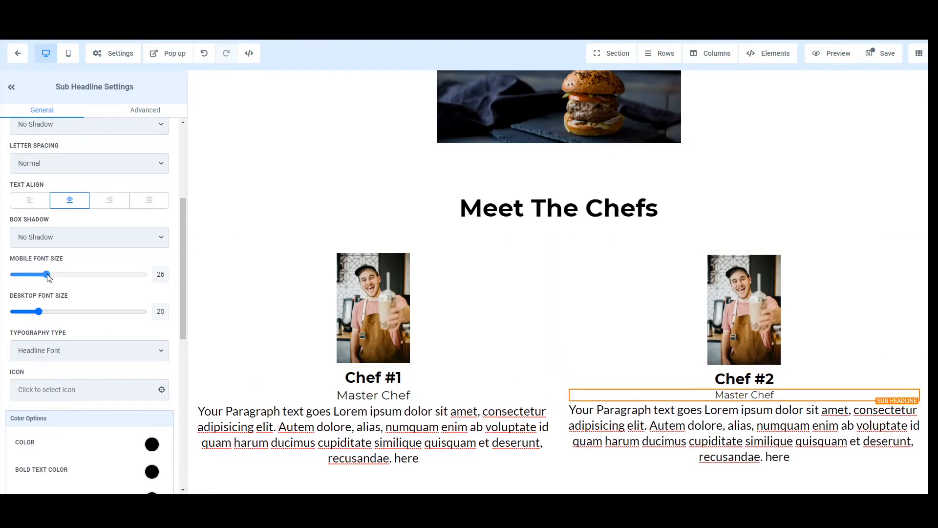
drag(39, 313, 45, 311)
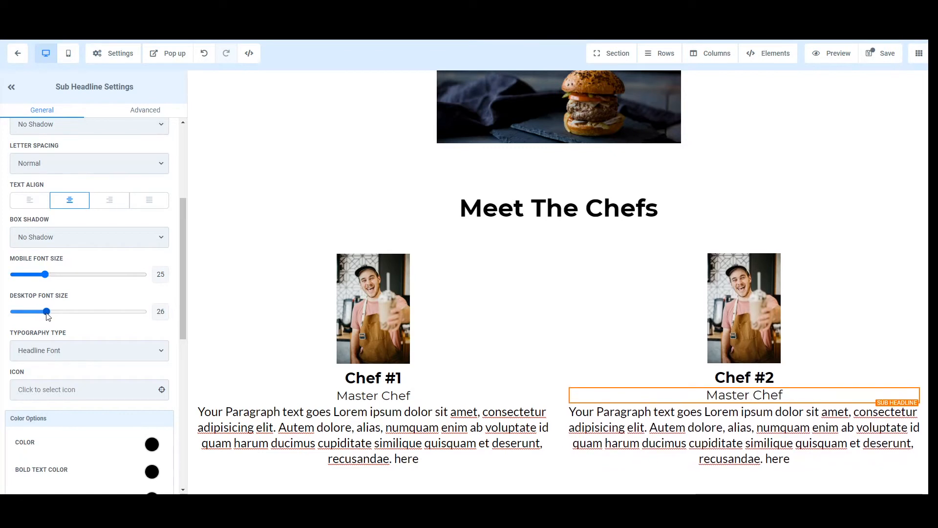
scroll(554, 315, down, 1)
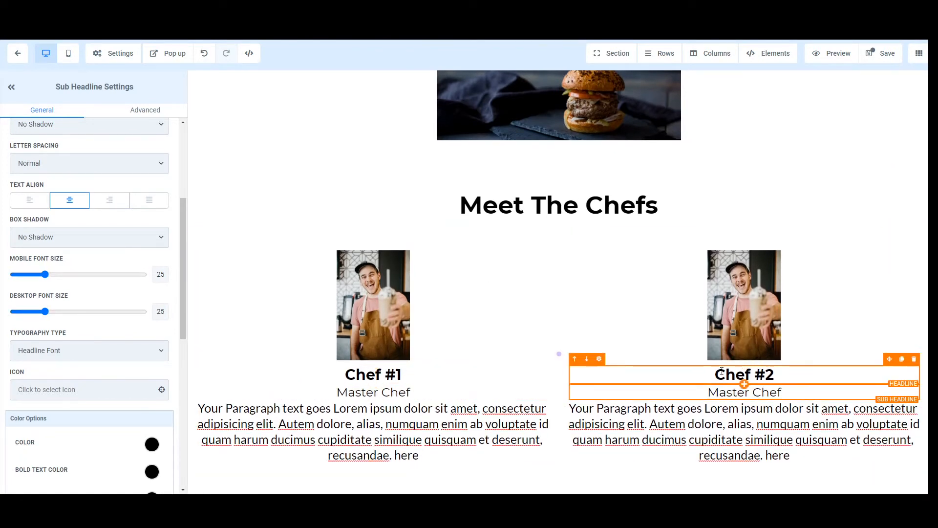
Step: Shrink the Chef #1 and Chef #2 description paragraphs to font size 20 on desktop
click(376, 453)
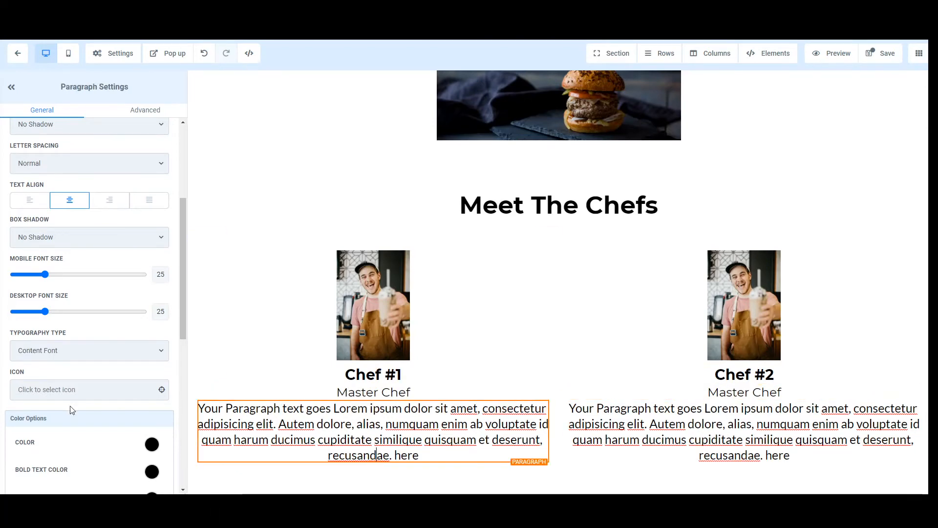
scroll(74, 389, down, 6)
scroll(75, 388, up, 5)
drag(43, 263, 40, 263)
click(650, 424)
drag(45, 263, 41, 264)
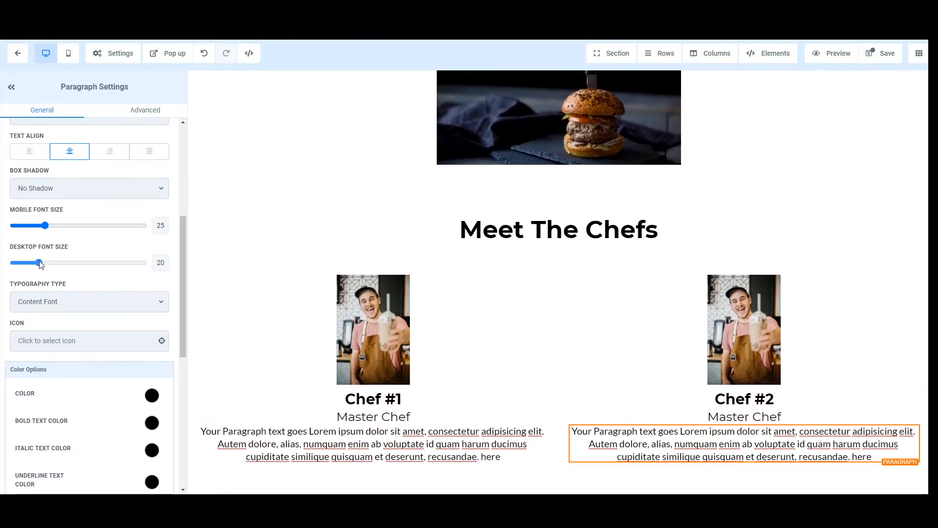
Step: In mobile view, set both chef paragraphs to font size 20, then return to desktop view
click(69, 52)
scroll(554, 303, down, 10)
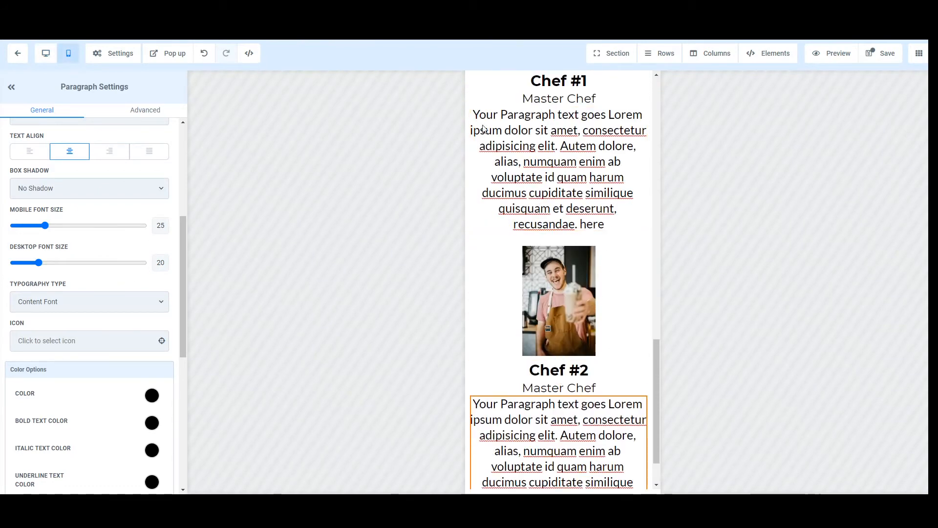
drag(42, 229, 40, 228)
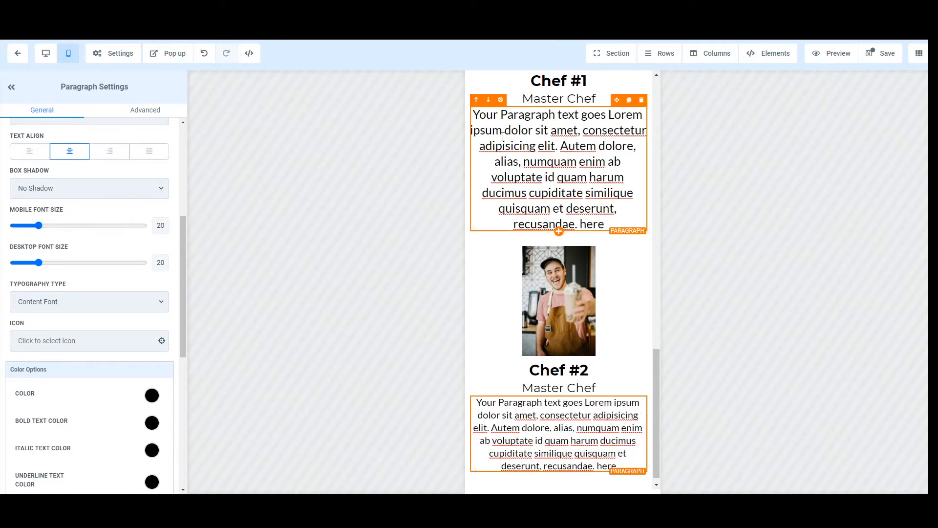
click(530, 162)
drag(44, 230, 39, 229)
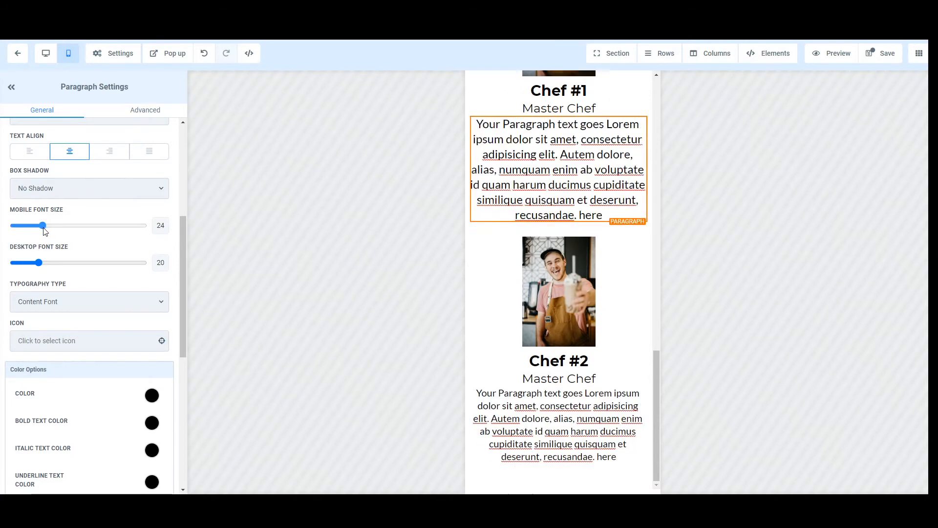
scroll(606, 304, up, 10)
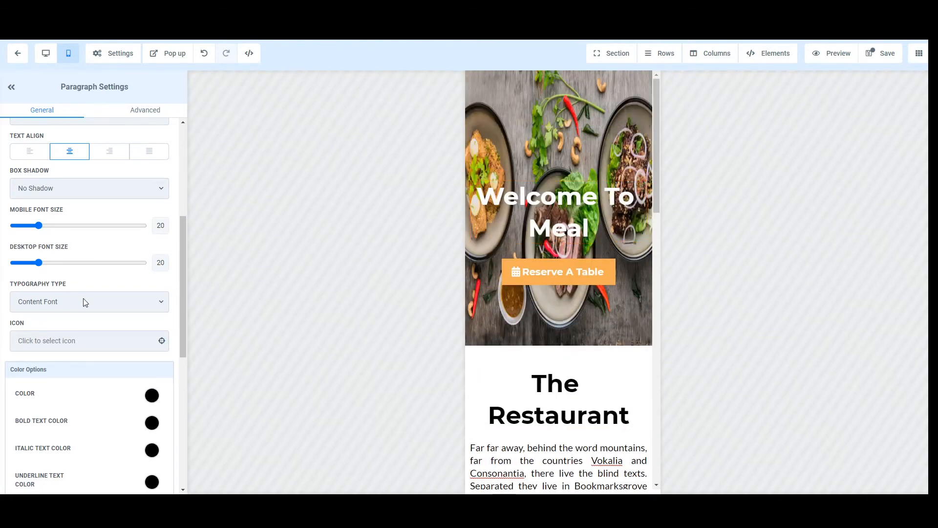
scroll(85, 302, down, 3)
scroll(56, 203, up, 8)
click(46, 53)
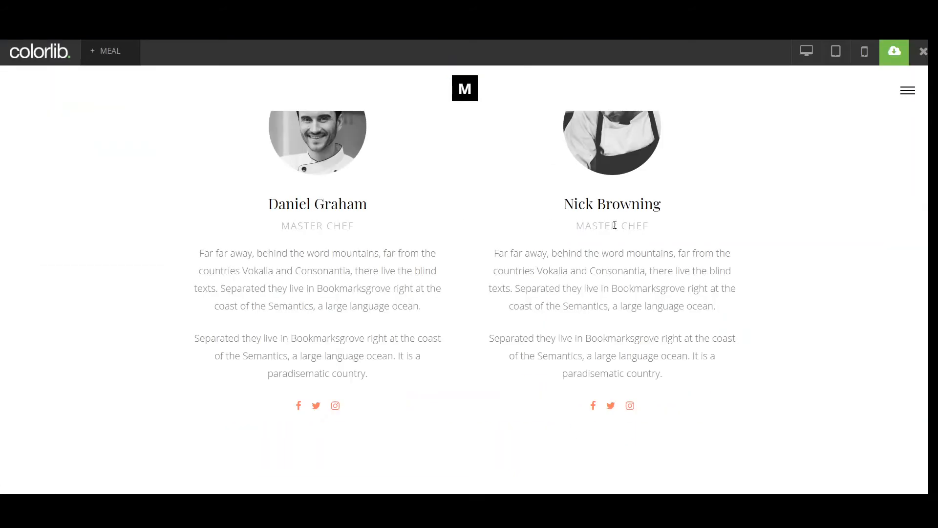
scroll(611, 235, down, 5)
scroll(608, 235, down, 10)
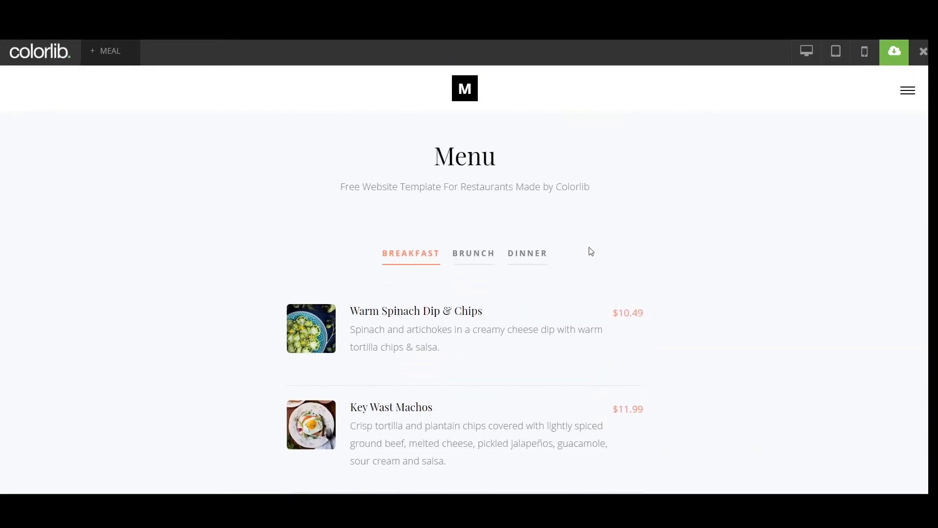
scroll(590, 252, down, 5)
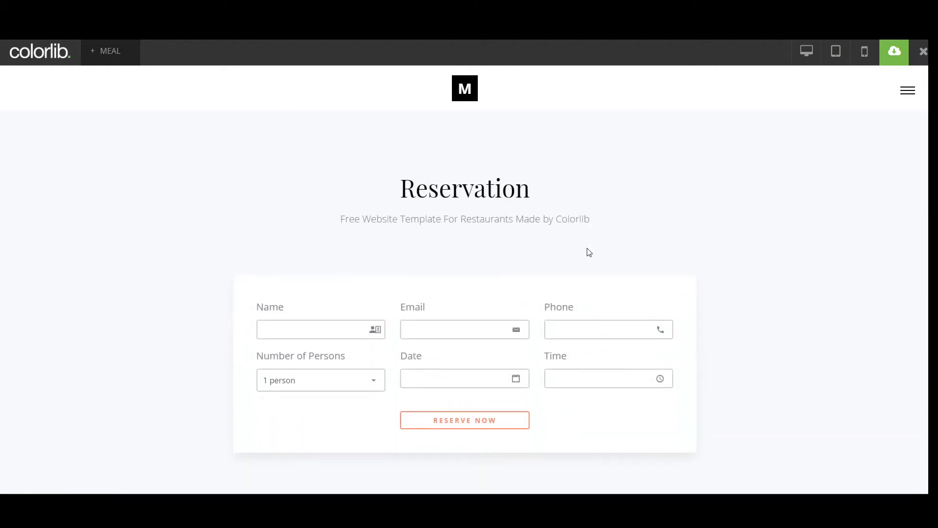
click(271, 516)
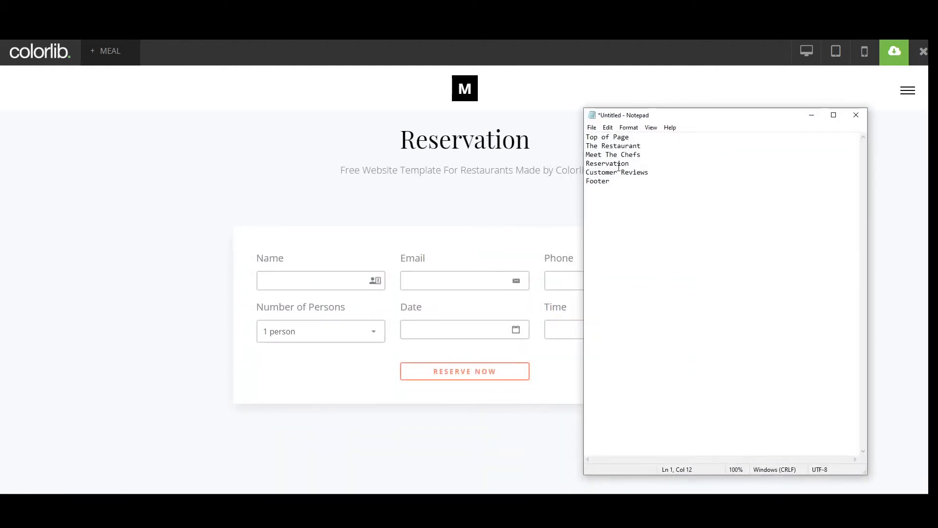
drag(629, 173, 586, 165)
click(689, 176)
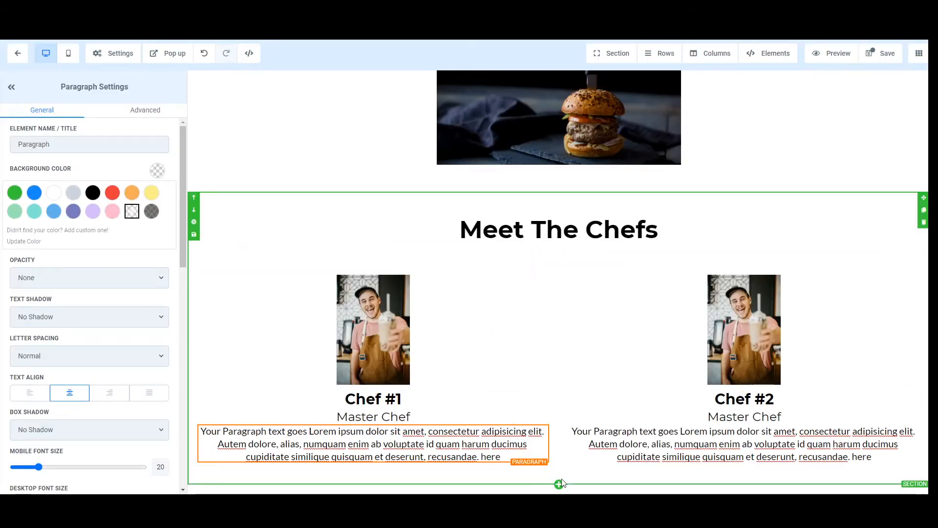
Step: Insert a full-width section below Meet The Chefs and begin adding a row to it
click(608, 55)
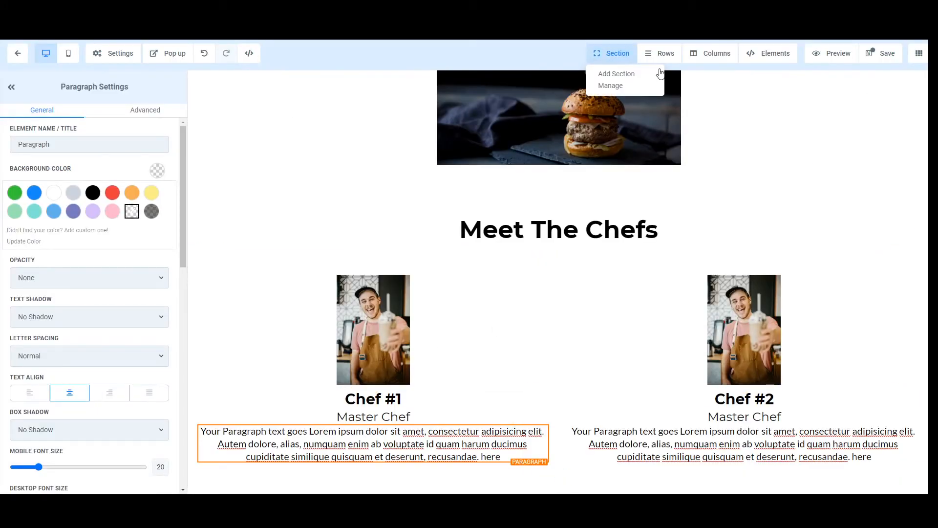
click(635, 75)
click(761, 96)
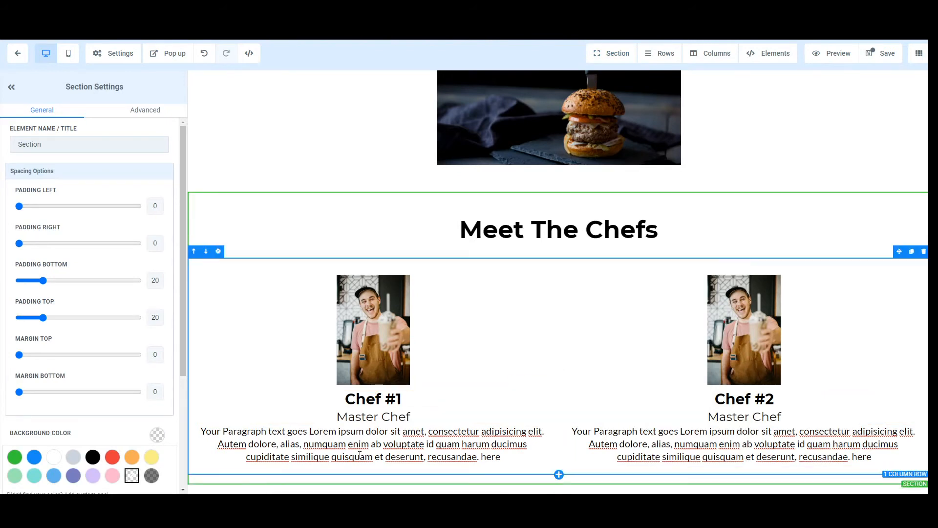
click(560, 486)
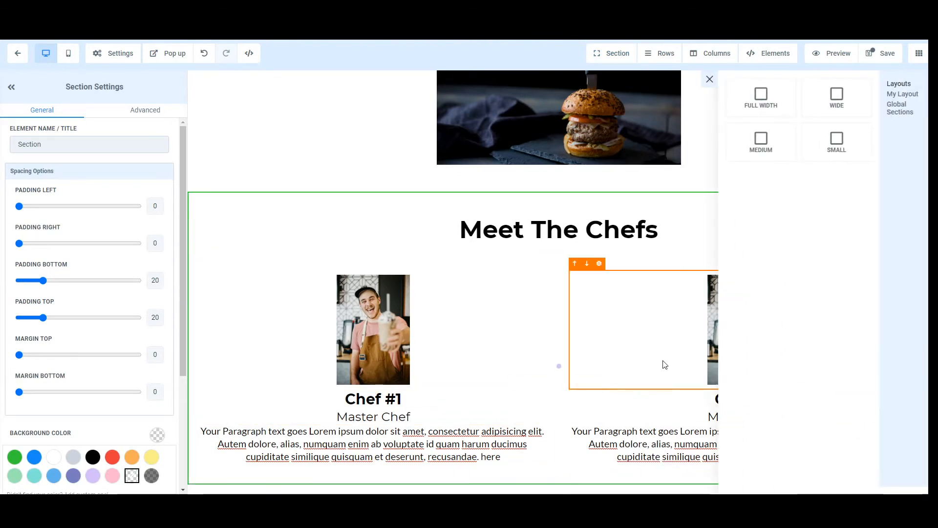
click(756, 111)
scroll(528, 455, down, 2)
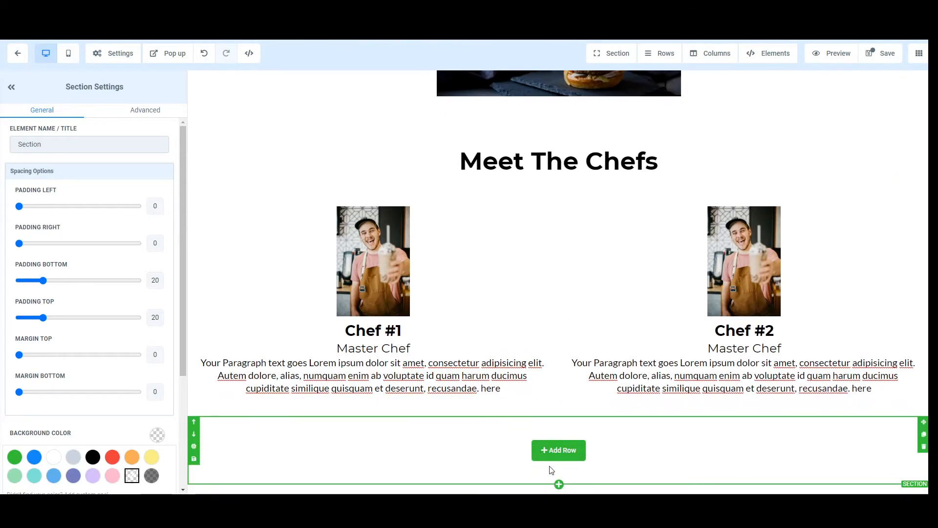
click(558, 449)
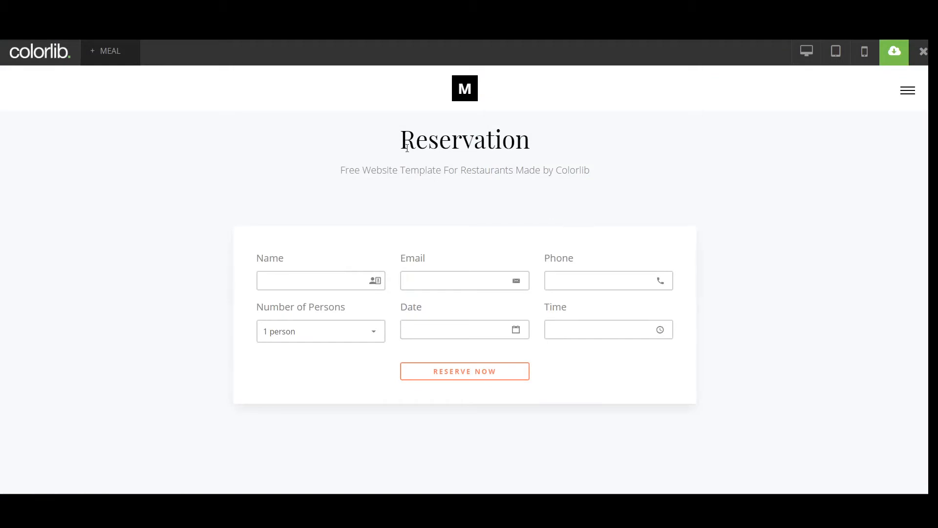
scroll(507, 166, up, 1)
drag(533, 186, 388, 201)
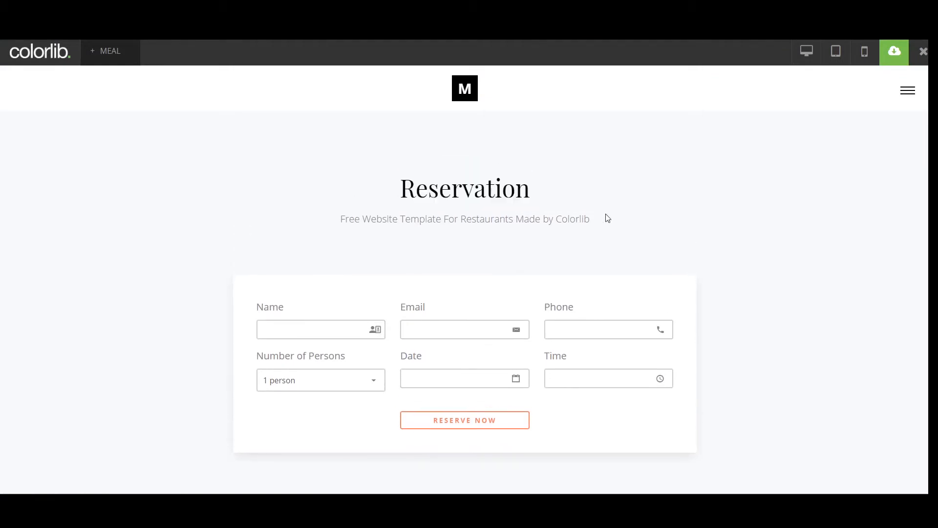
drag(607, 213, 317, 251)
scroll(602, 226, down, 3)
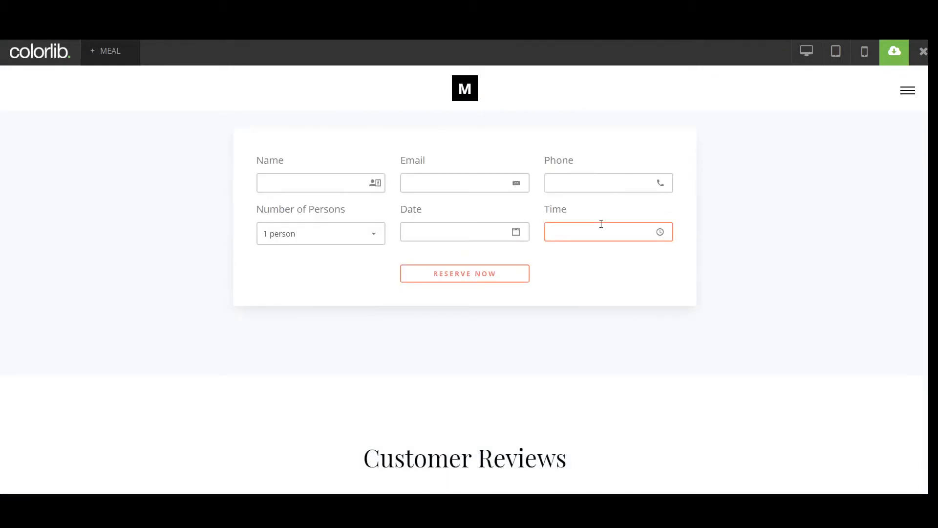
scroll(456, 298, up, 3)
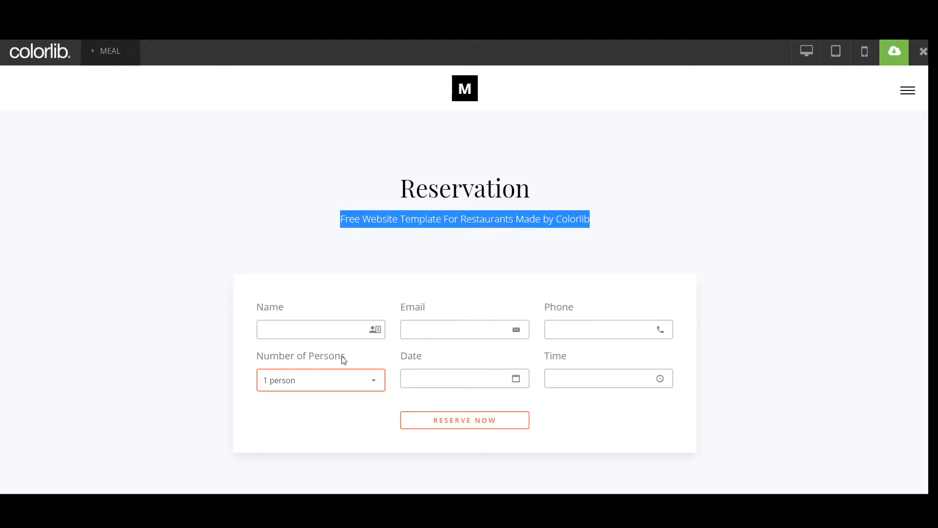
Step: Add a one-column row containing a headline and a sub-headline to the new section
click(519, 225)
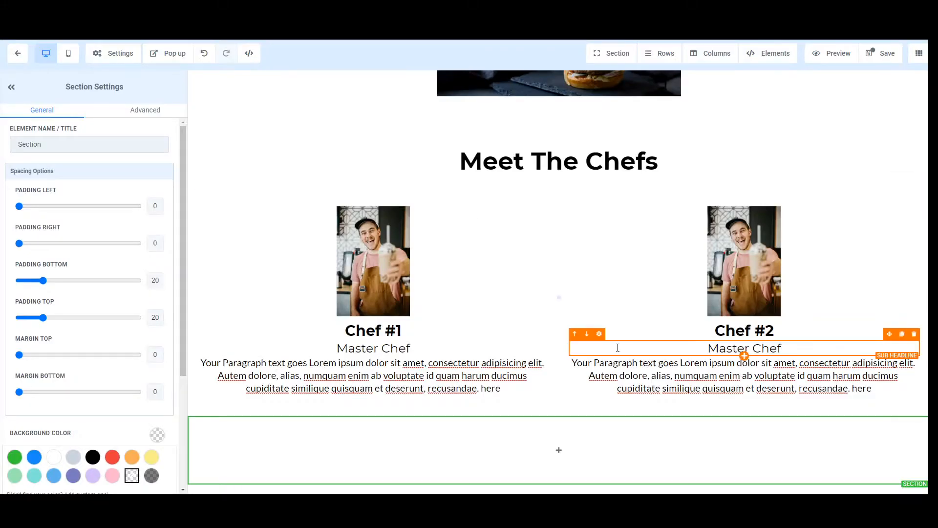
click(557, 448)
click(813, 131)
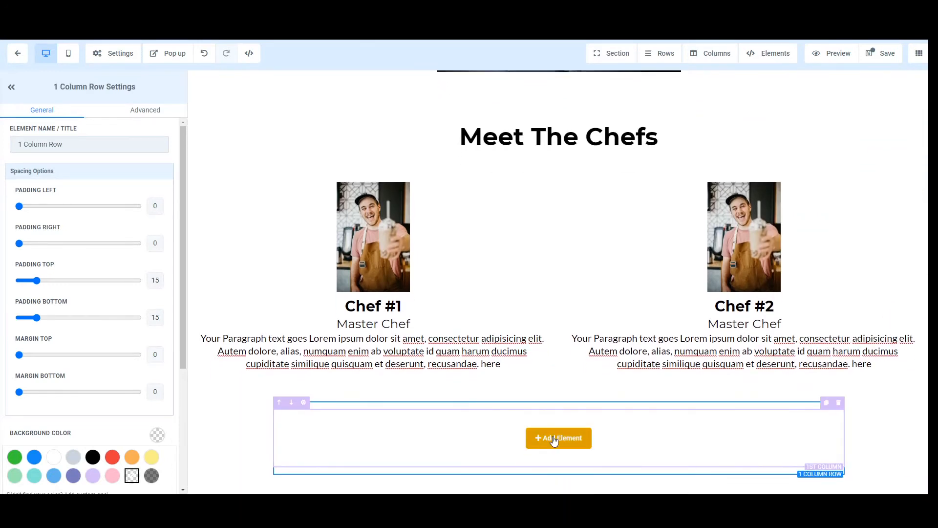
click(556, 440)
click(748, 146)
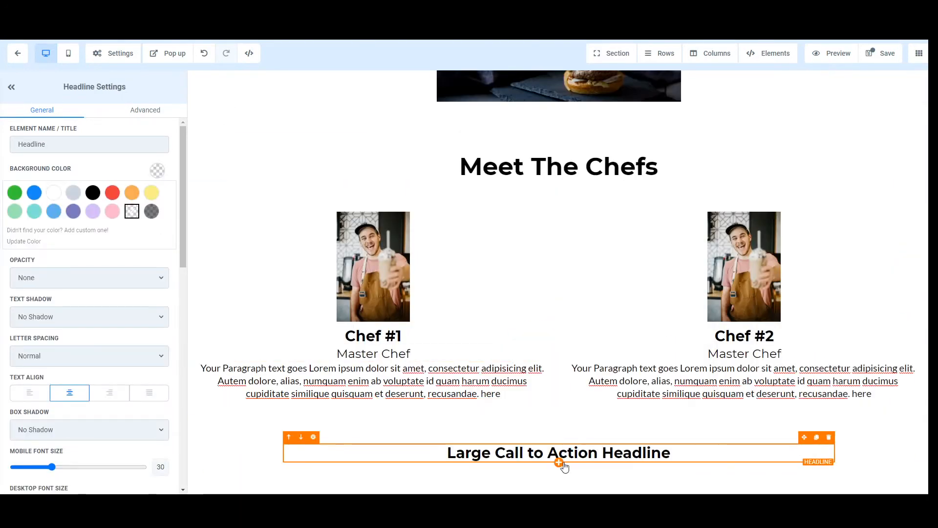
click(558, 472)
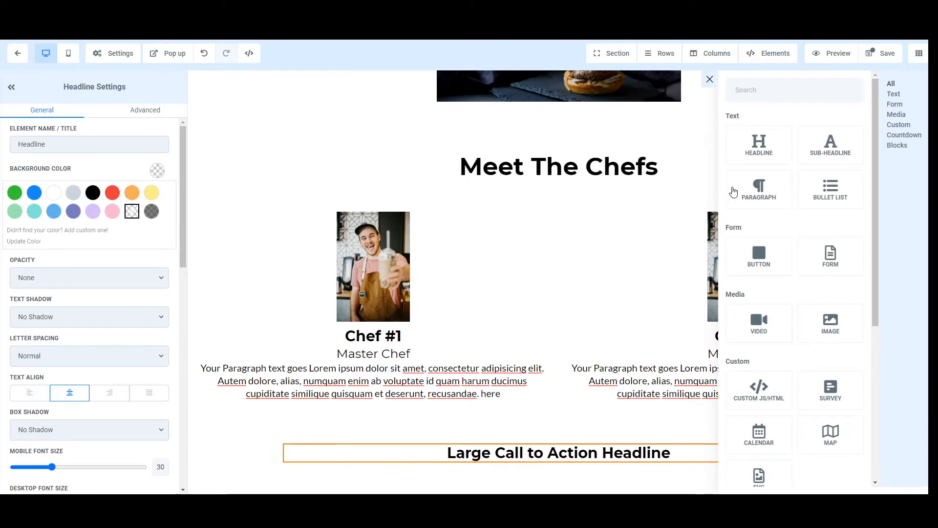
click(833, 142)
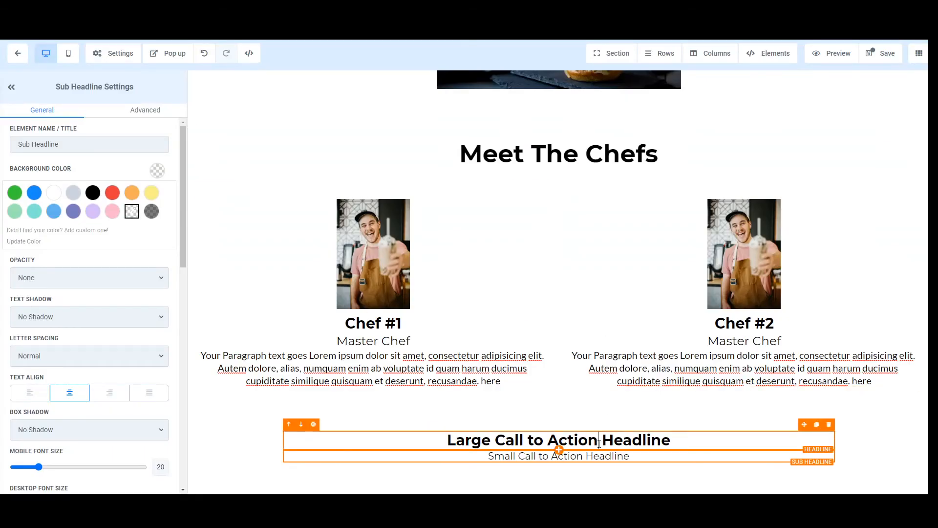
Step: Change the headline text to 'Reservation'
triple_click(593, 440)
text(Reservation)
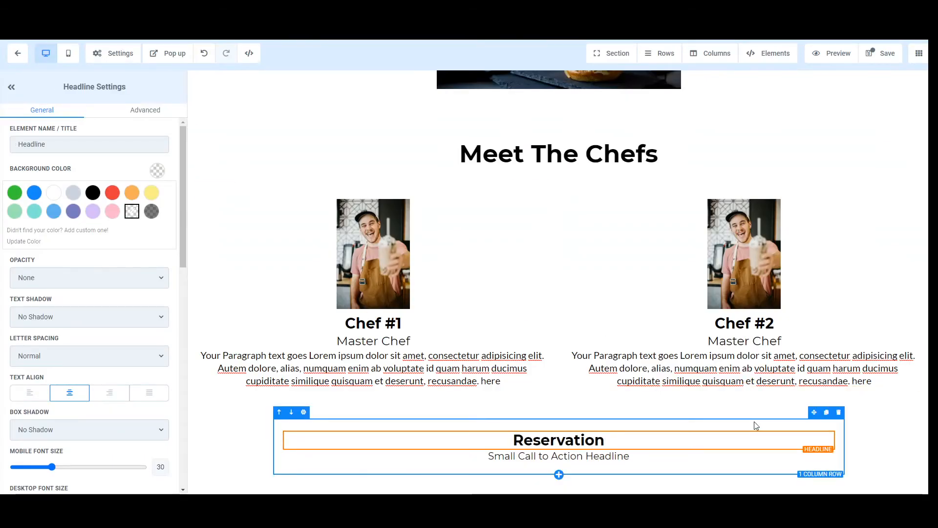
click(642, 456)
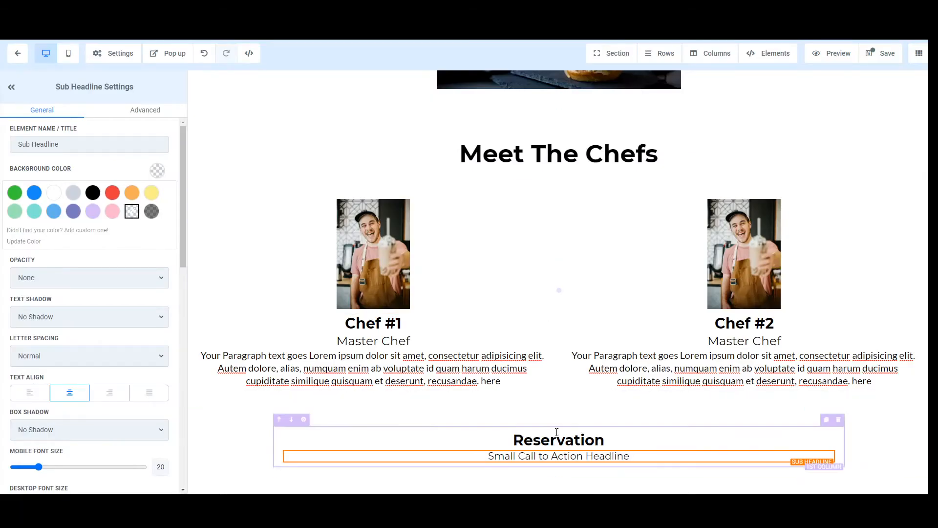
Step: Replace the sub-headline text with 'Reserve your table right below'
triple_click(555, 456)
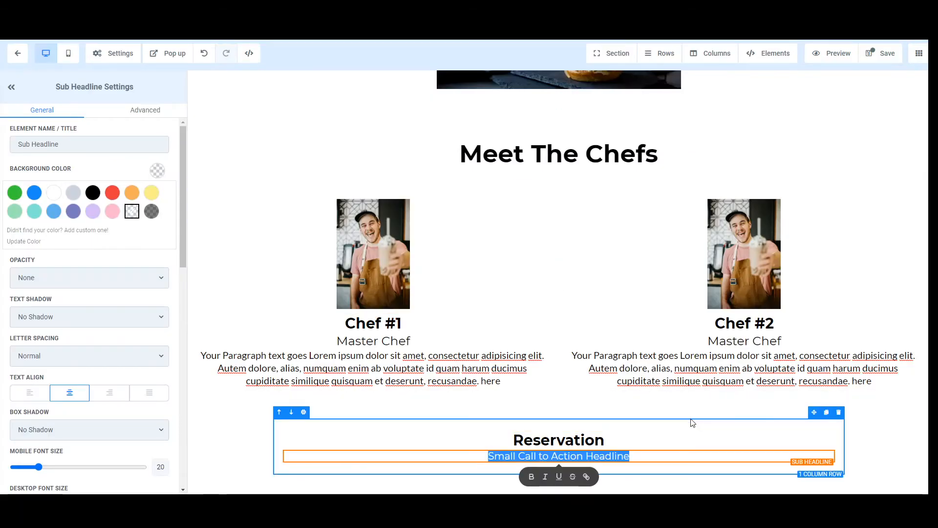
key(BackSpace)
text(Reserve )
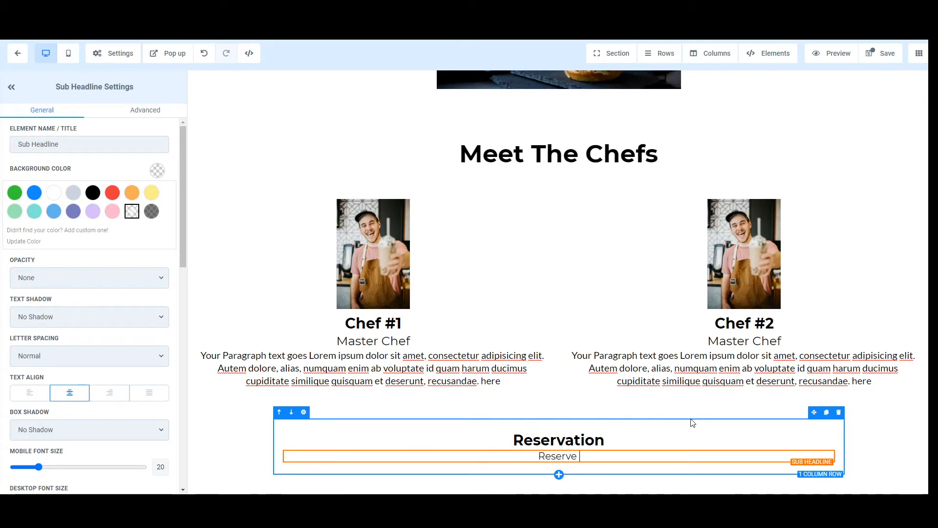
text(your table right below)
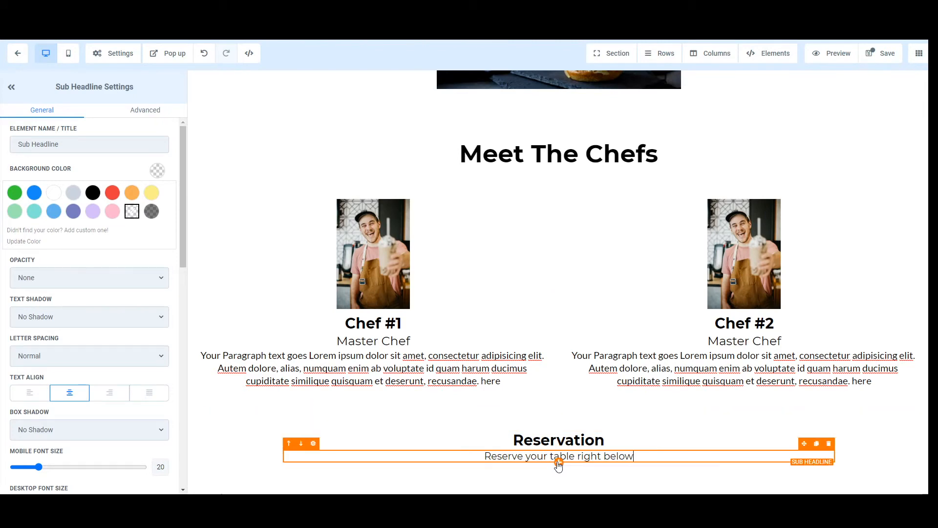
Step: Add a button element under the Reservation sub-headline
click(559, 467)
click(770, 268)
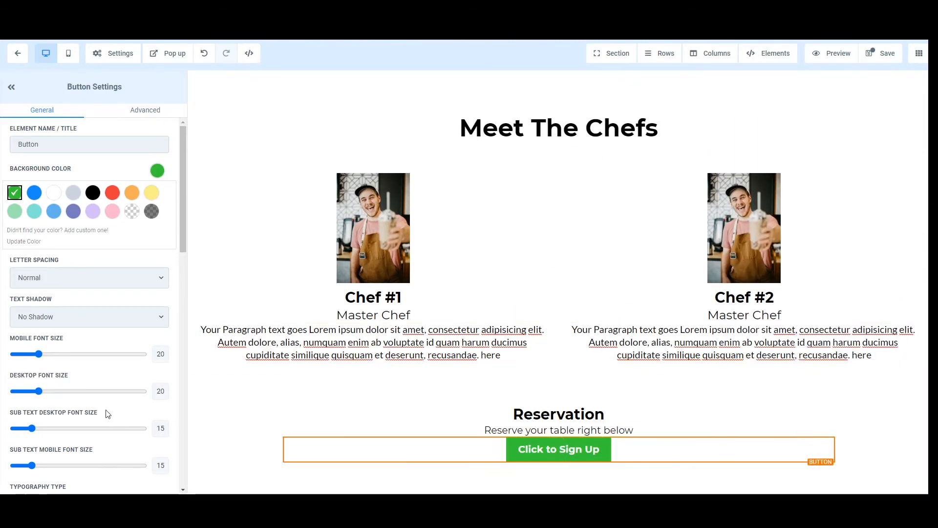
scroll(119, 416, down, 5)
Step: Give the Reservation headline and its sub-headline a bottom margin of 15
click(531, 429)
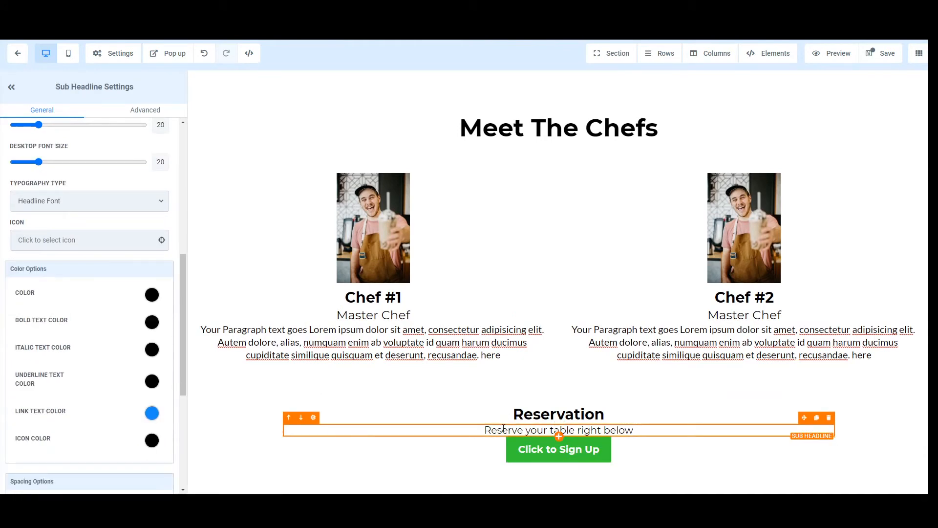
click(507, 416)
scroll(55, 417, down, 5)
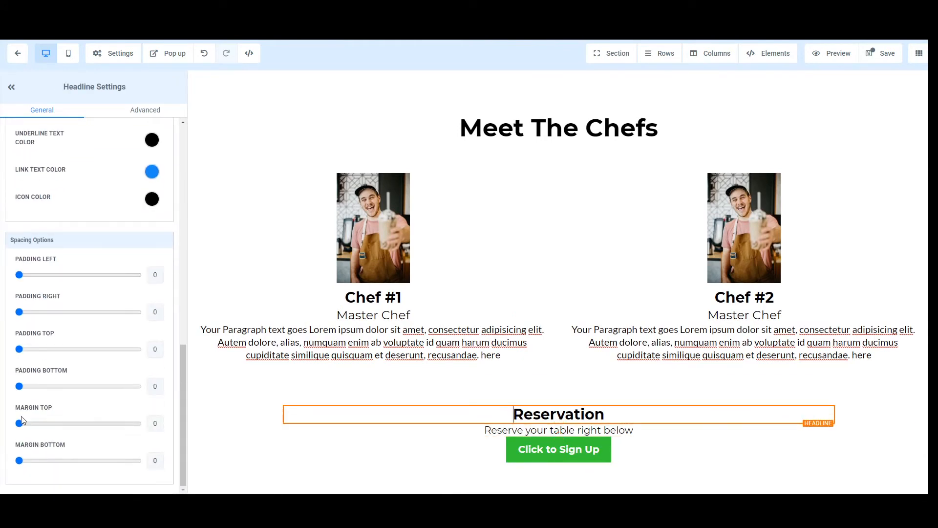
drag(19, 460, 37, 459)
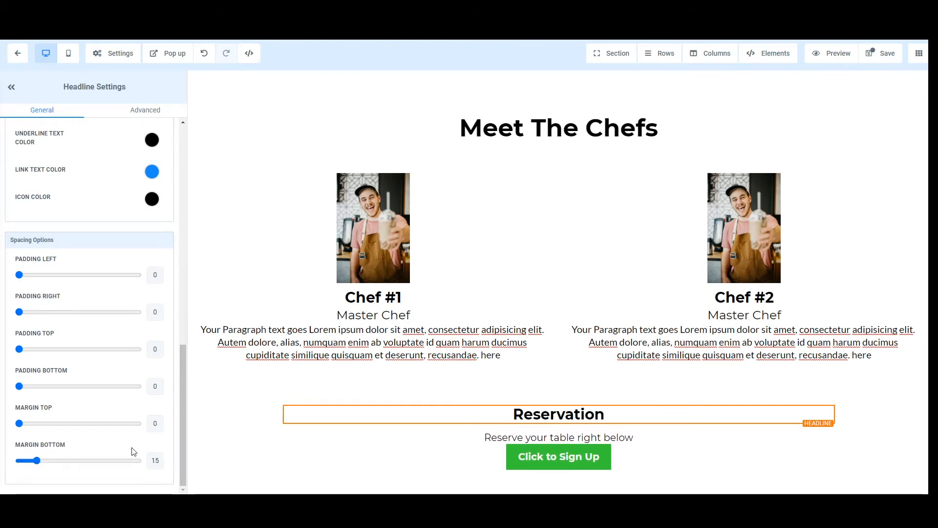
click(549, 436)
drag(19, 461, 39, 465)
scroll(557, 254, down, 1)
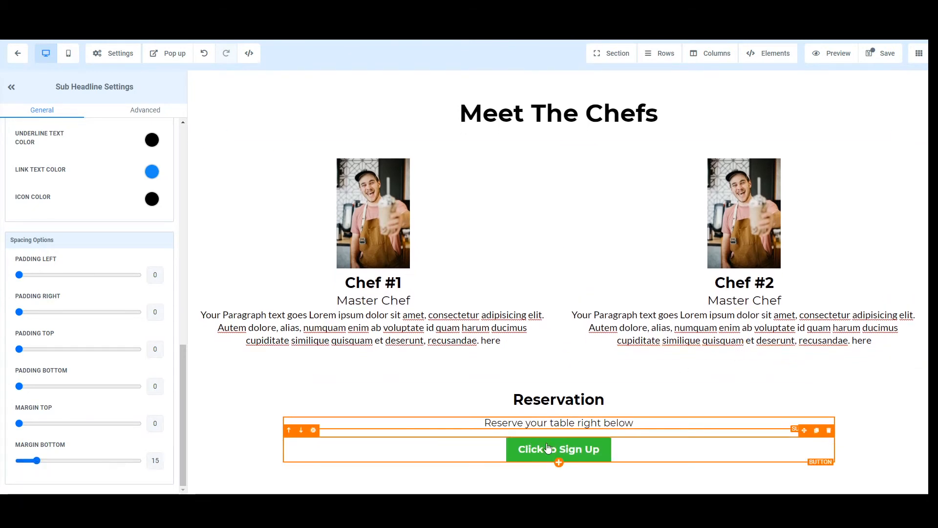
Step: Set the Reservation button's background colour to orange
click(557, 454)
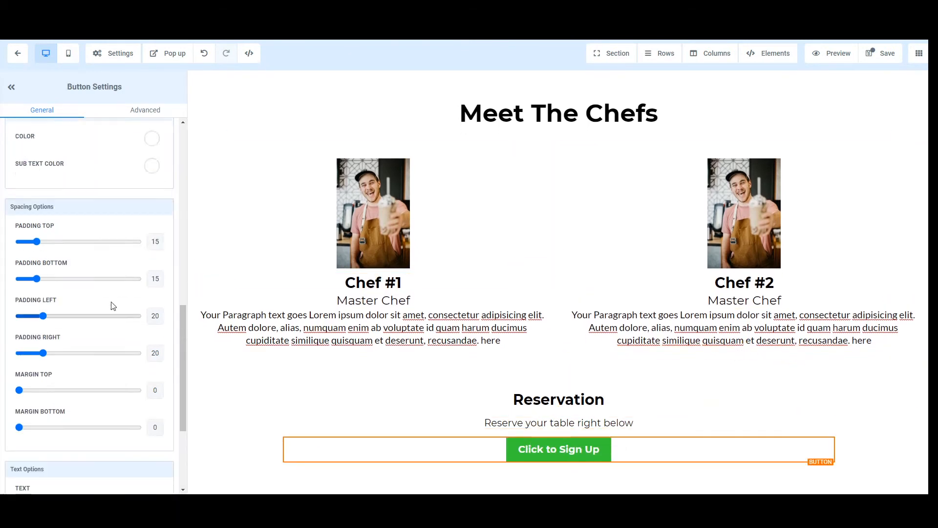
scroll(113, 306, up, 8)
click(130, 191)
scroll(142, 370, down, 5)
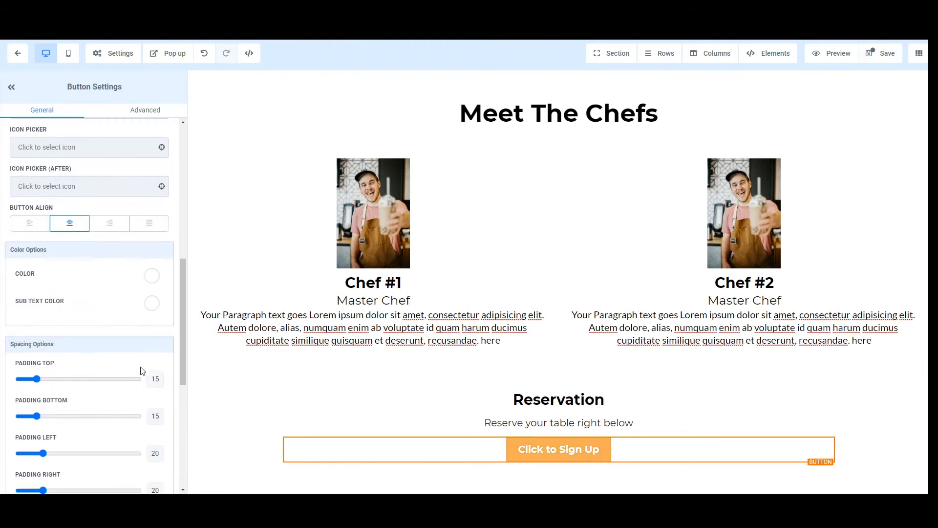
scroll(142, 371, down, 5)
Step: Label the button 'Contact Us Today!' with 'Click Here To Begin' as sub text
drag(96, 340, 3, 357)
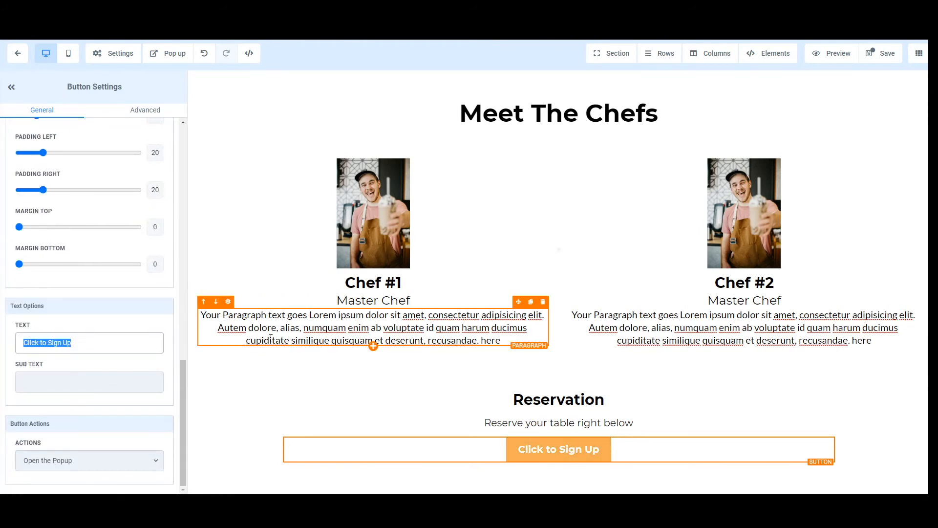
text(Contacy)
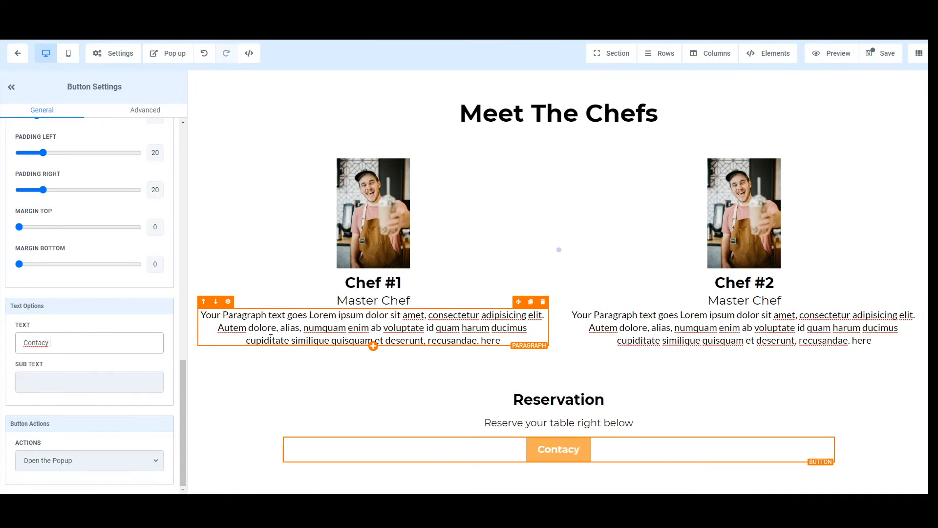
text(Us Today!)
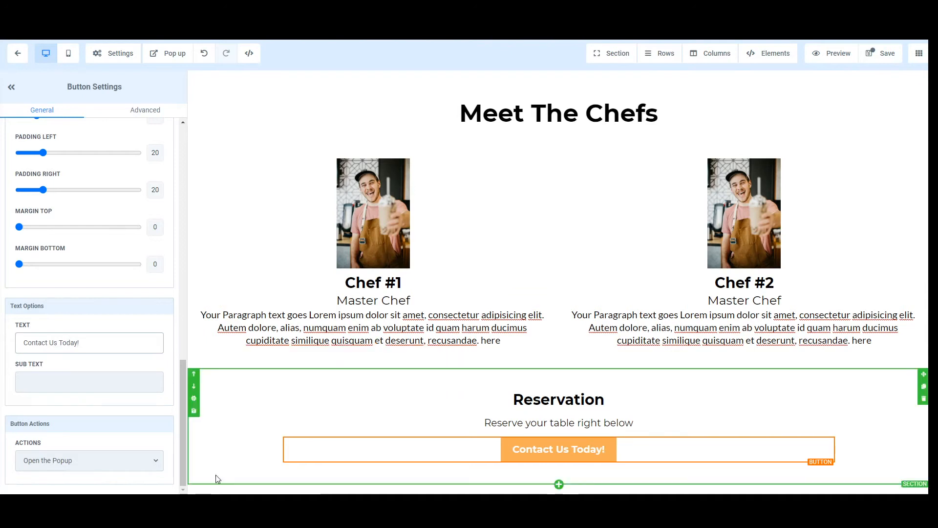
click(117, 383)
text(Click Here To Begin)
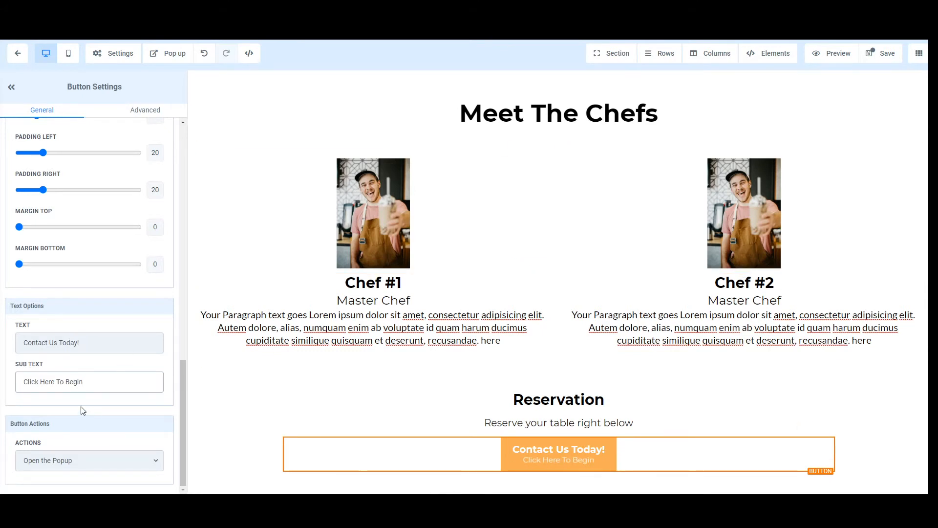
scroll(44, 303, up, 10)
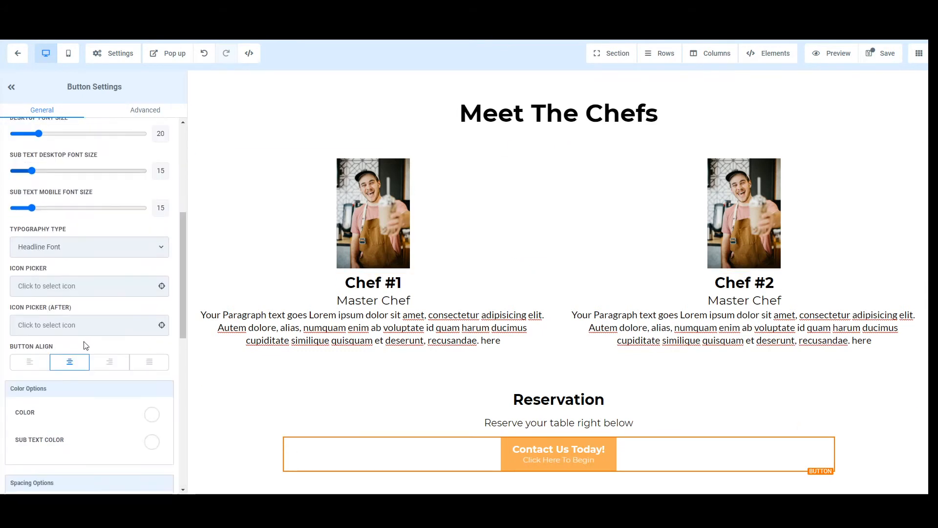
Step: Give the button the mobile-alt phone icon from the icon picker
click(33, 235)
click(75, 269)
text(phone)
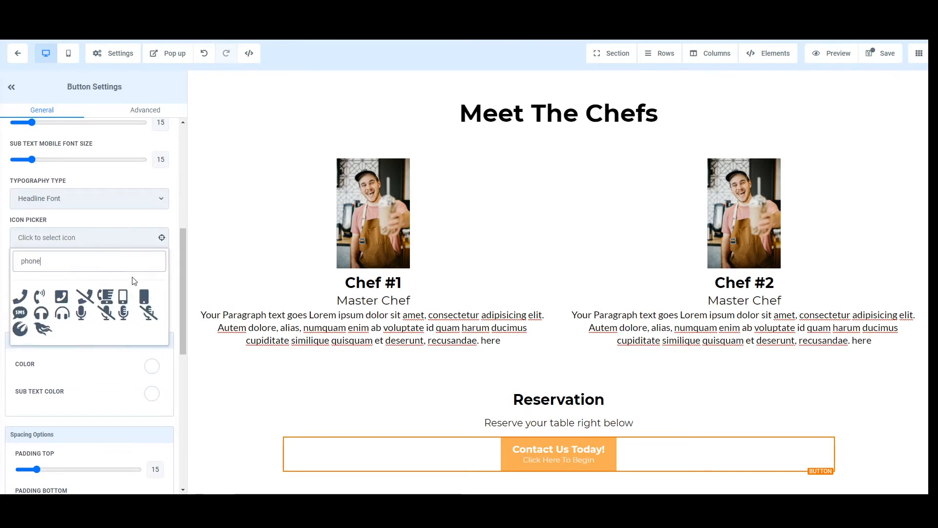
click(126, 298)
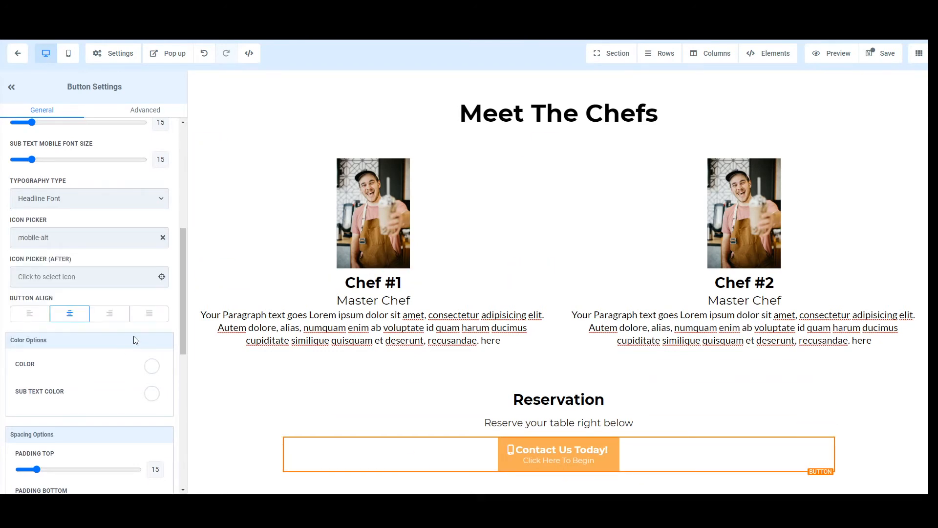
scroll(527, 469, down, 1)
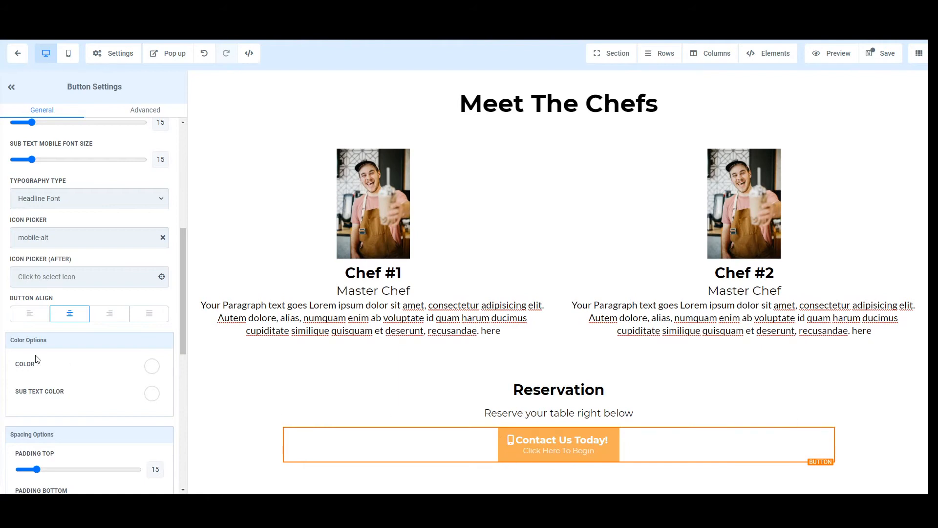
Step: Apply the Rocking (loop) button effect to the Contact Us Today! button
scroll(75, 373, down, 5)
scroll(76, 373, up, 5)
scroll(77, 373, up, 6)
click(146, 111)
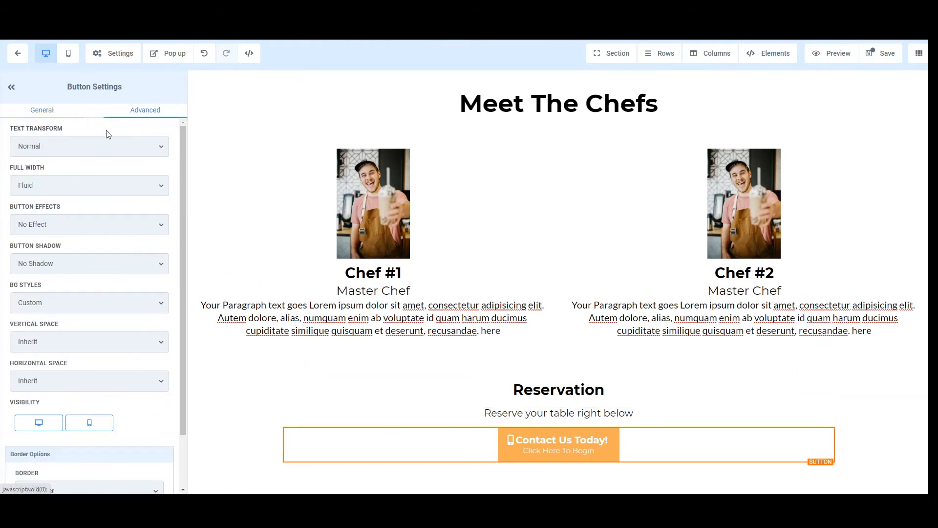
click(80, 225)
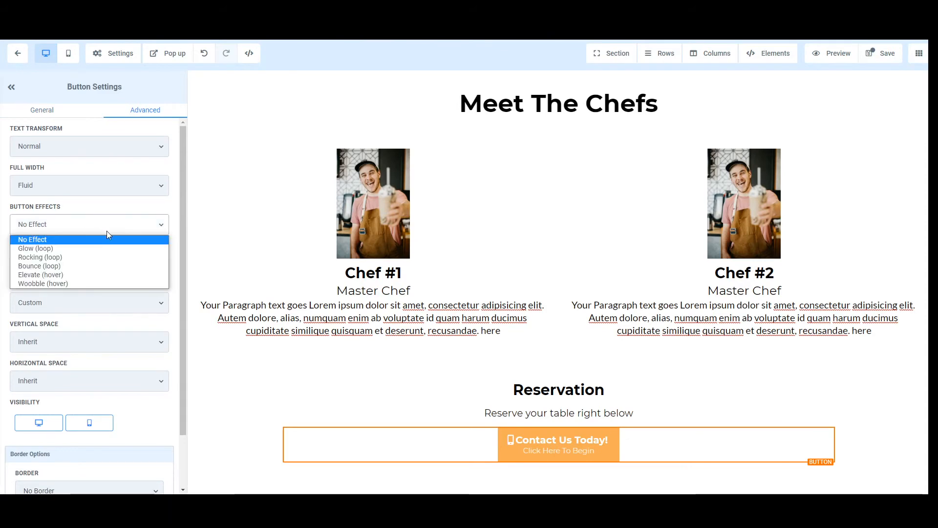
click(73, 258)
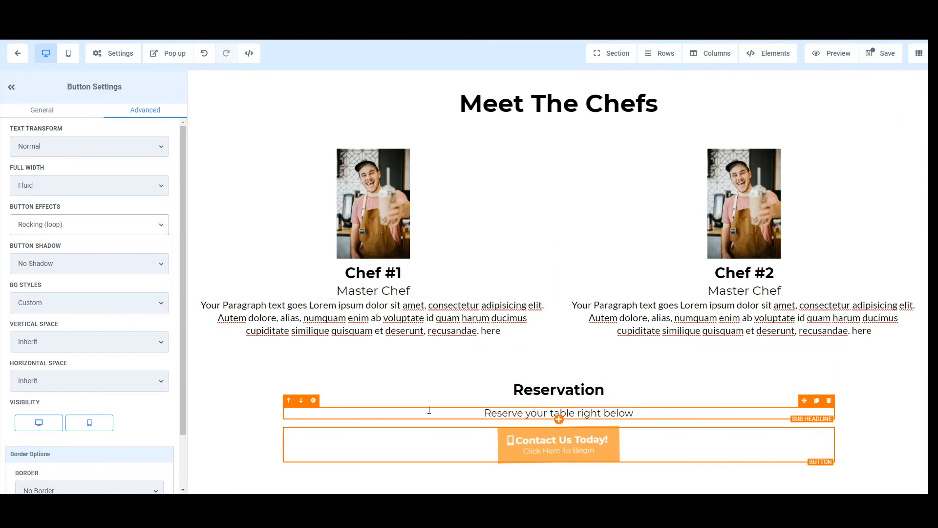
Step: Make the hero's Reserve A Table button scroll to the Reservation button
scroll(662, 442, up, 5)
scroll(662, 443, up, 5)
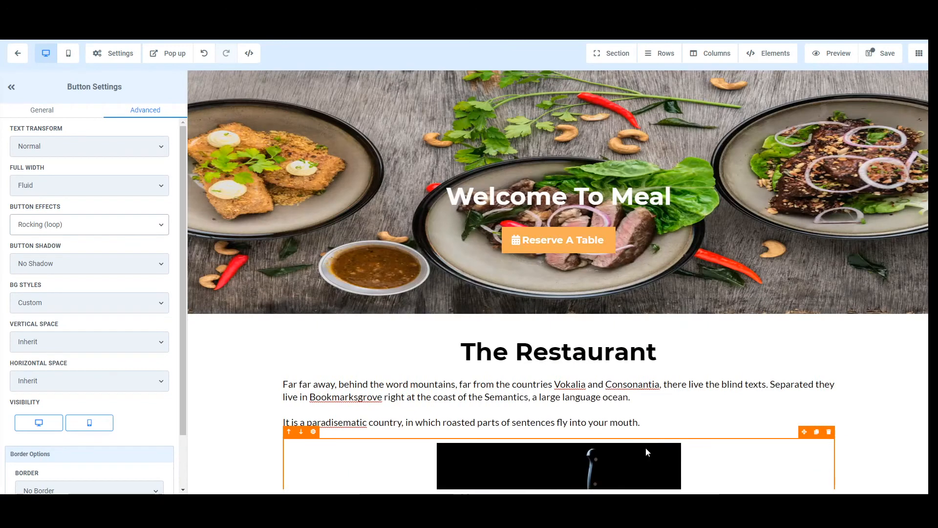
click(459, 236)
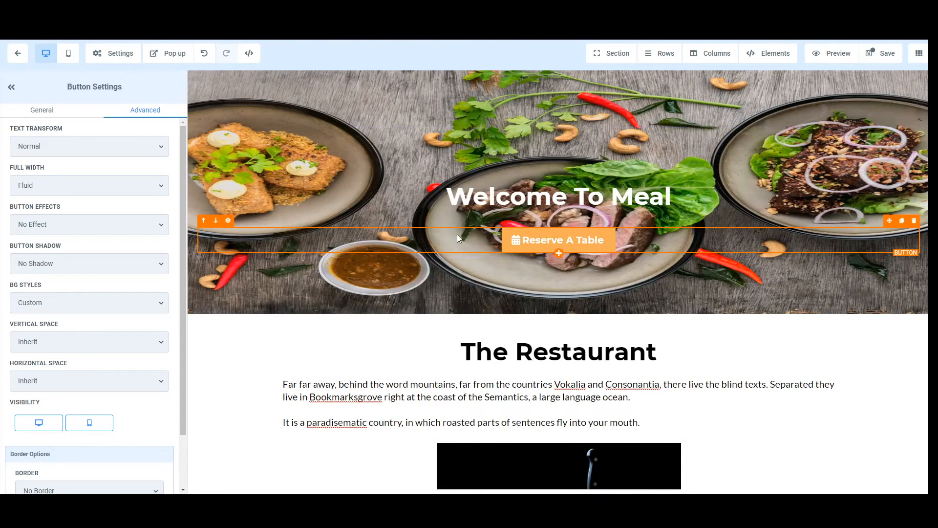
scroll(93, 336, down, 2)
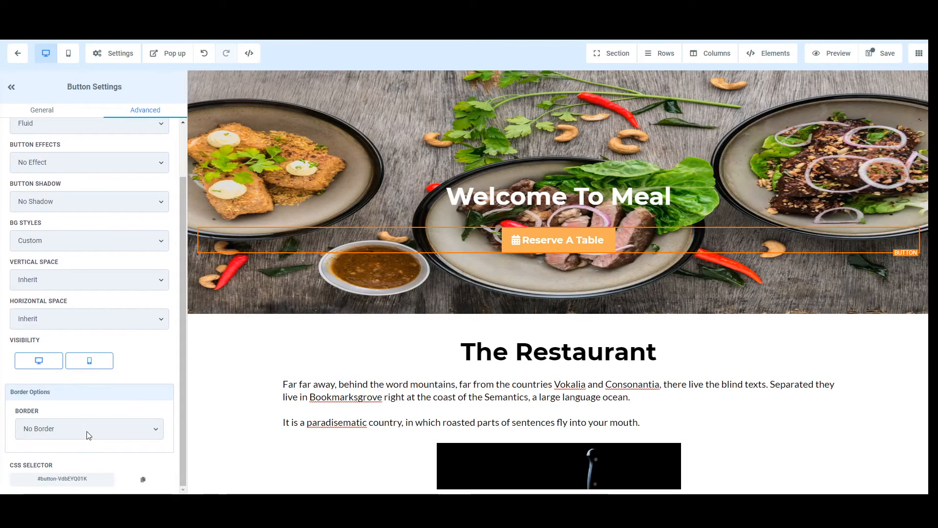
scroll(88, 404, up, 2)
click(58, 113)
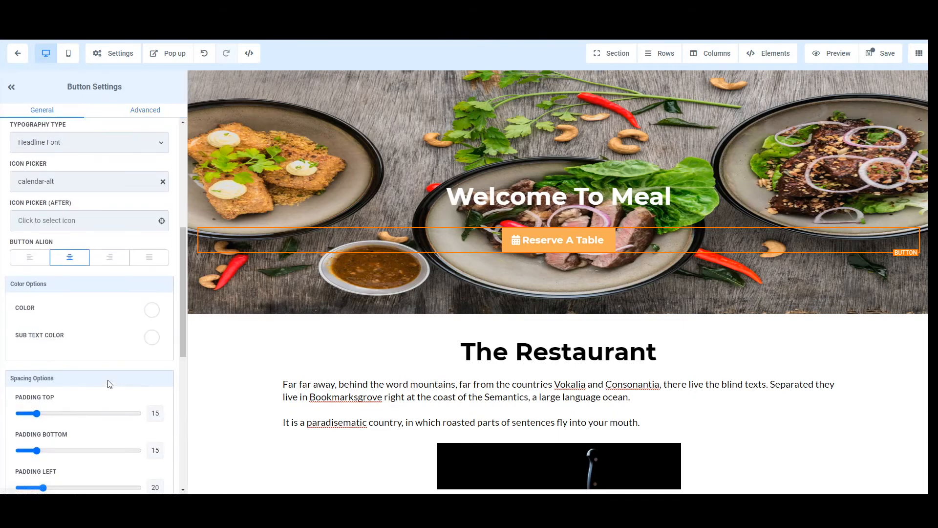
scroll(109, 381, down, 7)
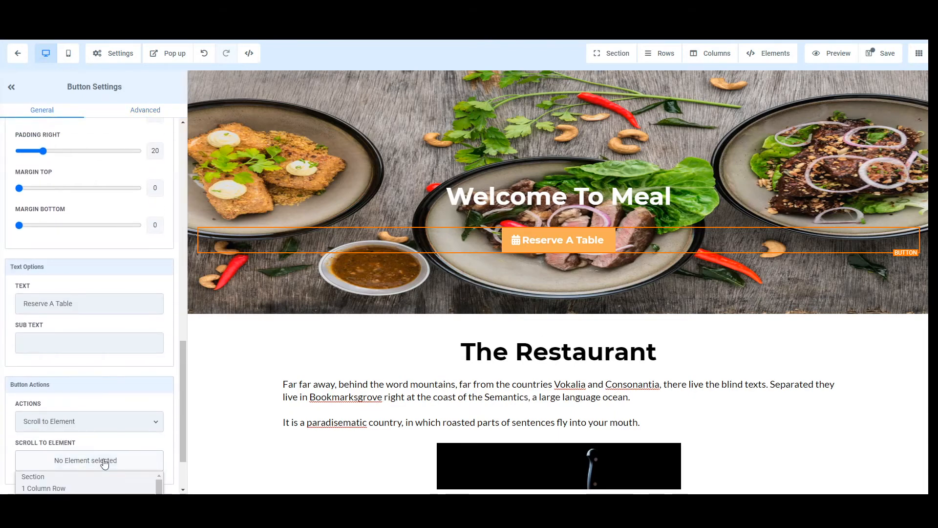
click(104, 463)
scroll(105, 440, down, 5)
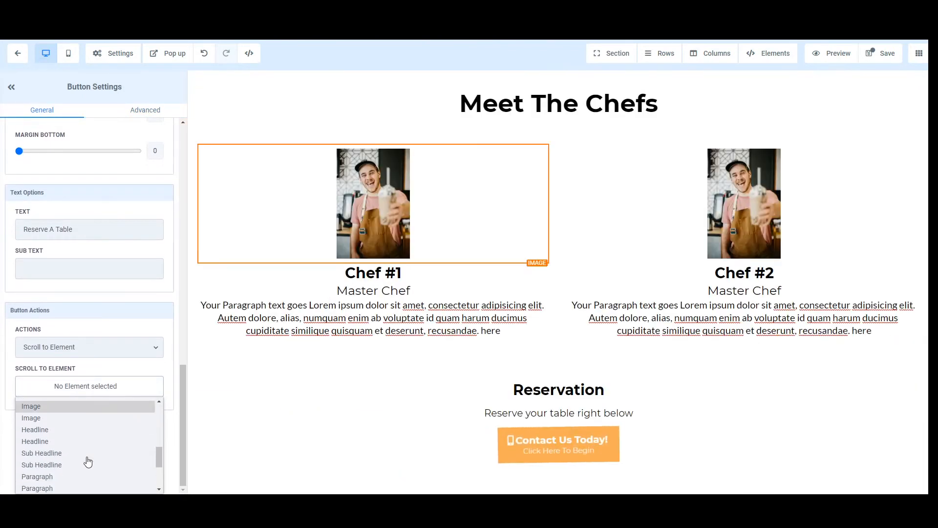
scroll(88, 462, down, 3)
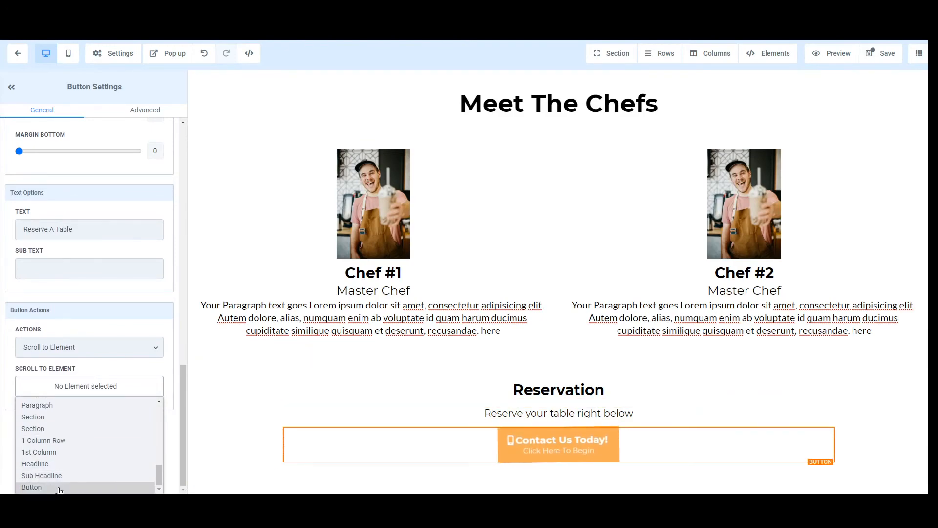
click(60, 488)
scroll(178, 353, up, 15)
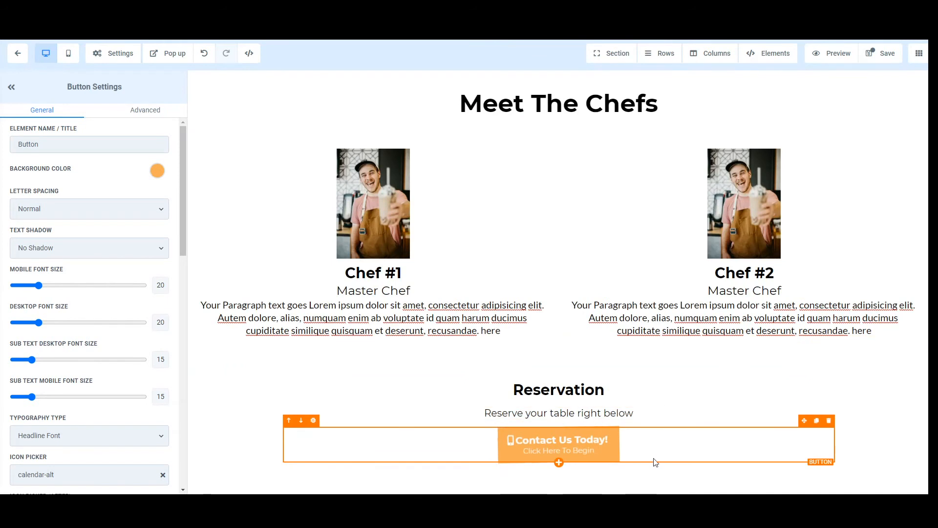
Step: Change the Contact Us Today! button's click action to Go to website URL
scroll(130, 434, down, 15)
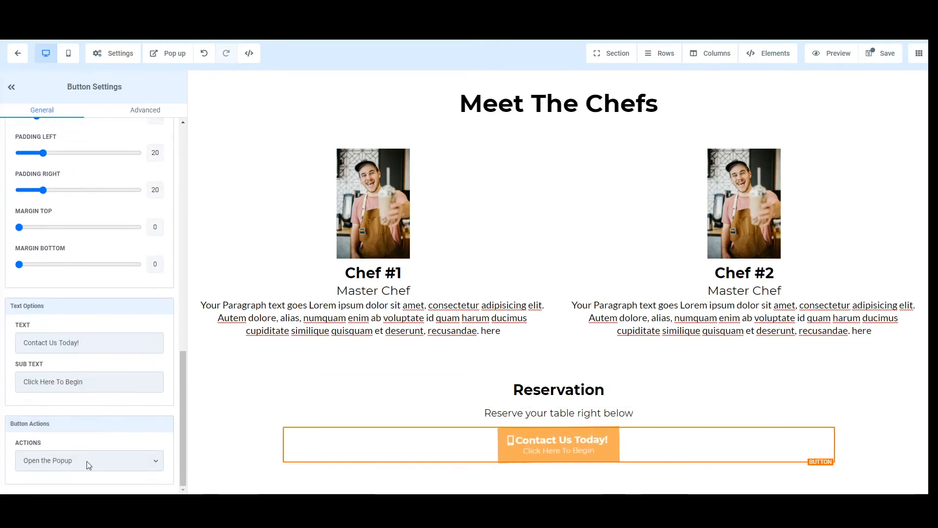
click(89, 464)
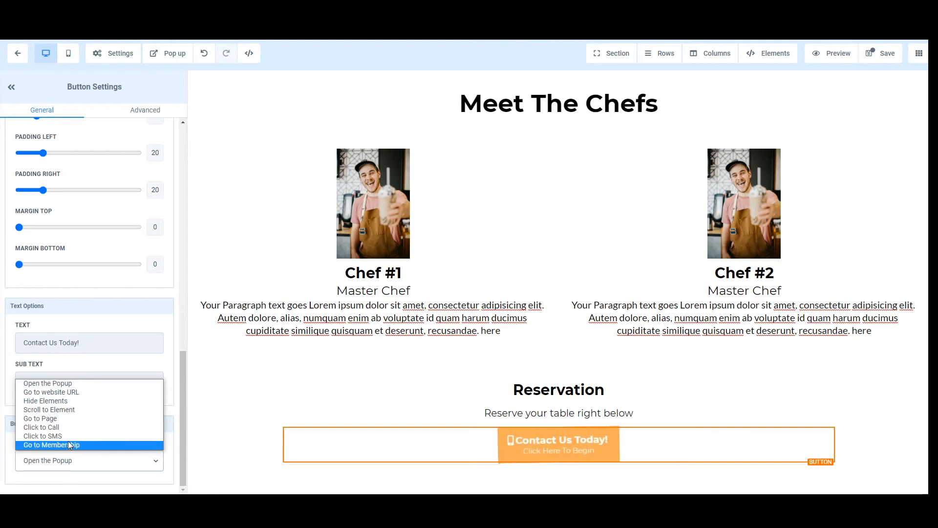
click(69, 427)
scroll(104, 430, down, 1)
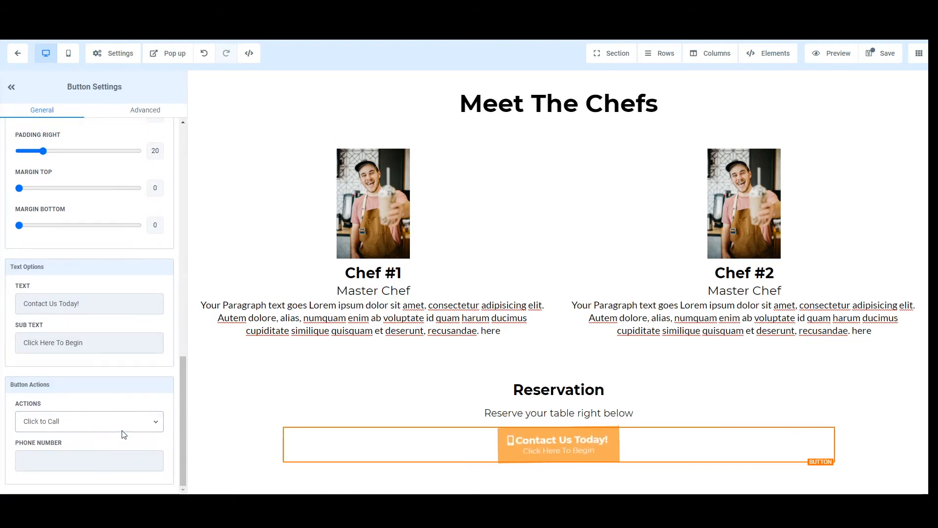
click(126, 423)
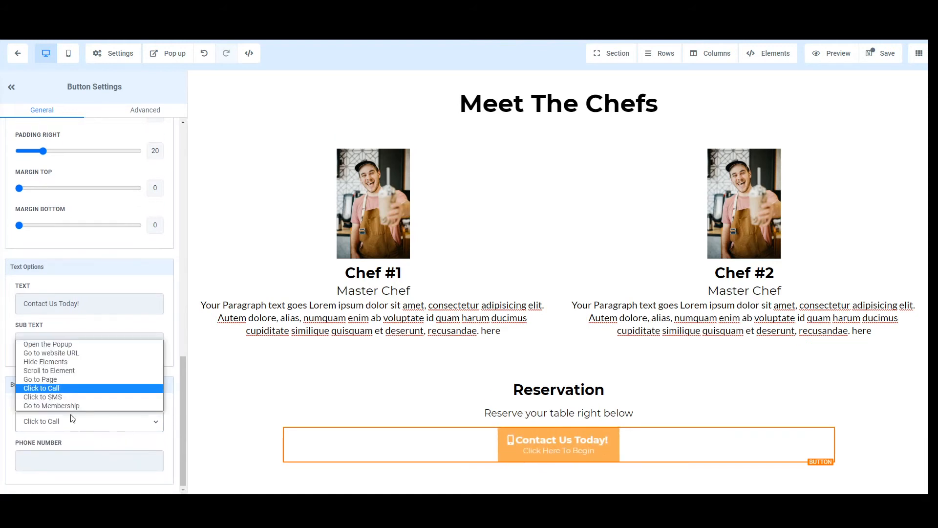
click(85, 359)
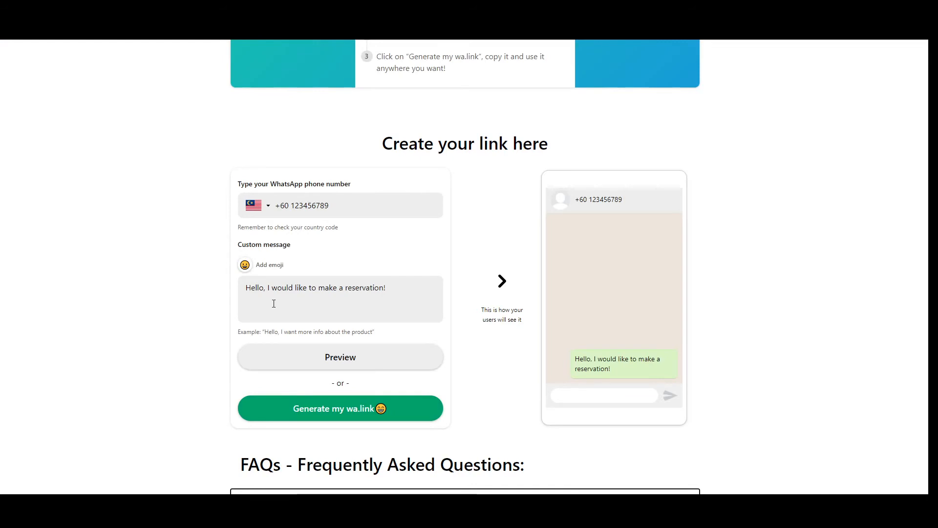
click(300, 411)
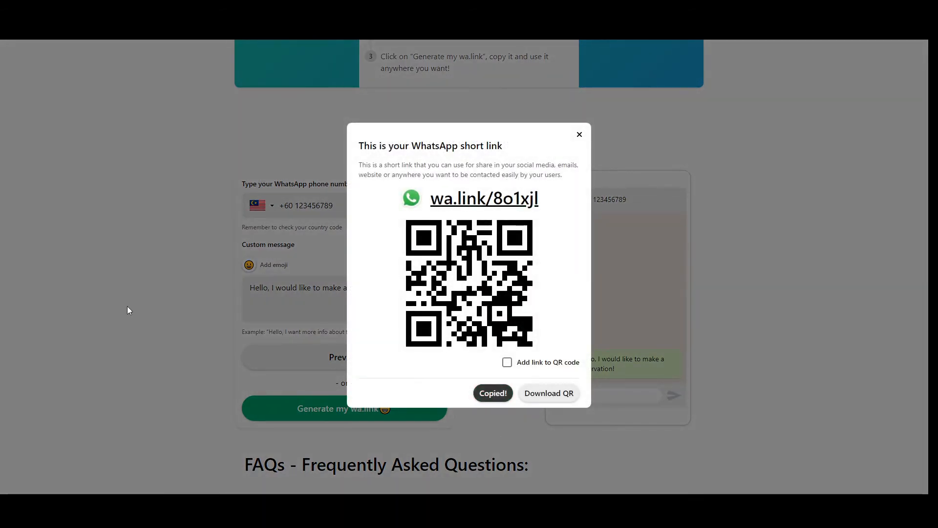
click(197, 290)
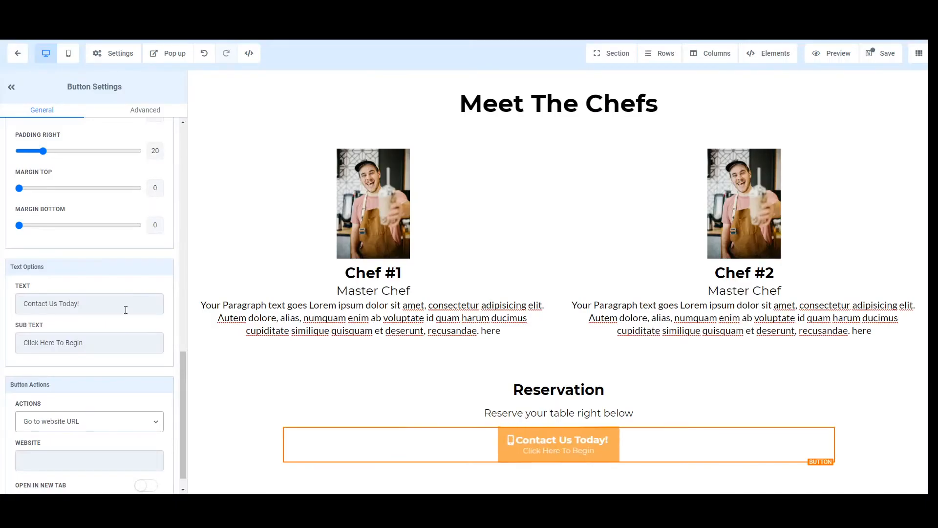
scroll(87, 434, down, 1)
click(86, 434)
text(https://wa.link/8o1xjl)
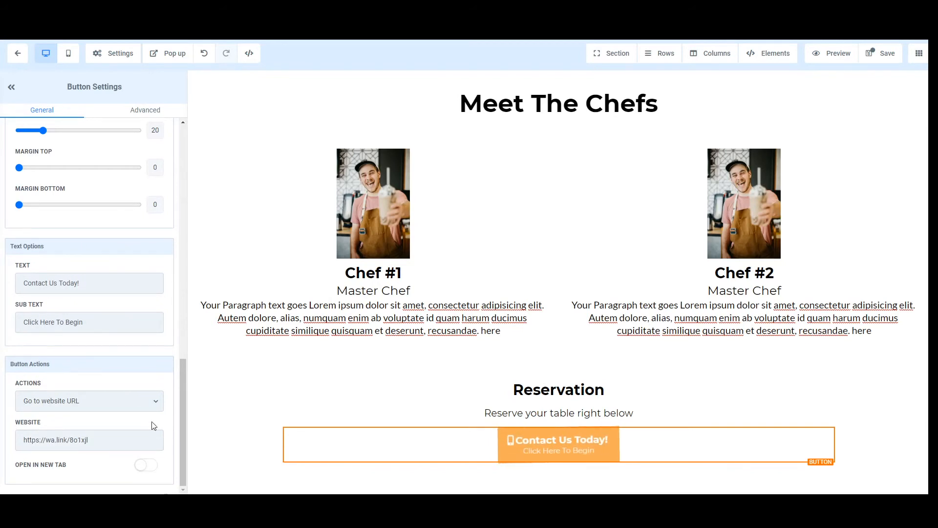
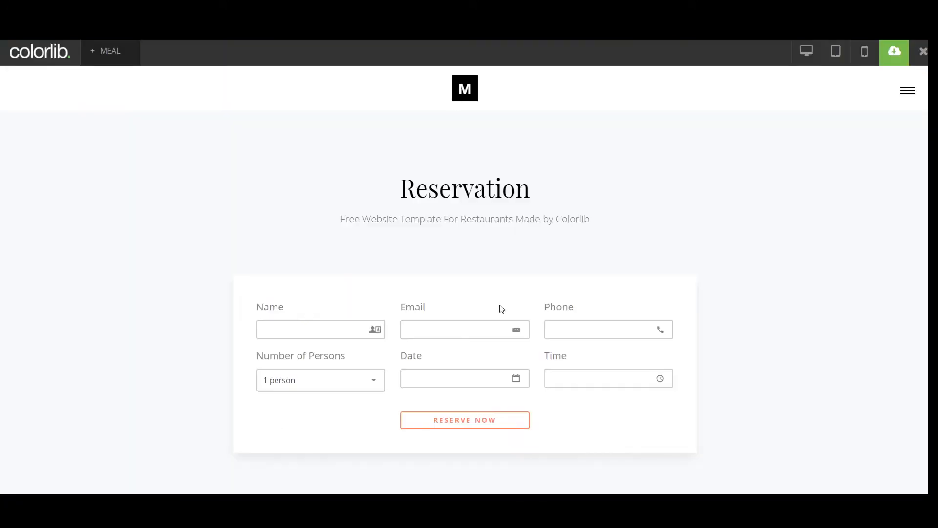
Step: Review the notes listing the page sections against the Colorlib template
scroll(498, 313, down, 10)
scroll(228, 281, up, 7)
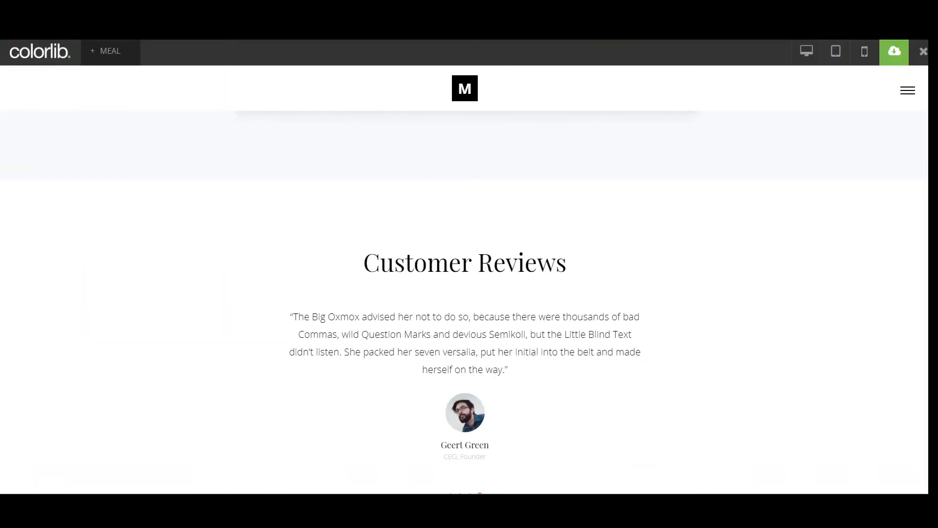
click(293, 506)
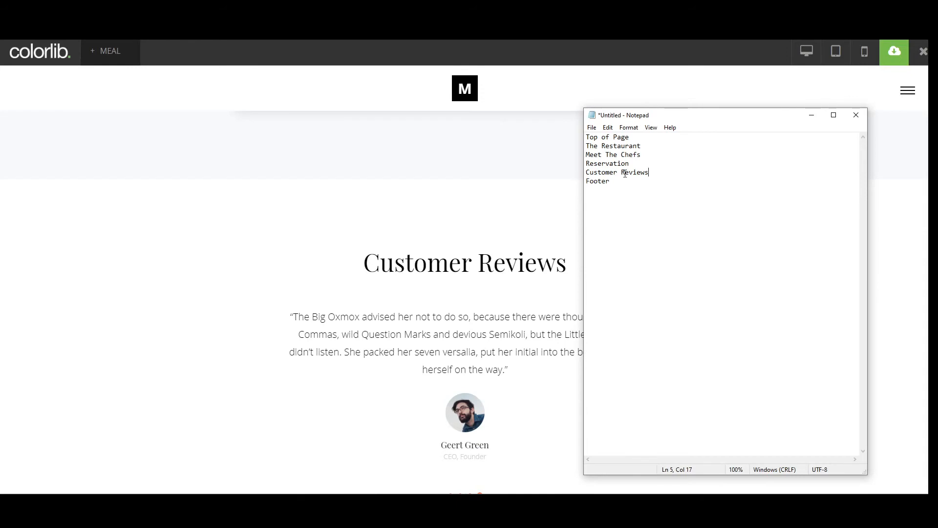
scroll(338, 290, down, 4)
scroll(244, 342, up, 2)
click(132, 389)
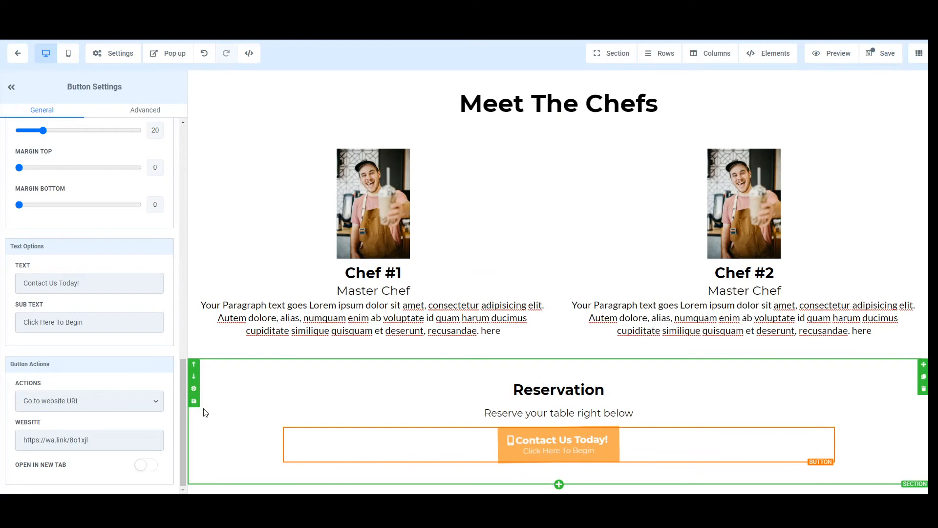
Step: Add a full-width section with a one-column row below Reservation
click(219, 412)
click(617, 53)
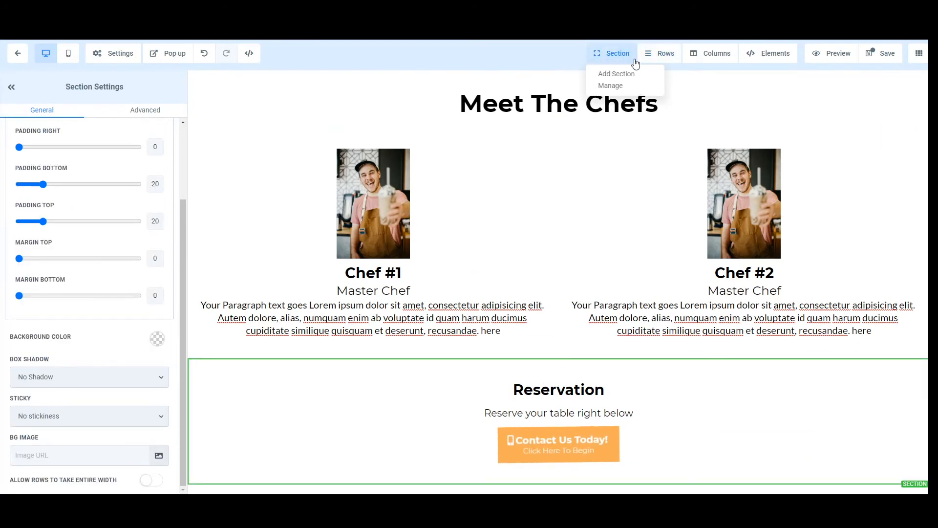
click(786, 105)
scroll(490, 253, down, 3)
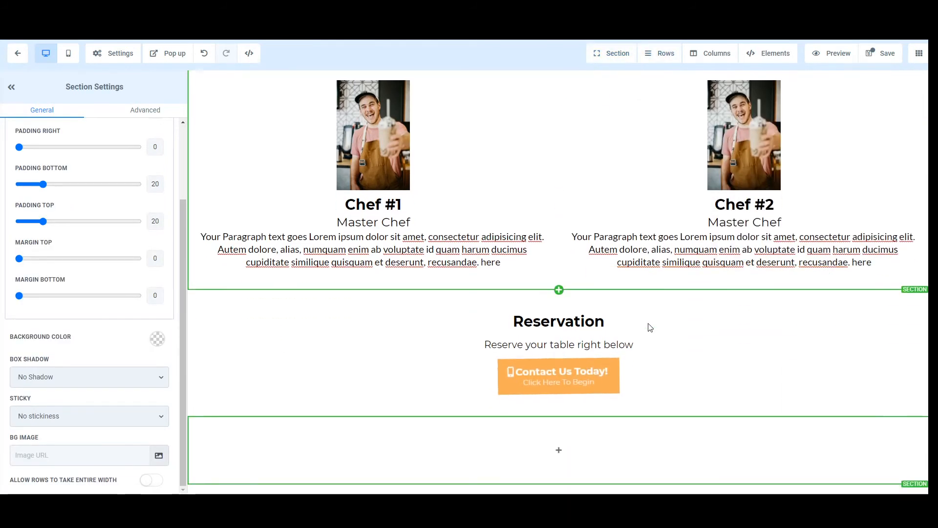
click(552, 461)
click(813, 128)
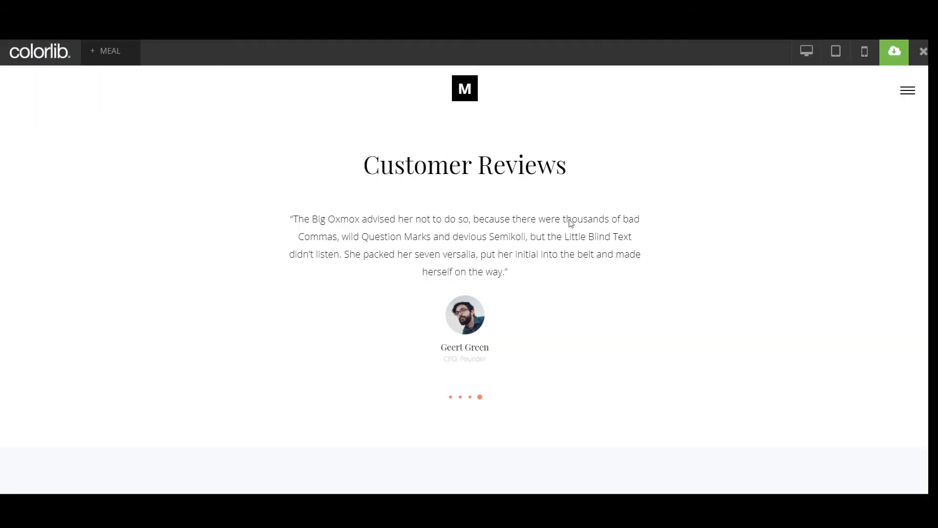
scroll(572, 279, up, 2)
scroll(442, 235, down, 3)
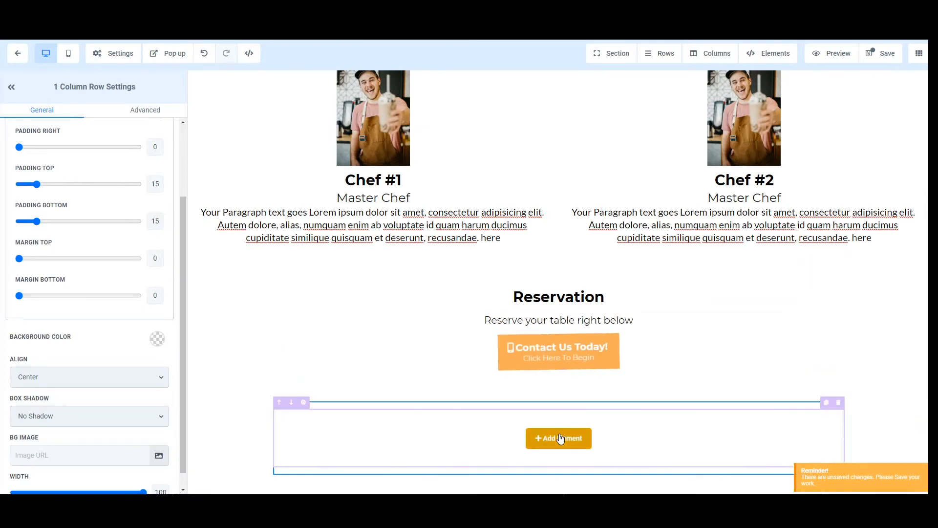
Step: Put a headline and a paragraph in the new column, discarding a stray sub headline
click(559, 437)
click(774, 146)
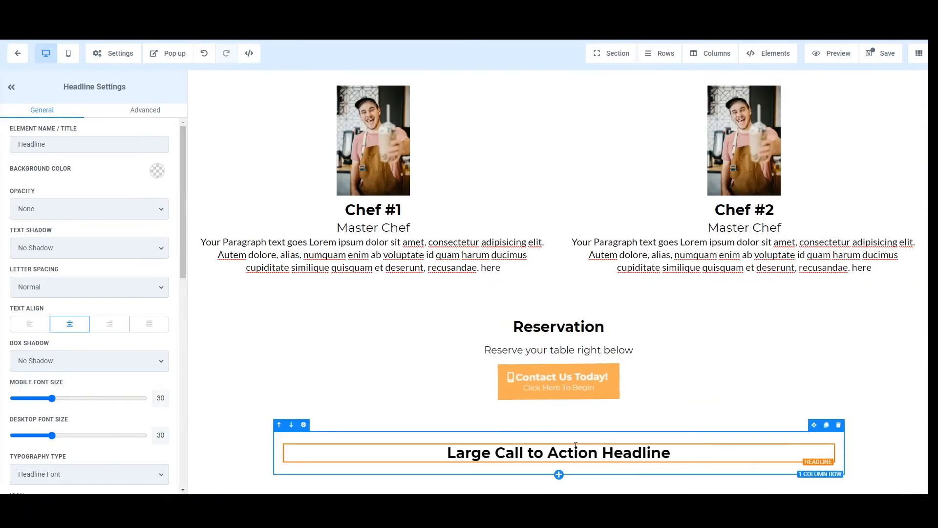
click(560, 467)
click(831, 144)
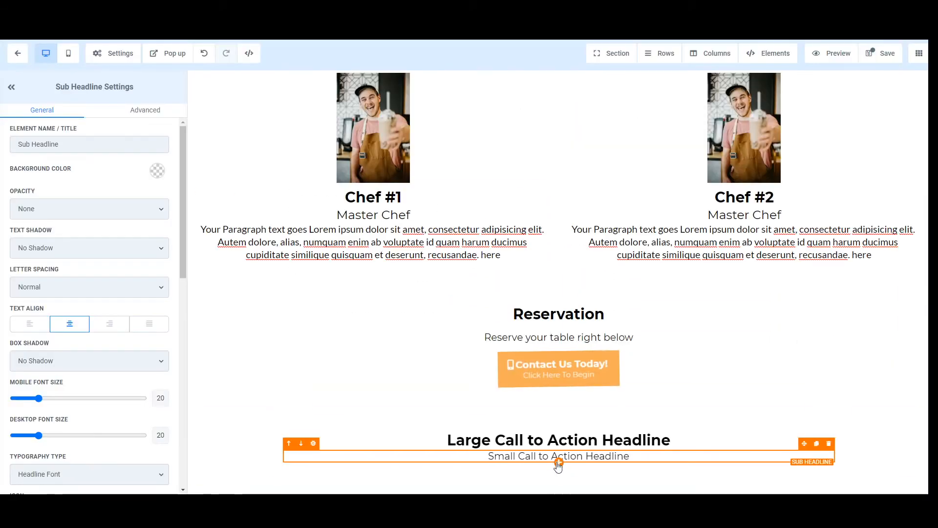
click(829, 444)
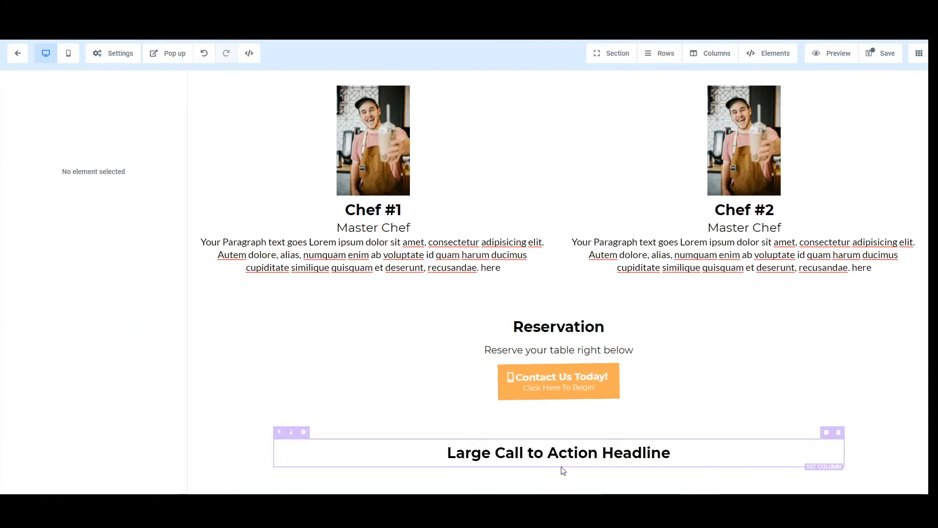
click(560, 456)
click(558, 464)
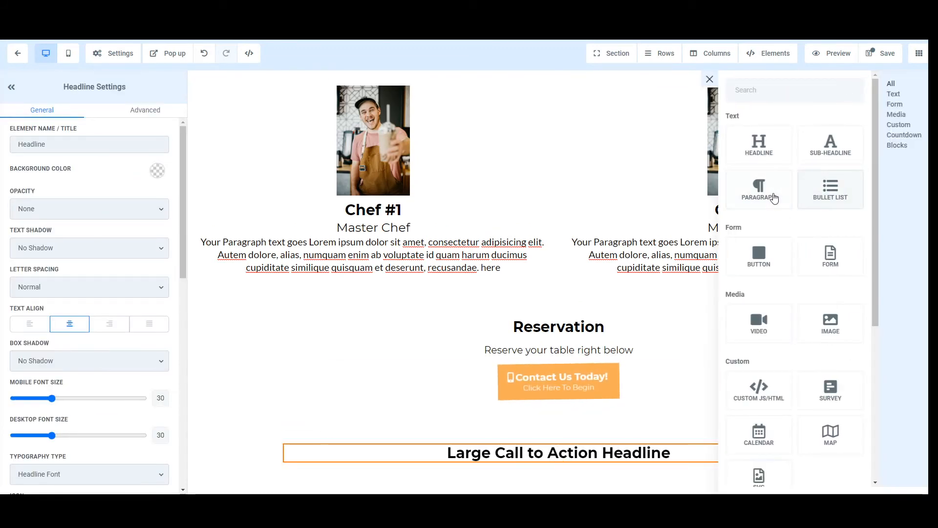
click(767, 194)
Step: Set the paragraph's font size to 20 and add about 19 margin below the headline
scroll(88, 293, down, 5)
scroll(39, 244, up, 1)
drag(31, 240, 39, 245)
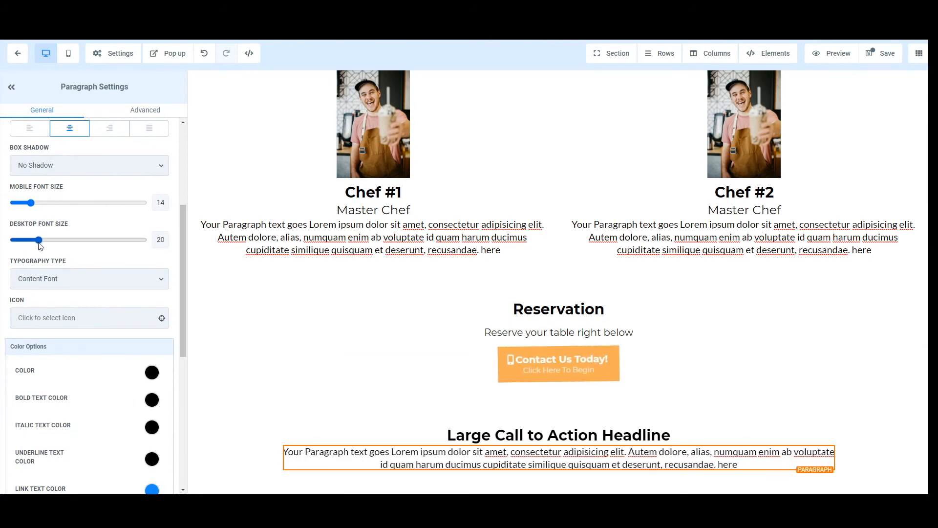
drag(31, 203, 38, 206)
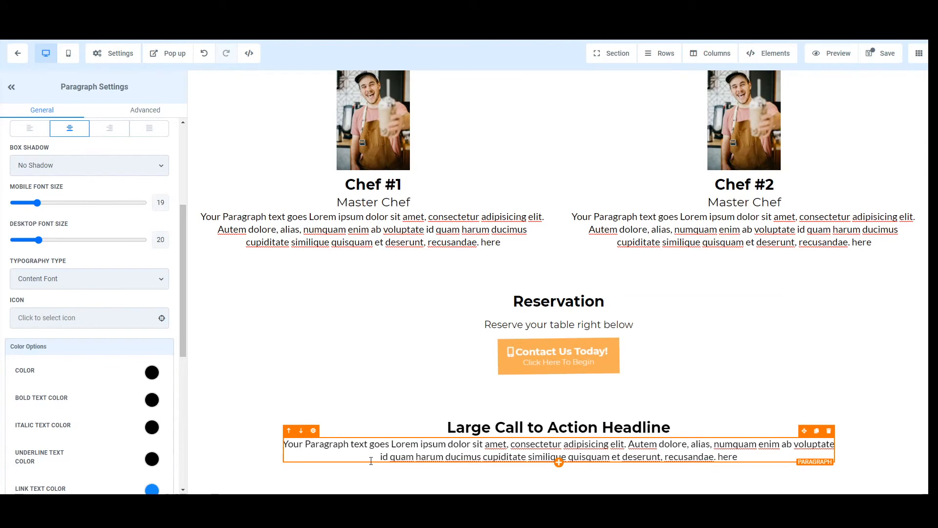
scroll(140, 391, down, 7)
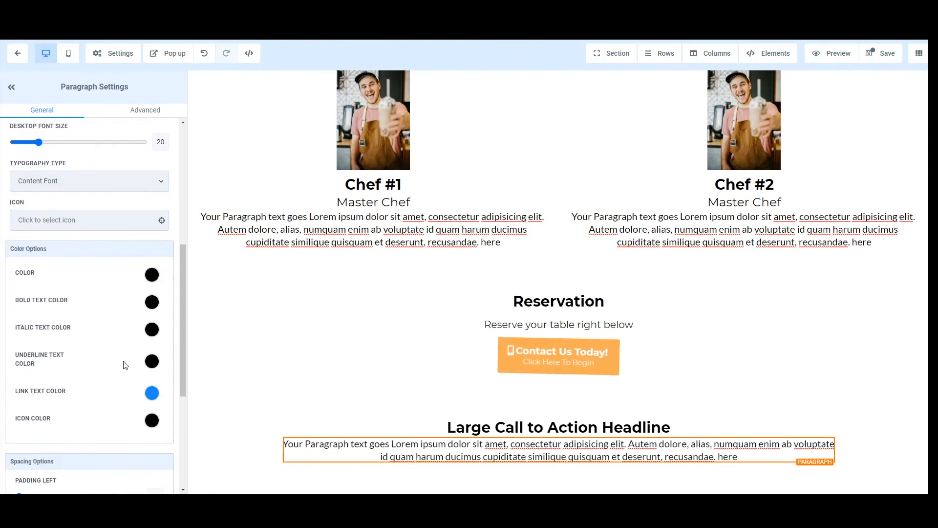
click(504, 431)
drag(18, 461, 42, 461)
scroll(691, 366, down, 1)
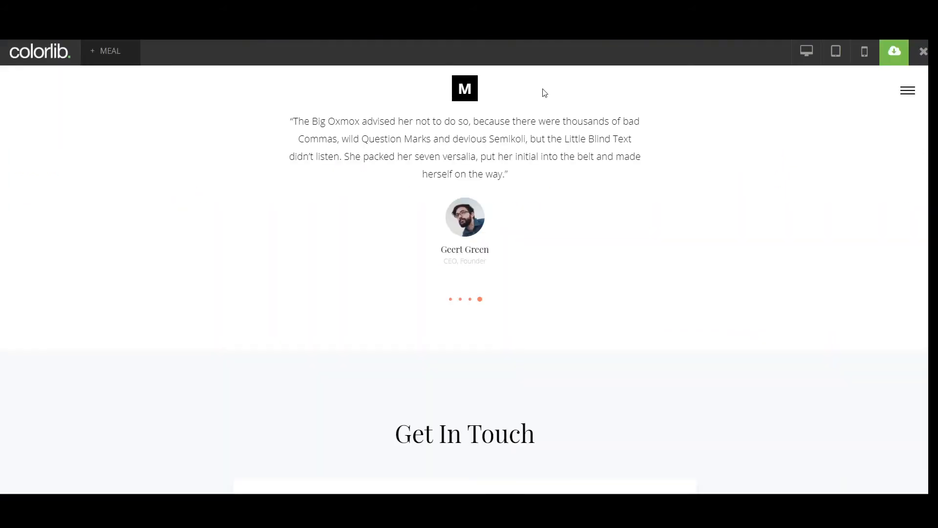
scroll(538, 147, up, 2)
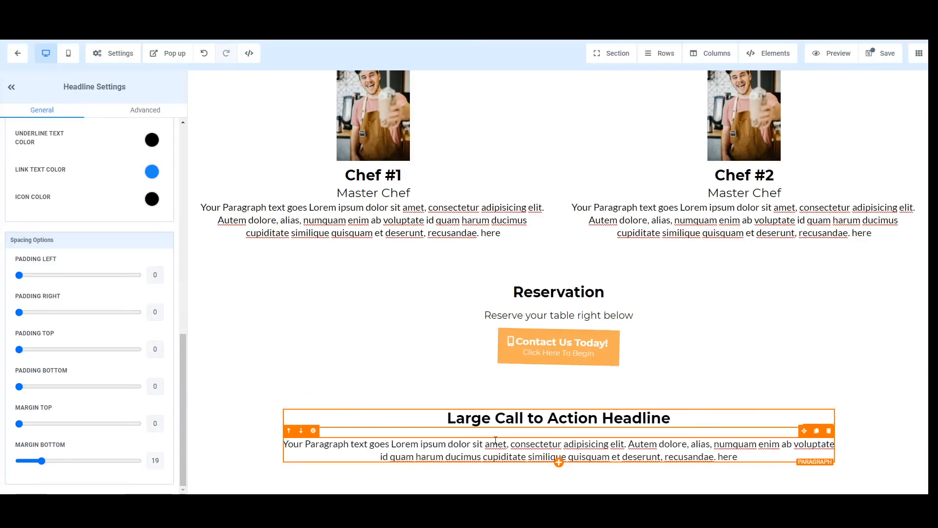
Step: Replace the paragraph text with 'This Place is Awesome! - Customer #1'
click(487, 456)
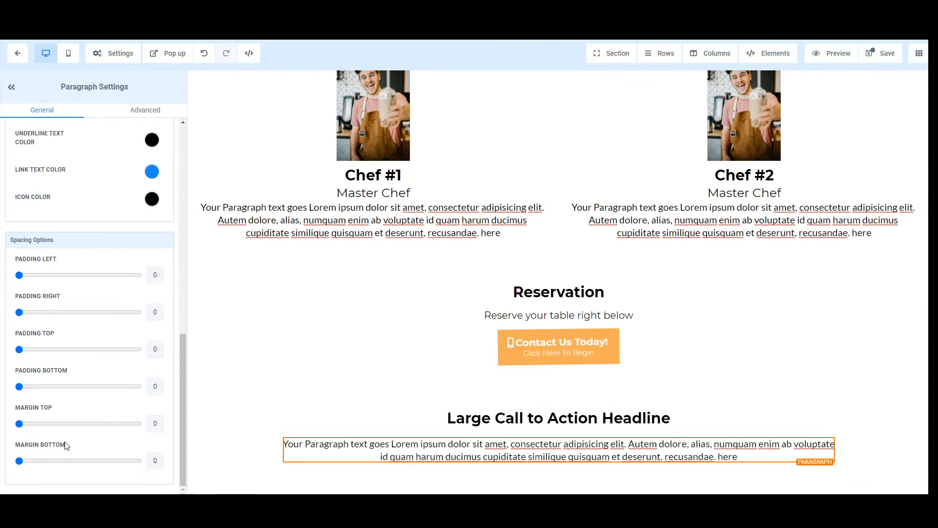
scroll(67, 440, up, 5)
triple_click(433, 453)
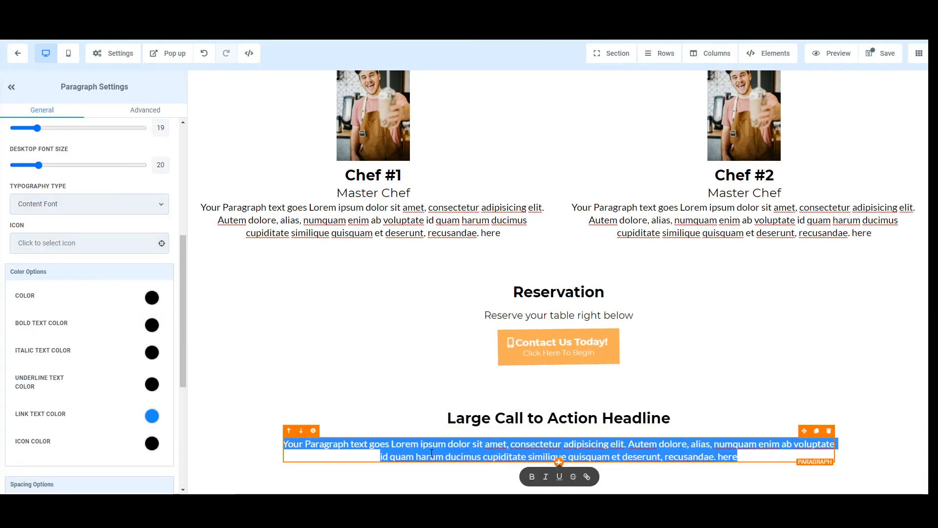
text(This Place is Awesome!)
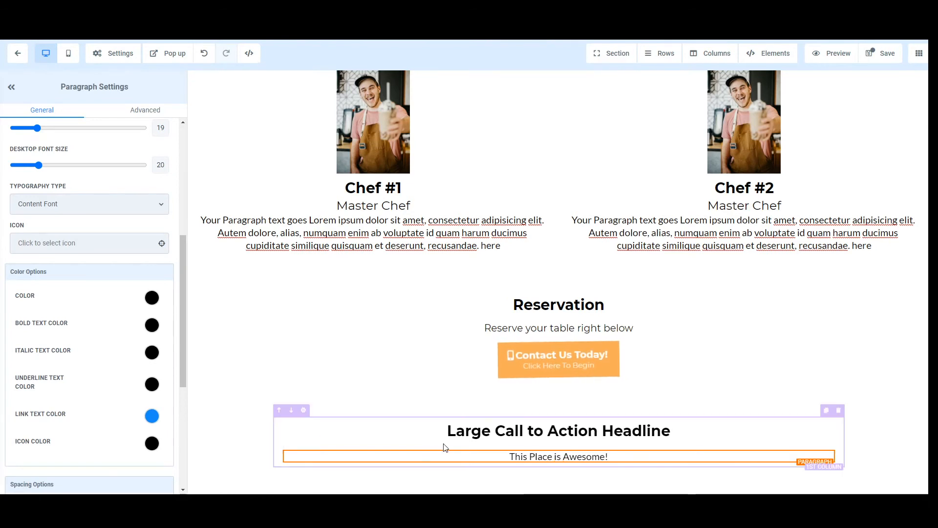
text( -)
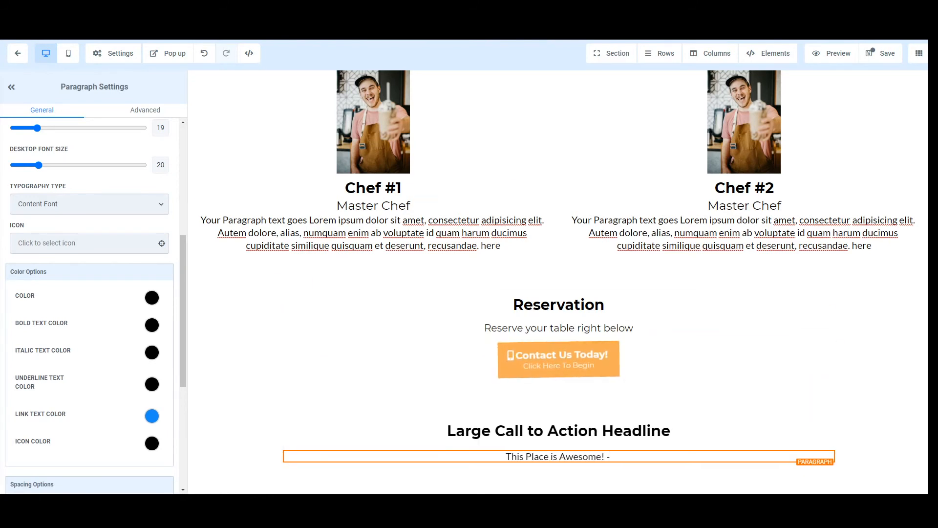
text( Customer #1)
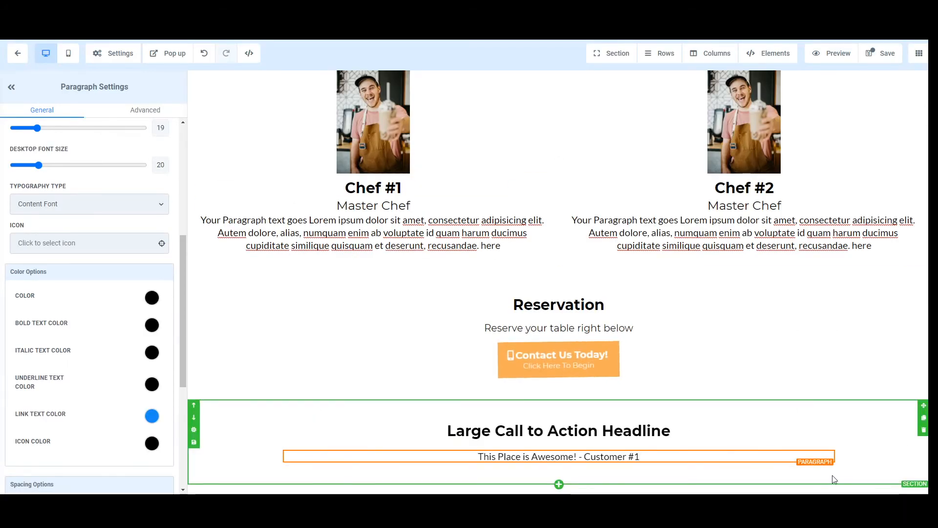
Step: Change the headline text to 'Testimonials'
click(553, 430)
triple_click(553, 429)
text(Testimonials)
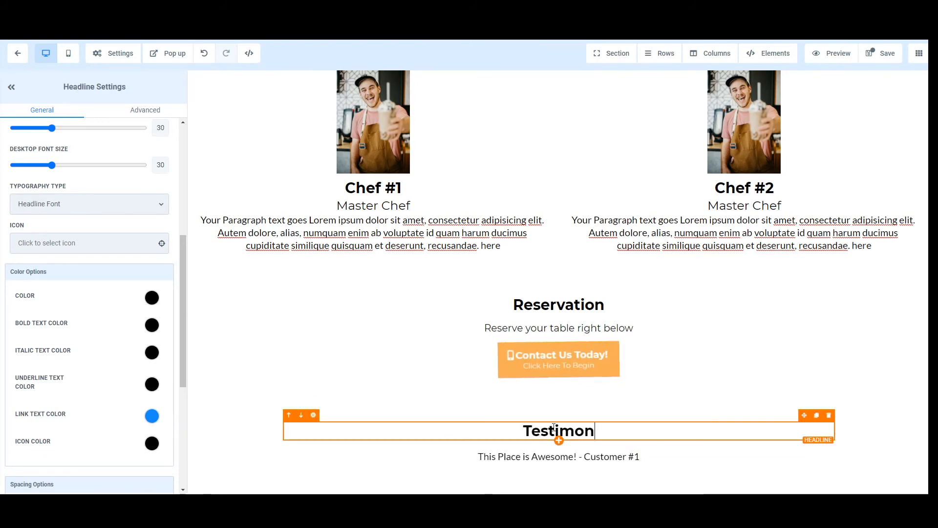
click(203, 460)
Step: Add a full-width section below Testimonials containing an empty two-column row
click(615, 54)
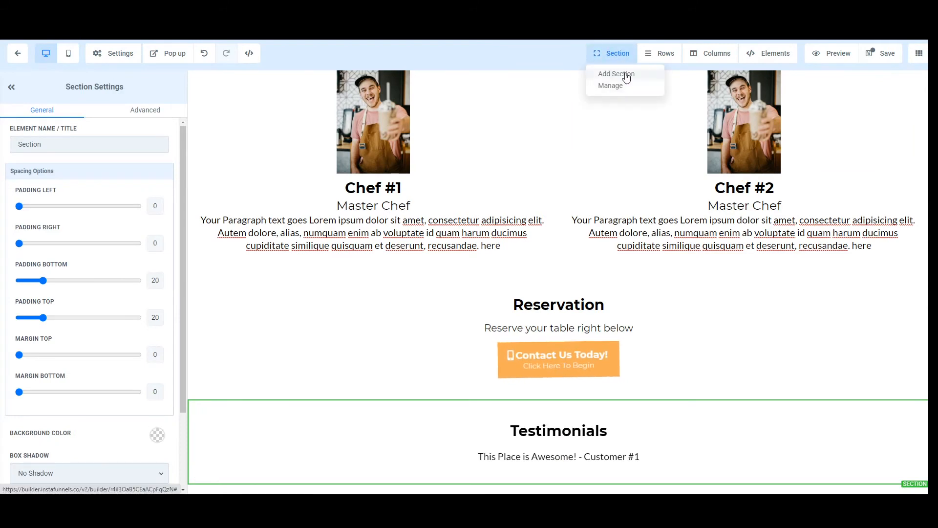
click(623, 74)
click(756, 115)
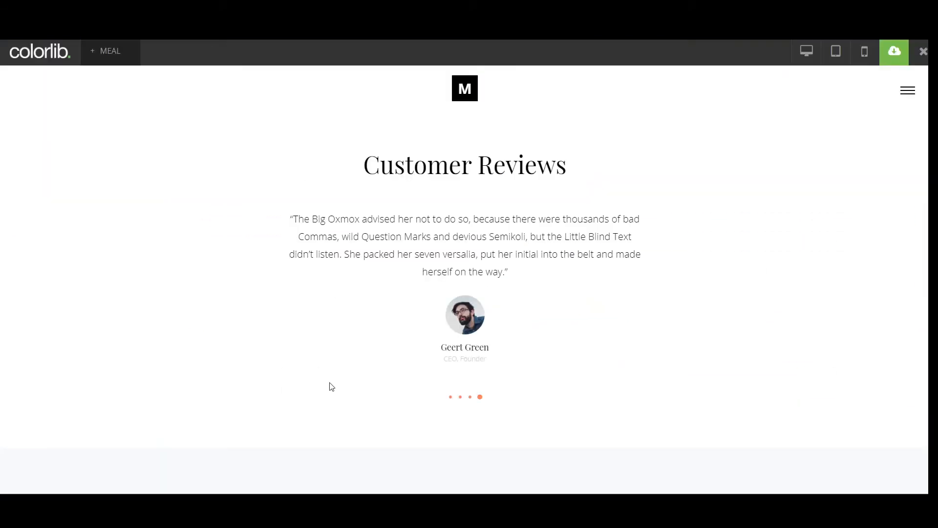
scroll(332, 387, down, 10)
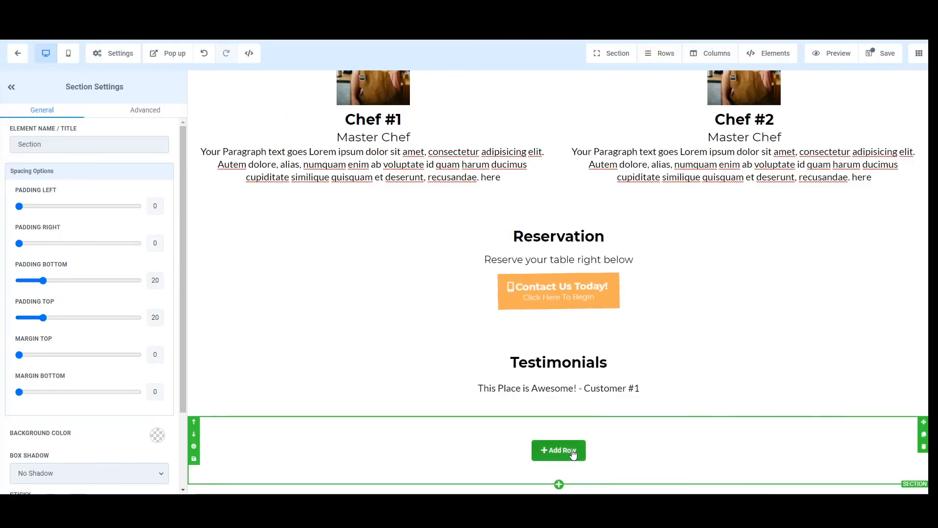
click(559, 448)
click(907, 130)
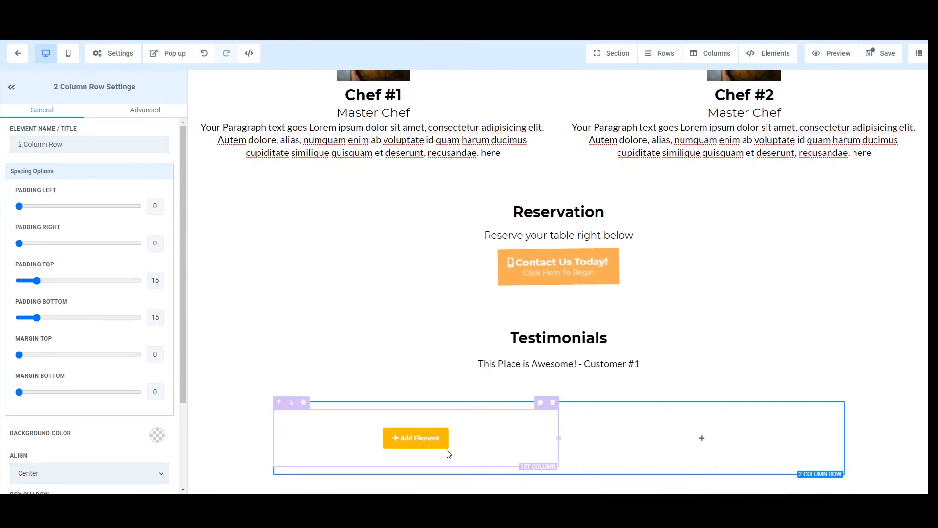
click(238, 436)
scroll(79, 473, down, 5)
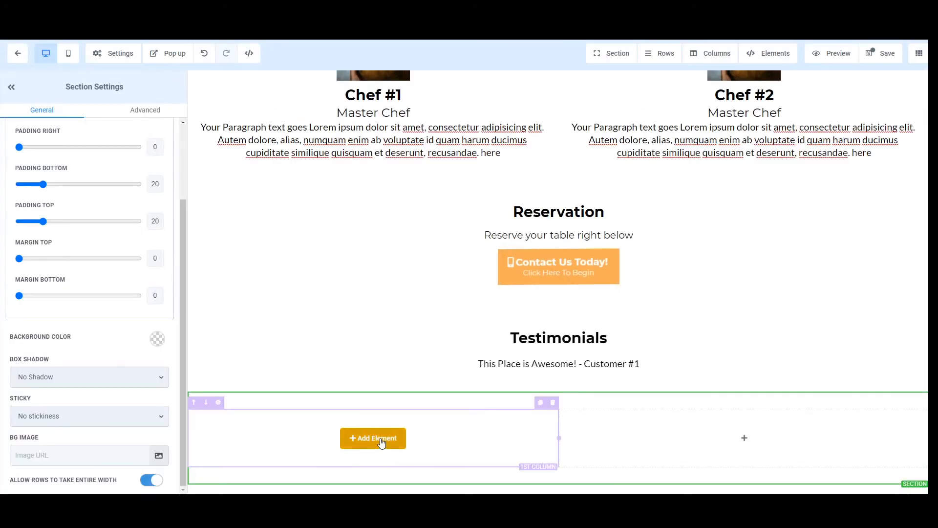
Step: Fill the left column with a headline, a paragraph and a left-aligned Click to Sign Up button
click(382, 441)
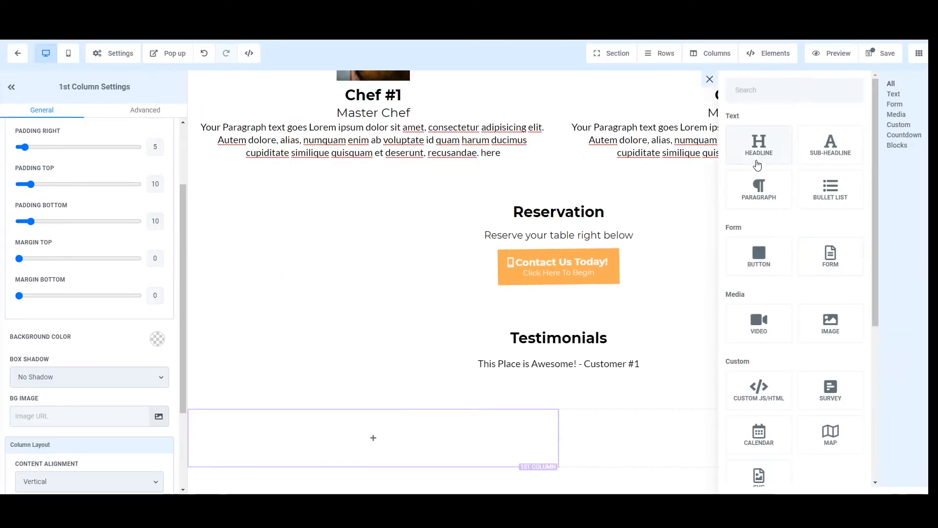
click(776, 162)
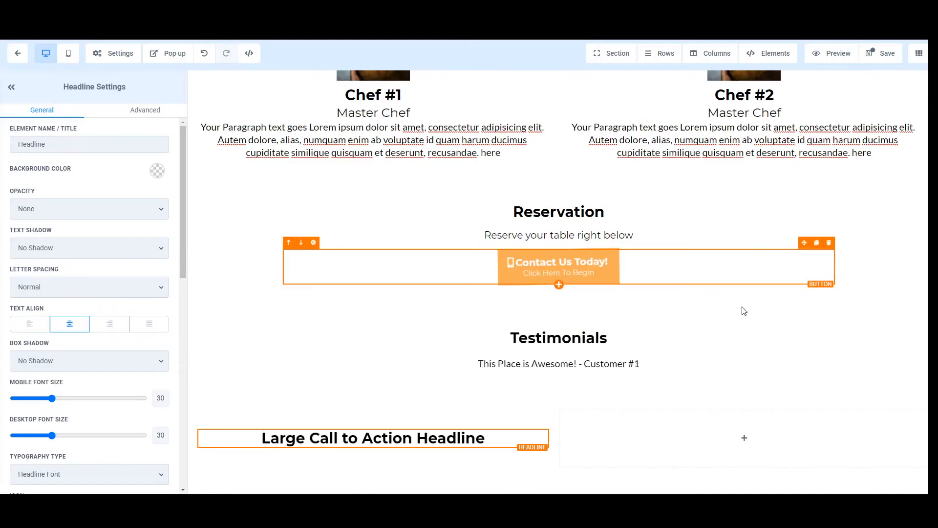
click(559, 438)
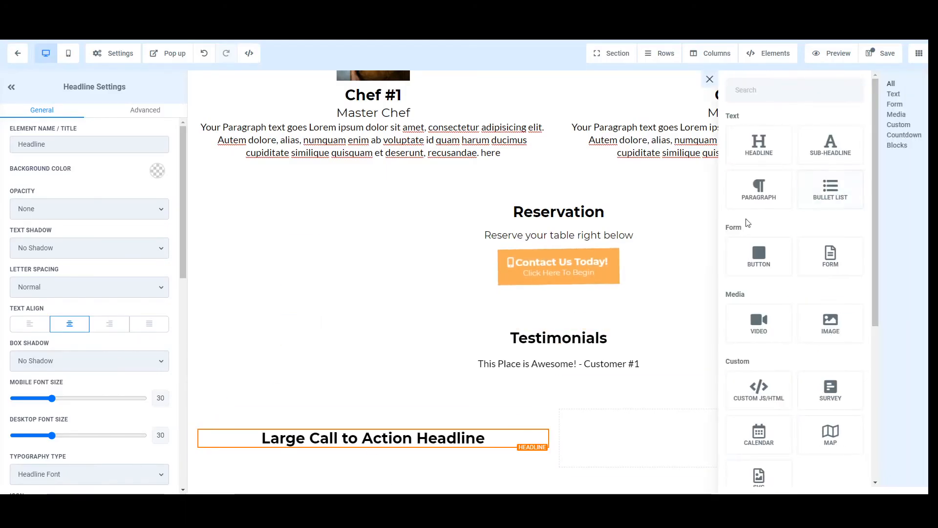
click(751, 198)
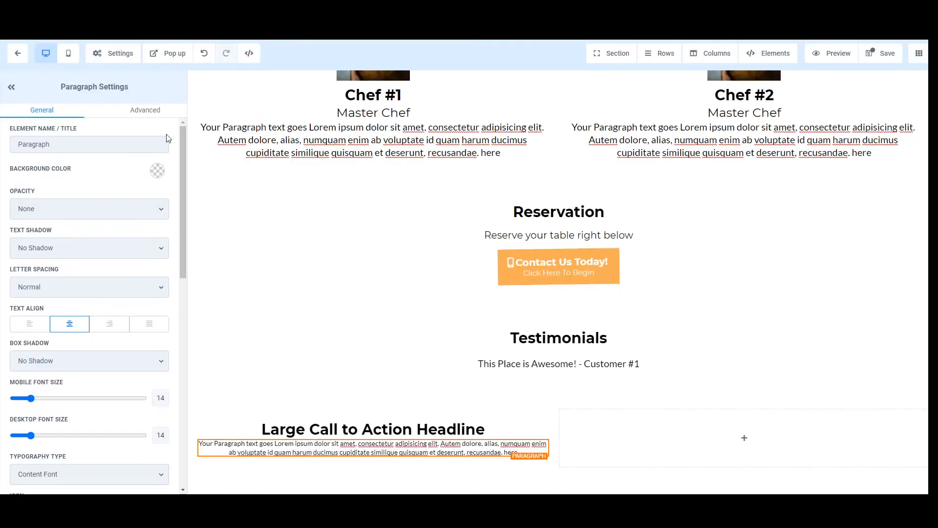
click(744, 437)
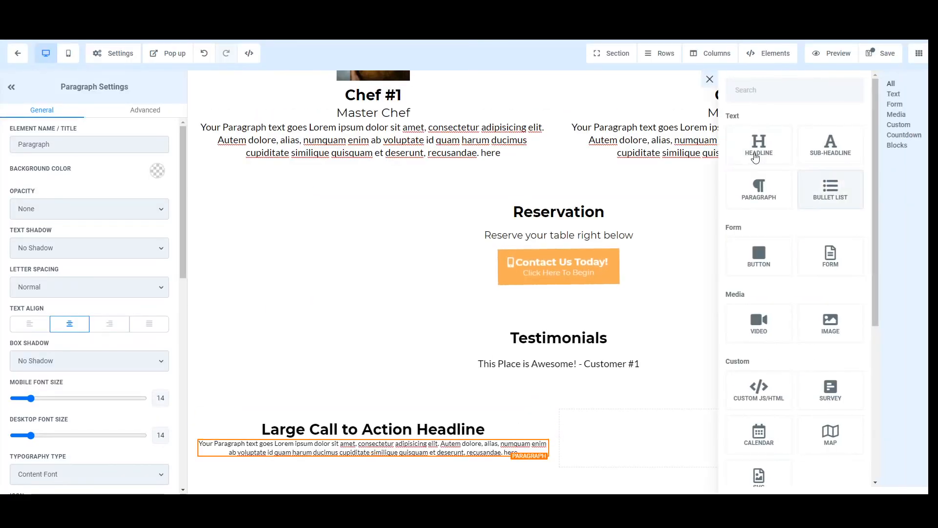
click(766, 264)
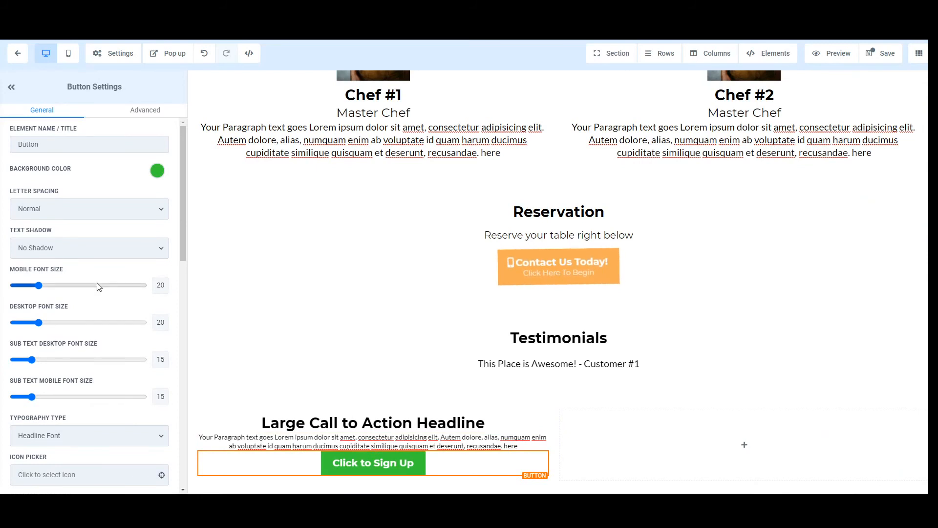
scroll(99, 287, down, 5)
click(31, 261)
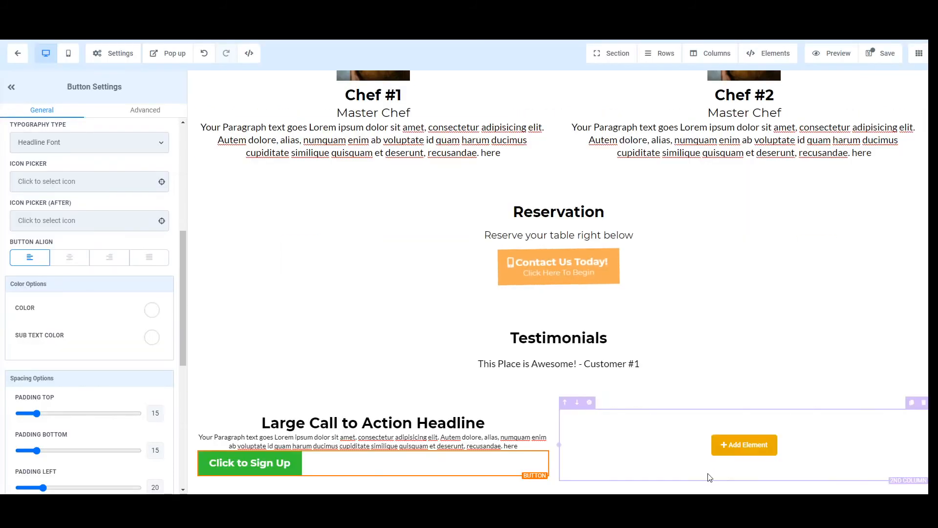
Step: Stack sub-headline, paragraph, sub-headline and paragraph in the second column
click(706, 466)
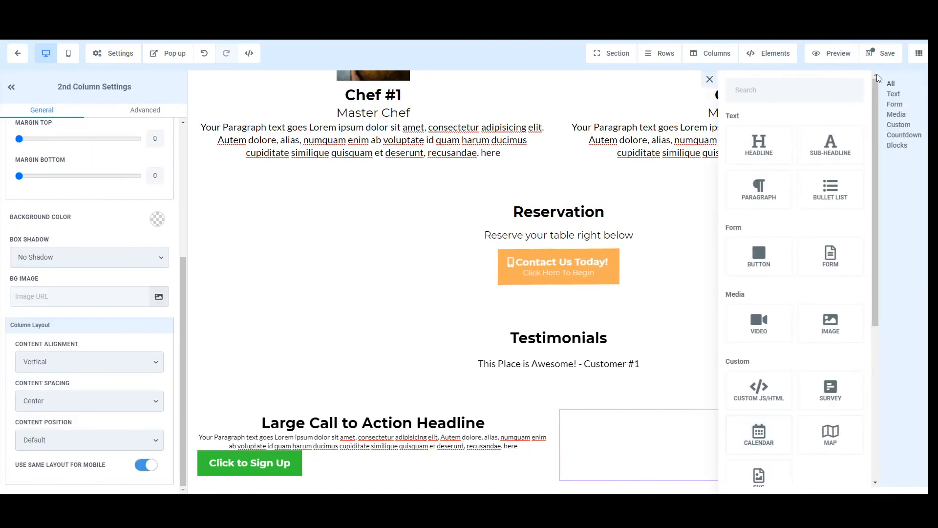
click(830, 144)
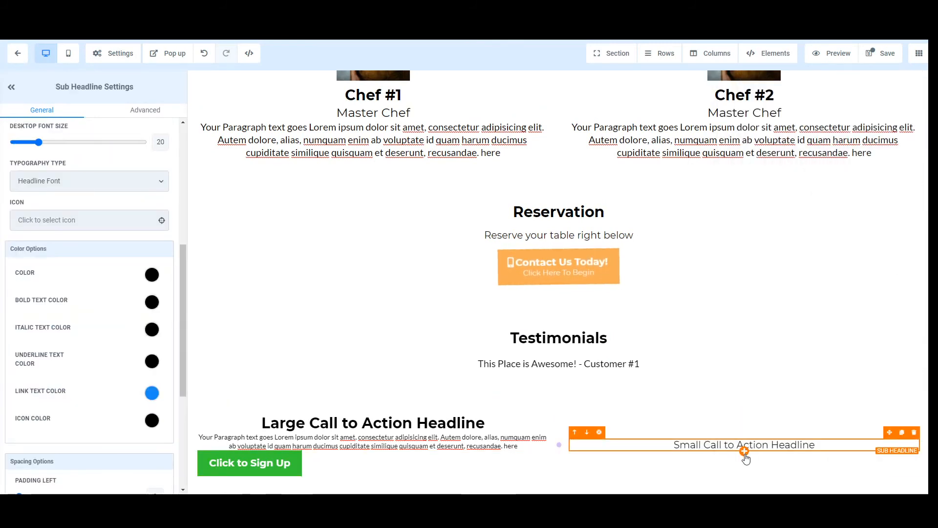
click(745, 450)
click(767, 242)
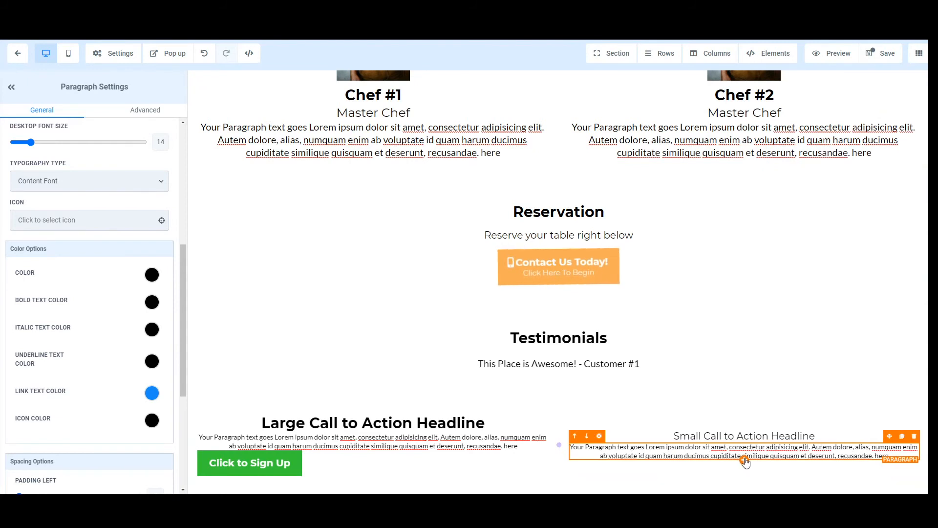
click(744, 461)
click(830, 144)
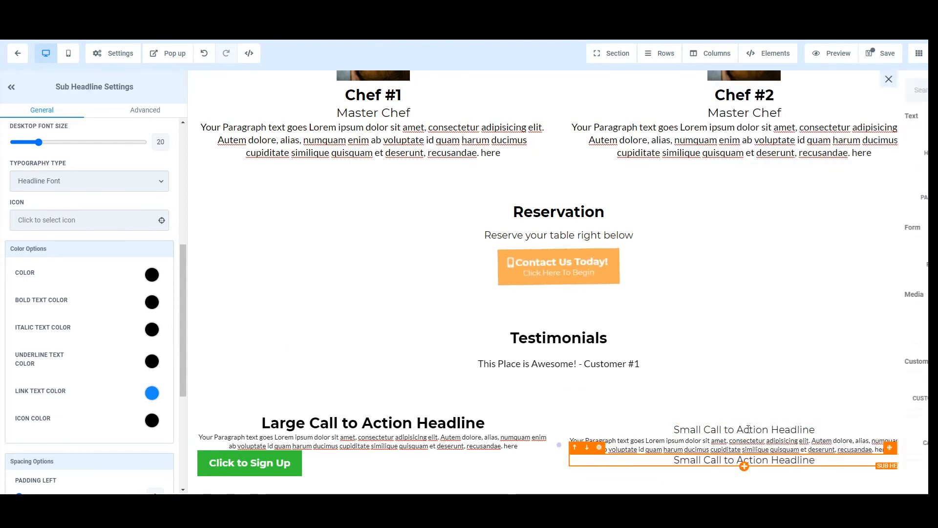
click(745, 467)
click(759, 191)
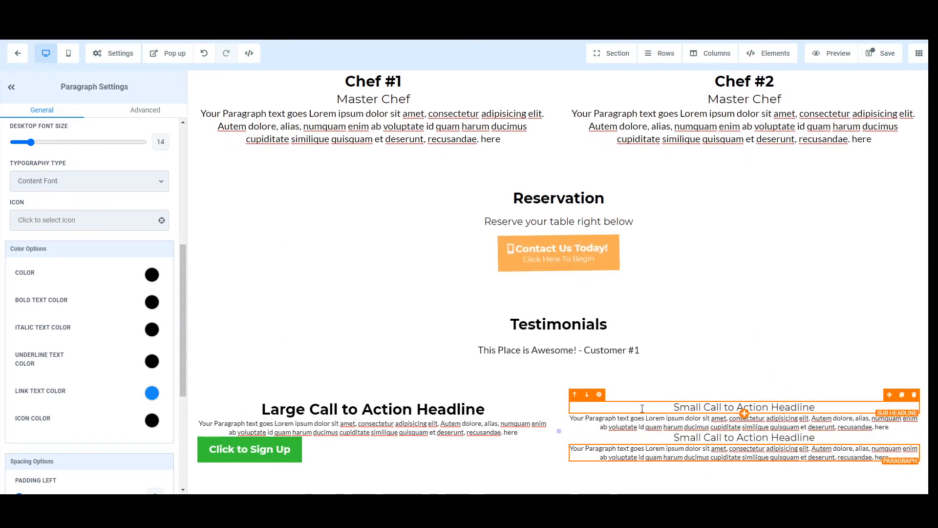
click(642, 409)
Step: Left-align the sub-headlines, their paragraphs, the left paragraph and the Large Call to Action Headline
scroll(57, 205, up, 3)
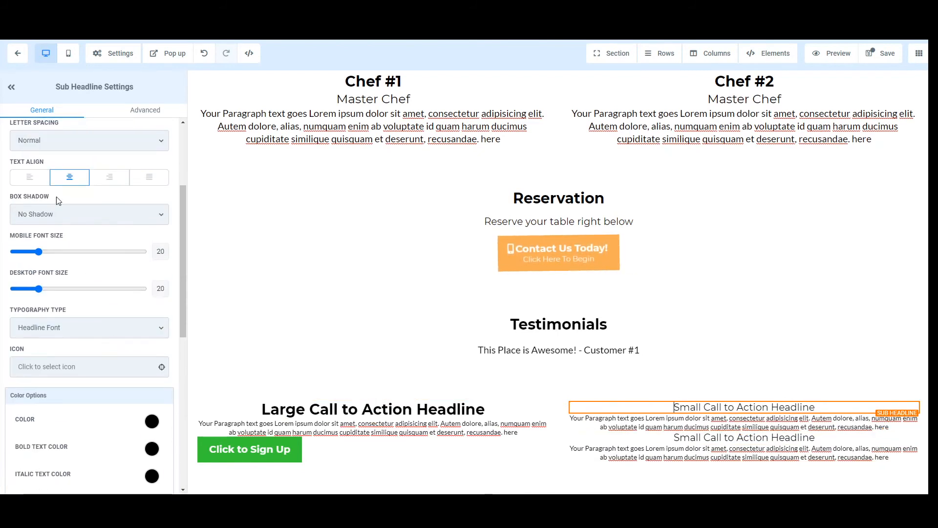
click(743, 422)
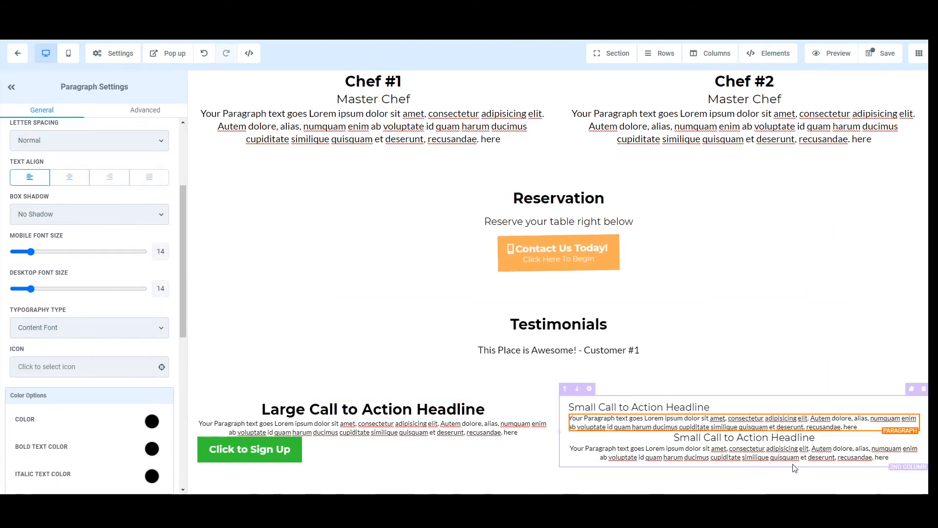
click(779, 438)
click(25, 179)
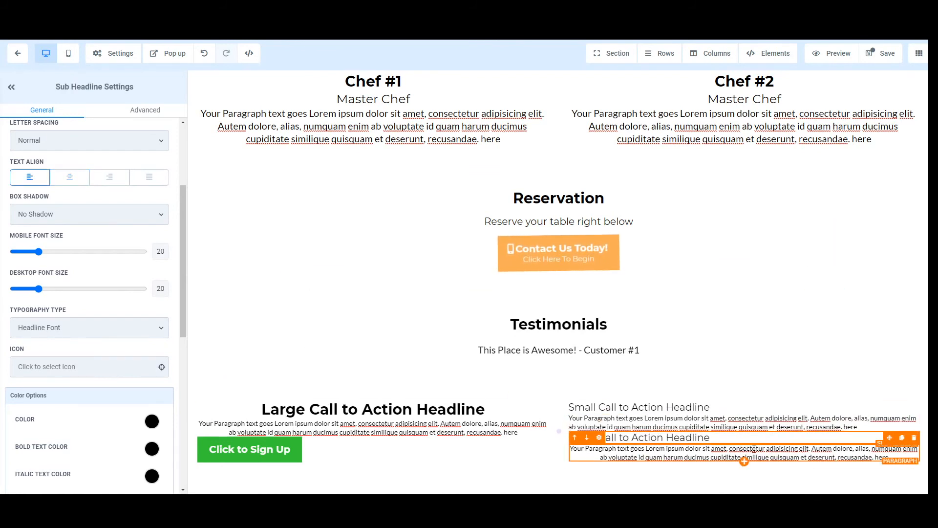
click(743, 462)
click(684, 454)
click(27, 178)
click(373, 433)
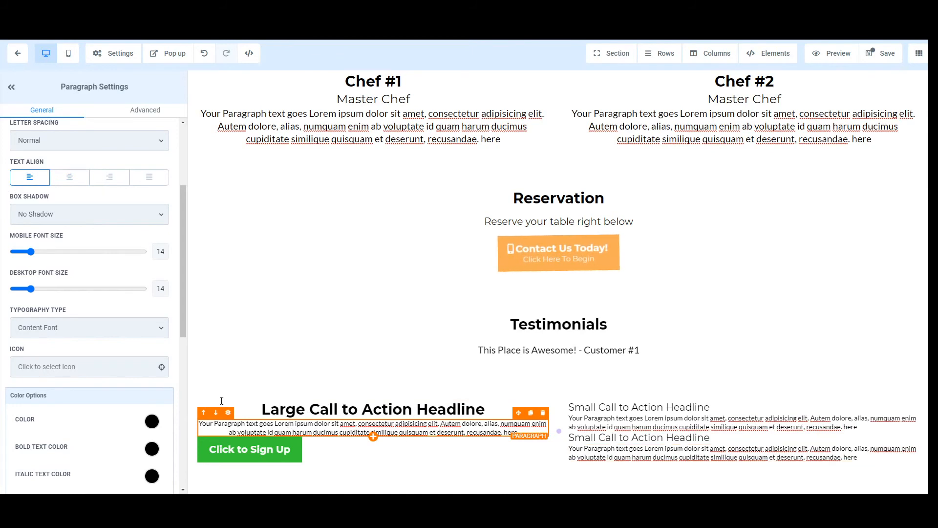
click(19, 179)
click(366, 409)
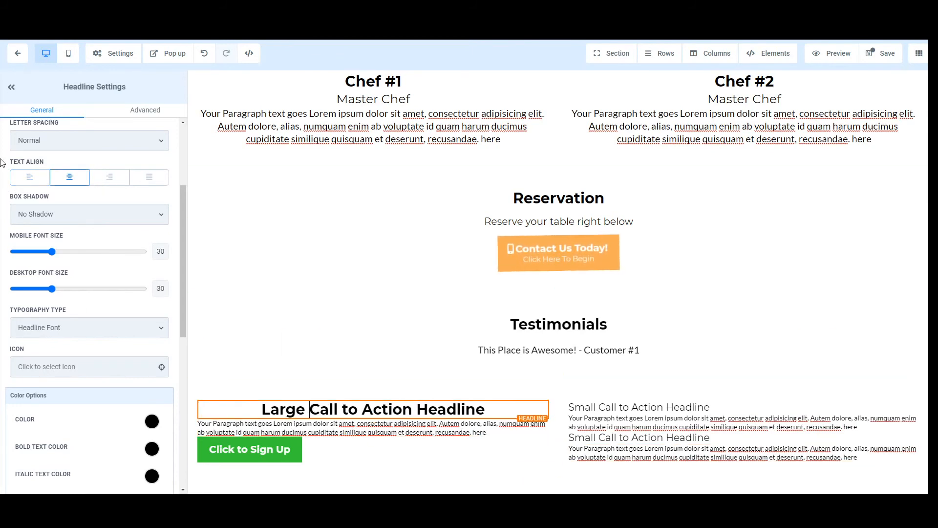
click(22, 184)
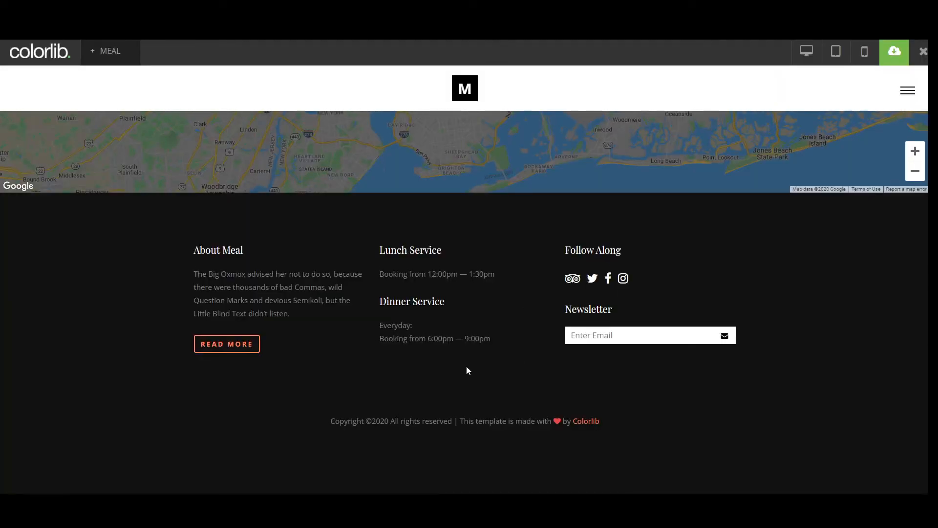
Step: Replace the large headline with 'About Meal' copied from the template
drag(251, 263, 248, 251)
key(ctrl+c)
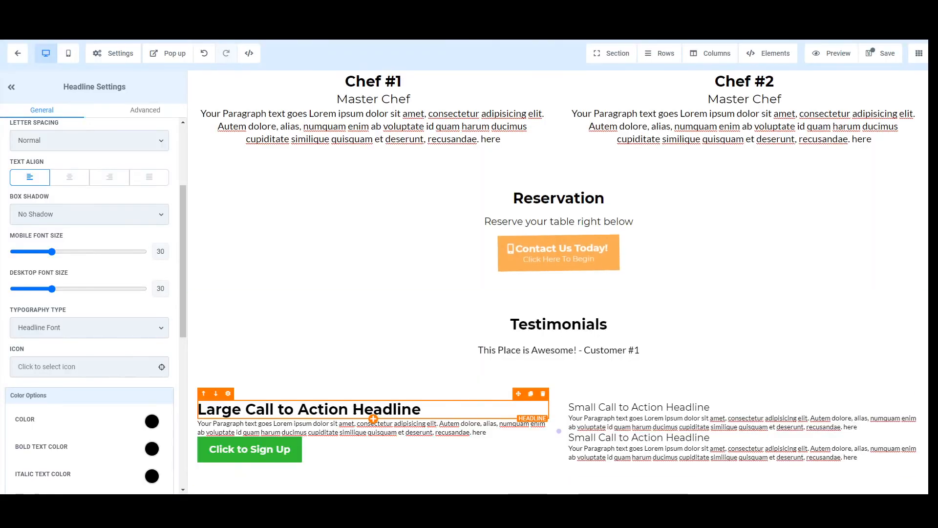
triple_click(368, 410)
text(https://wa.link/8o1xjl)
click(370, 409)
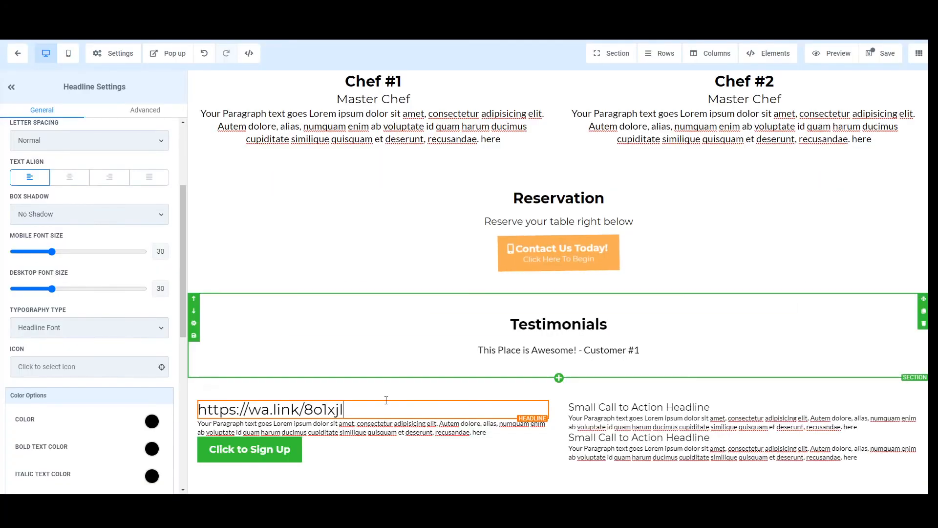
triple_click(361, 412)
key(ctrl+v)
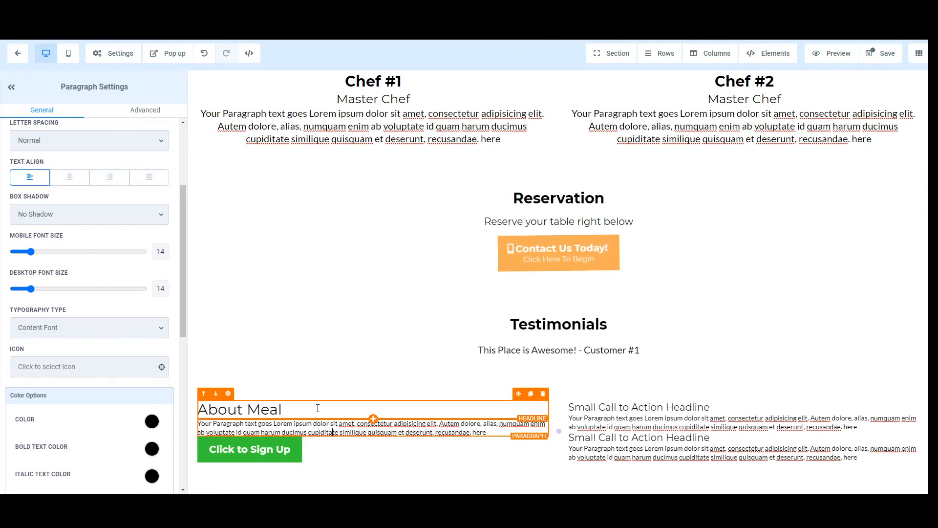
click(314, 408)
Step: Make the About Meal headline bold and add space beneath it
scroll(58, 447, down, 3)
scroll(59, 446, down, 2)
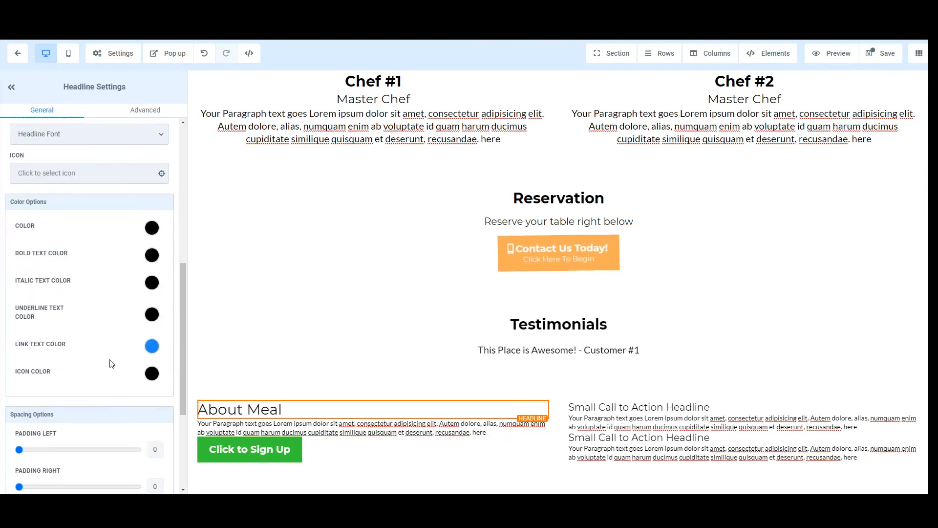
scroll(98, 361, up, 5)
key(ctrl+v)
key(ctrl+z)
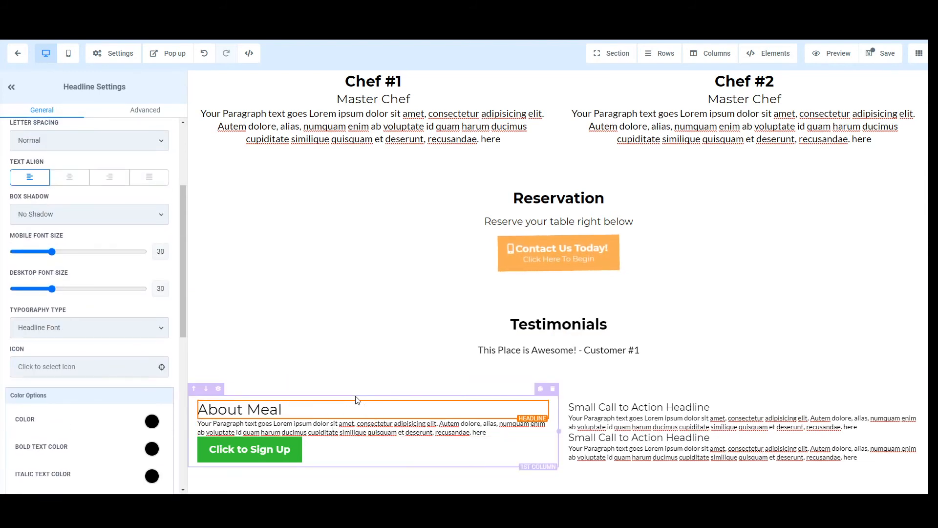
click(332, 417)
key(shift+Left)
key(shift+Left)
key(shift+Left)
key(shift+Left)
key(shift+Left)
key(shift+Left)
key(shift+Left)
key(shift+Left)
key(shift+Left)
key(shift+Left)
key(ctrl+b)
click(330, 424)
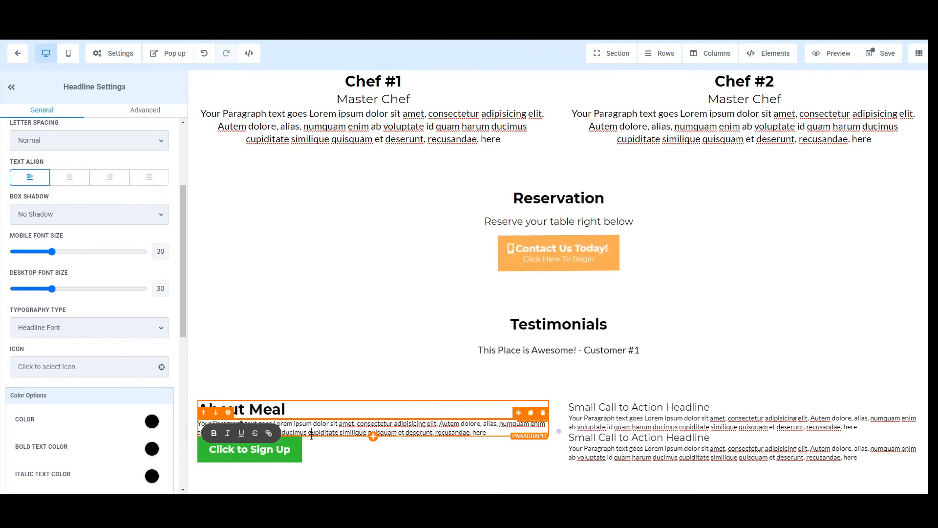
click(323, 411)
scroll(73, 342, down, 8)
drag(17, 463, 32, 462)
Step: Turn the Sign Up button orange and relabel it 'Read More >>'
click(336, 428)
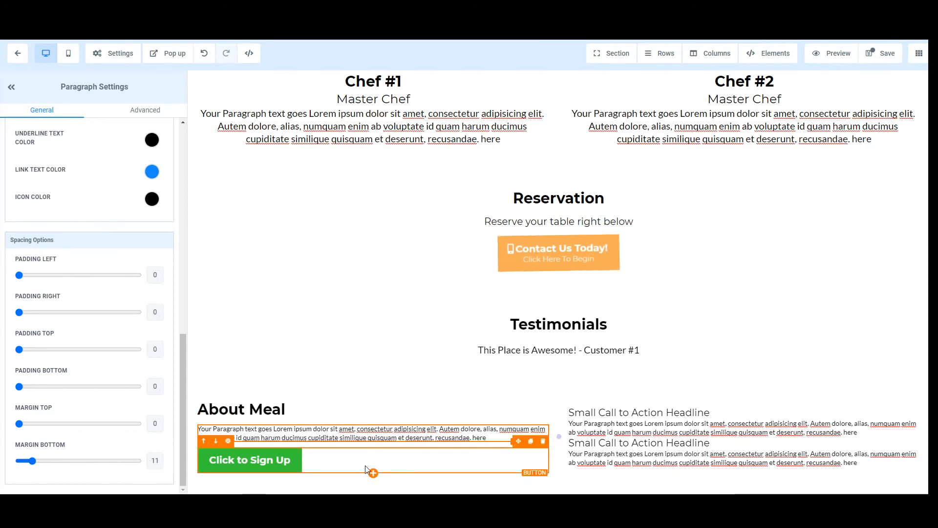
click(265, 468)
scroll(79, 259, up, 10)
click(157, 158)
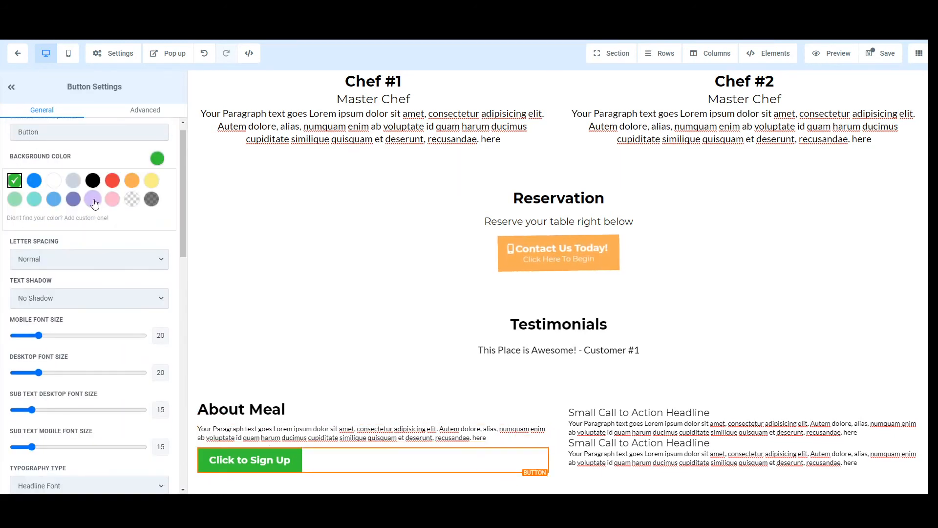
click(132, 181)
scroll(98, 342, down, 15)
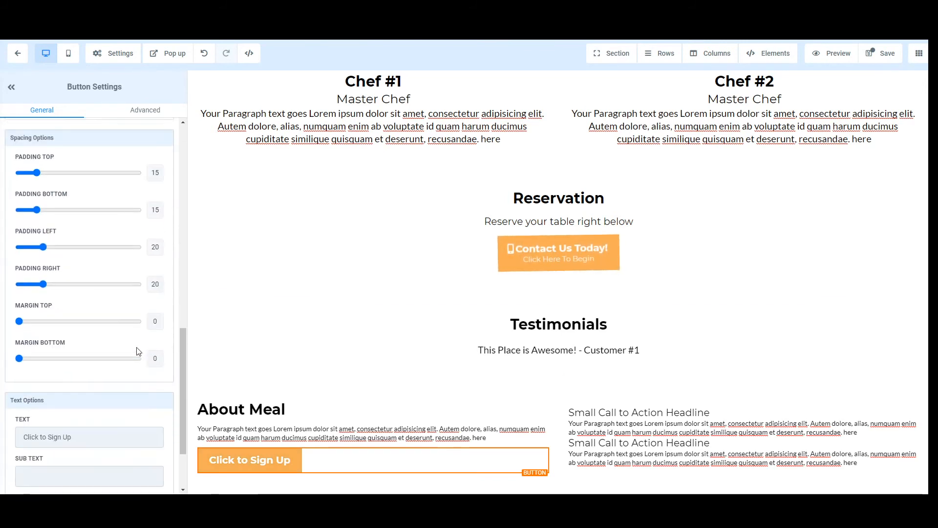
triple_click(91, 340)
text(Read More >>)
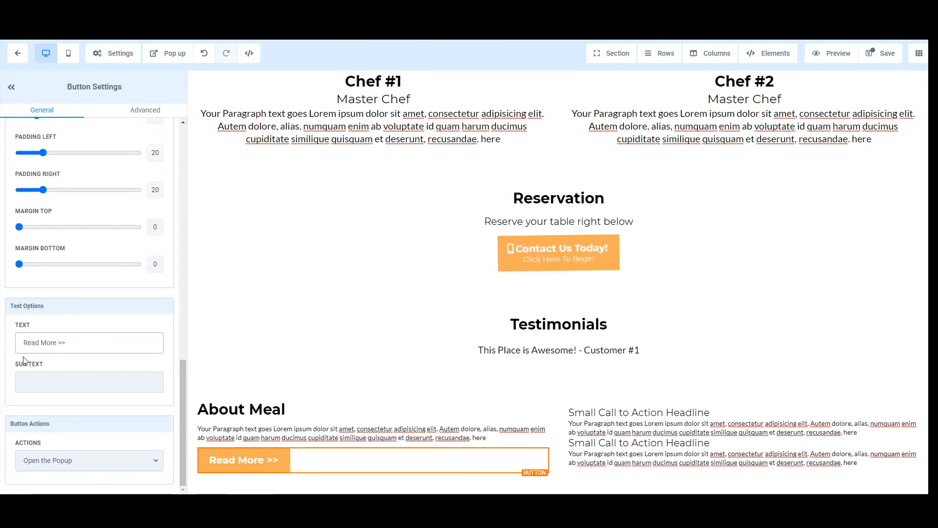
scroll(59, 365, up, 5)
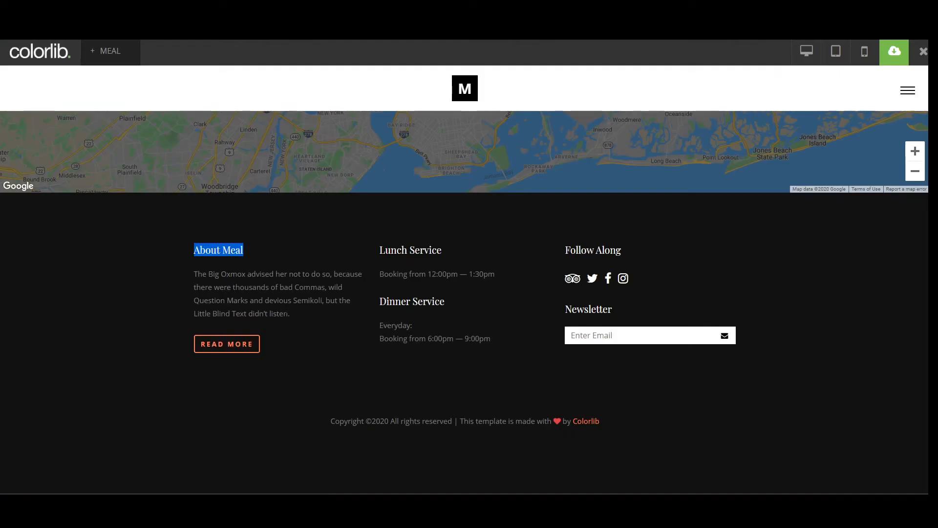
Step: Paste the template's Oxmox description into the paragraph under About Meal
drag(291, 314, 194, 274)
key(ctrl+c)
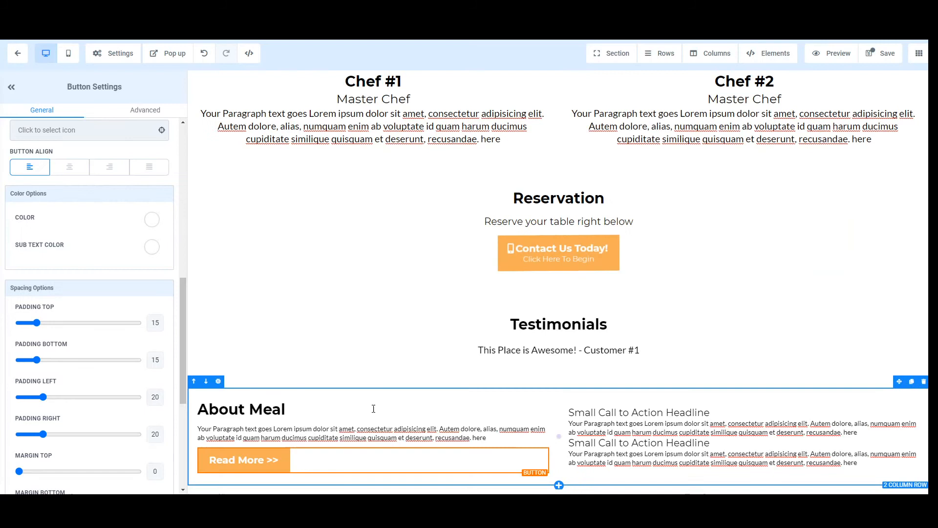
click(371, 429)
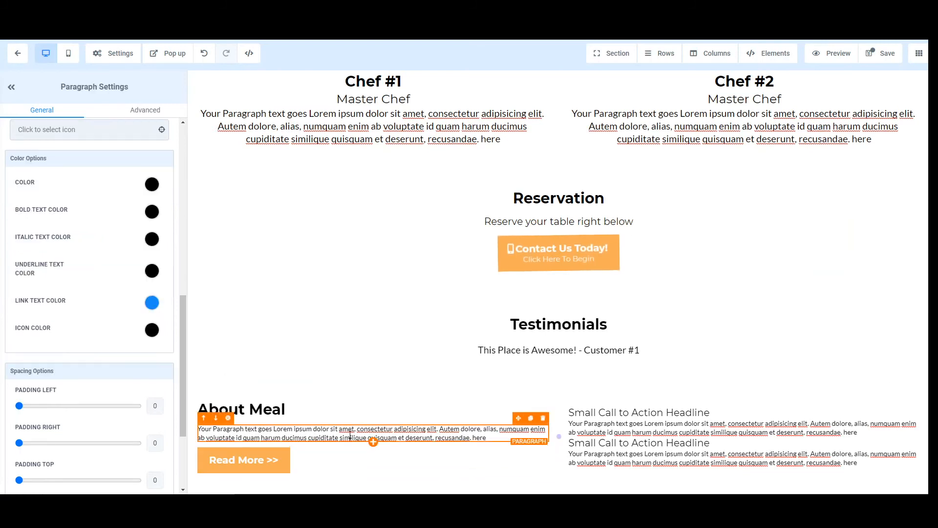
key(ctrl+v)
scroll(86, 386, down, 3)
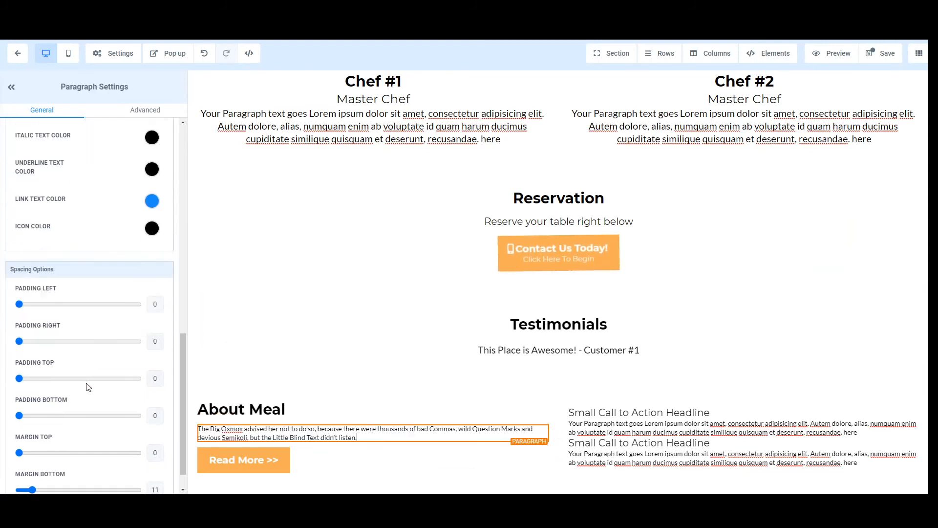
scroll(78, 385, up, 9)
scroll(84, 364, up, 2)
scroll(80, 345, down, 4)
Step: Set the paragraph's desktop and mobile font size to 18, then select 'Lunch Service' in the template
drag(33, 315, 38, 315)
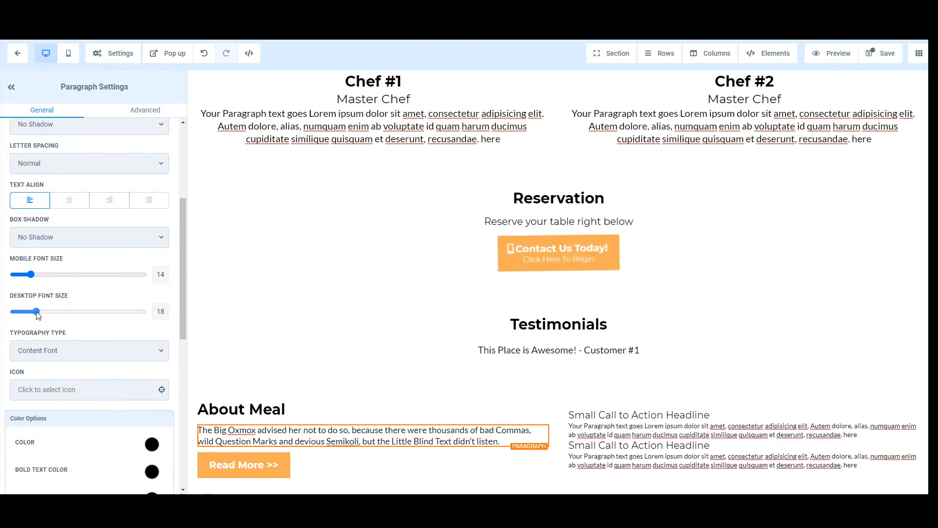
drag(33, 275, 36, 277)
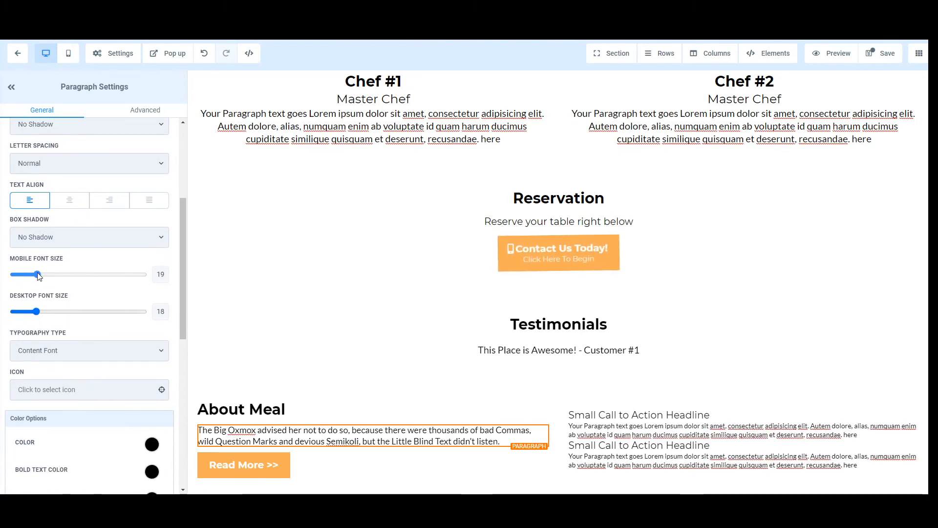
drag(38, 275, 36, 274)
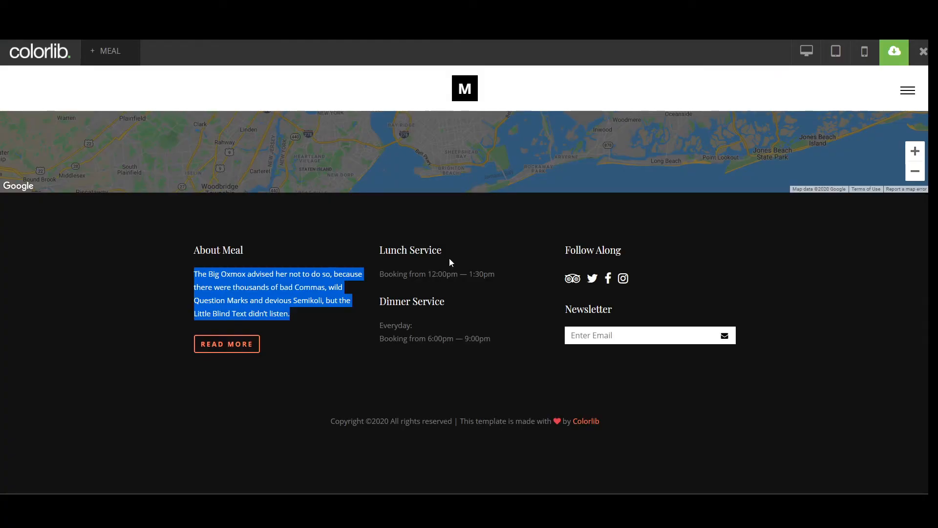
drag(450, 260, 381, 248)
key(ctrl+c)
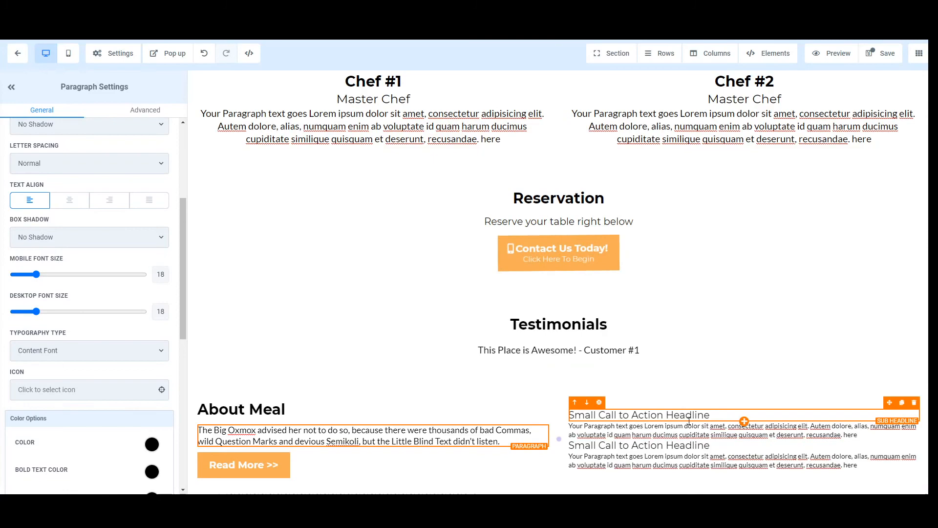
Step: Paste 'Lunch Service' and 'Dinner Service' from the template into the two headlines
click(733, 414)
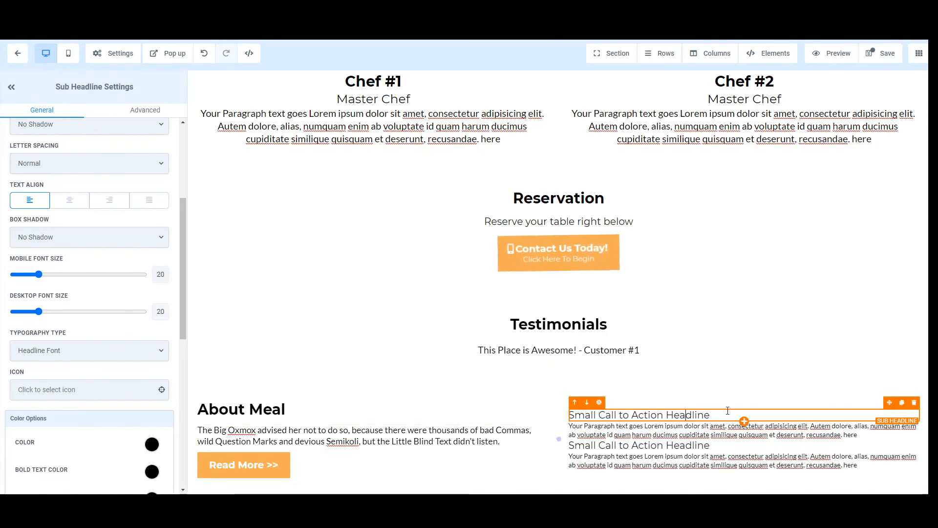
key(ctrl+a)
key(ctrl+v)
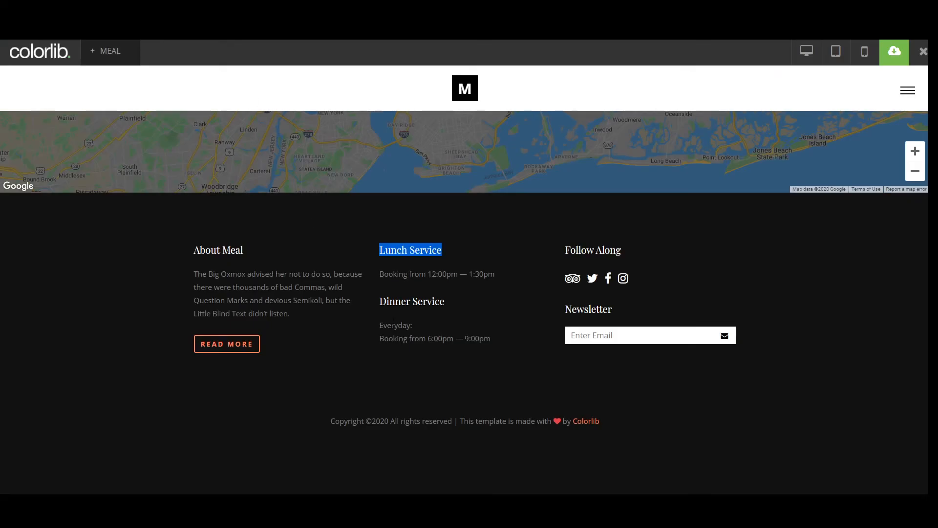
click(441, 313)
drag(450, 307, 380, 304)
key(ctrl+c)
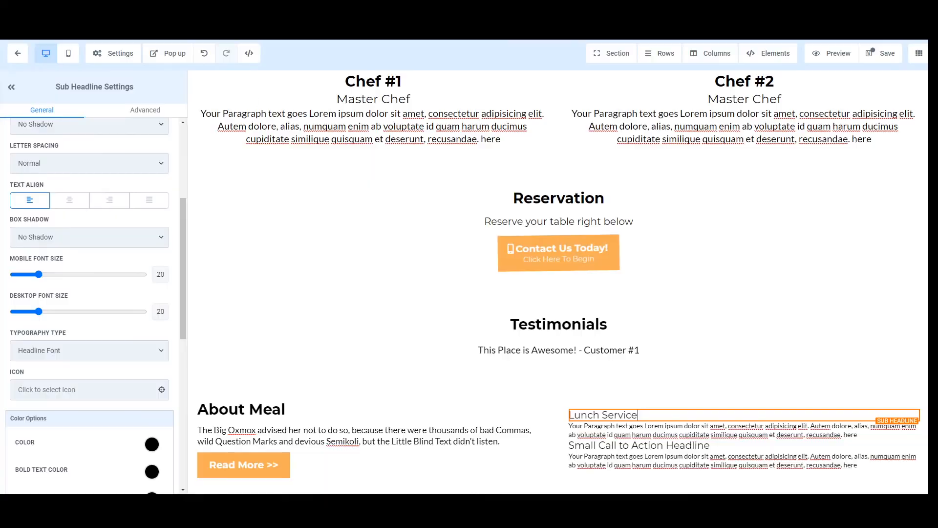
click(617, 442)
key(ctrl+a)
key(ctrl+v)
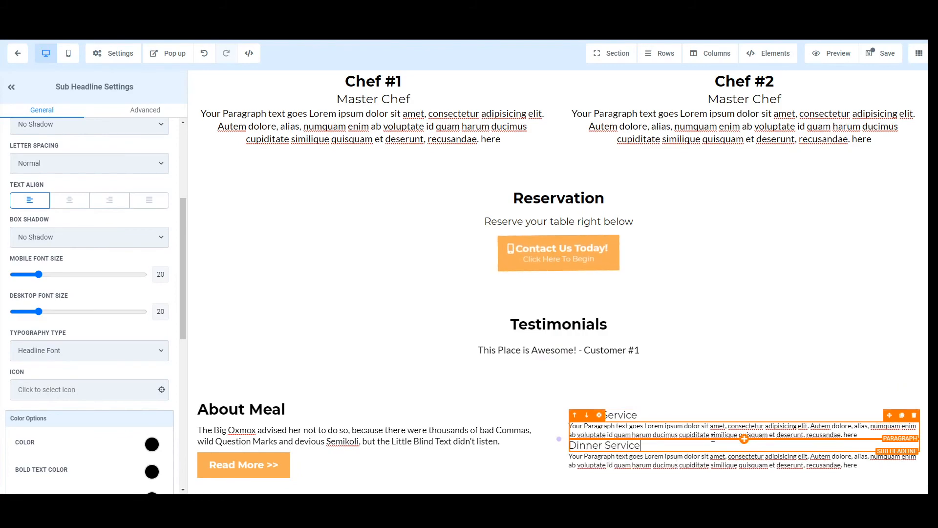
Step: Paste the lunch and Everyday dinner booking hours into the paragraphs under each heading
click(636, 436)
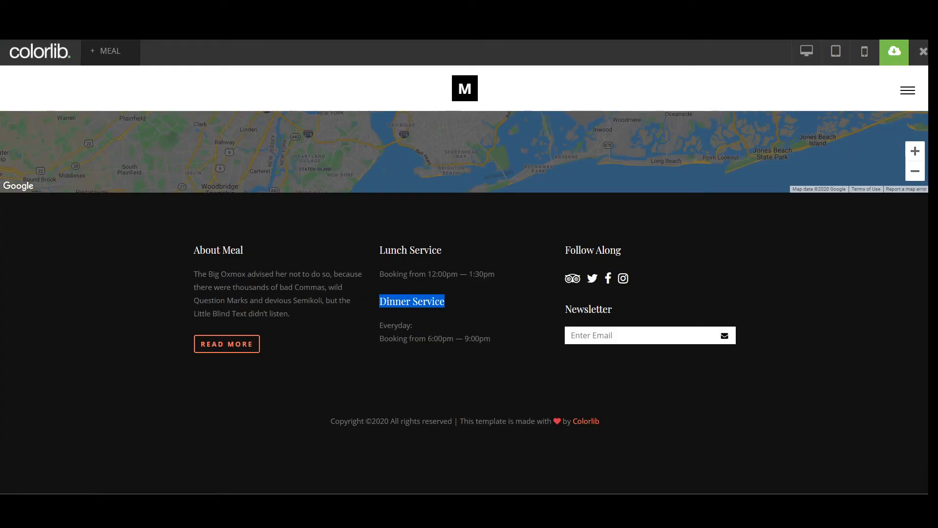
drag(498, 274, 389, 275)
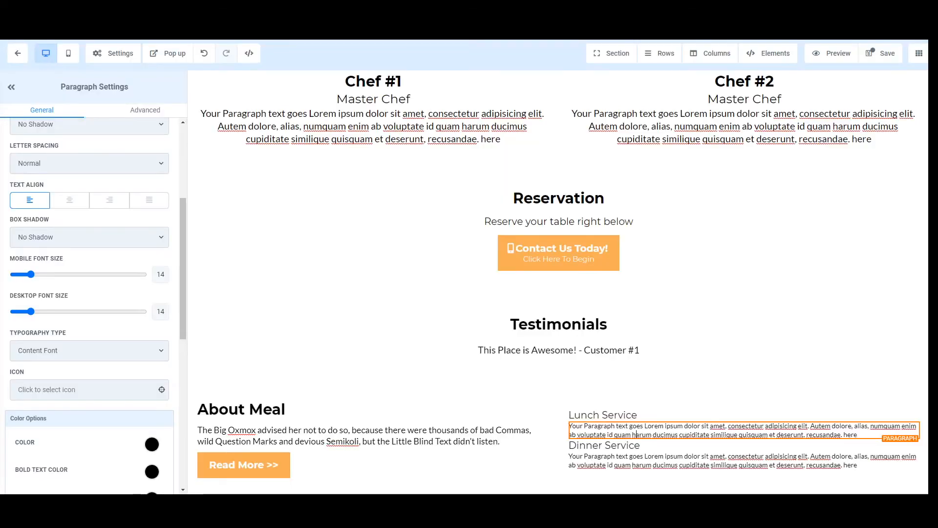
click(711, 430)
key(ctrl+a)
text(Booking from 12:00pm — 1:30pm)
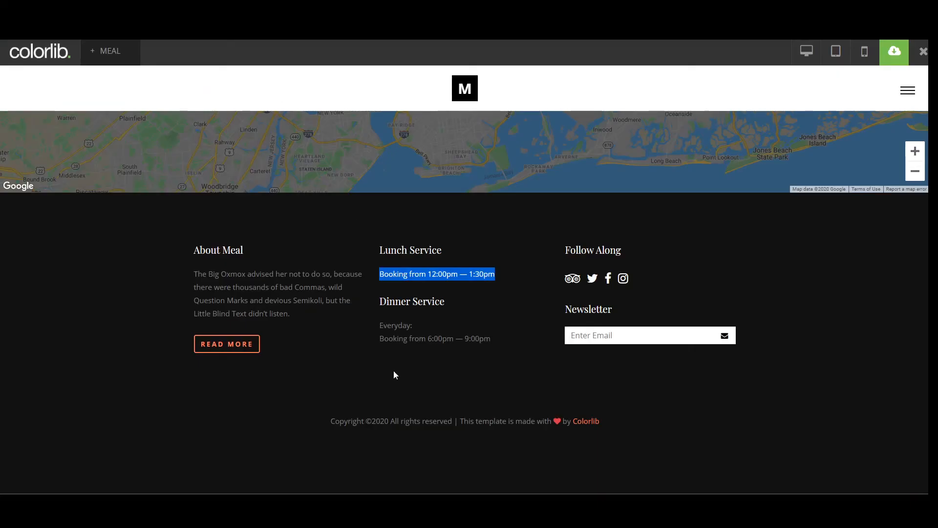
click(484, 348)
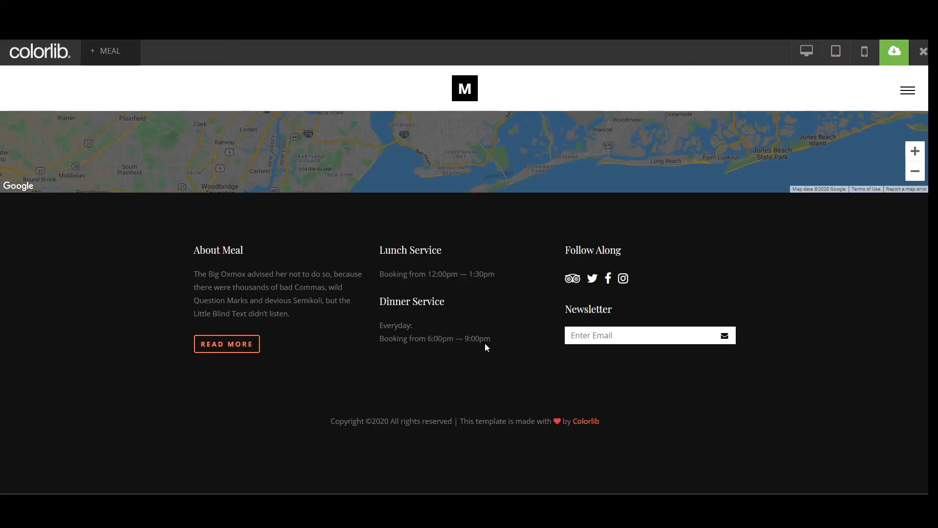
drag(462, 338, 382, 326)
key(ctrl+c)
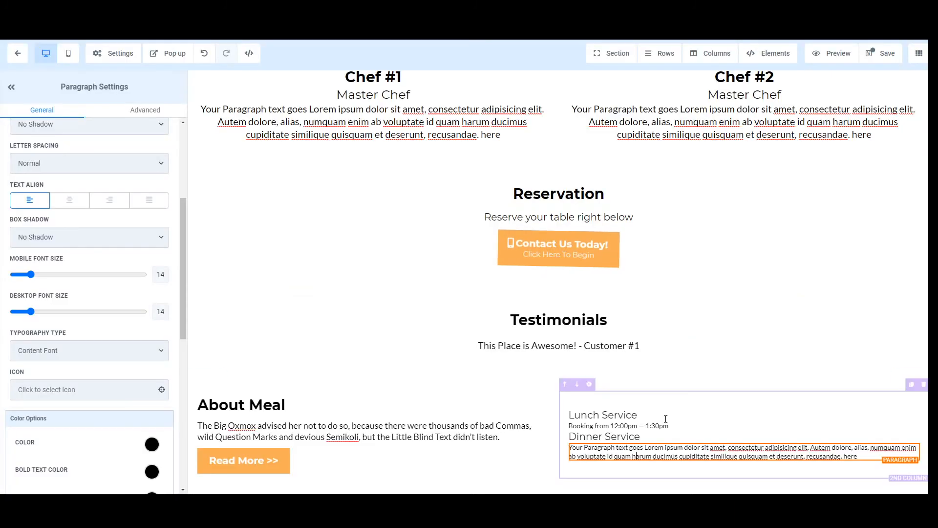
click(634, 445)
key(ctrl+a)
key(ctrl+v)
Step: Set the lunch and dinner booking paragraphs to font size 18
click(636, 427)
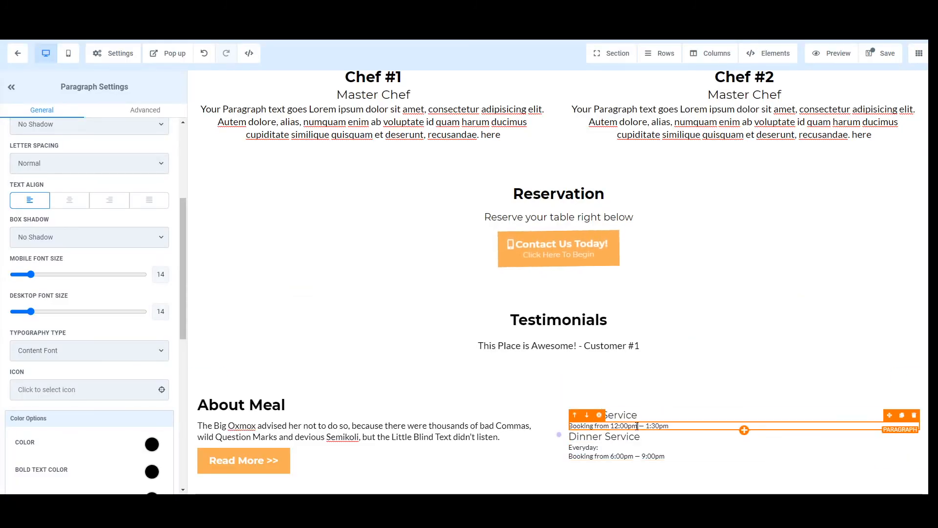
key(ctrl+a)
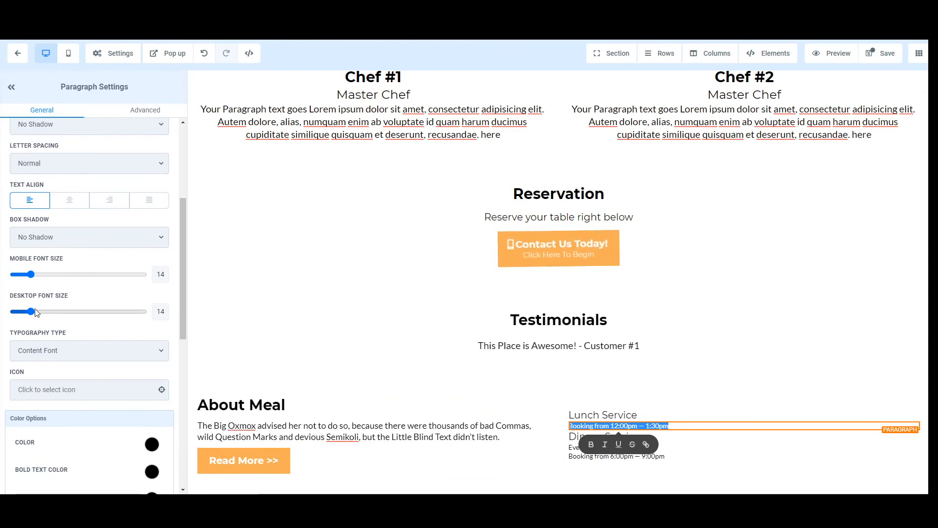
drag(32, 314, 37, 314)
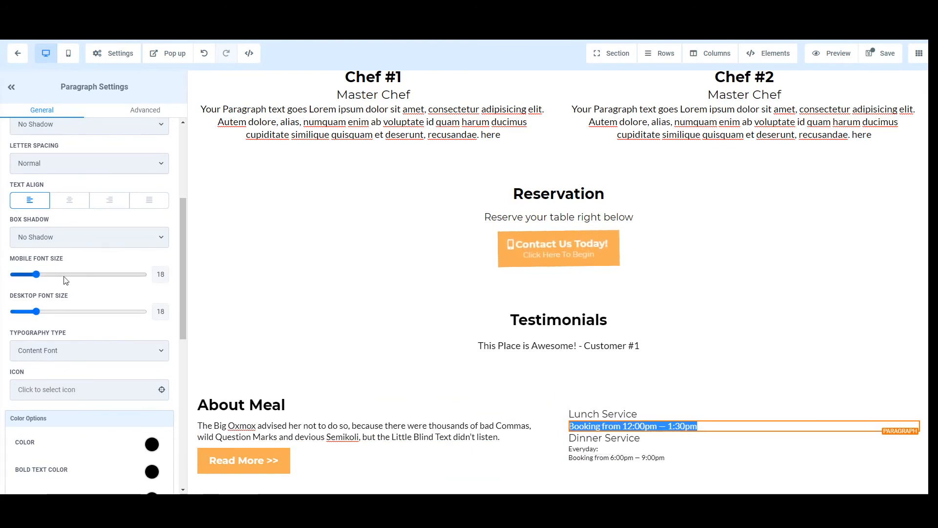
click(414, 436)
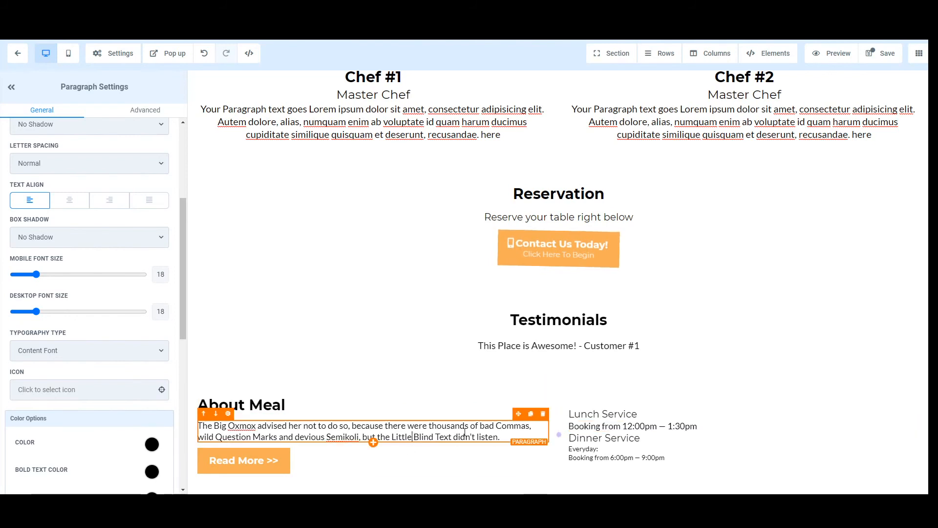
click(629, 454)
key(ctrl+a)
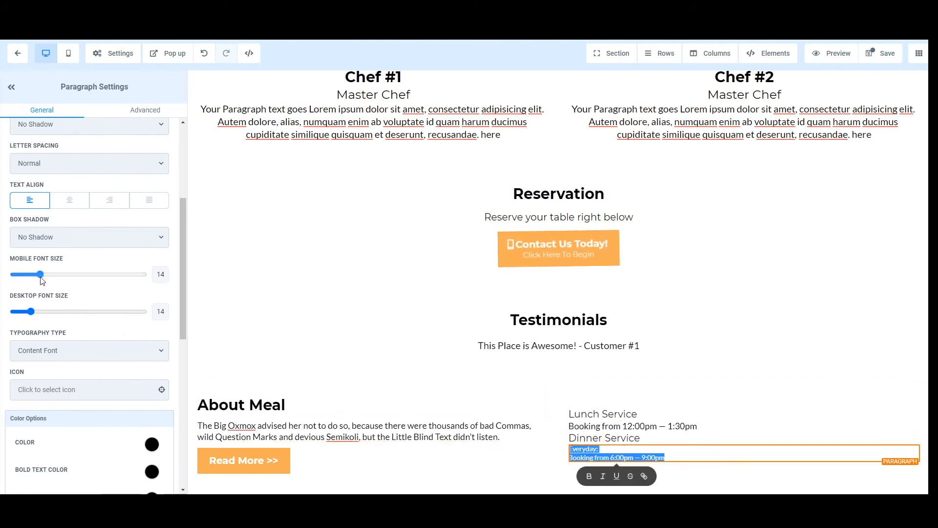
click(41, 277)
click(161, 274)
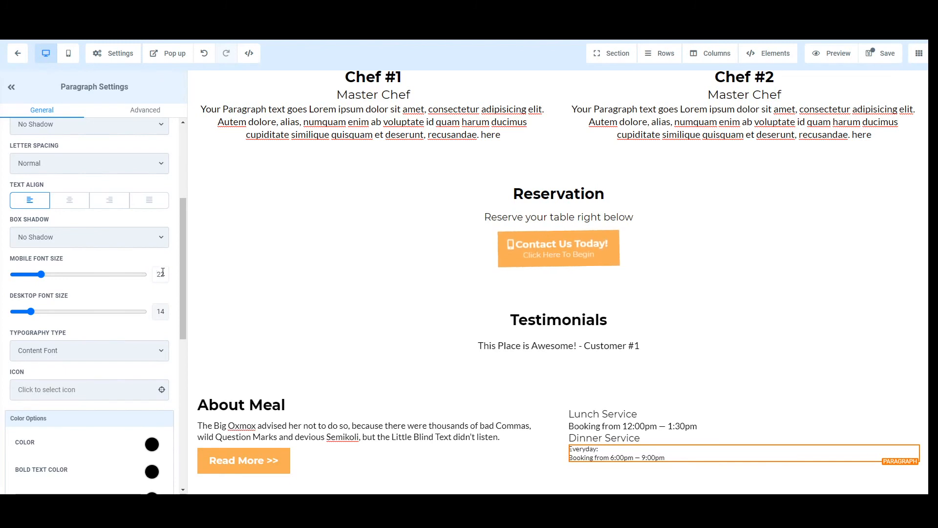
key(BackSpace)
text(8)
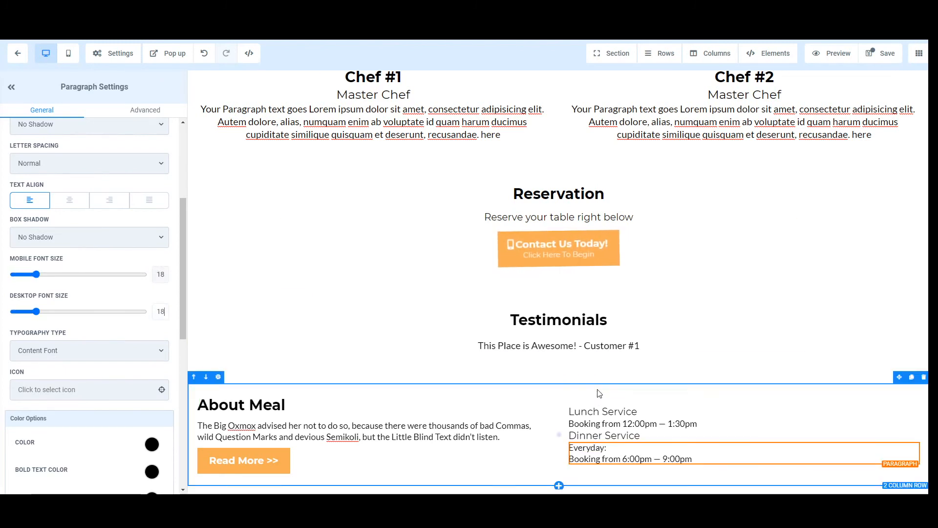
Step: Make the Lunch Service heading bold
click(606, 413)
key(ctrl+a)
key(ctrl+b)
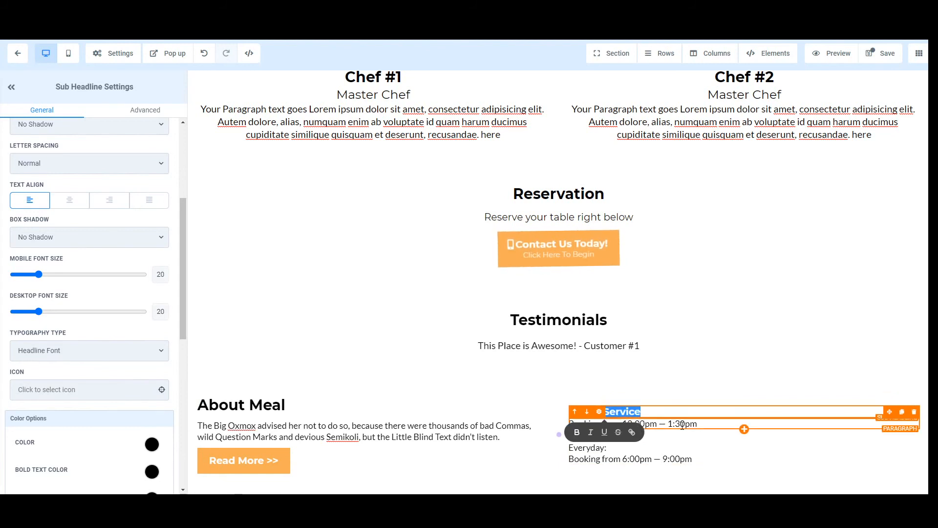
click(683, 425)
click(687, 401)
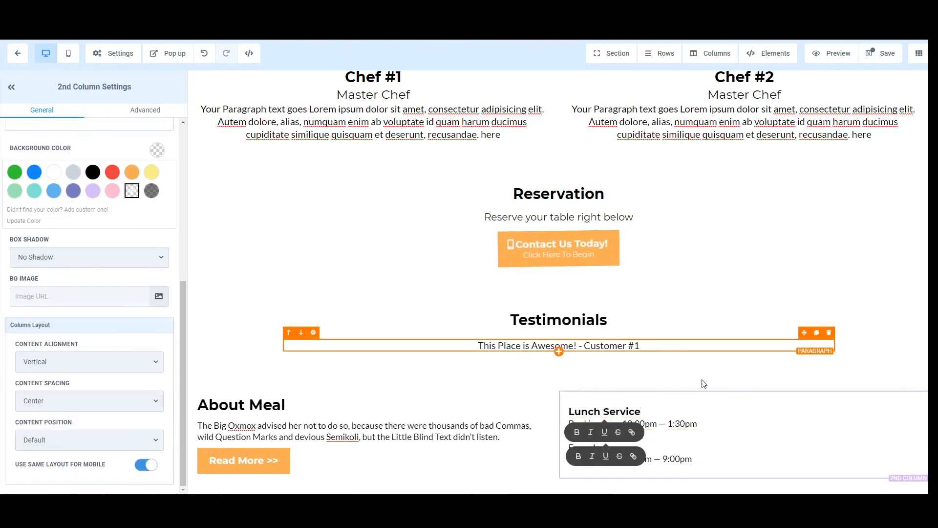
click(687, 411)
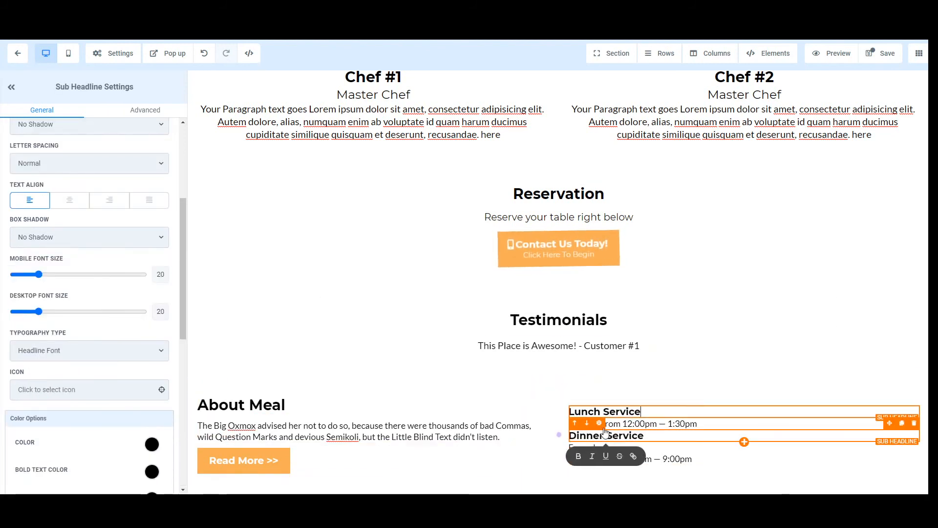
Step: Add small bottom margins below Dinner Service, the lunch booking line and the dinner hours paragraph
scroll(126, 443, down, 8)
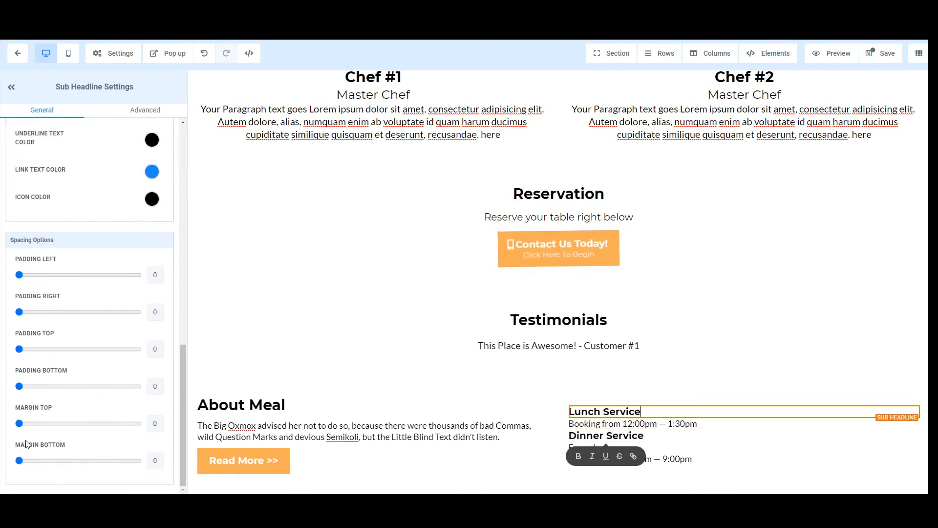
click(636, 436)
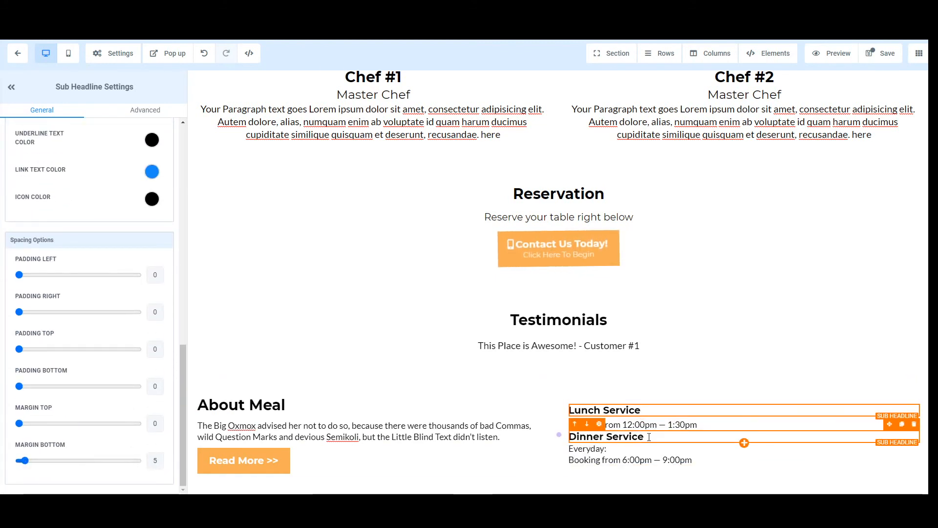
drag(20, 461, 25, 461)
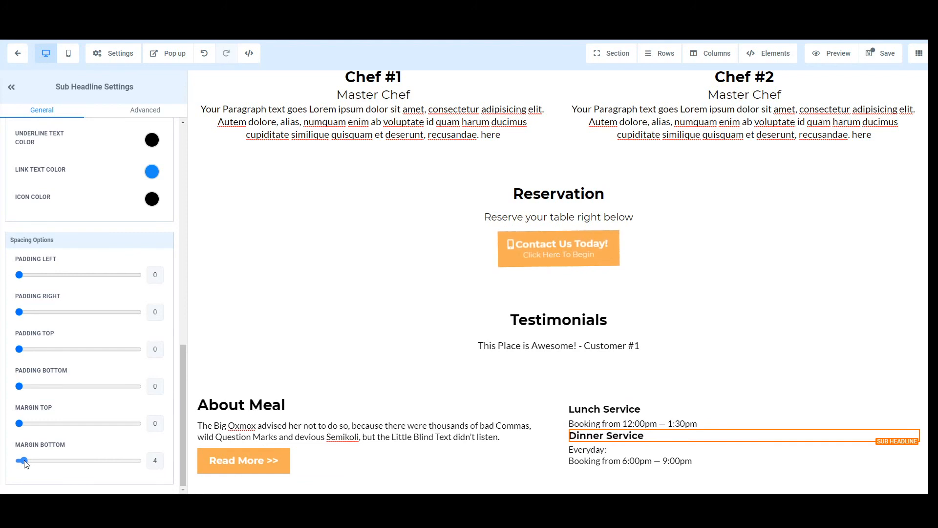
click(636, 423)
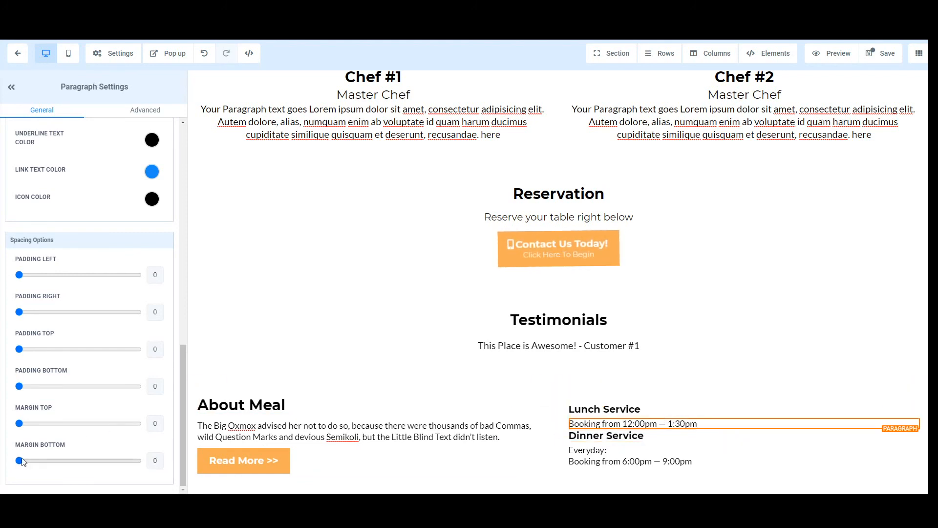
drag(26, 462, 27, 462)
click(610, 460)
drag(19, 462, 24, 460)
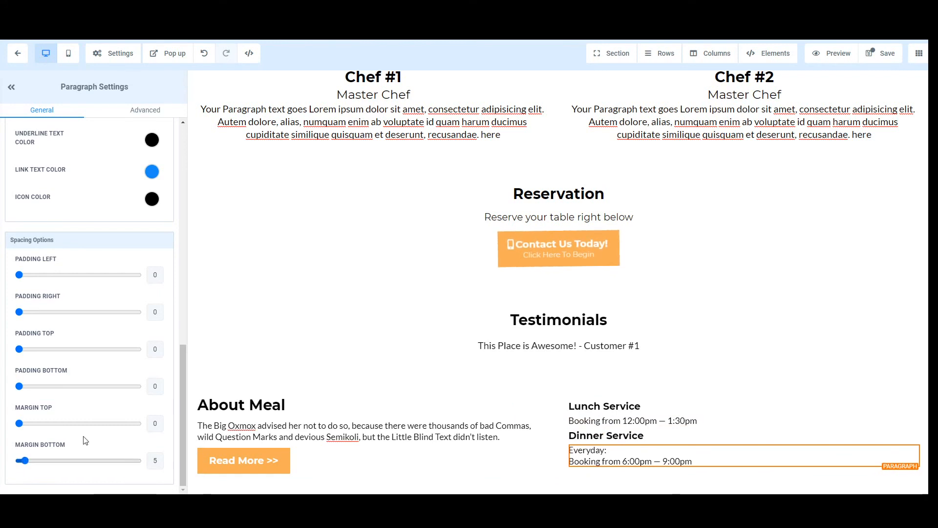
Step: Select and copy the copyright line from the Colorlib template footer
click(423, 437)
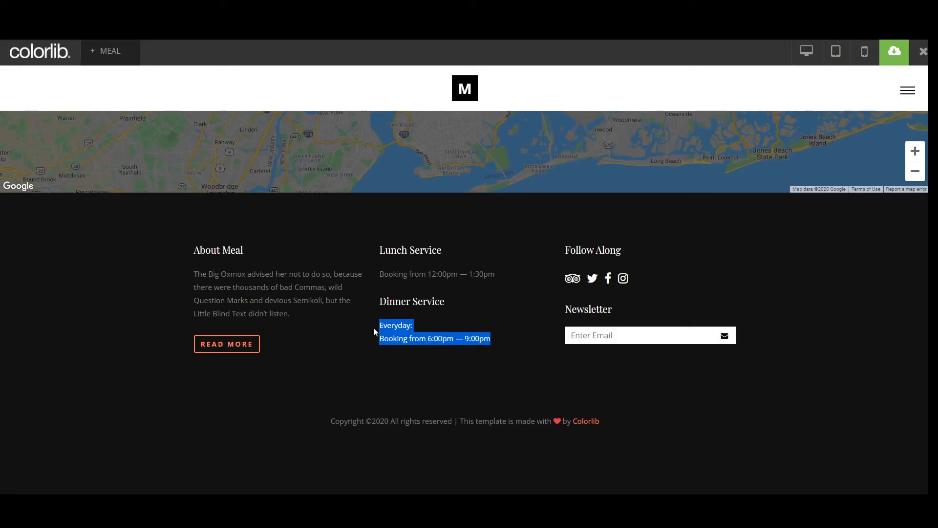
click(356, 370)
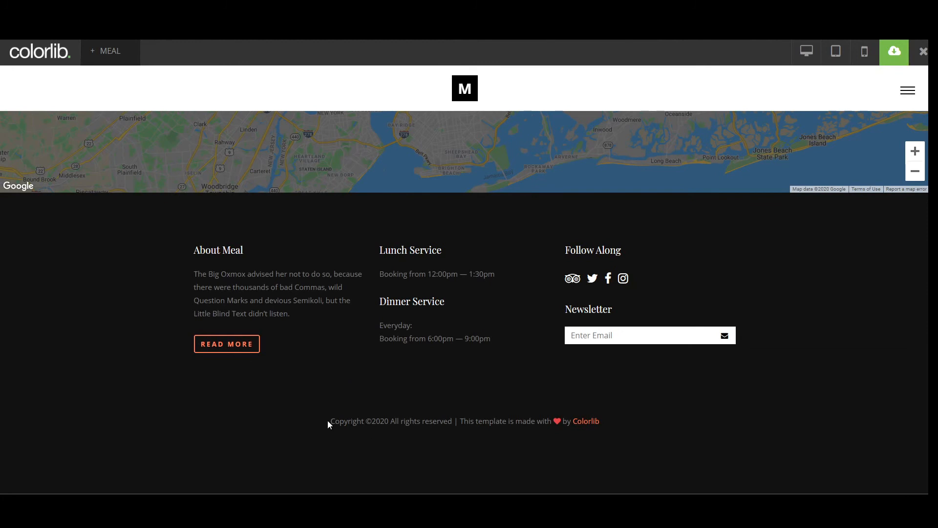
drag(328, 425, 430, 436)
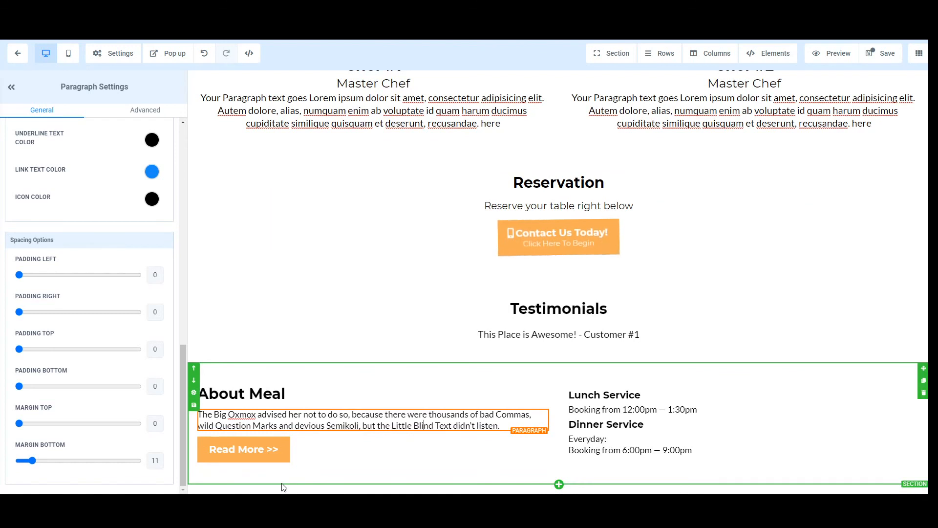
Step: Add a one-column row at the page bottom with a divider and a left-aligned paragraph
click(282, 486)
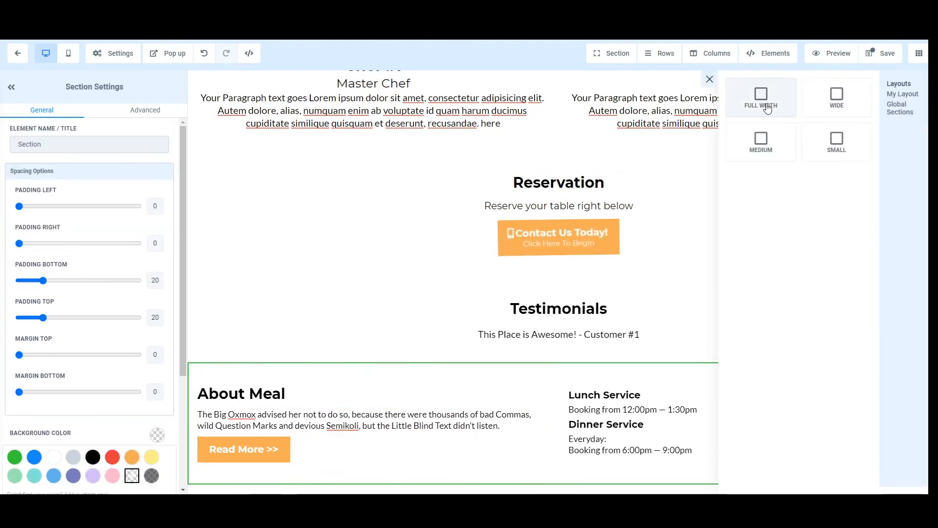
click(770, 107)
scroll(538, 416, down, 2)
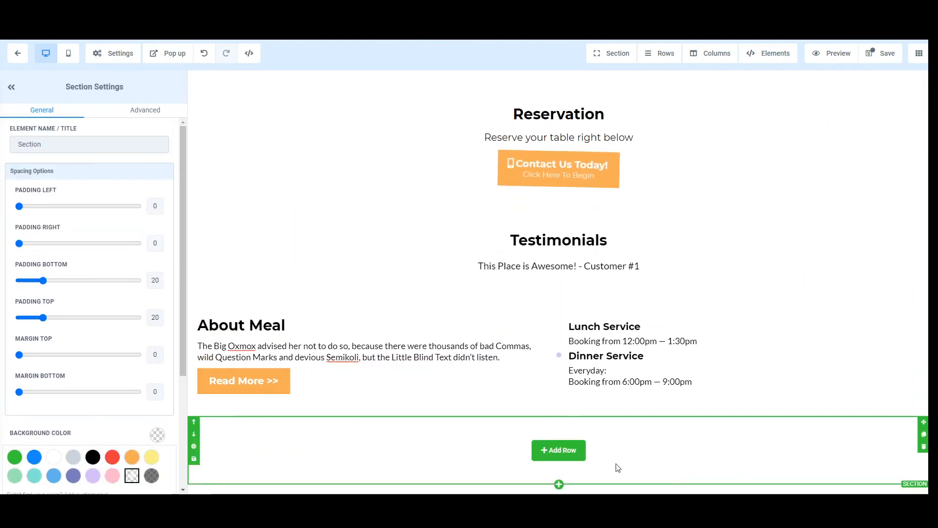
click(562, 451)
click(826, 143)
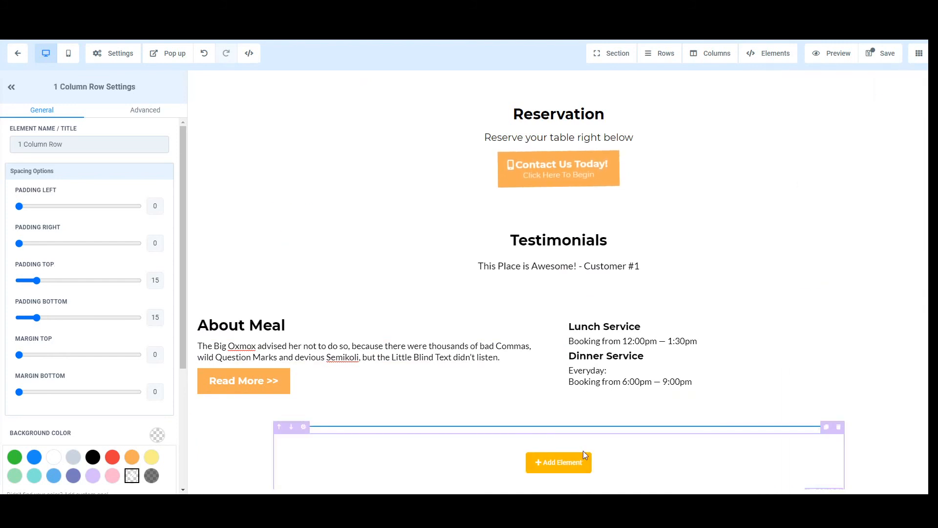
click(560, 459)
scroll(777, 342, down, 5)
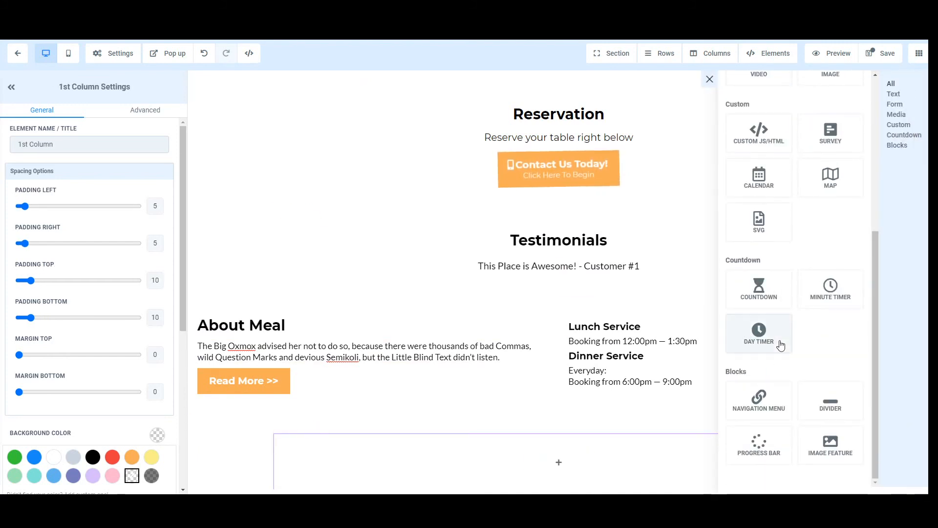
click(832, 398)
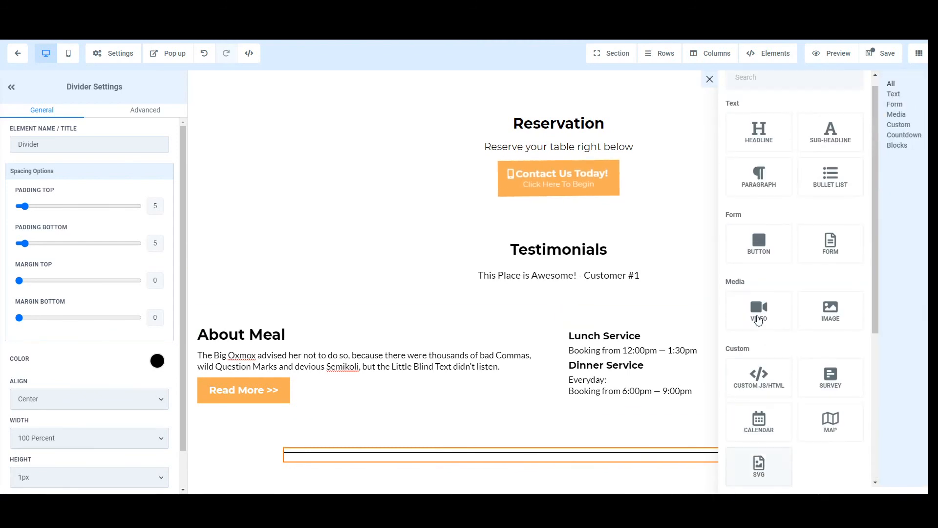
click(769, 180)
click(29, 324)
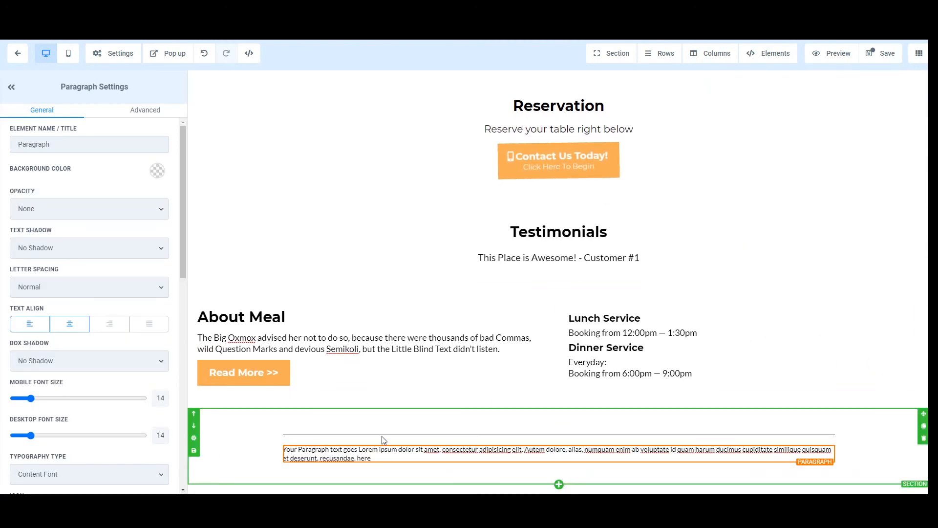
Step: Make the footer rows full width and remove top and bottom padding from section, divider and row
click(244, 440)
scroll(147, 440, down, 2)
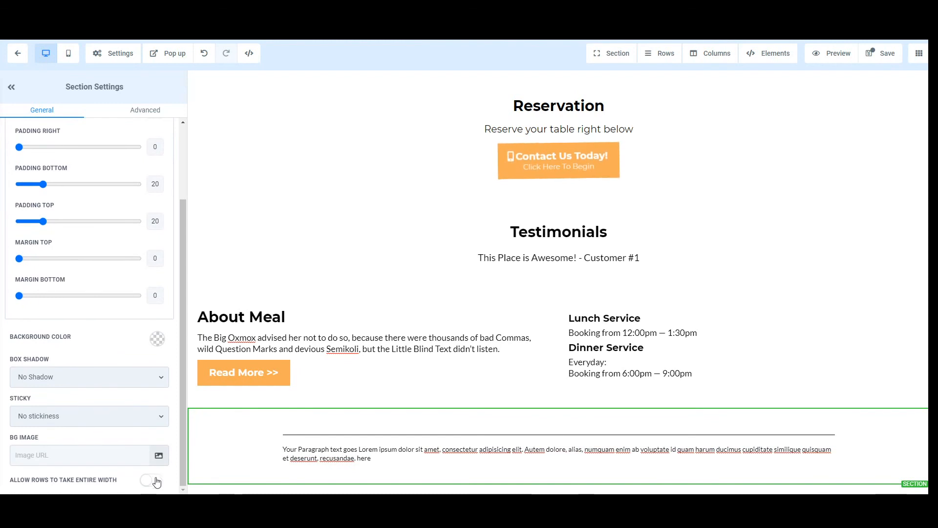
click(152, 479)
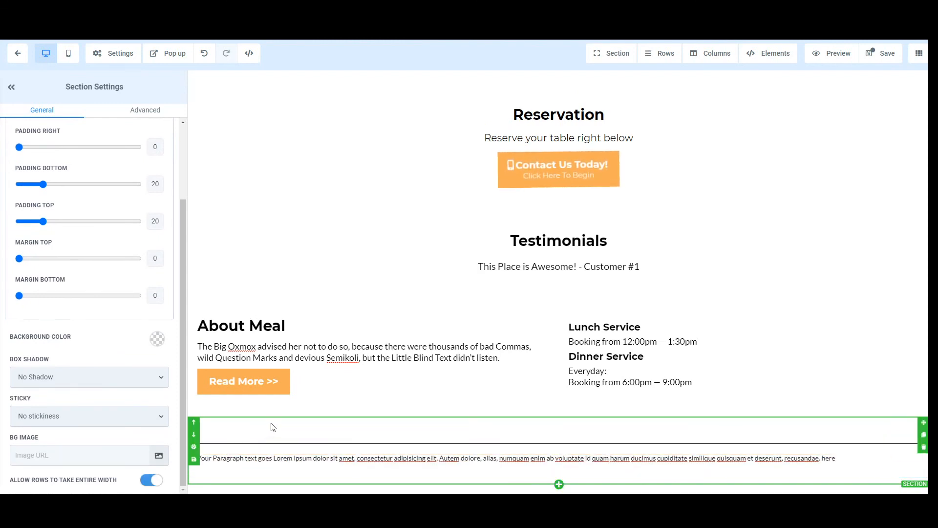
drag(43, 221, 19, 222)
drag(43, 185, 18, 203)
click(342, 456)
drag(24, 166, 18, 166)
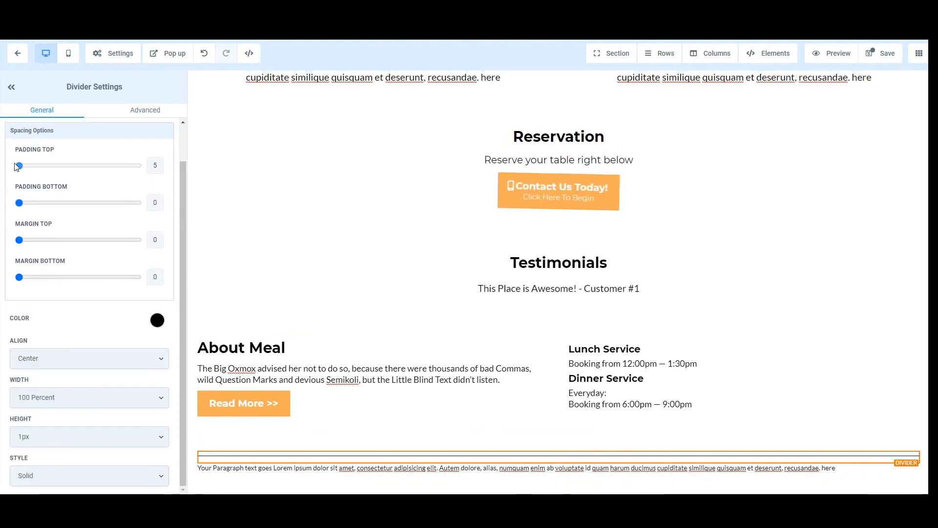
click(287, 452)
drag(34, 239, 18, 239)
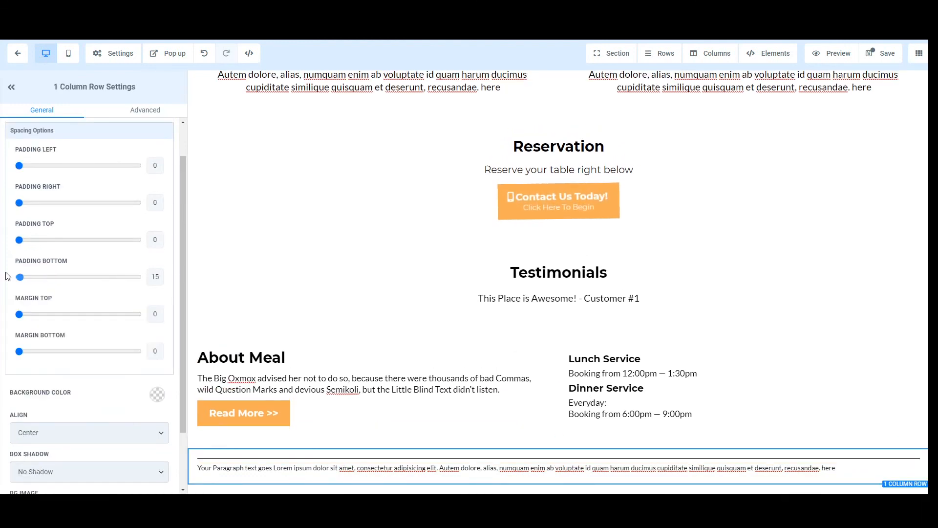
drag(27, 277, 18, 276)
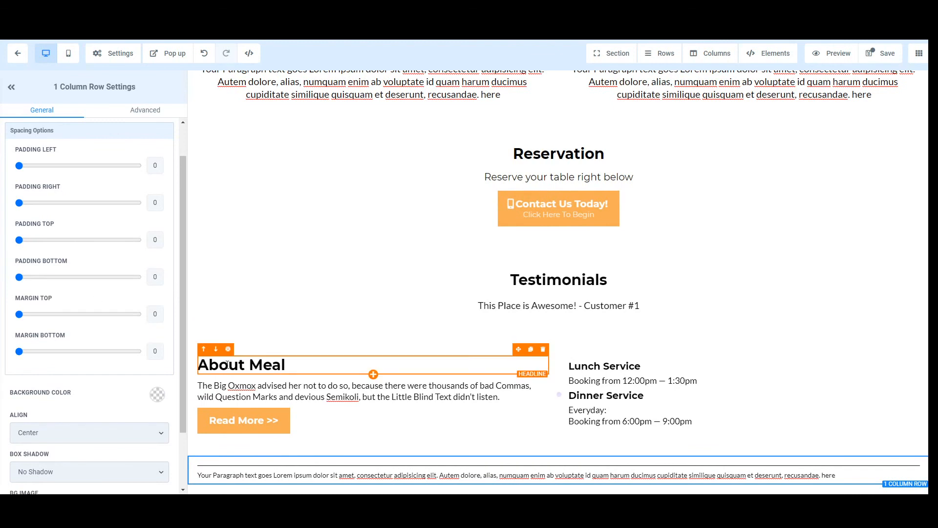
Step: Replace the footer paragraph text with 'Copyright ©2020 All rights reserved'
click(263, 471)
click(313, 475)
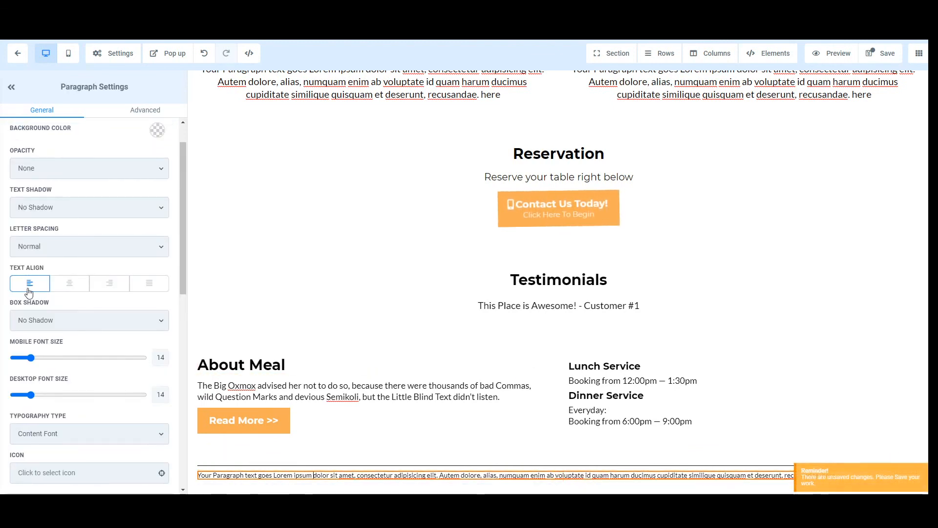
scroll(47, 398, down, 10)
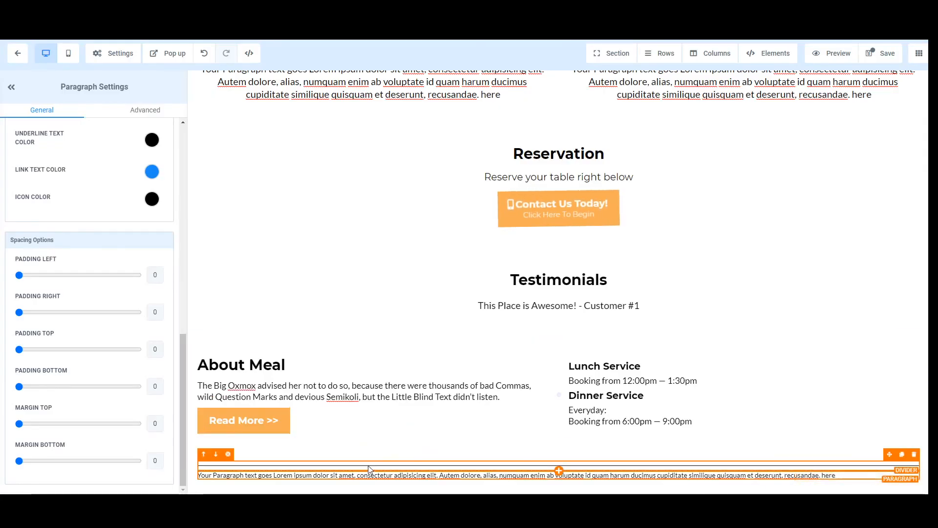
triple_click(365, 472)
text(Copyright ©2020 All rights reserved)
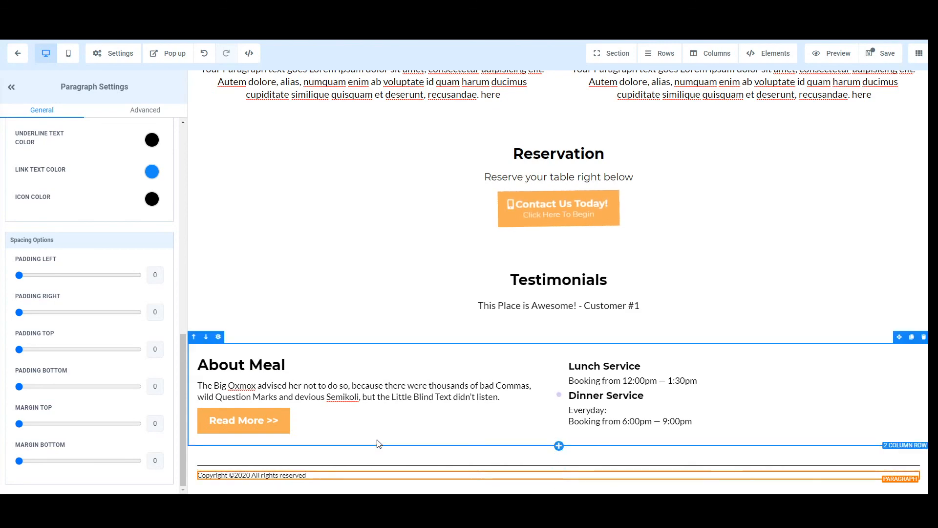
click(377, 442)
click(362, 451)
scroll(392, 410, up, 20)
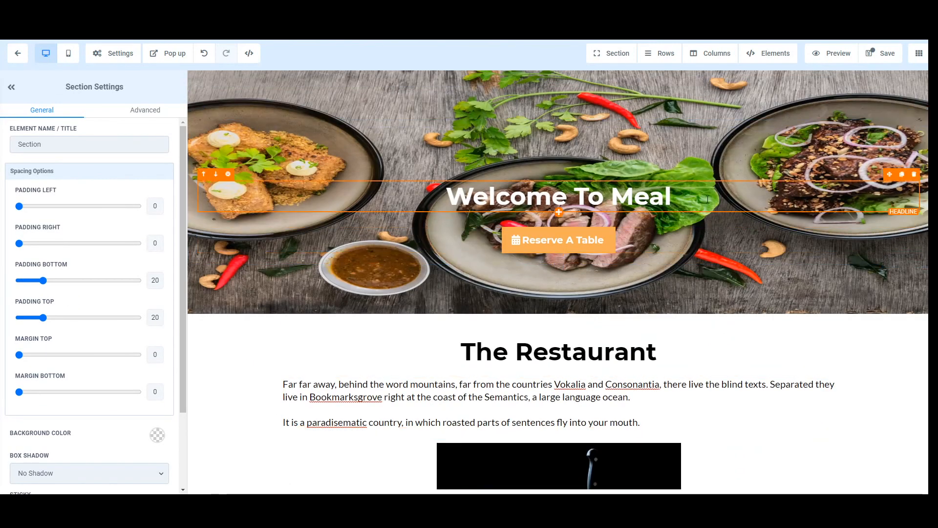
scroll(544, 230, down, 15)
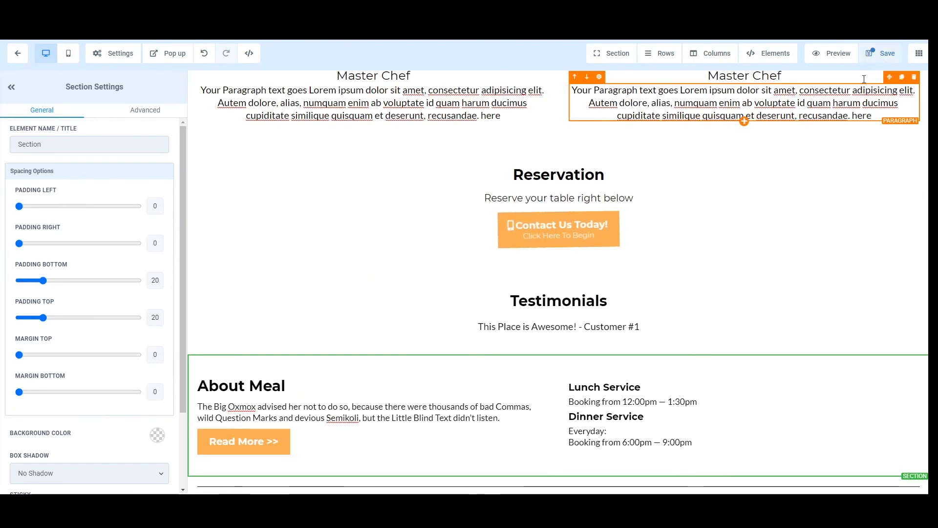
Step: Save the restaurant homepage and close the SEO Meta Data panel
click(872, 52)
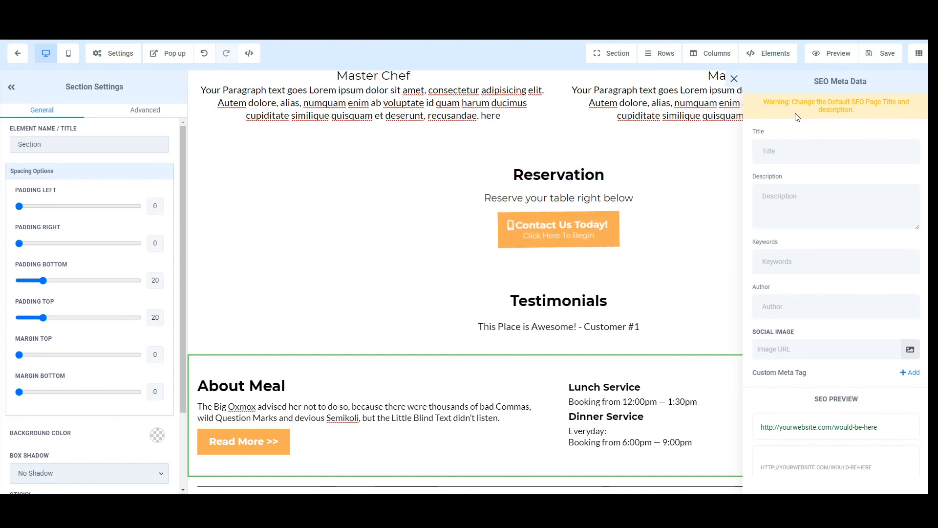
click(734, 79)
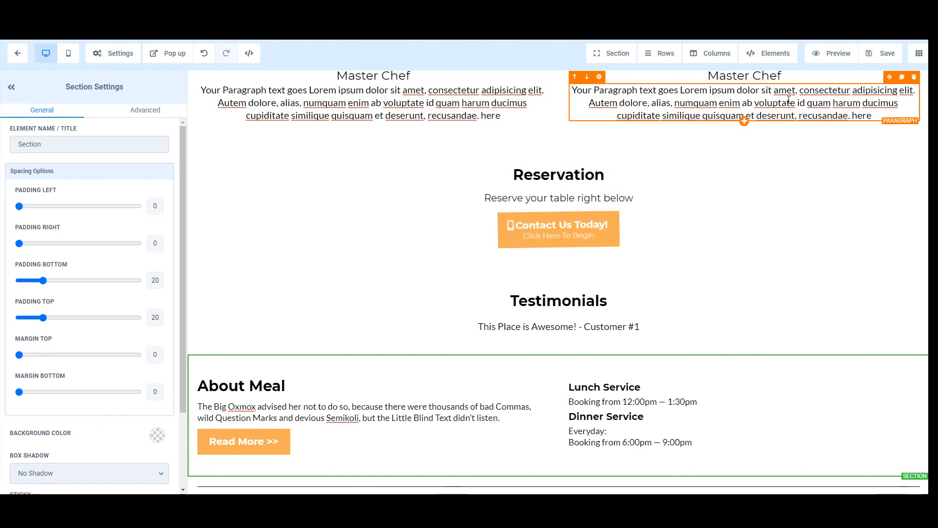
scroll(624, 306, up, 15)
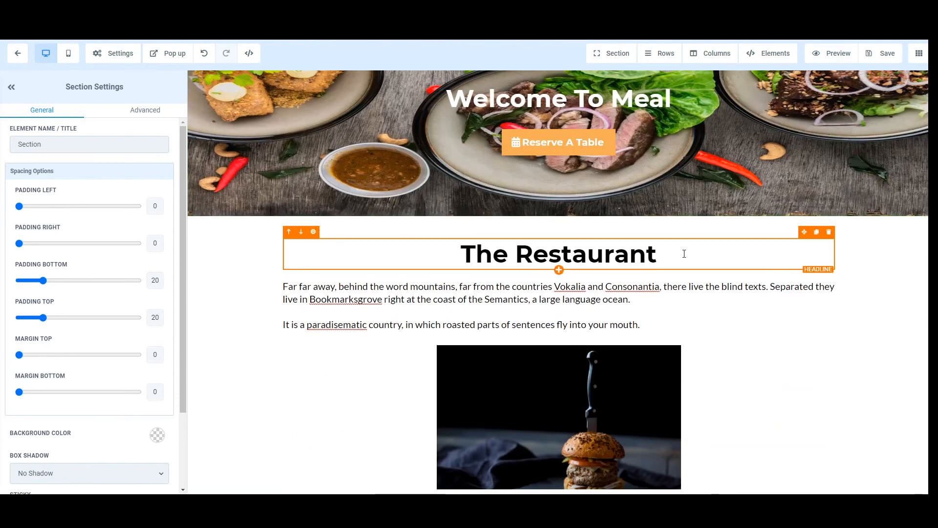
Step: Review the whole homepage in the mobile layout, including the hero banner section
click(824, 62)
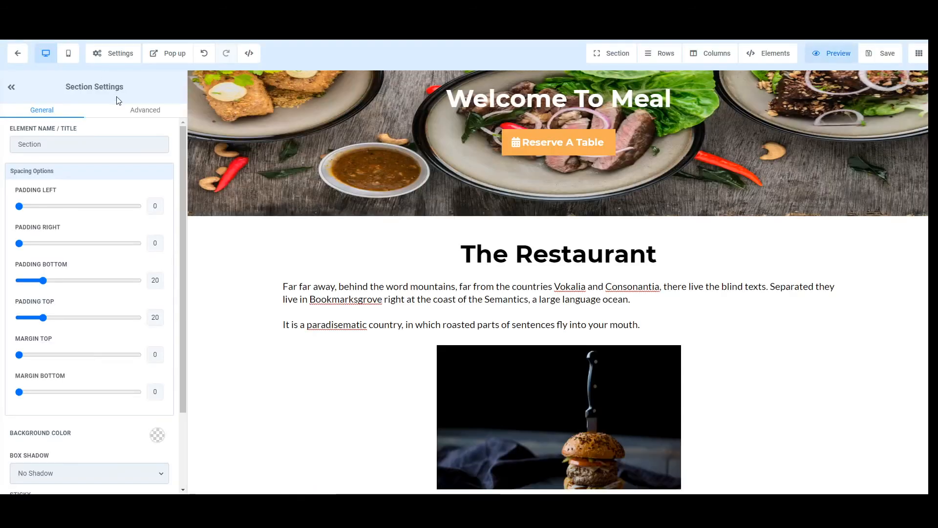
click(69, 53)
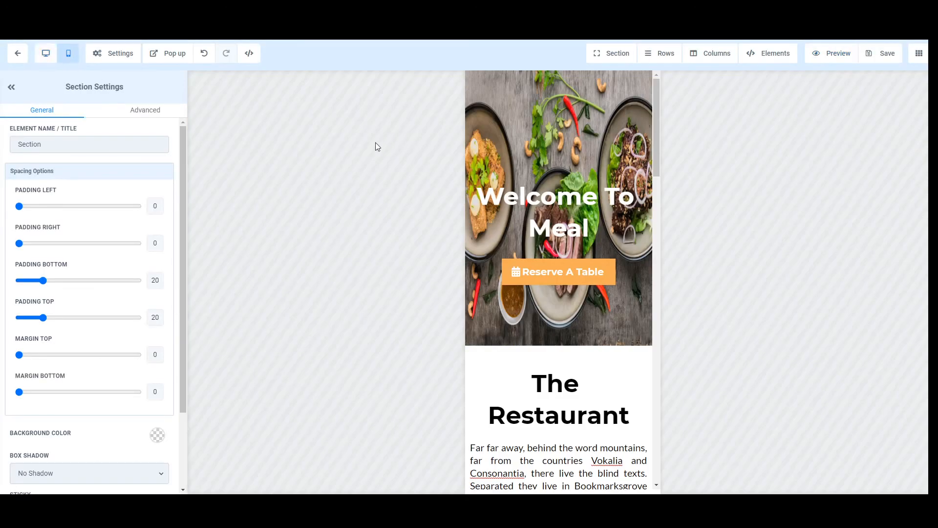
scroll(594, 171, down, 1)
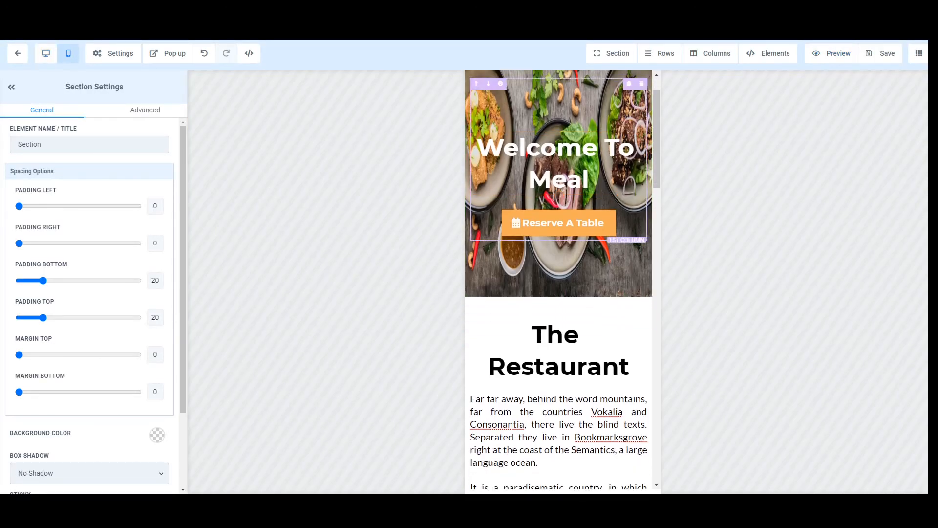
scroll(564, 136, up, 1)
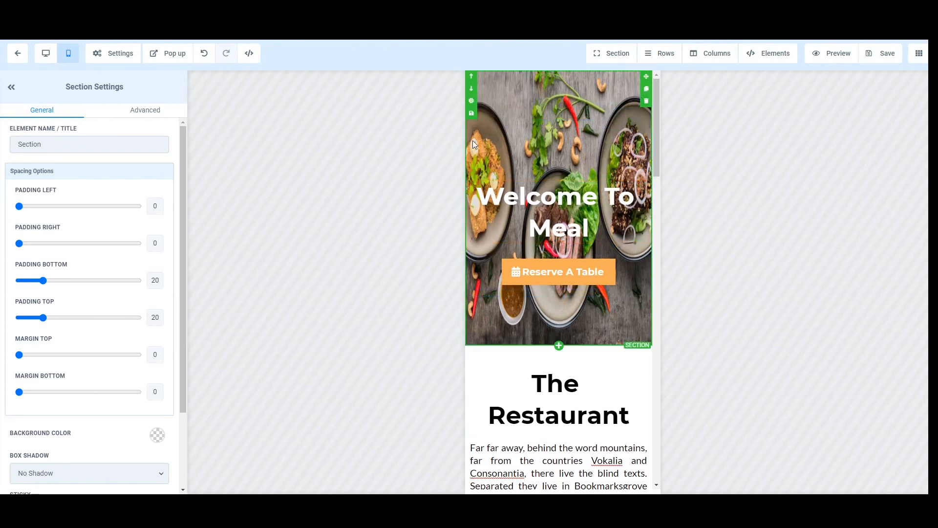
scroll(73, 372, down, 2)
click(558, 109)
scroll(113, 294, down, 2)
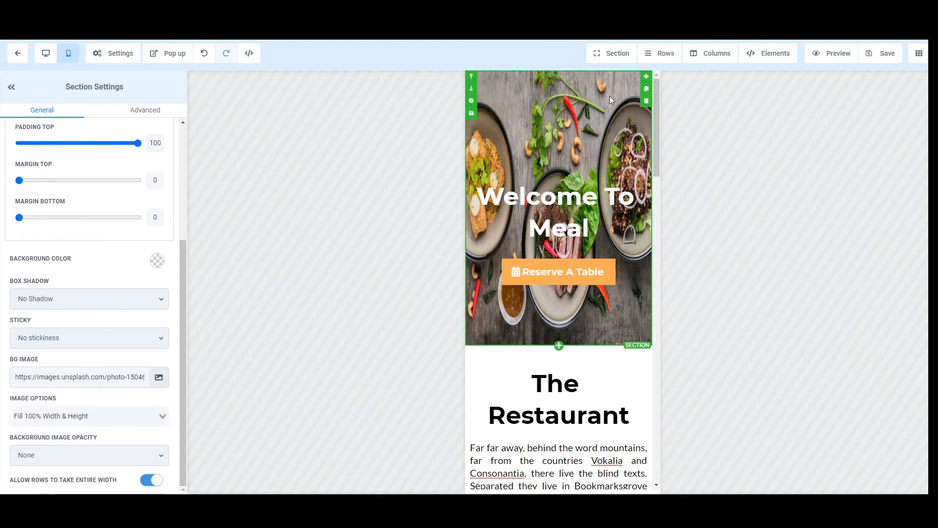
scroll(607, 182, down, 7)
scroll(608, 182, up, 7)
scroll(608, 182, down, 14)
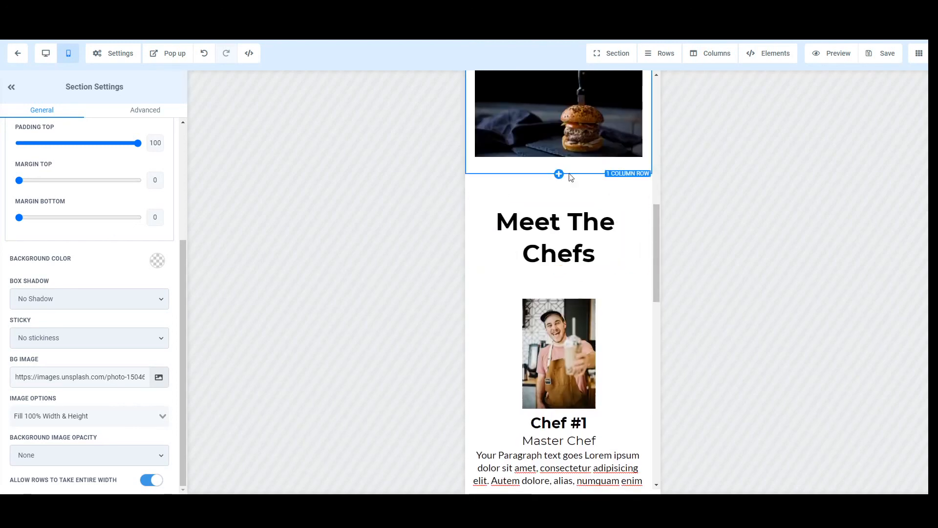
scroll(618, 251, down, 12)
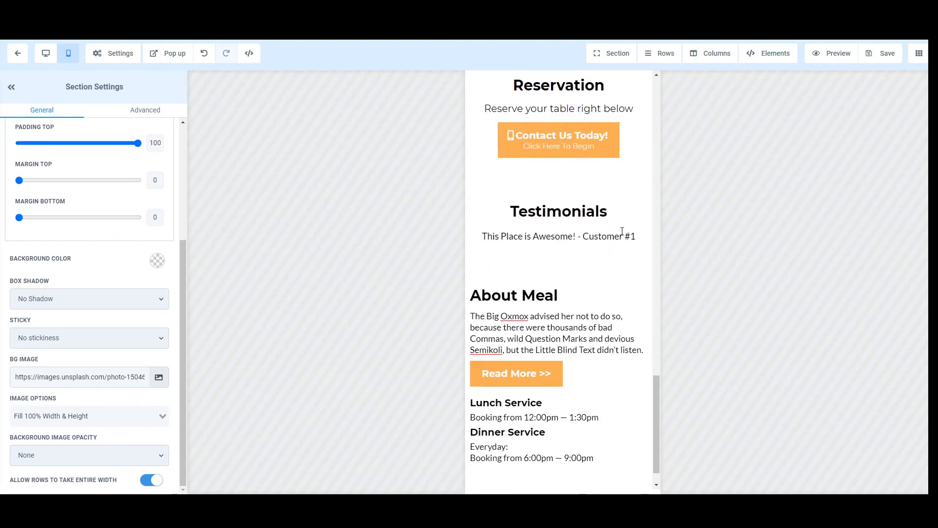
scroll(622, 230, up, 1)
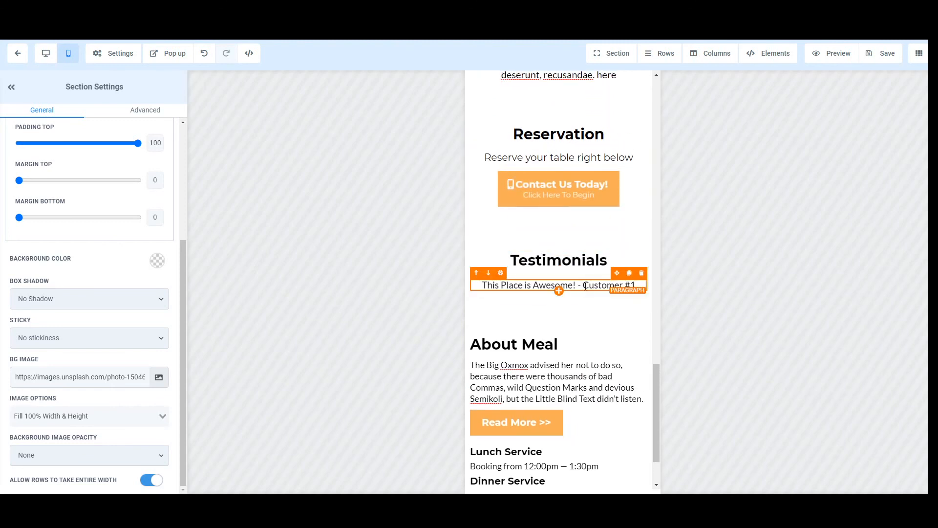
scroll(581, 327, down, 1)
scroll(581, 326, down, 2)
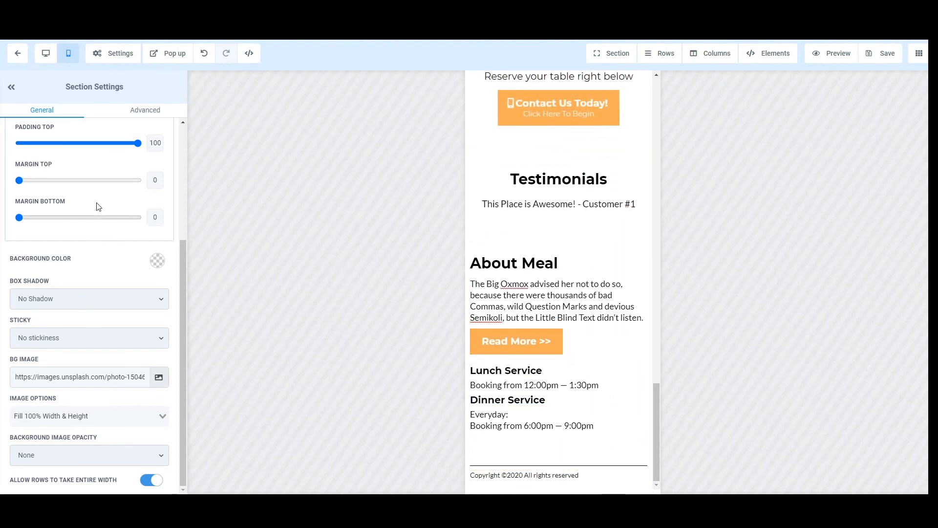
Step: Return to the desktop layout and scroll through the finished page
click(46, 52)
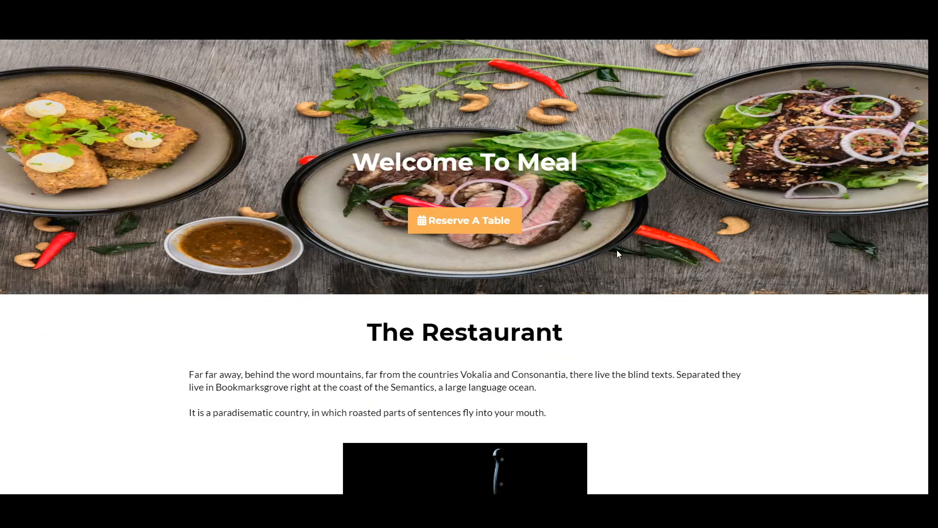
scroll(547, 257, down, 11)
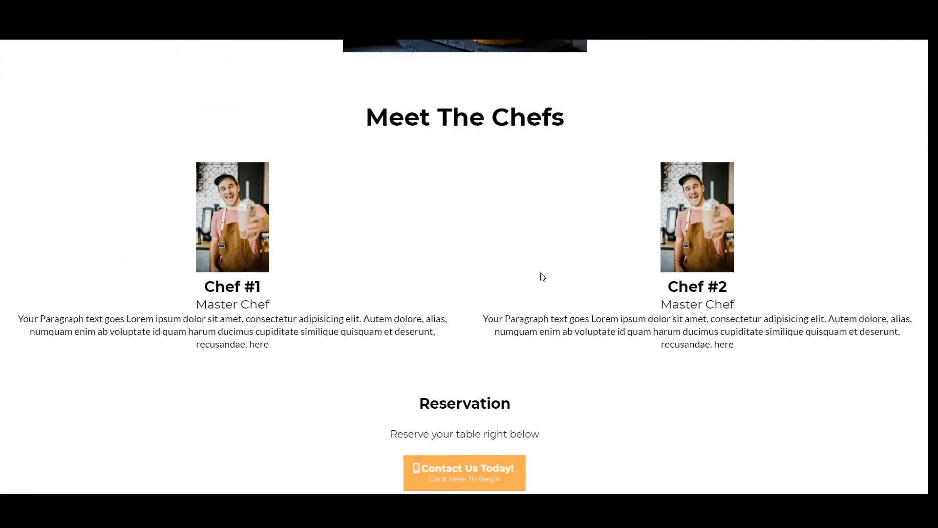
scroll(540, 275, up, 11)
scroll(538, 278, down, 17)
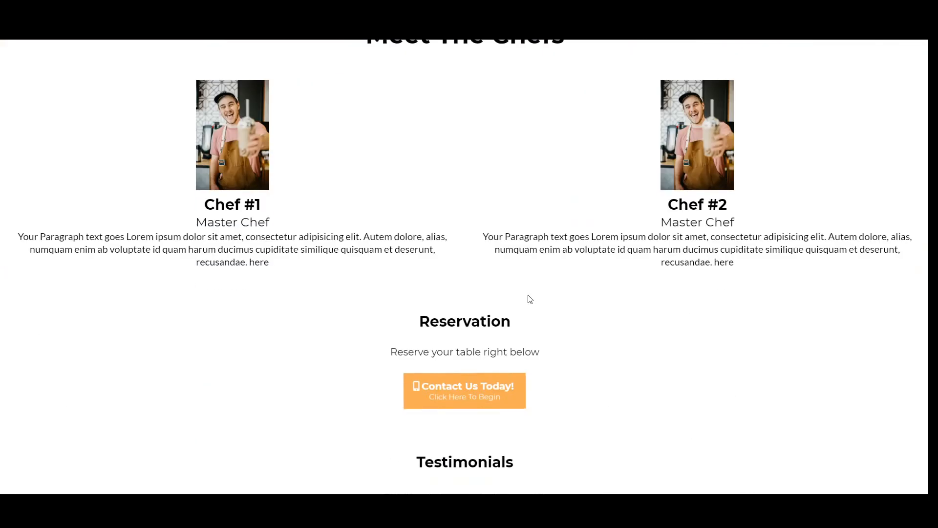